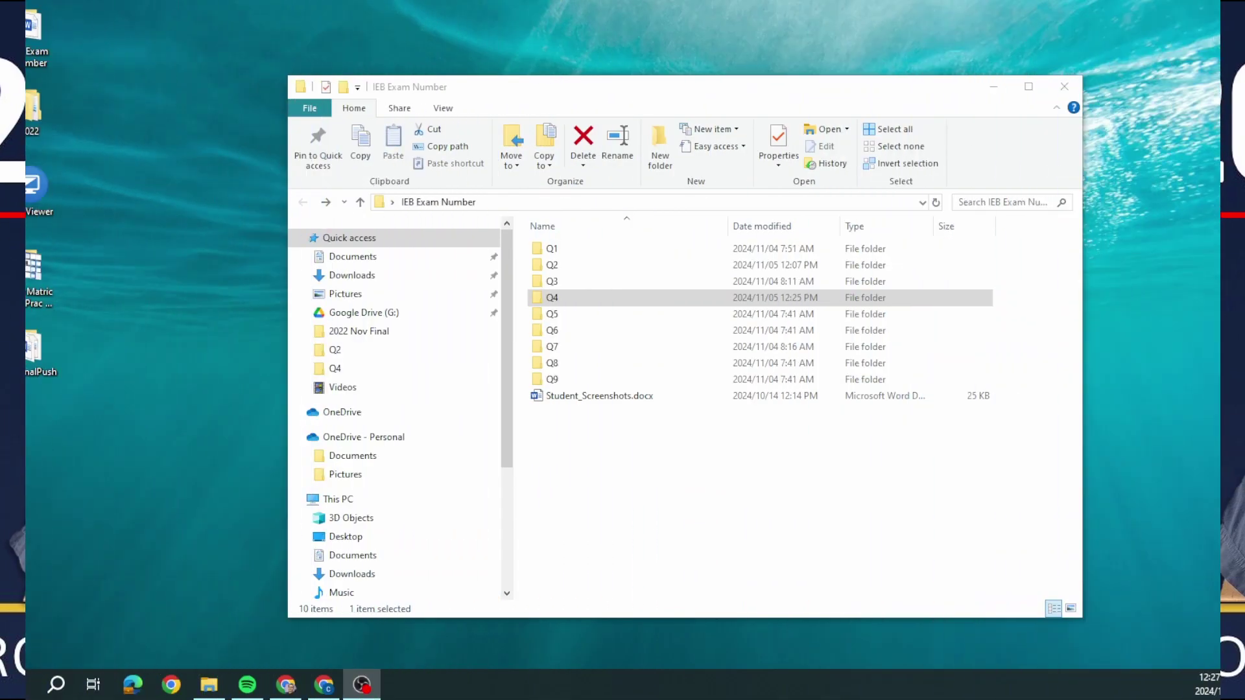
Open the workbook 5_TheRanchData.xlsx from the Q5 folder and look through its Volunteers and List sheets.
{"action": "double_click", "coordinate": [568, 317]}
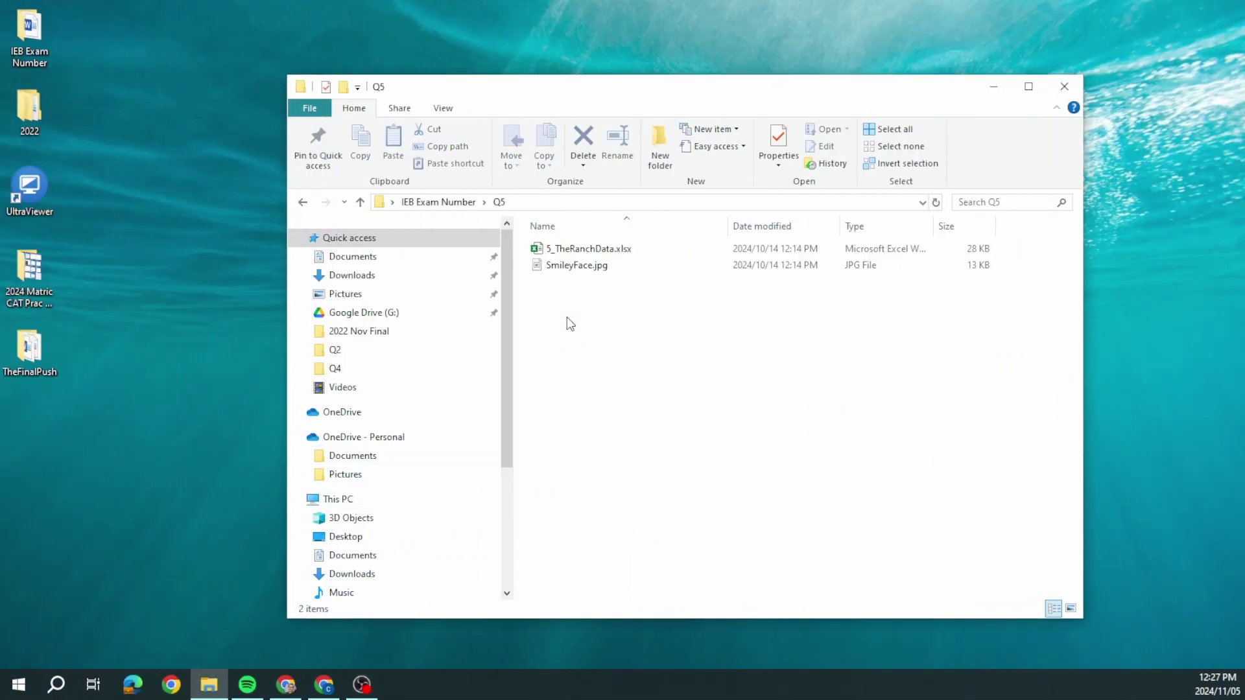
{"action": "left_click", "coordinate": [602, 267]}
{"action": "left_click", "coordinate": [594, 295]}
{"action": "left_click", "coordinate": [594, 248]}
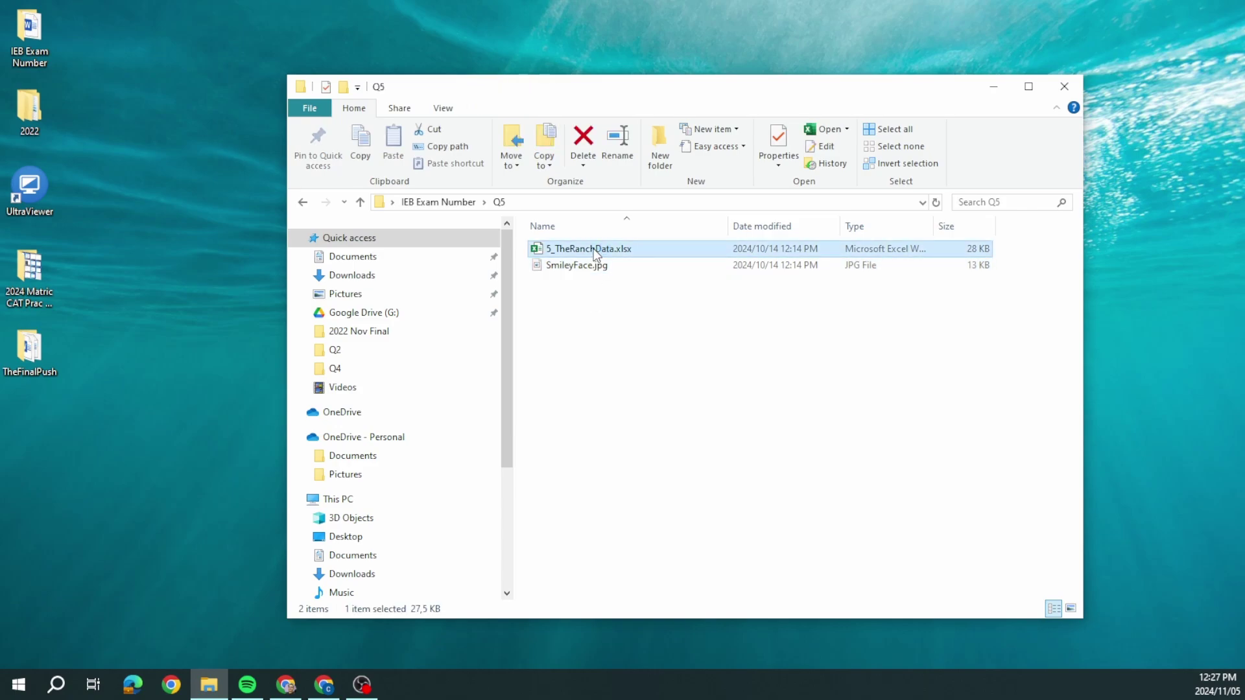
{"action": "double_click", "coordinate": [593, 247]}
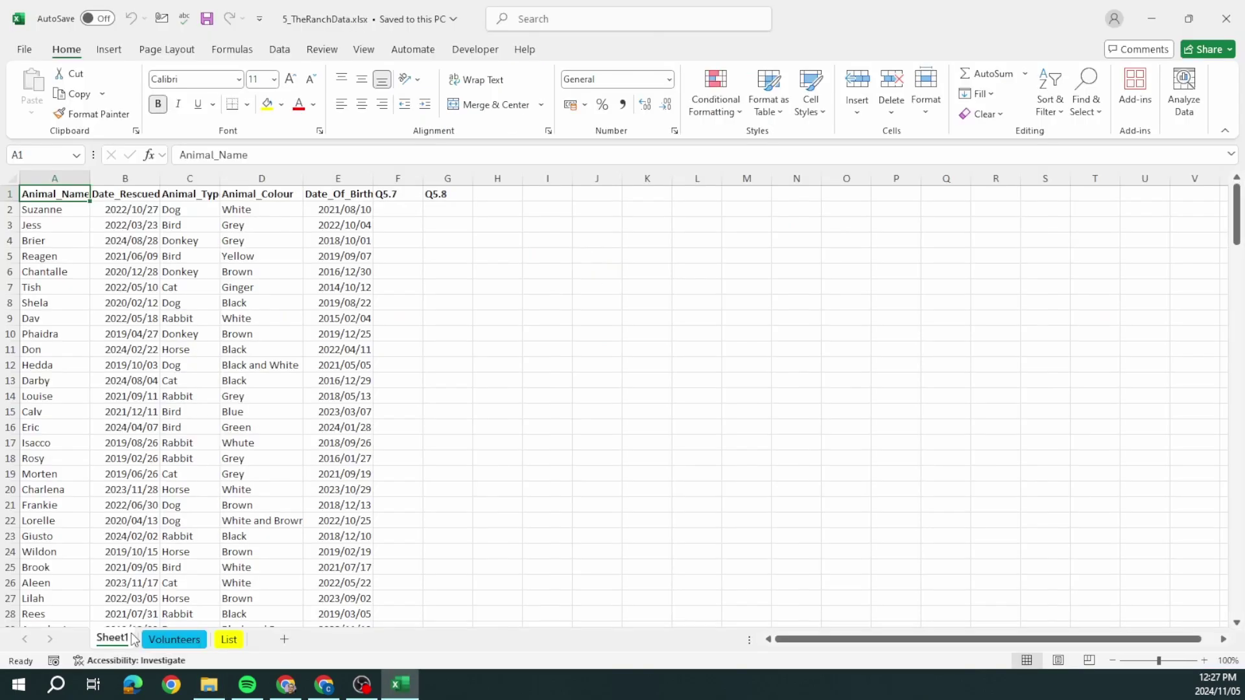
{"action": "left_click", "coordinate": [174, 639]}
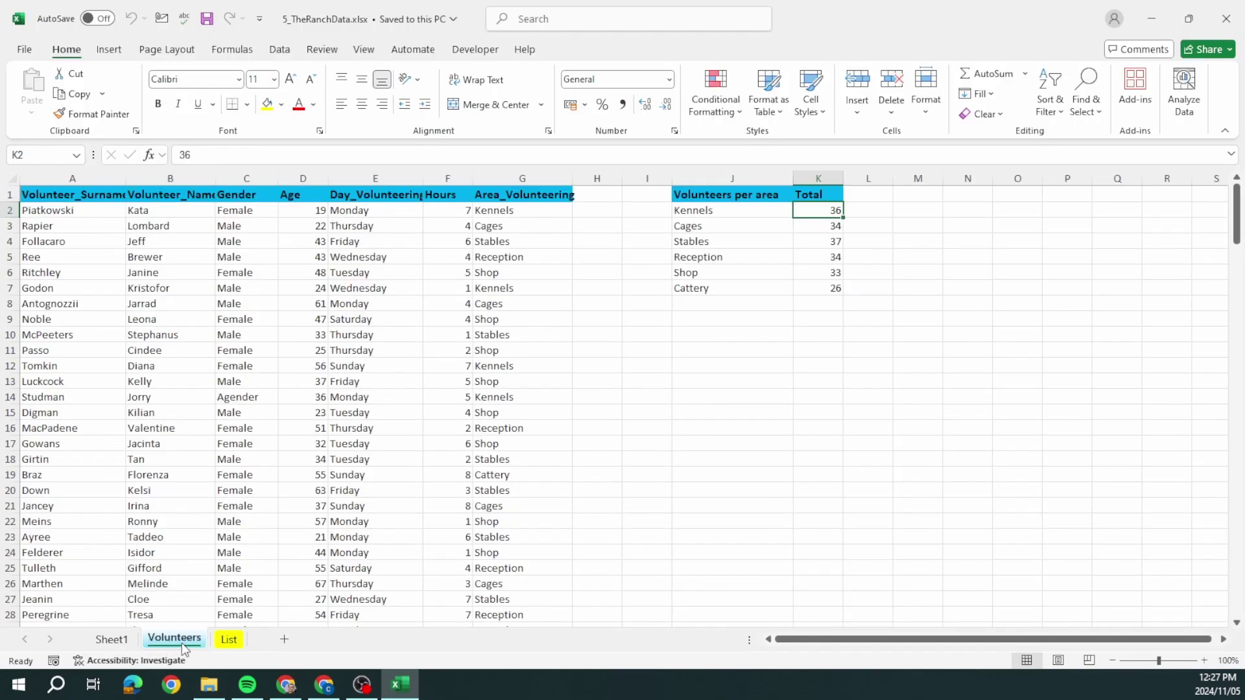
{"action": "left_click", "coordinate": [232, 639]}
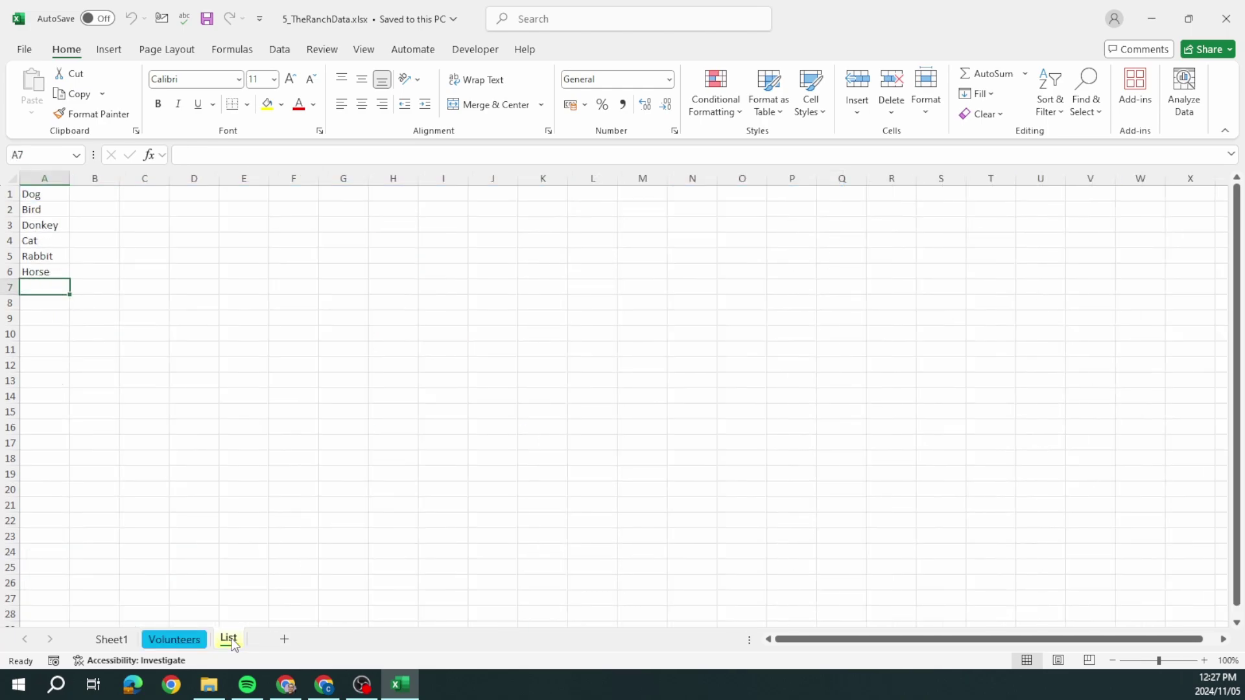
{"action": "left_click", "coordinate": [174, 639]}
Rename the worksheet Sheet1 as Animals and set its tab colour to standard red.
{"action": "left_click", "coordinate": [111, 639]}
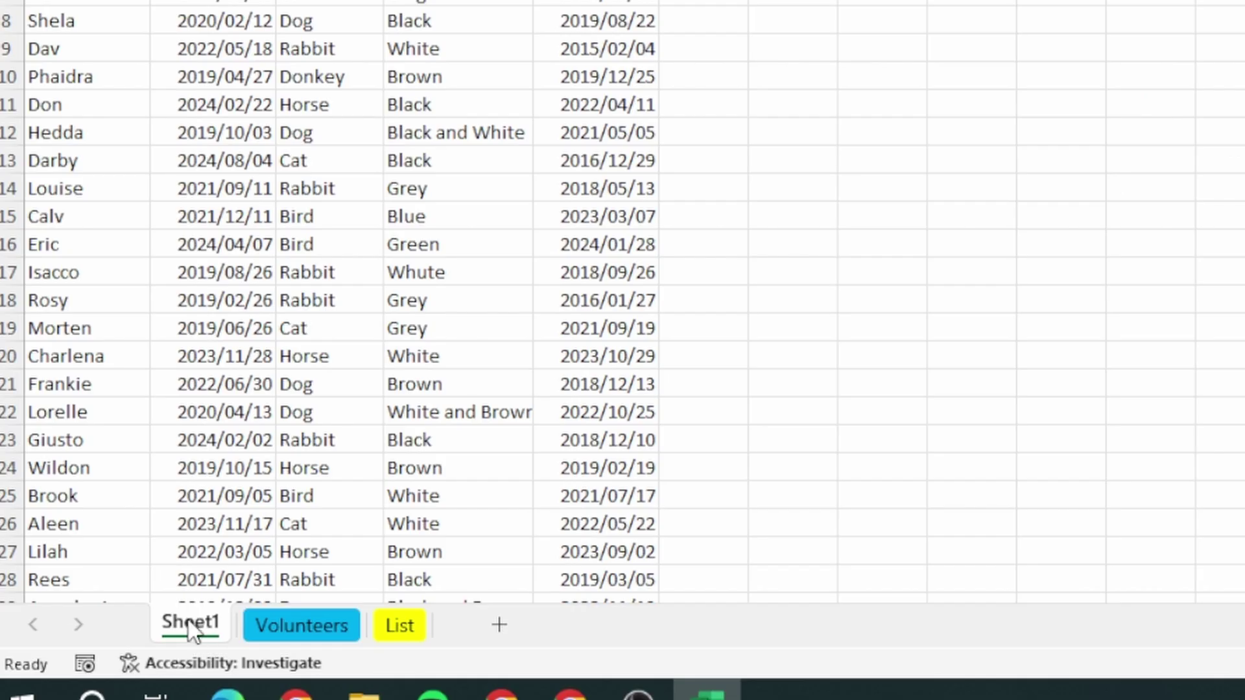
{"action": "right_click", "coordinate": [112, 639]}
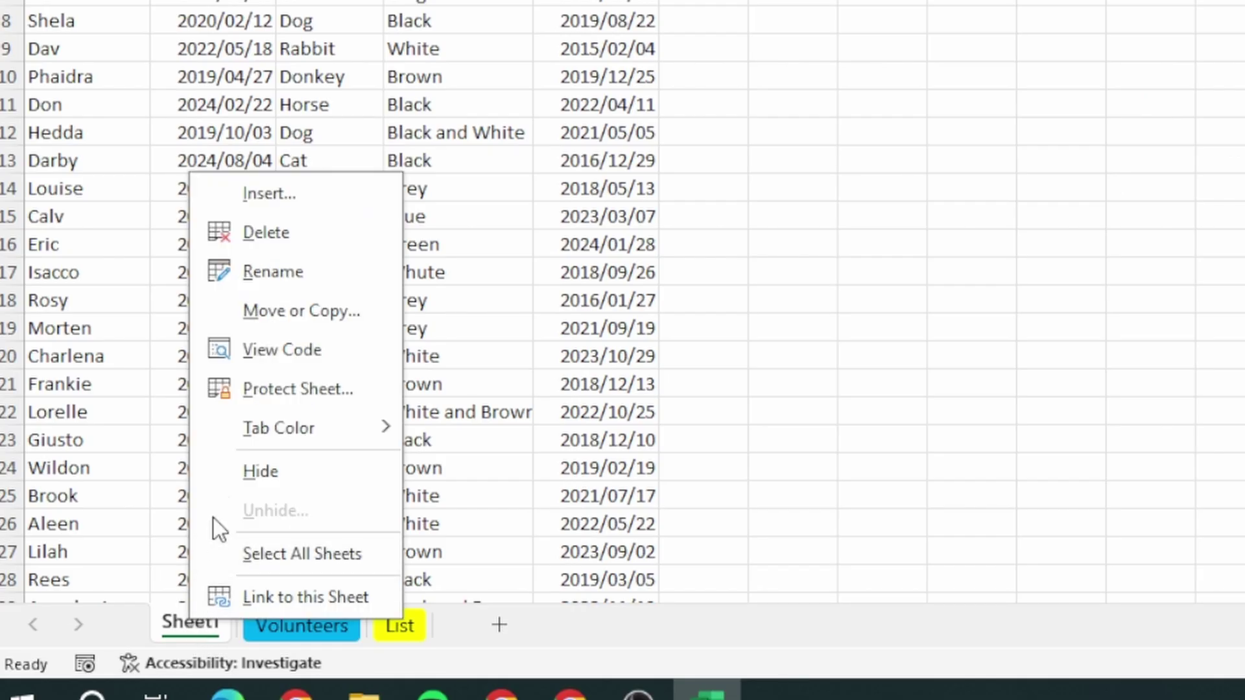
{"action": "left_click", "coordinate": [254, 283]}
{"action": "type", "text": "Animals"}
{"action": "key", "text": "Return"}
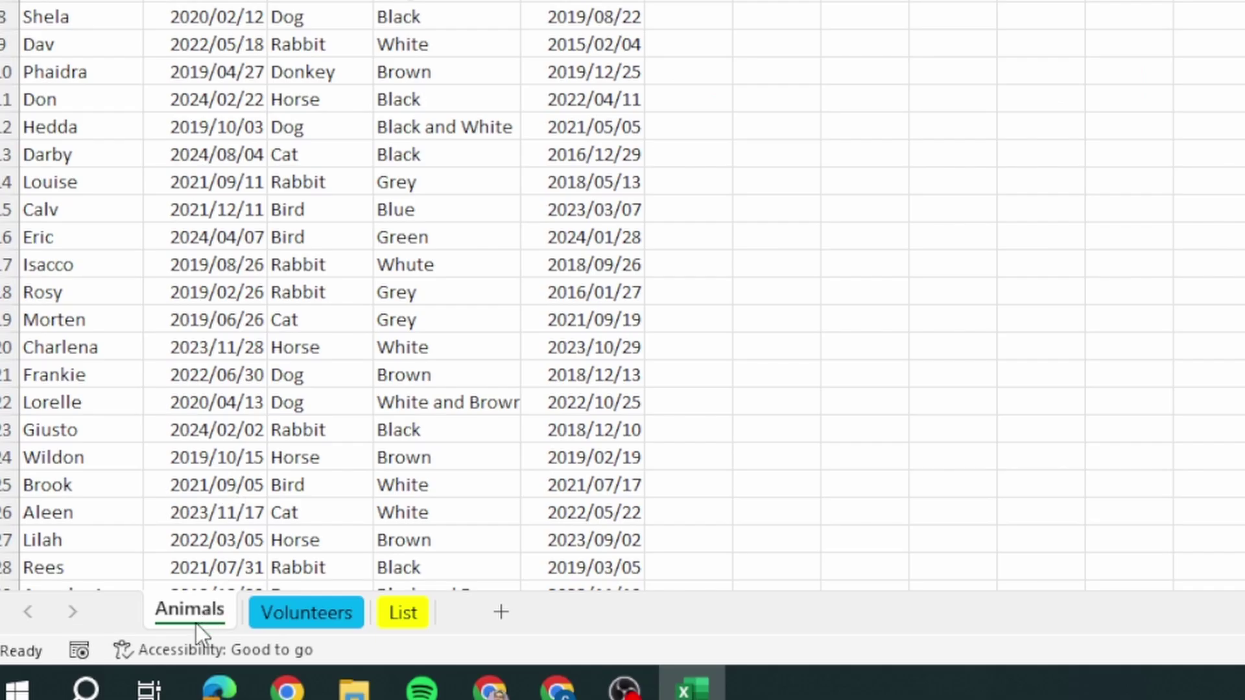
{"action": "right_click", "coordinate": [127, 635]}
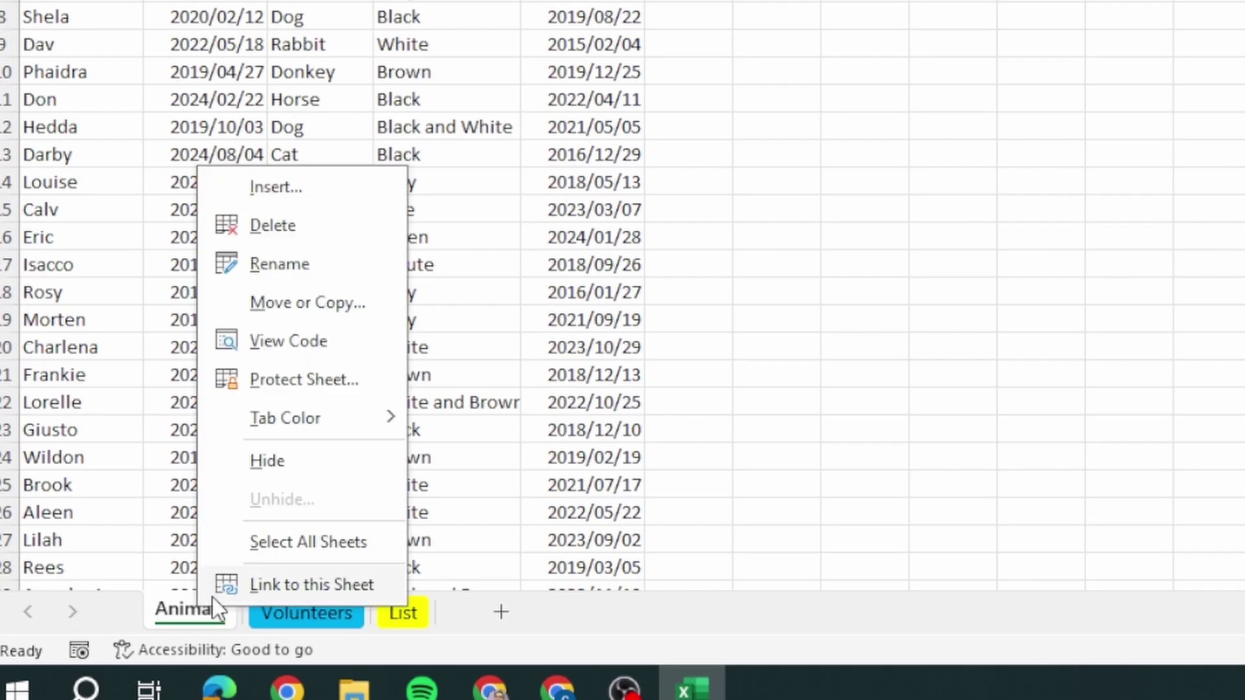
{"action": "mouse_move", "coordinate": [286, 419]}
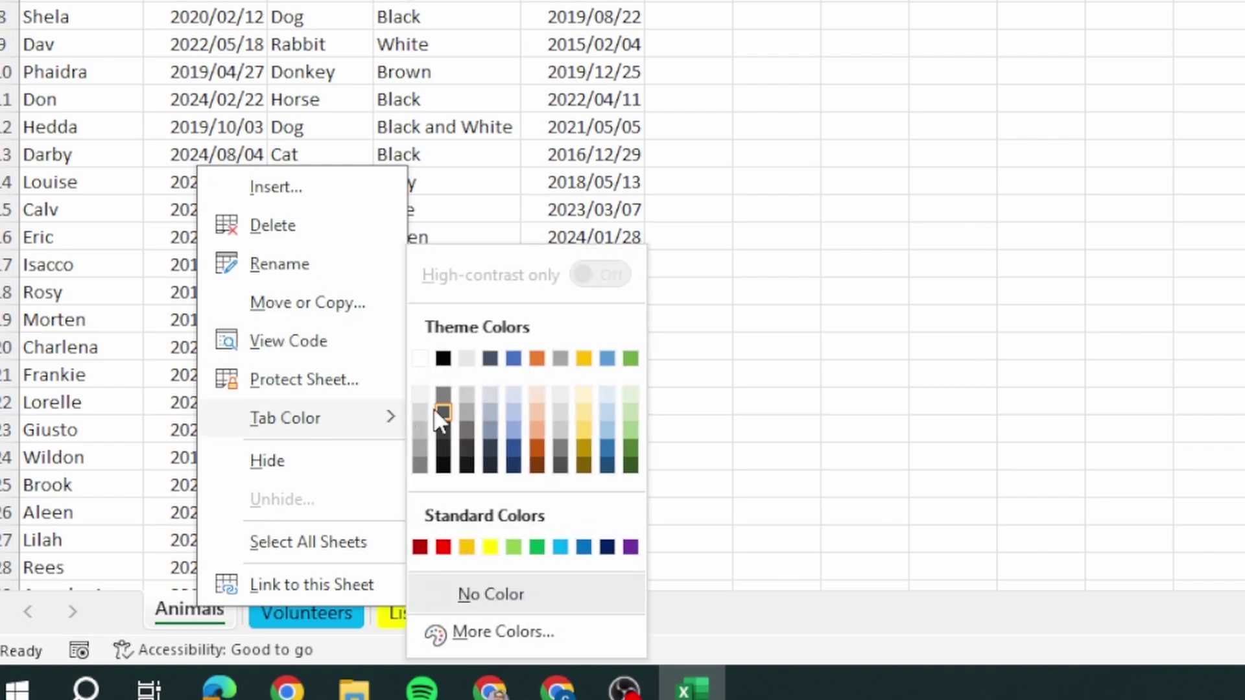
{"action": "left_click", "coordinate": [444, 547]}
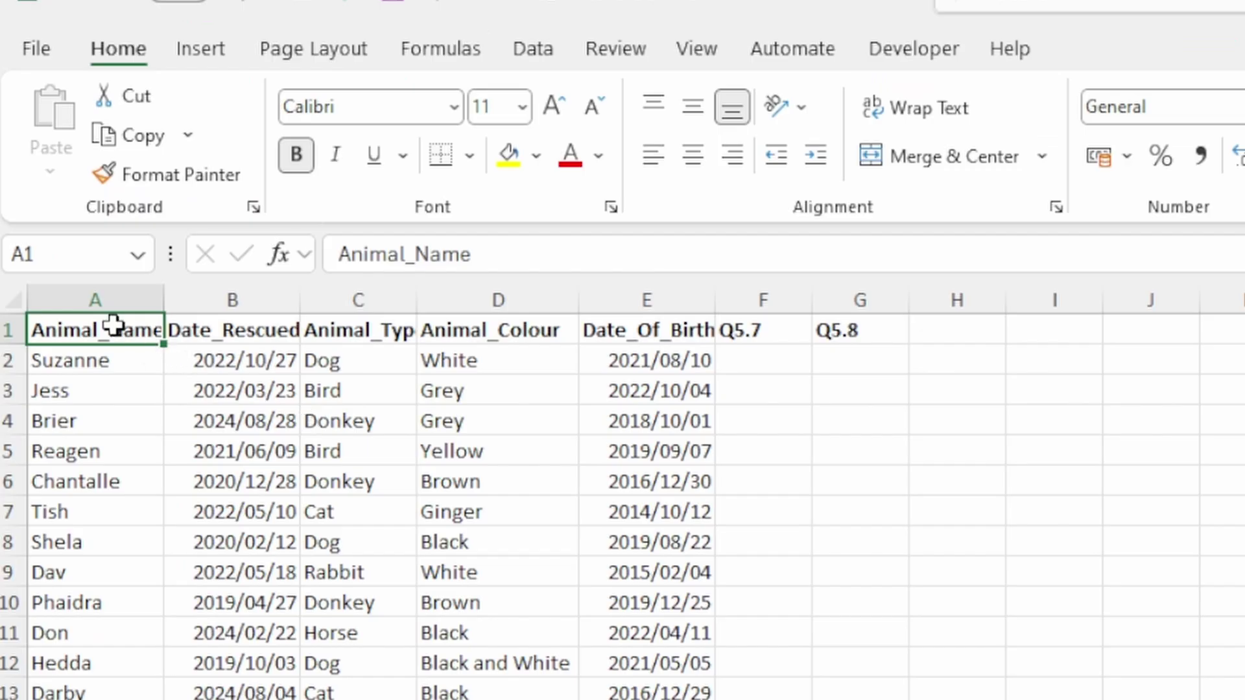
Fill the header cells A1:G1 of the Animals sheet with yellow.
{"action": "left_click_drag", "start_coordinate": [122, 330], "coordinate": [849, 324]}
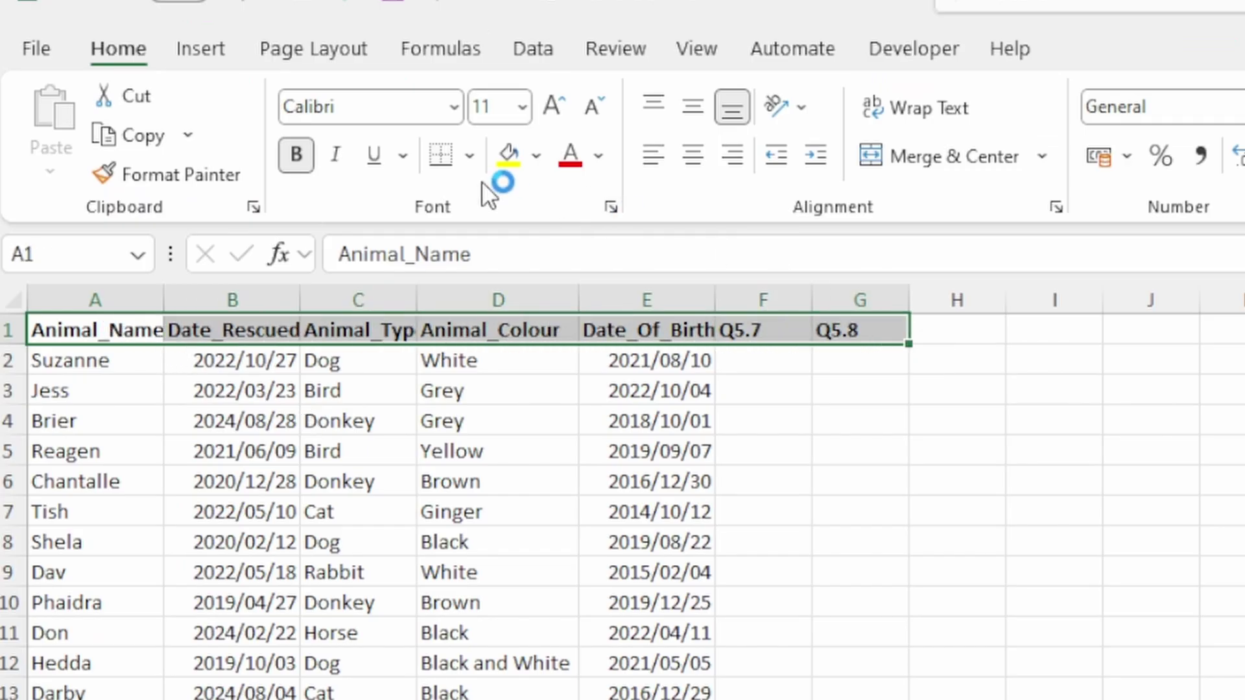
{"action": "left_click", "coordinate": [509, 157]}
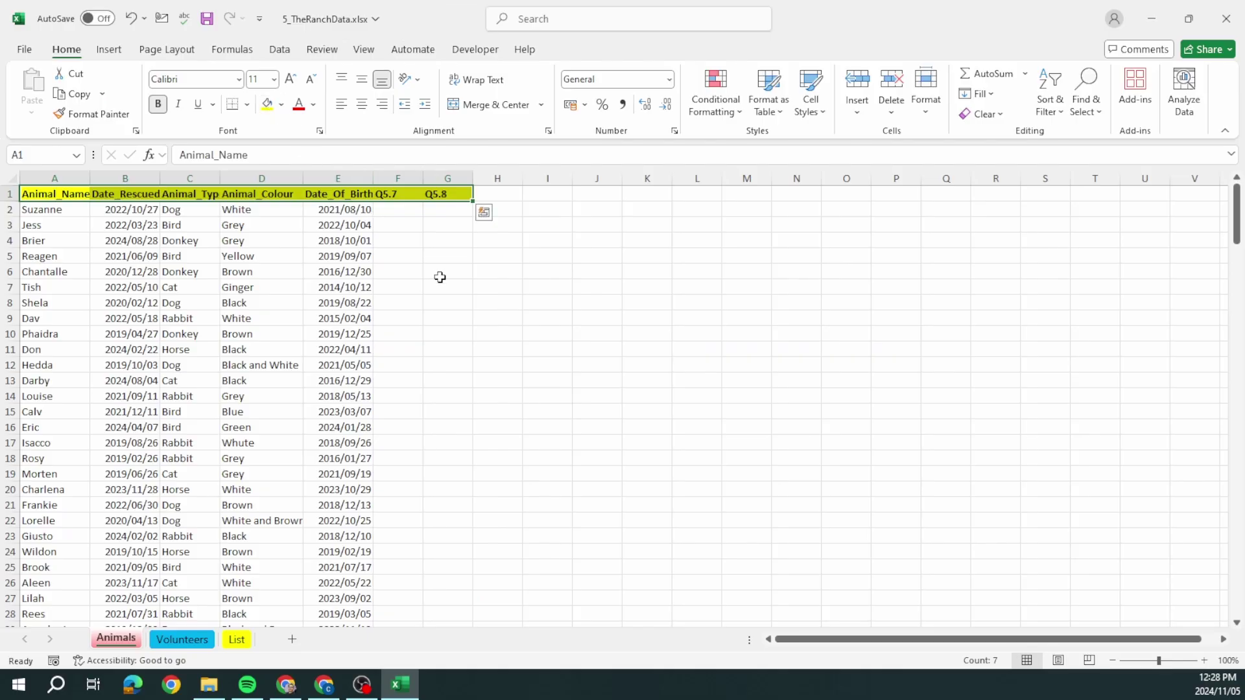
{"action": "left_click", "coordinate": [45, 212]}
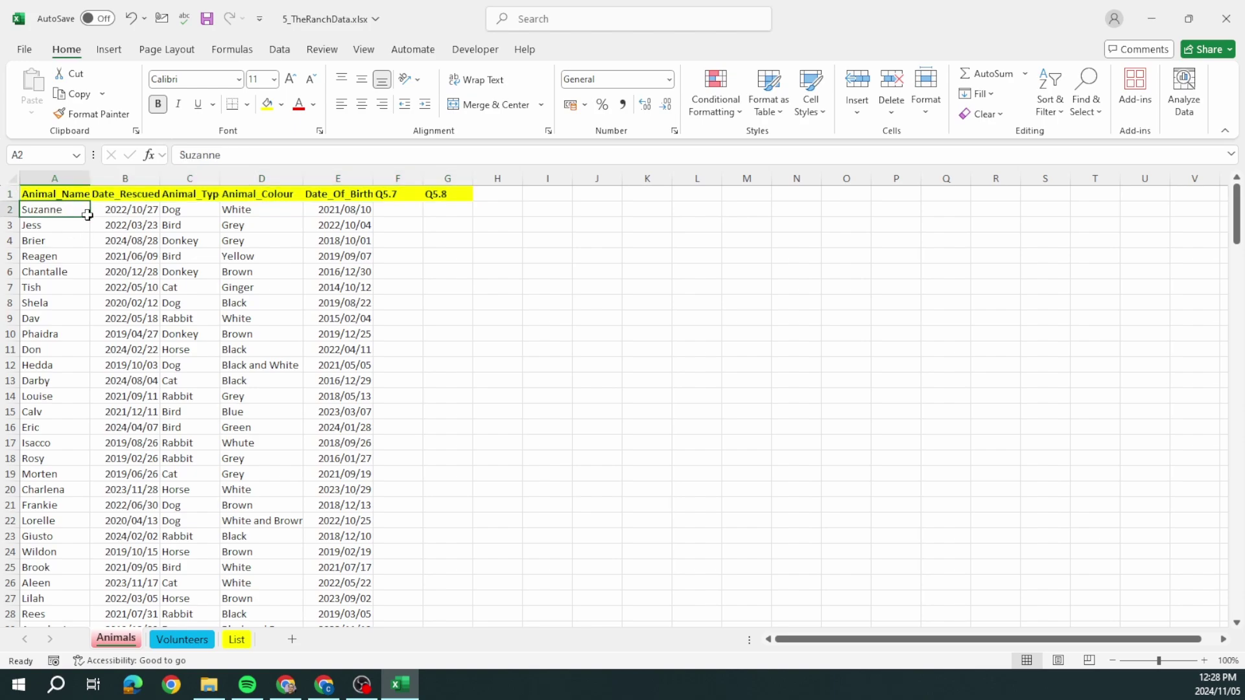
Sort the animal data in A1:E201 by Animal_Name on cell values in Z to A order, treating the first row as headers.
{"action": "left_click_drag", "start_coordinate": [45, 211], "coordinate": [129, 226]}
{"action": "left_click", "coordinate": [38, 194]}
{"action": "left_click_drag", "start_coordinate": [39, 193], "coordinate": [342, 555]}
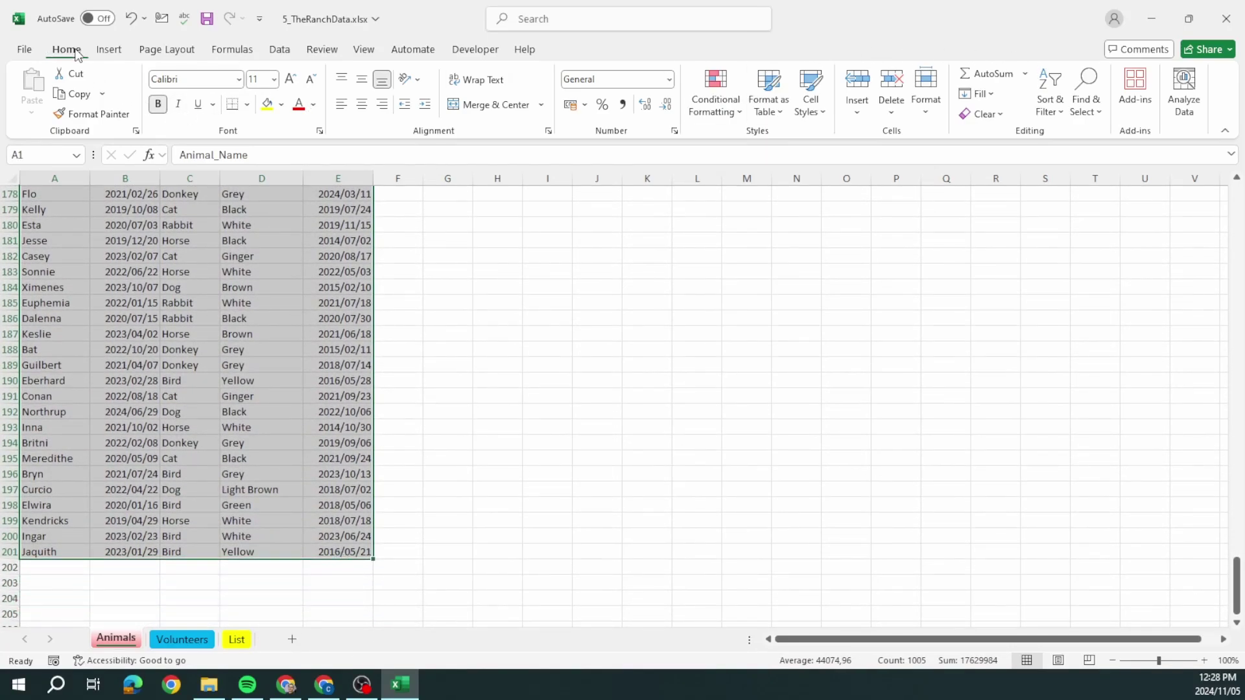
{"action": "left_click", "coordinate": [1050, 91]}
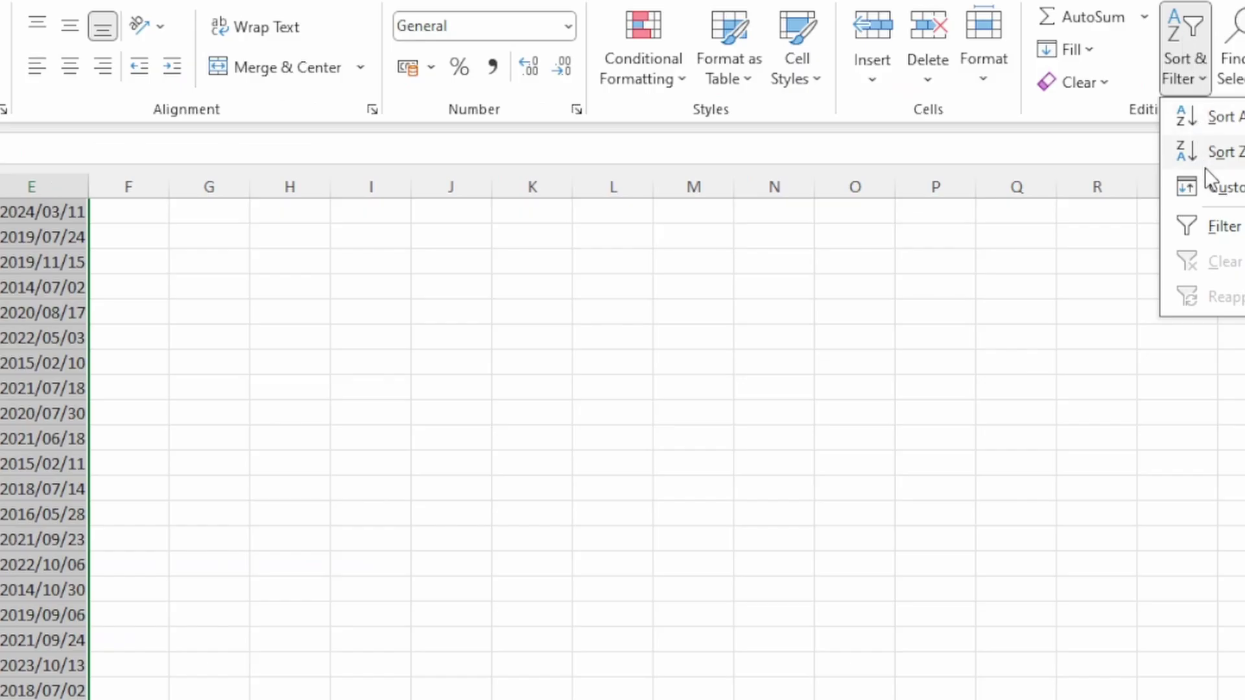
{"action": "left_click", "coordinate": [1077, 178]}
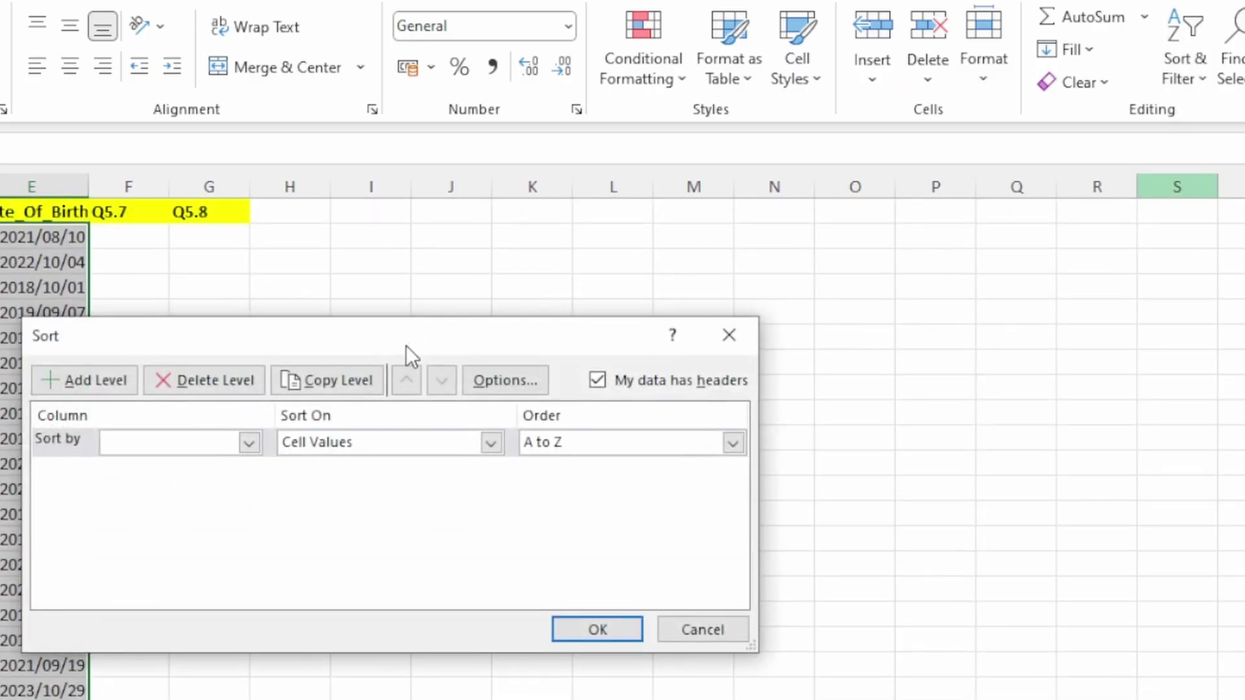
{"action": "left_click_drag", "start_coordinate": [405, 345], "coordinate": [740, 323]}
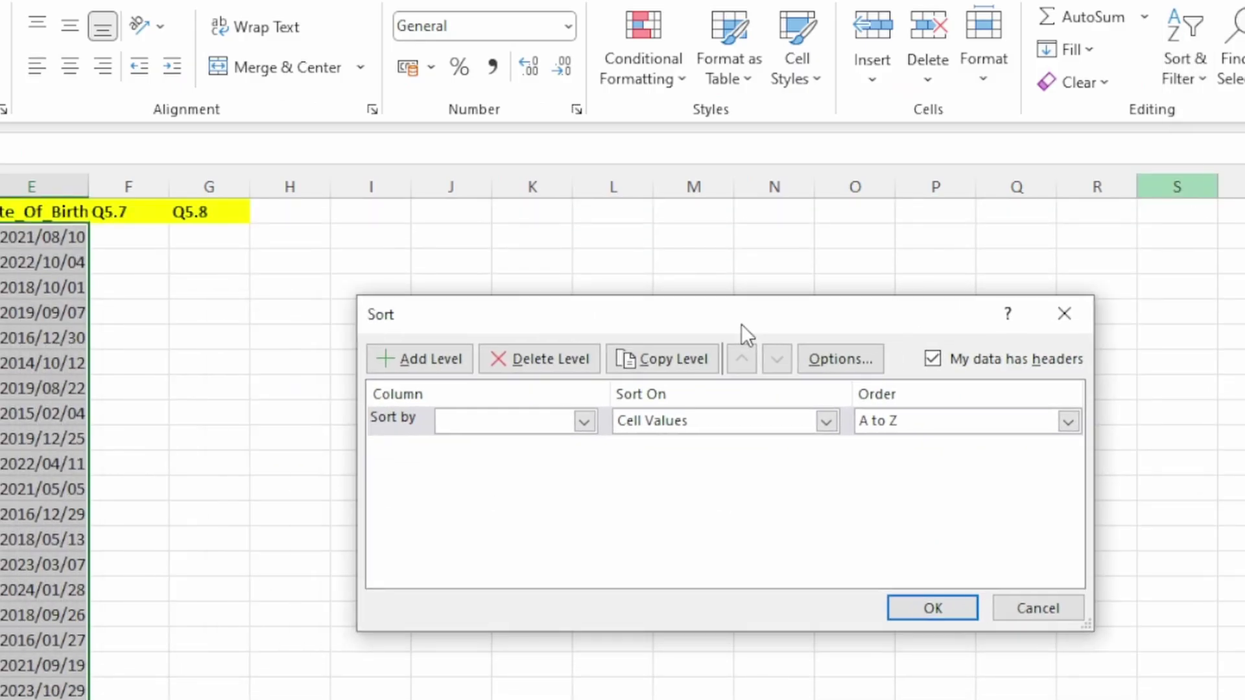
{"action": "left_click", "coordinate": [584, 422]}
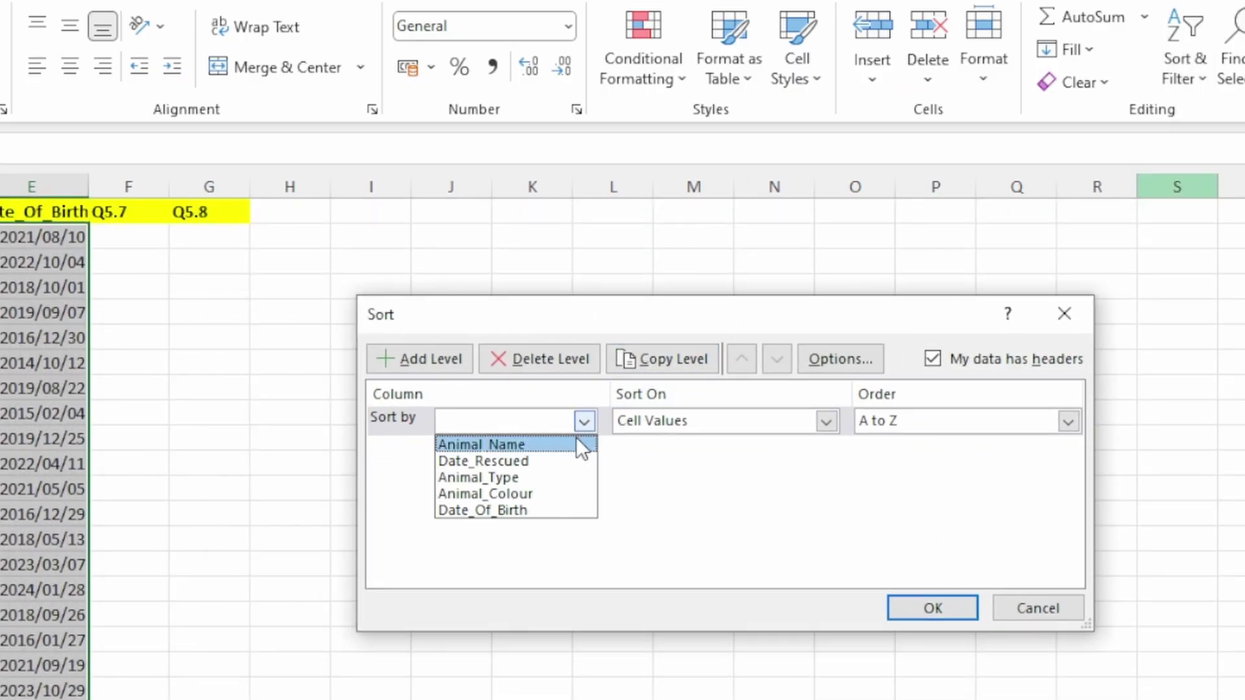
{"action": "left_click", "coordinate": [576, 441]}
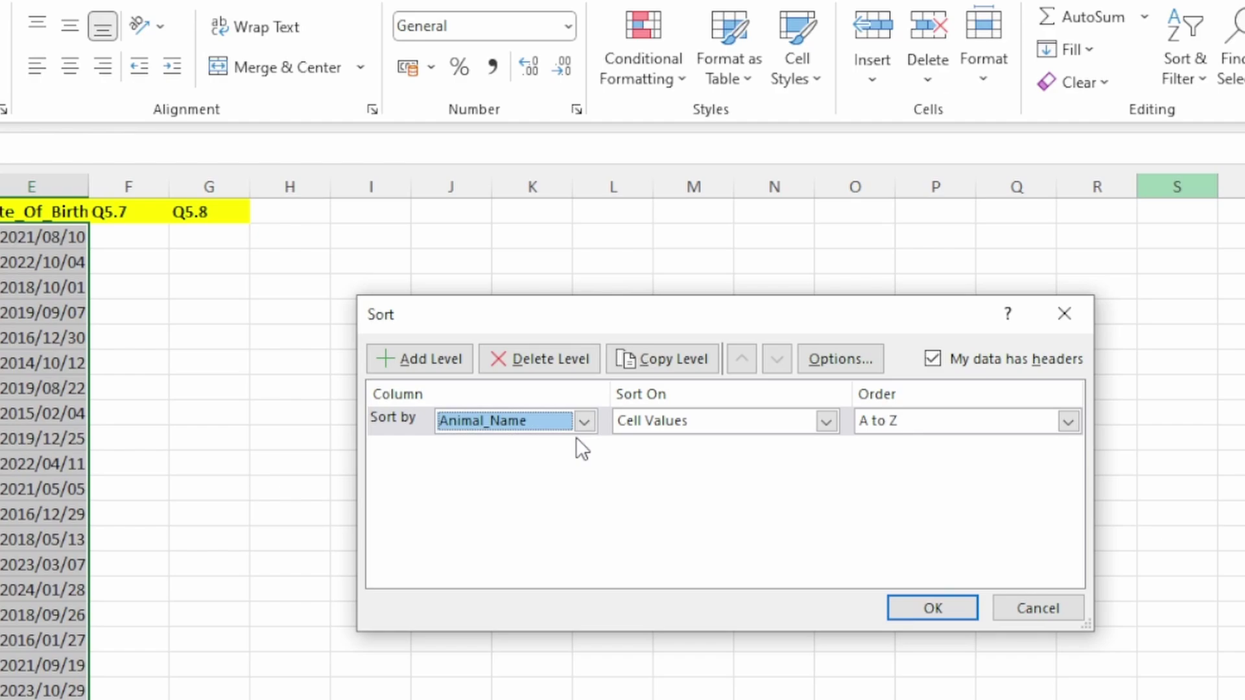
{"action": "left_click", "coordinate": [752, 424]}
{"action": "left_click", "coordinate": [752, 425]}
{"action": "left_click", "coordinate": [895, 420]}
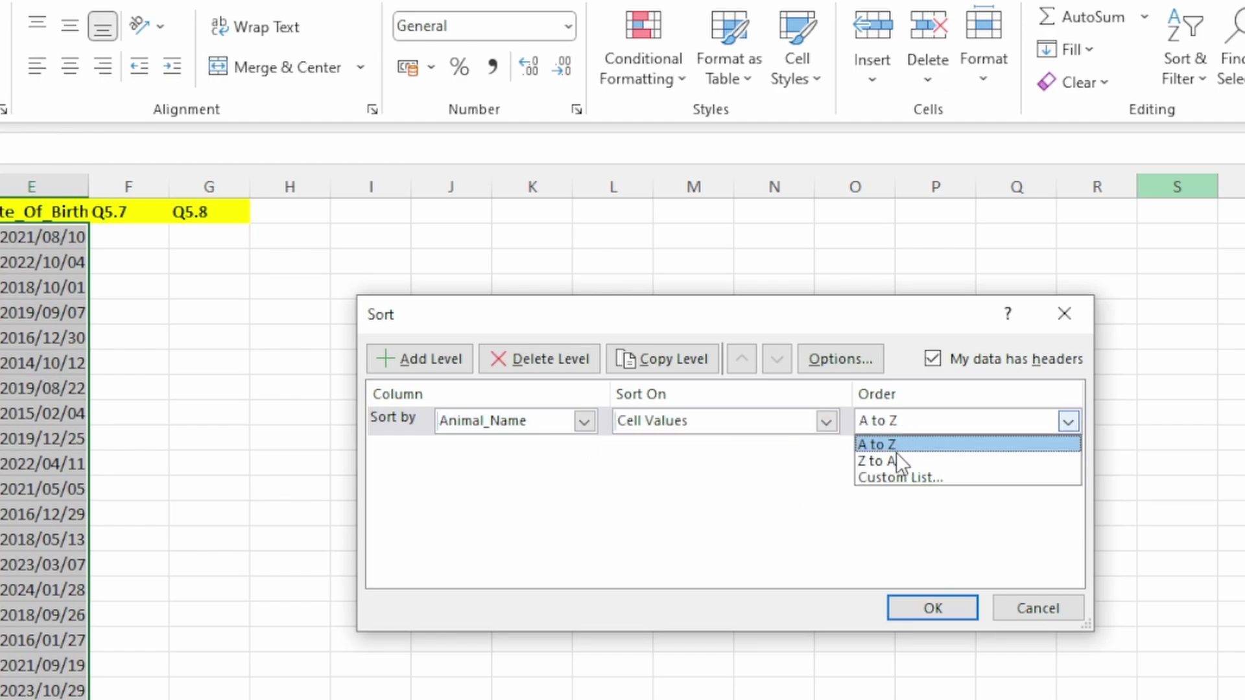
{"action": "left_click", "coordinate": [896, 456]}
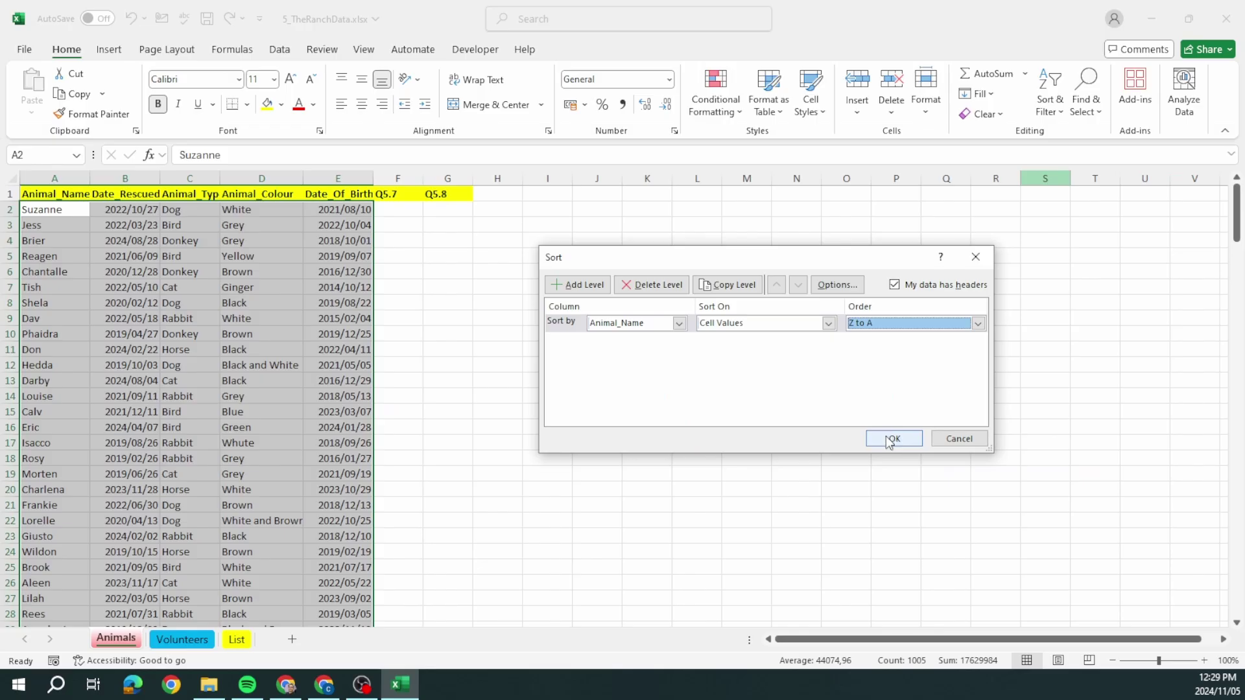
{"action": "left_click", "coordinate": [891, 441]}
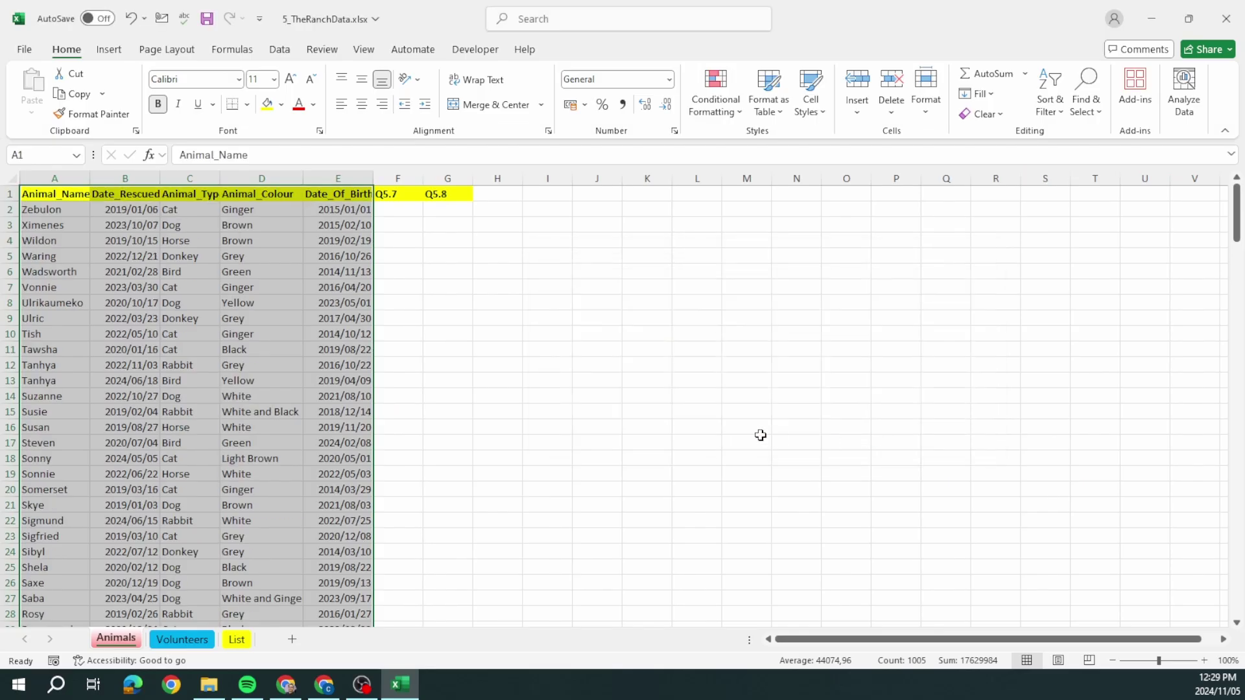
{"action": "left_click", "coordinate": [611, 424]}
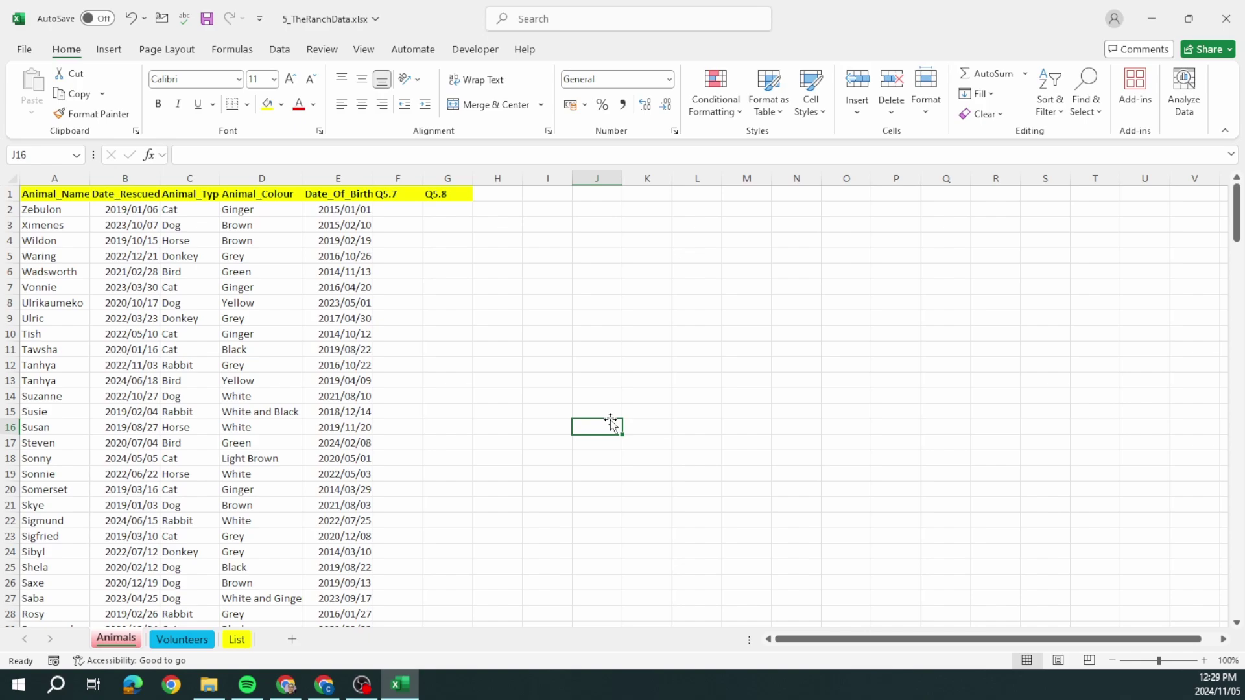
Widen column B so that the full Date_Rescued heading fits.
{"action": "left_click", "coordinate": [143, 180]}
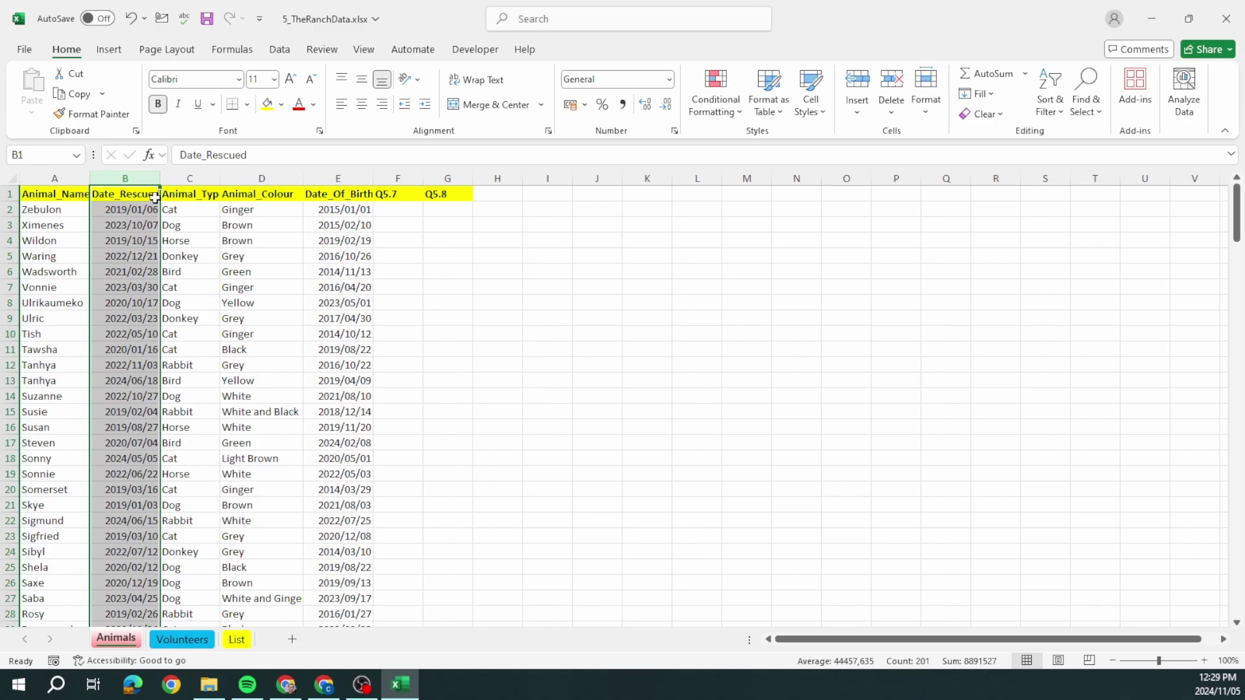
{"action": "left_click_drag", "start_coordinate": [161, 178], "coordinate": [173, 178]}
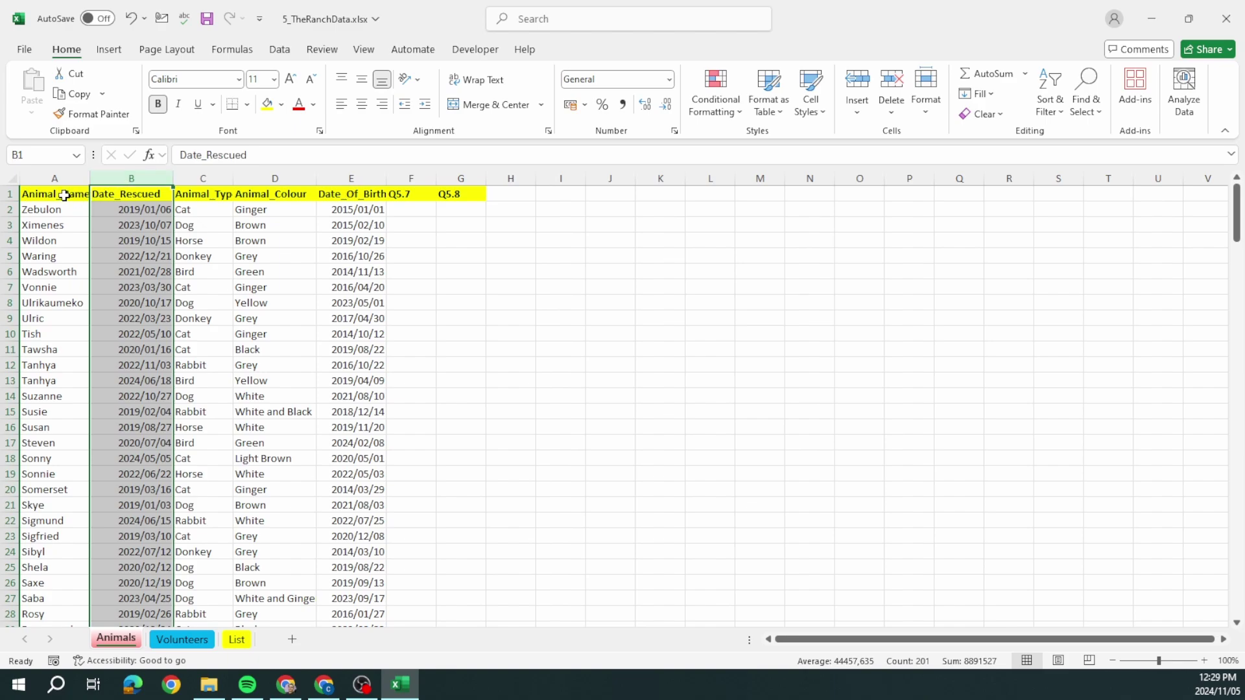
{"action": "left_click", "coordinate": [193, 211]}
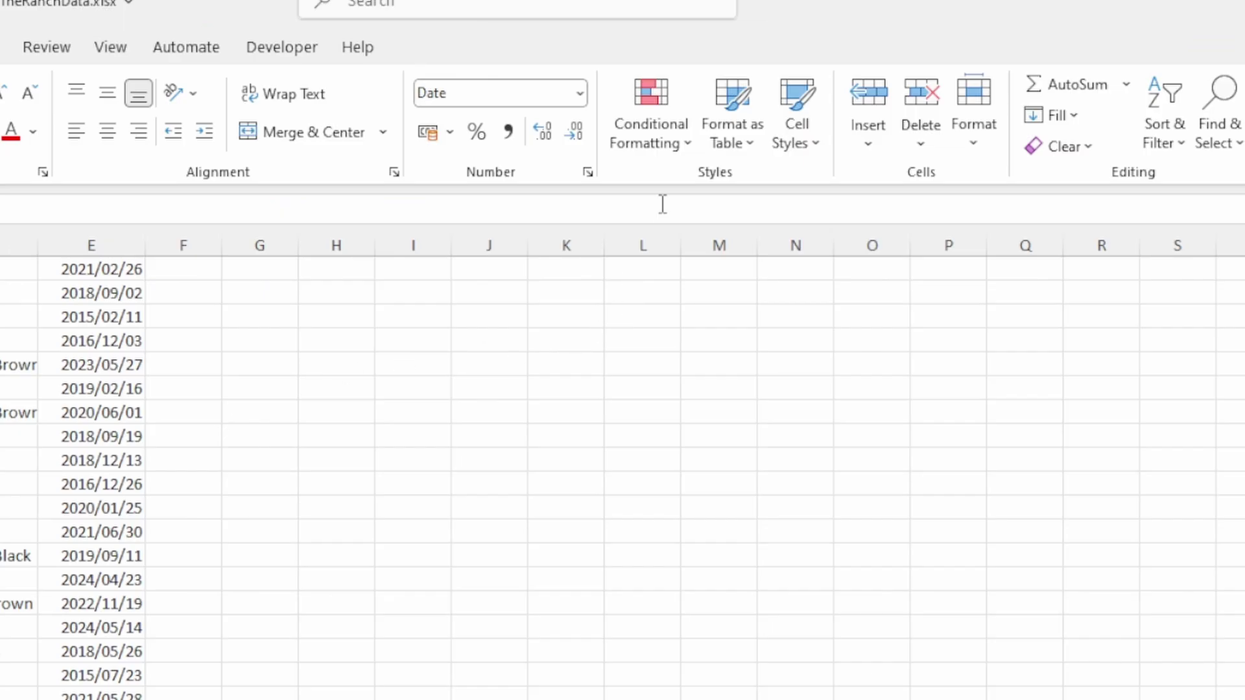
Set up a Less Than conditional formatting rule for the rescue dates in B2:B201 with the limit 2022/01/01.
{"action": "left_click", "coordinate": [679, 127]}
{"action": "mouse_move", "coordinate": [698, 199]}
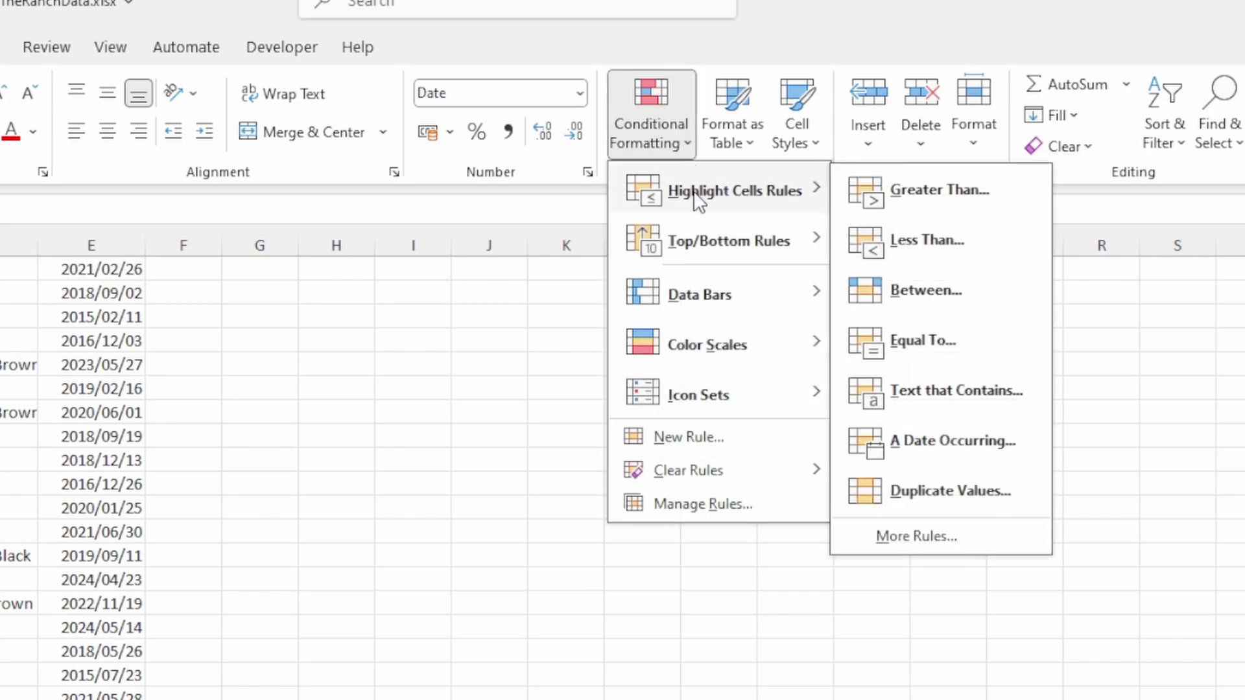
{"action": "left_click", "coordinate": [904, 241]}
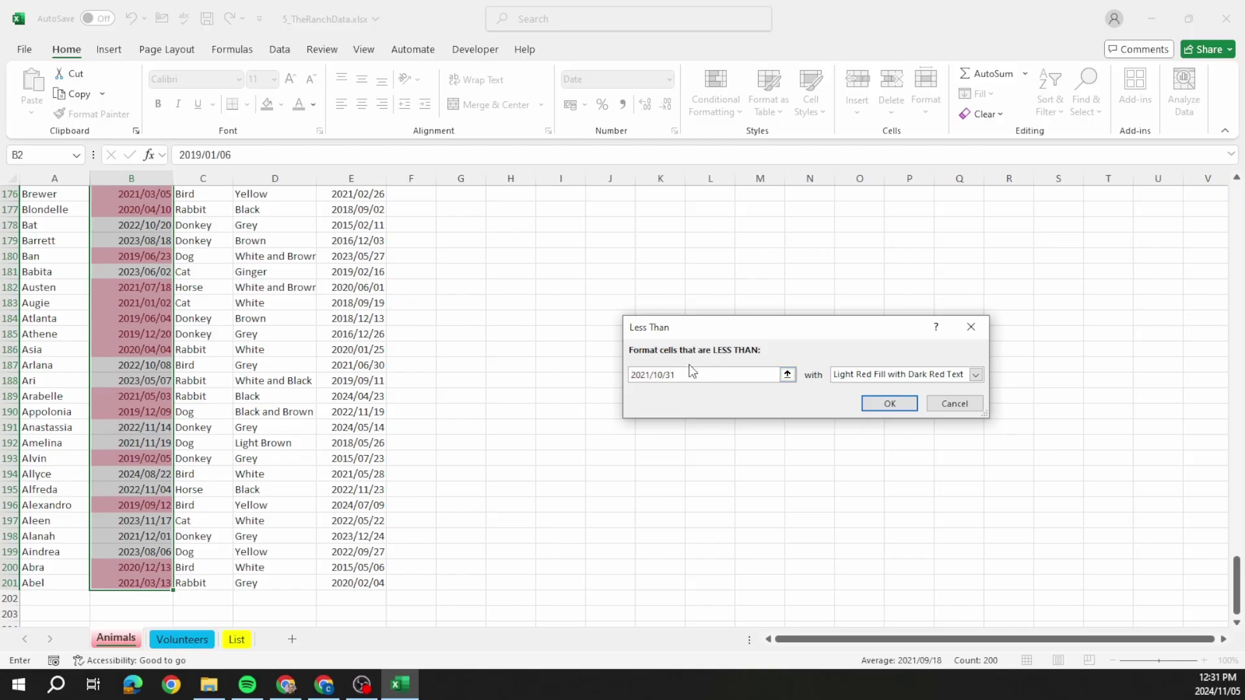
{"action": "key", "text": "ctrl+a"}
{"action": "key", "text": "BackSpace"}
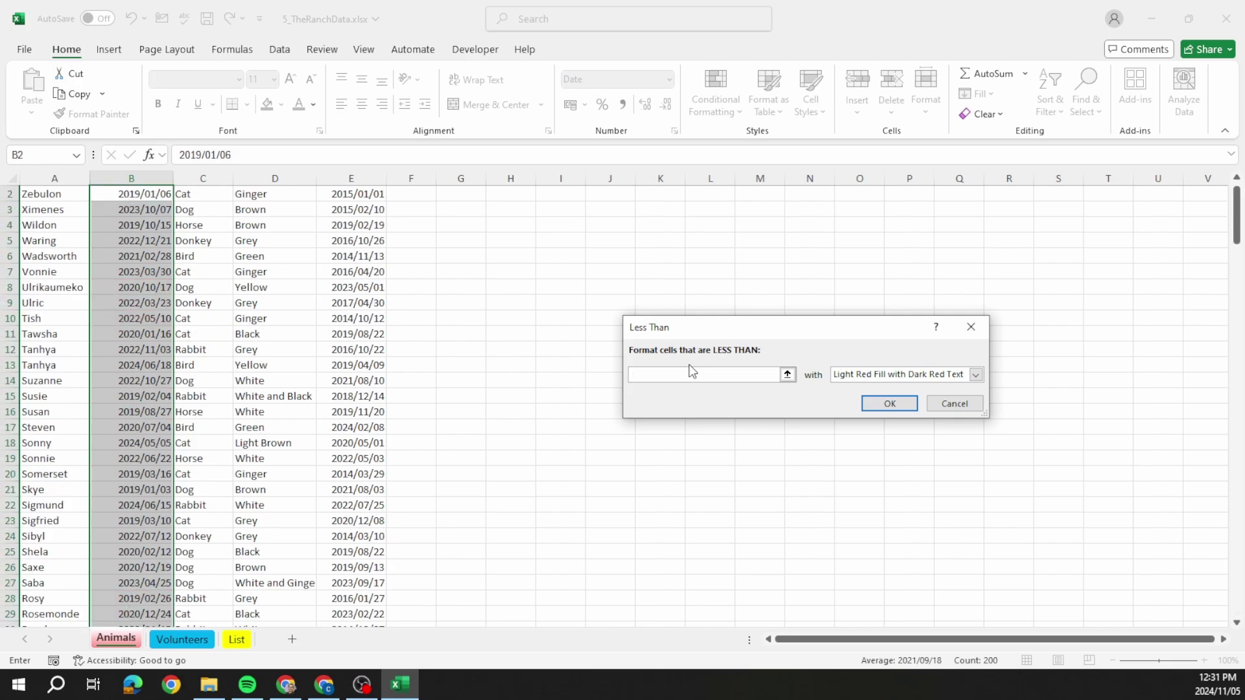
{"action": "type", "text": "2022/01/01"}
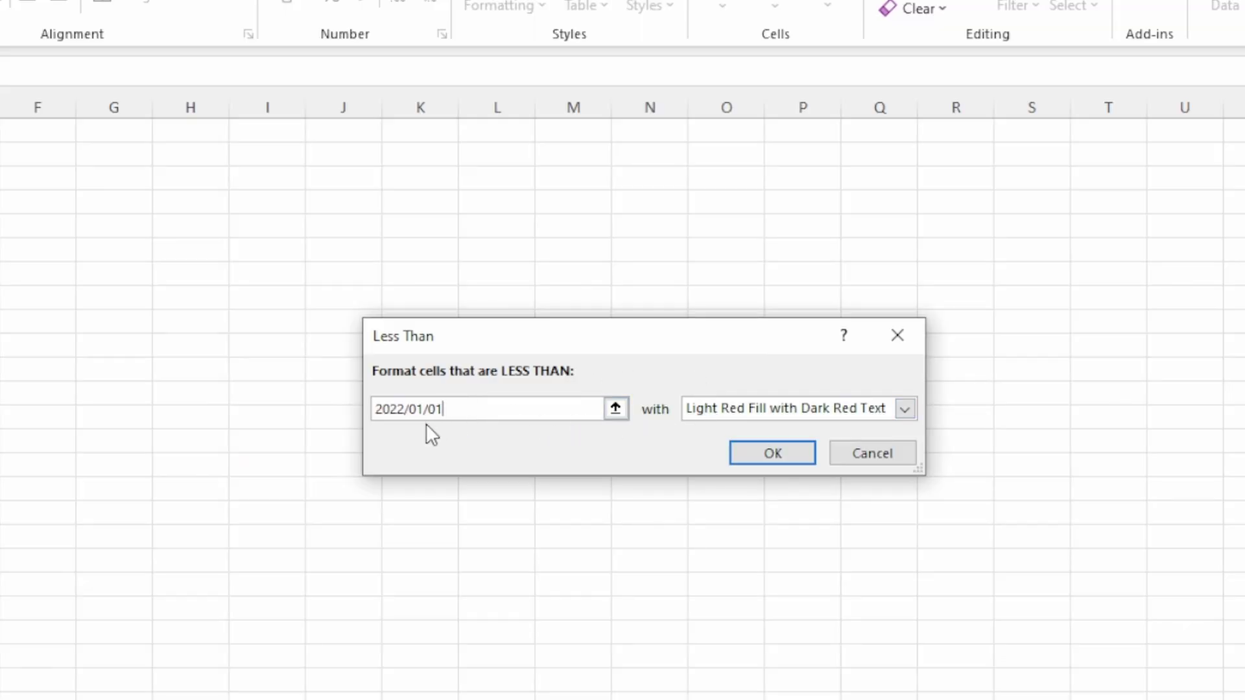
Give the Less Than rule a custom format with a standard light blue fill.
{"action": "left_click", "coordinate": [707, 409]}
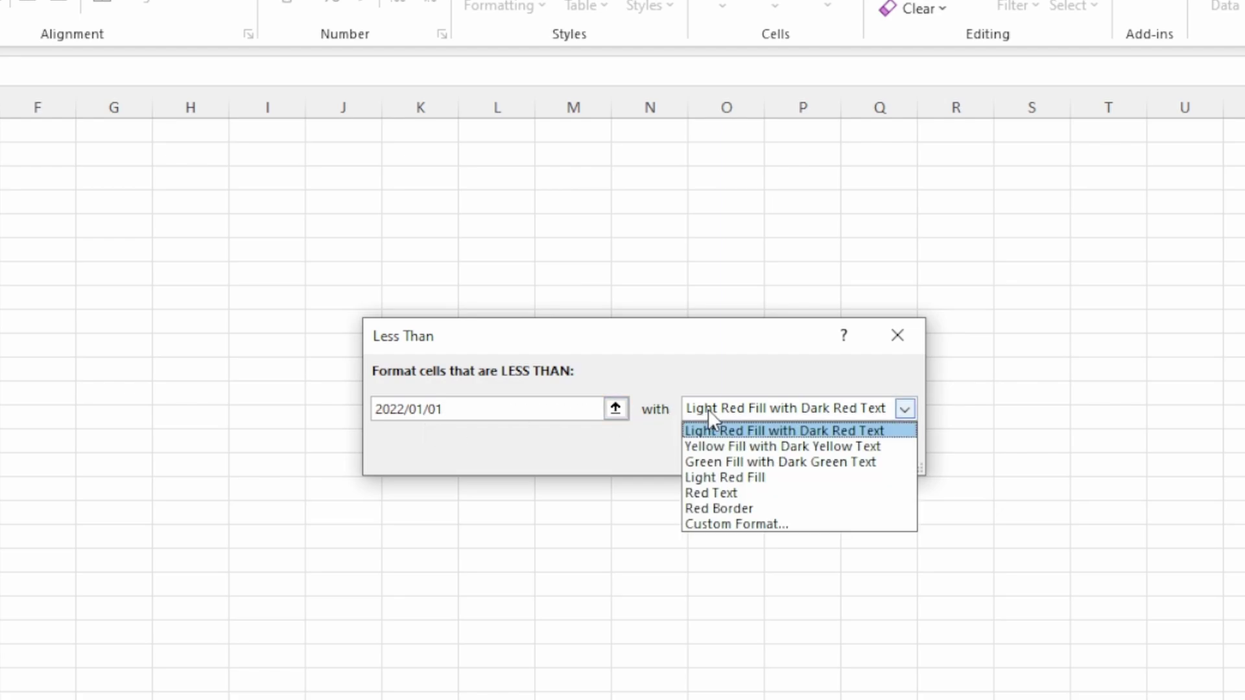
{"action": "left_click", "coordinate": [719, 524]}
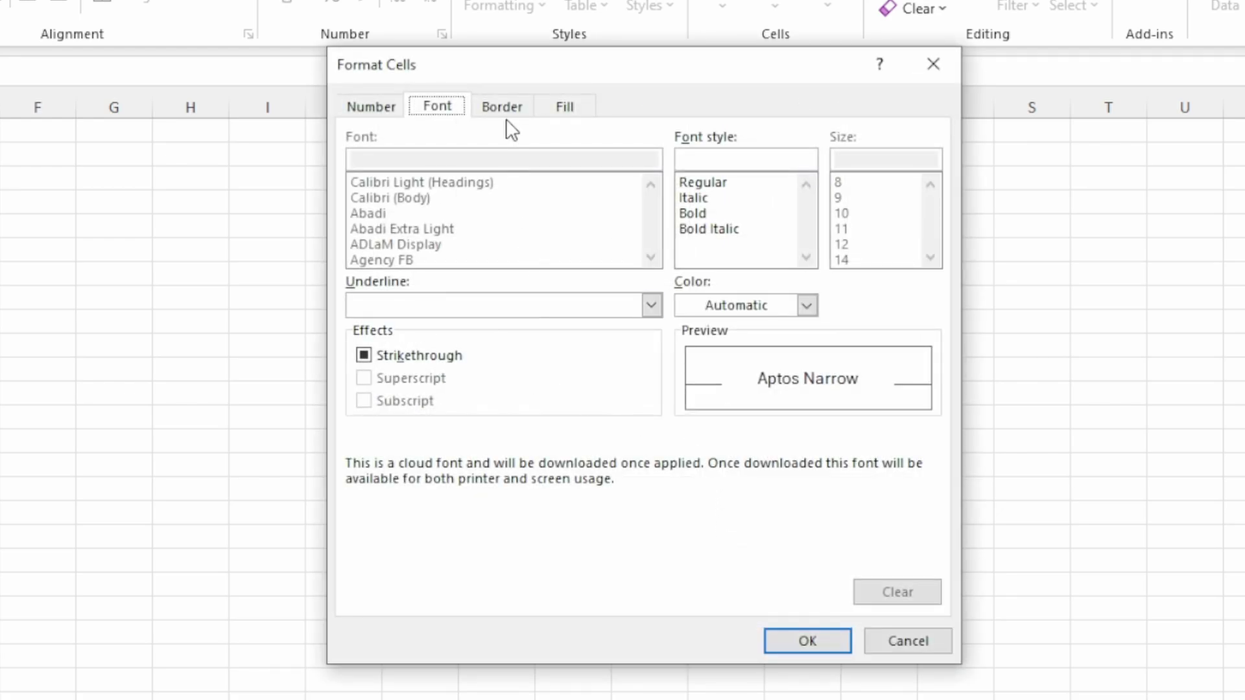
{"action": "left_click", "coordinate": [564, 108]}
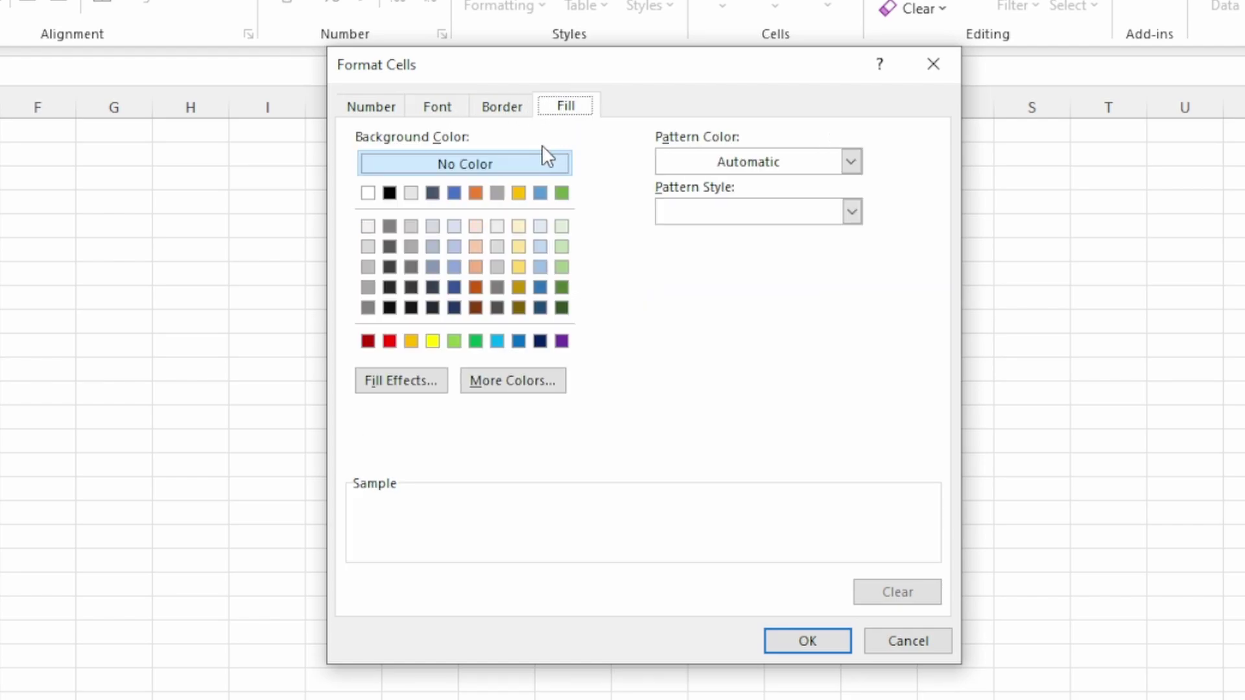
{"action": "left_click", "coordinate": [505, 340]}
{"action": "left_click", "coordinate": [780, 641]}
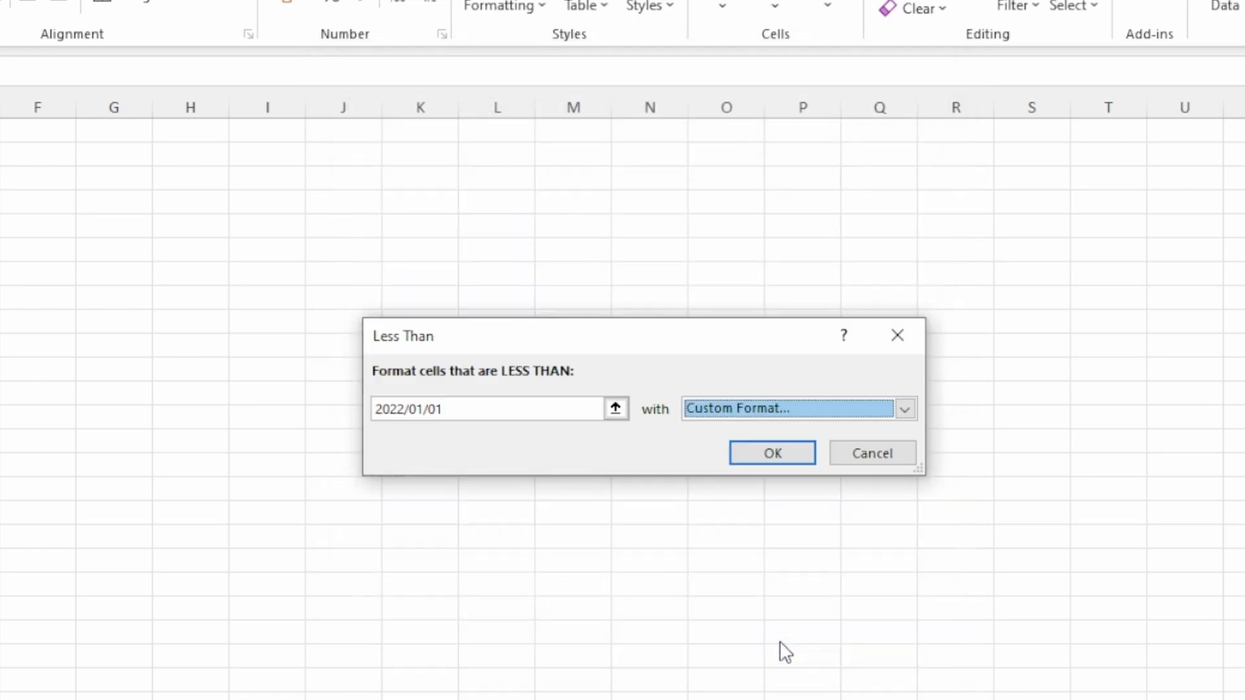
Apply the Less Than rule with its custom format to the rescue dates and deselect the range.
{"action": "left_click", "coordinate": [773, 451]}
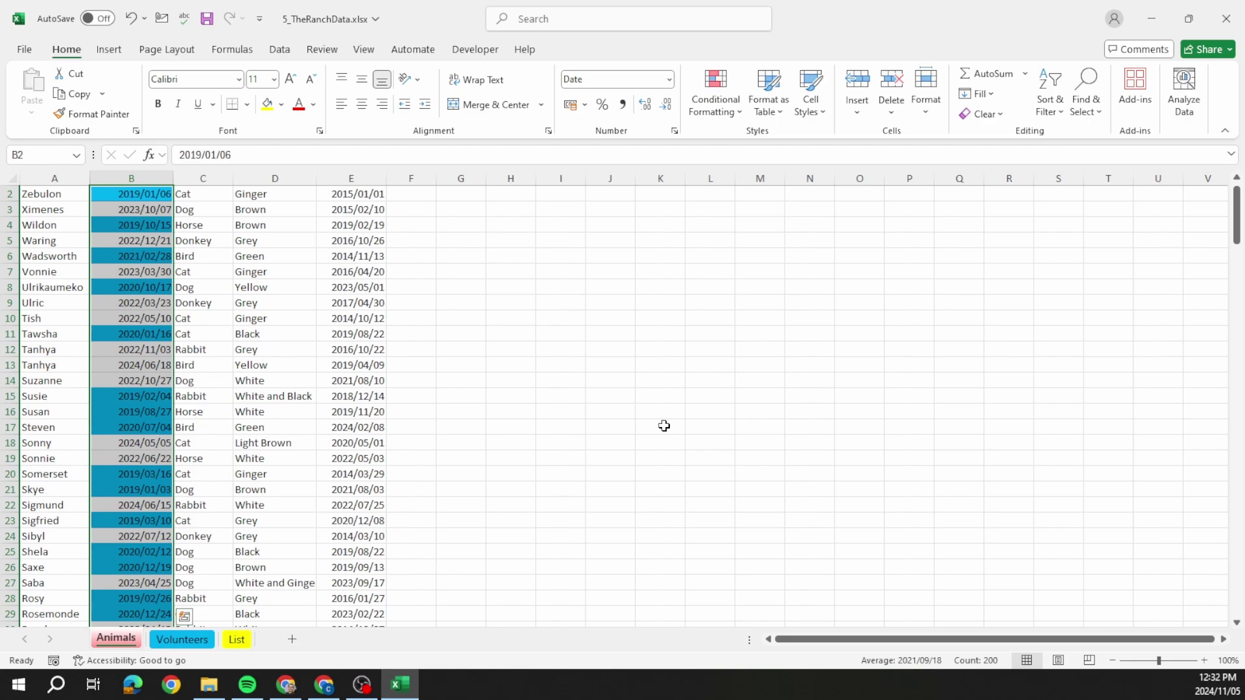
{"action": "scroll", "coordinate": [664, 426], "scroll_direction": "up", "scroll_amount": 1}
{"action": "left_click", "coordinate": [664, 426]}
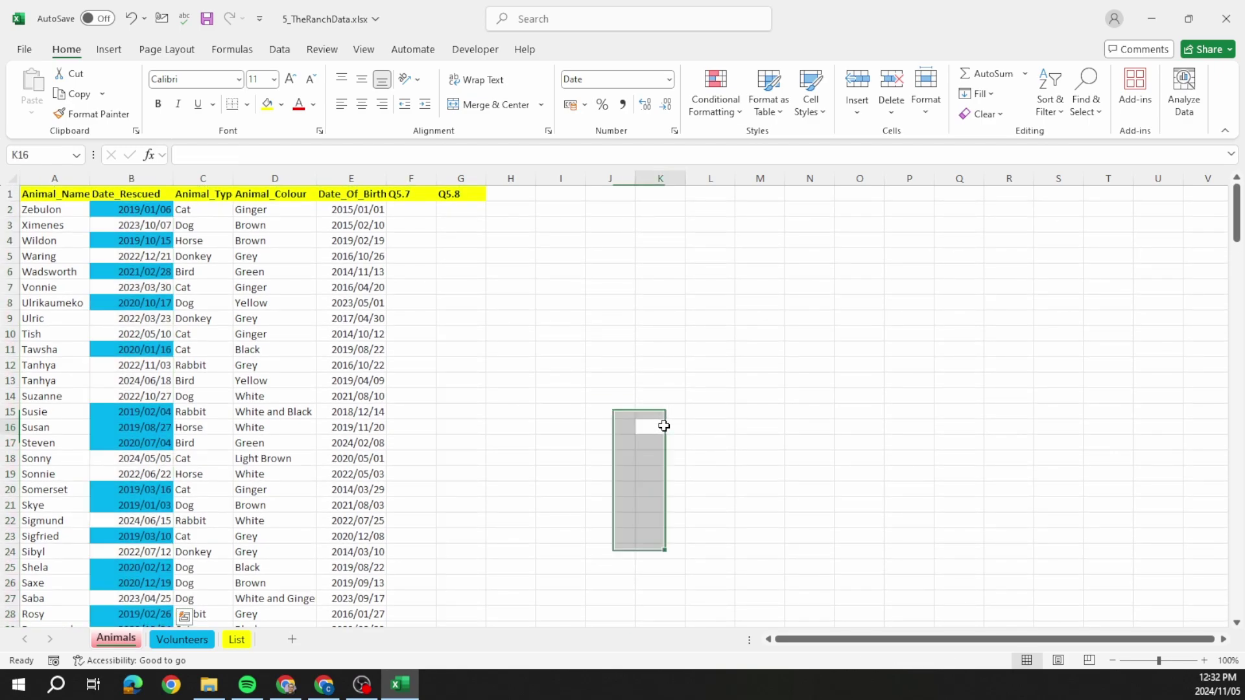
Check the animal types on the List sheet and set the data validation for Animals cell C2 to allow a List.
{"action": "left_click", "coordinate": [217, 208]}
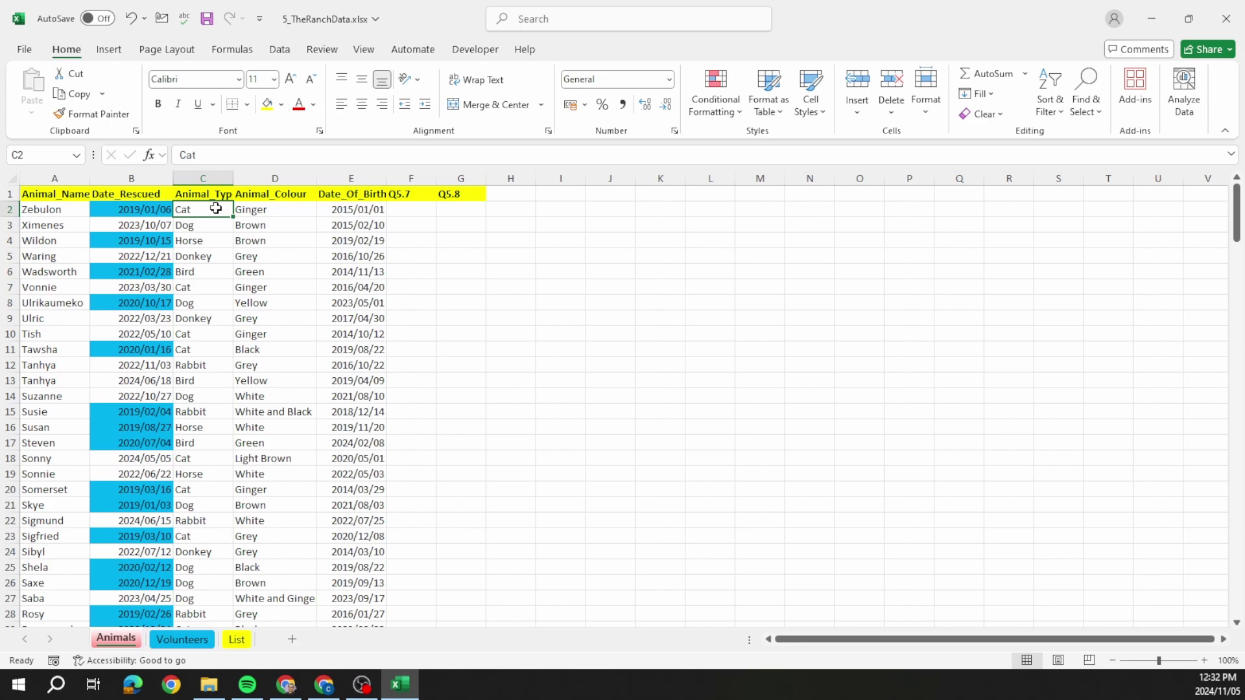
{"action": "left_click", "coordinate": [237, 638]}
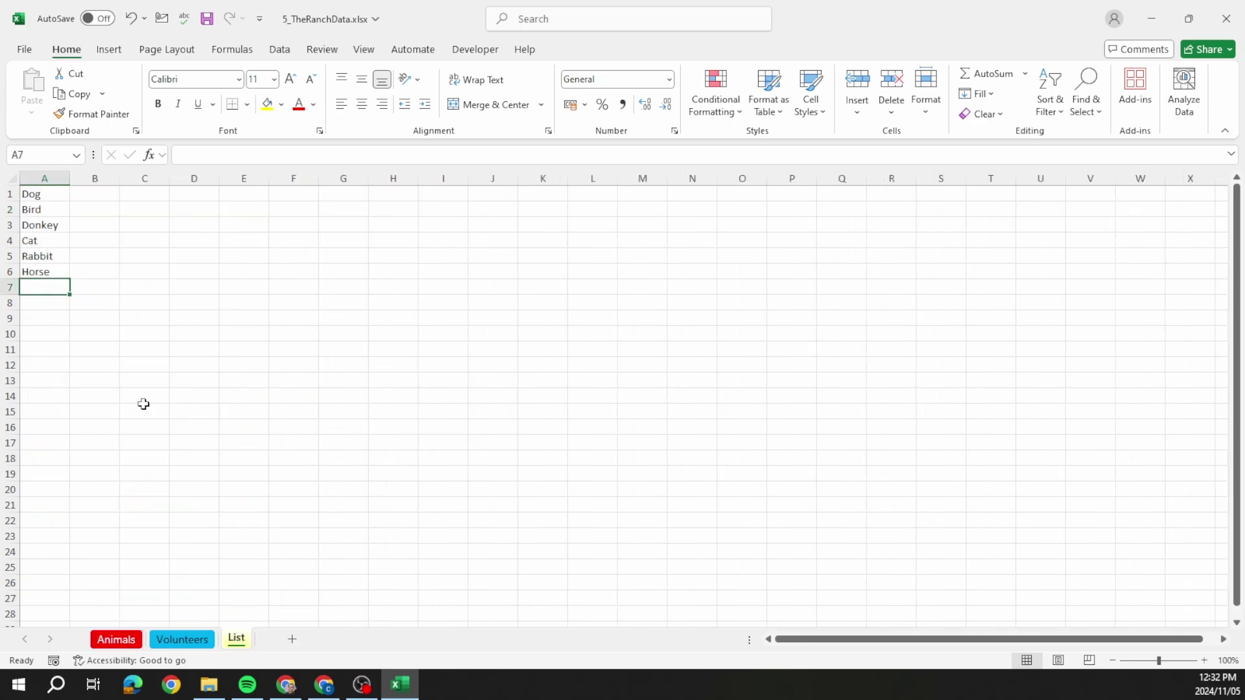
{"action": "left_click", "coordinate": [116, 639]}
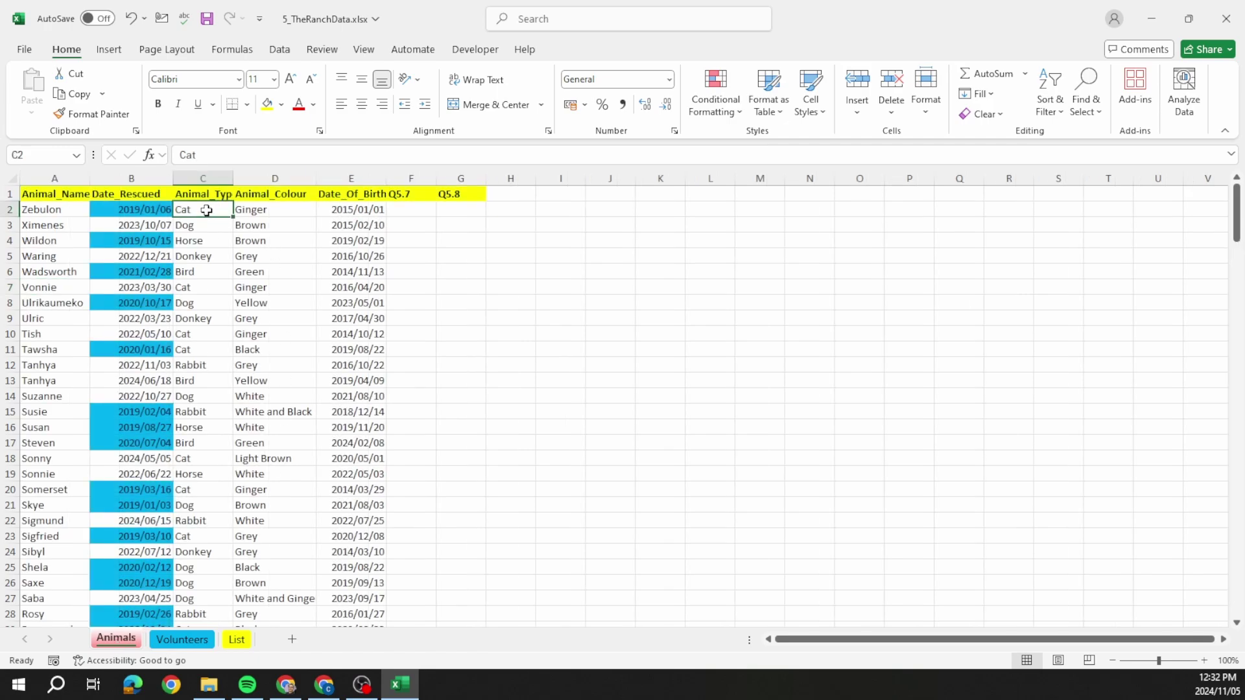
{"action": "scroll", "coordinate": [109, 57], "scroll_direction": "down", "scroll_amount": 4}
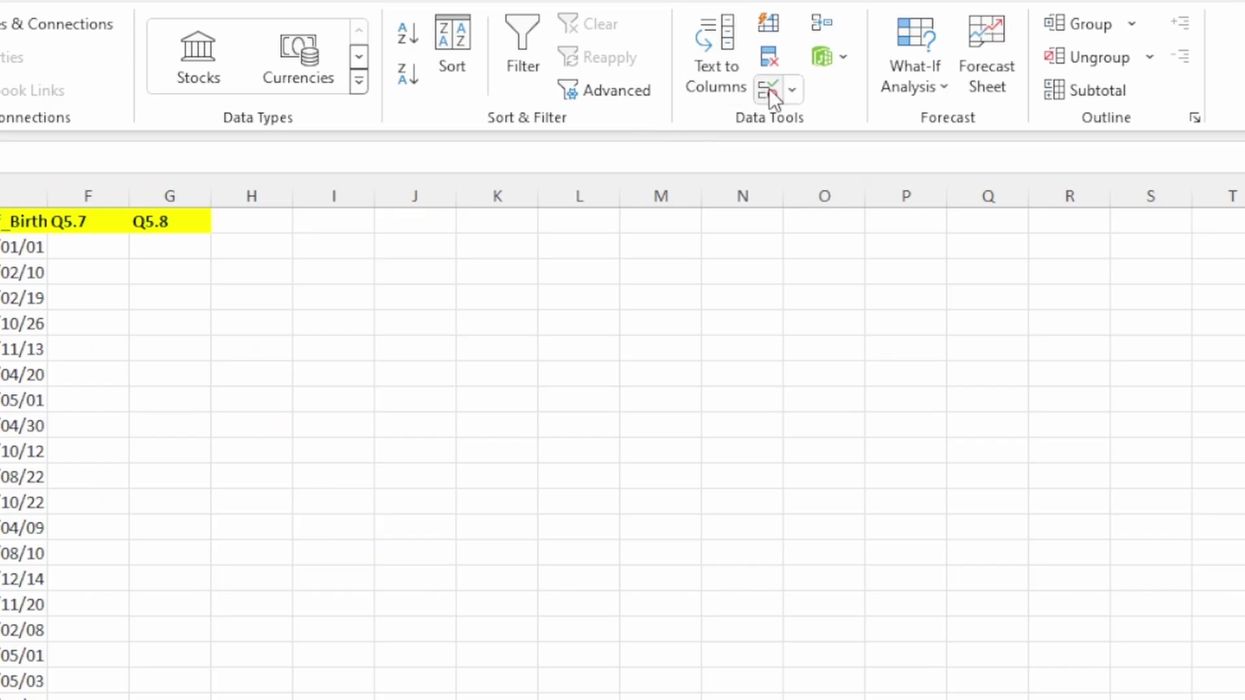
{"action": "left_click", "coordinate": [839, 114]}
{"action": "left_click", "coordinate": [842, 133]}
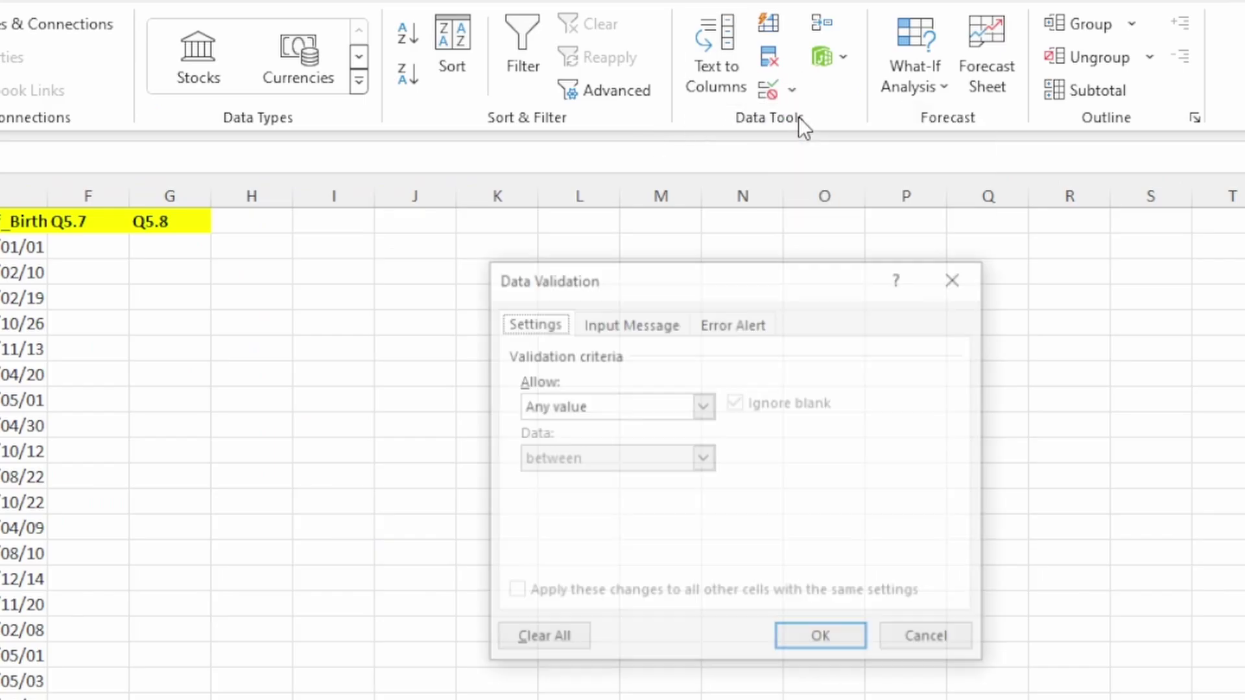
{"action": "left_click", "coordinate": [703, 407]}
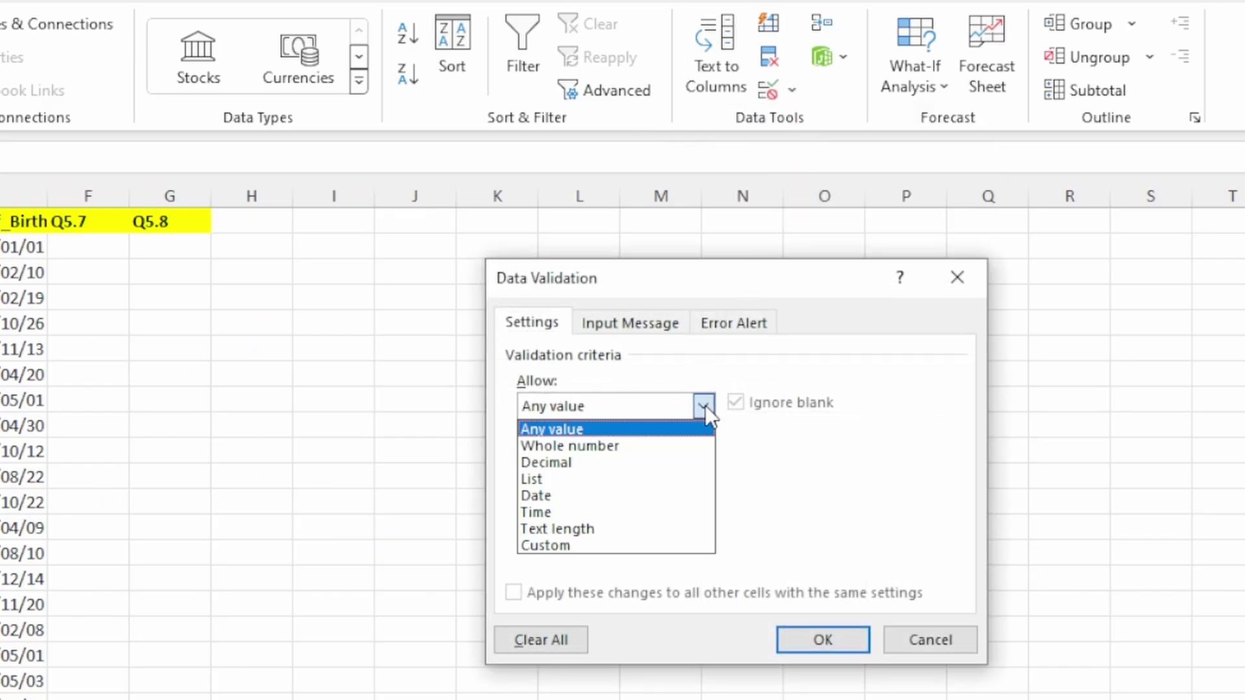
{"action": "left_click", "coordinate": [658, 478]}
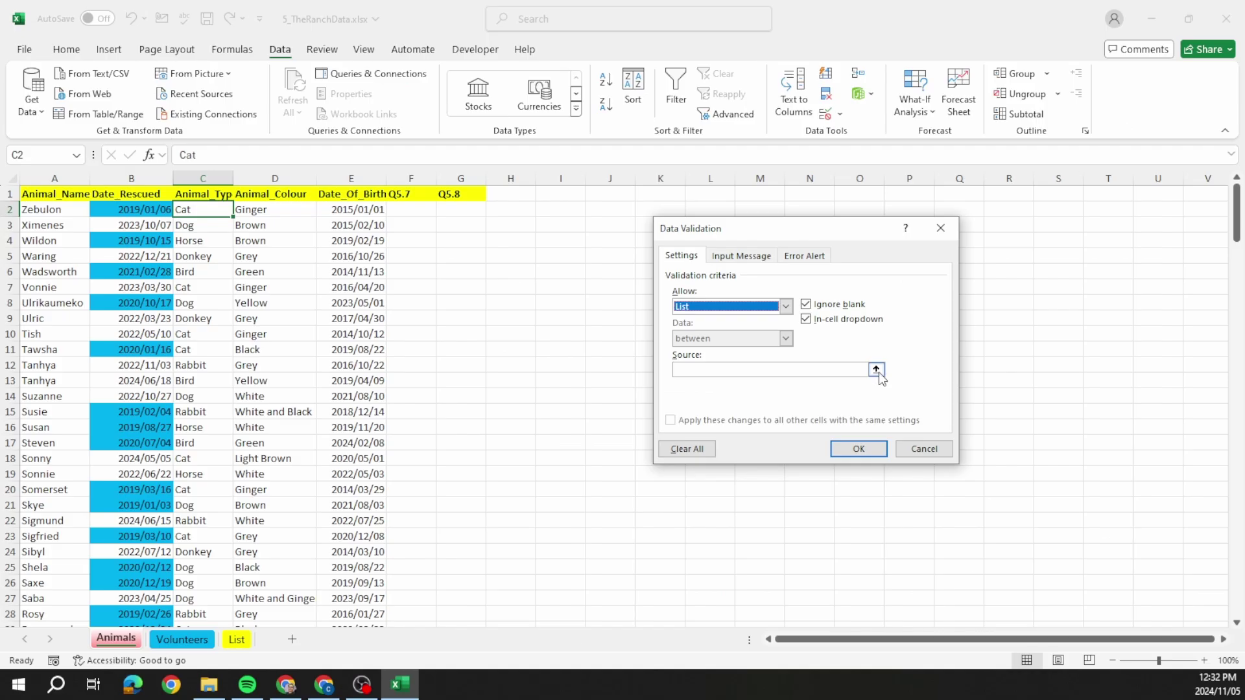
Use =List!$A$1:$A$6 as the validation source for C2 and apply the rule.
{"action": "left_click", "coordinate": [876, 370]}
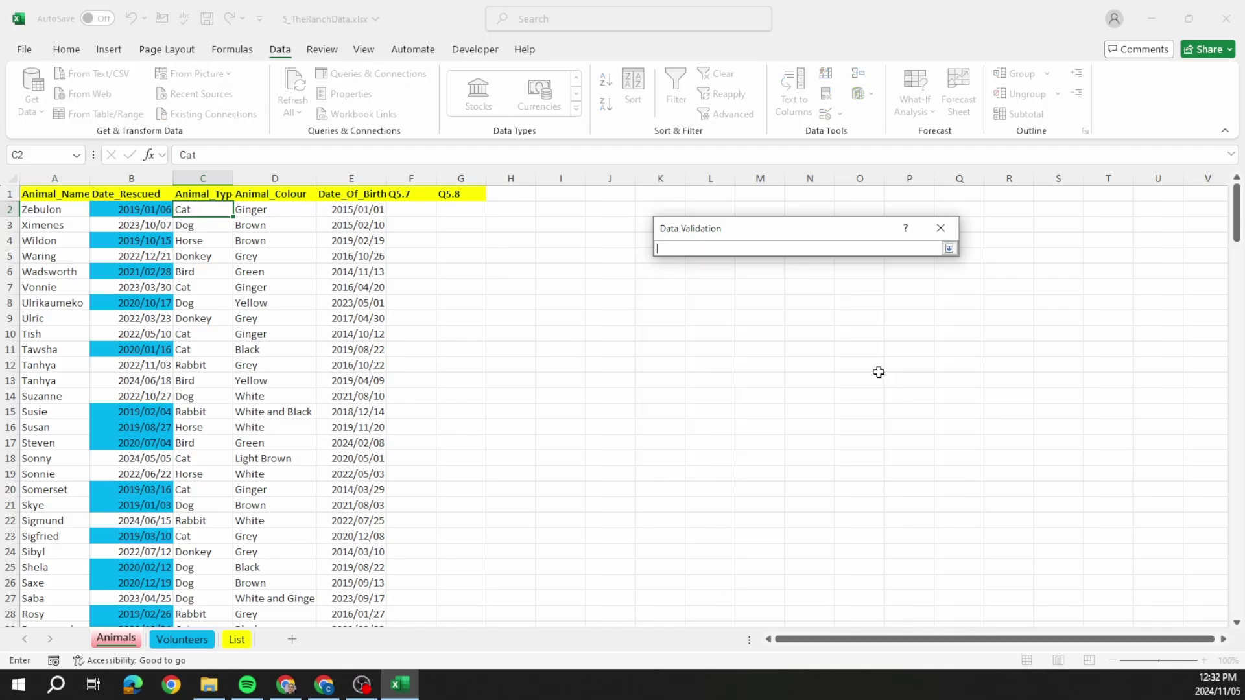
{"action": "left_click", "coordinate": [237, 640]}
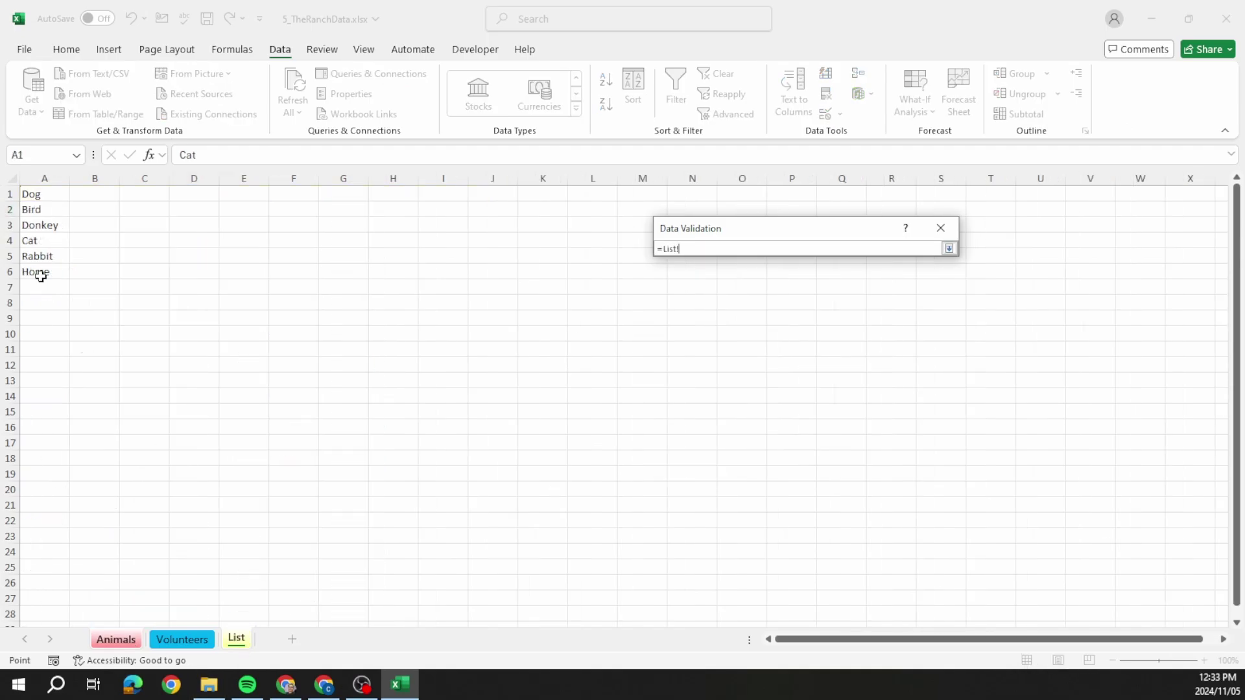
{"action": "left_click_drag", "start_coordinate": [33, 197], "coordinate": [44, 270]}
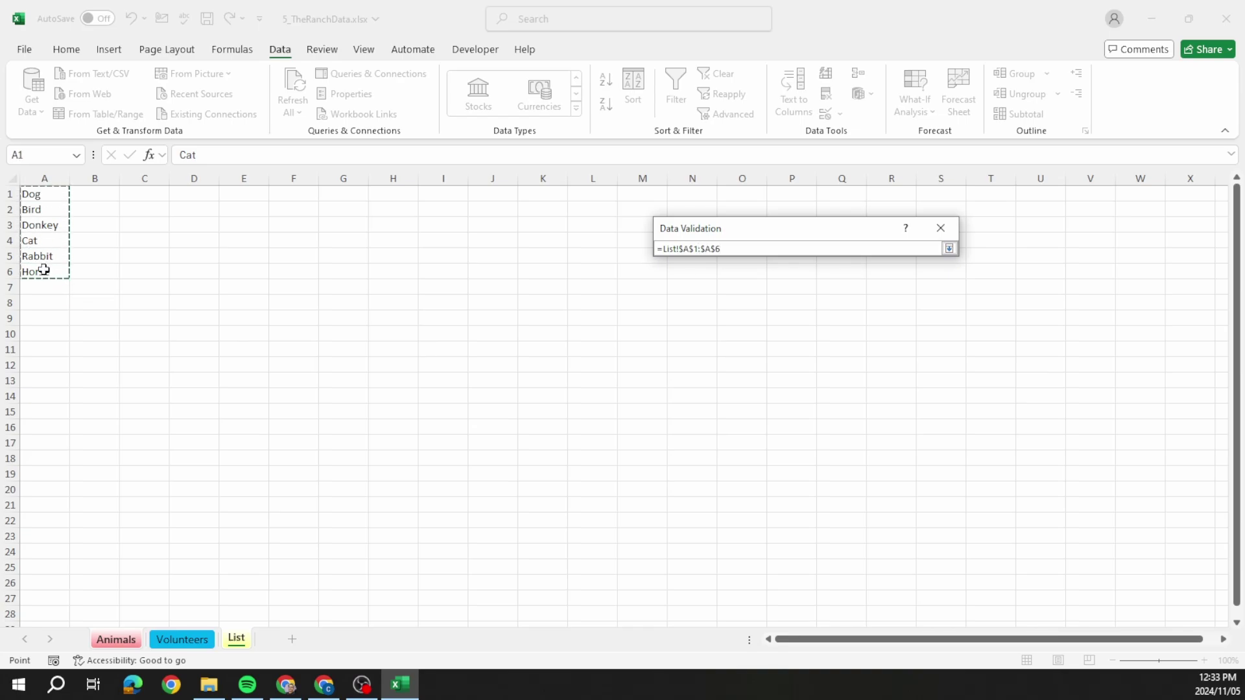
{"action": "key", "text": "Return"}
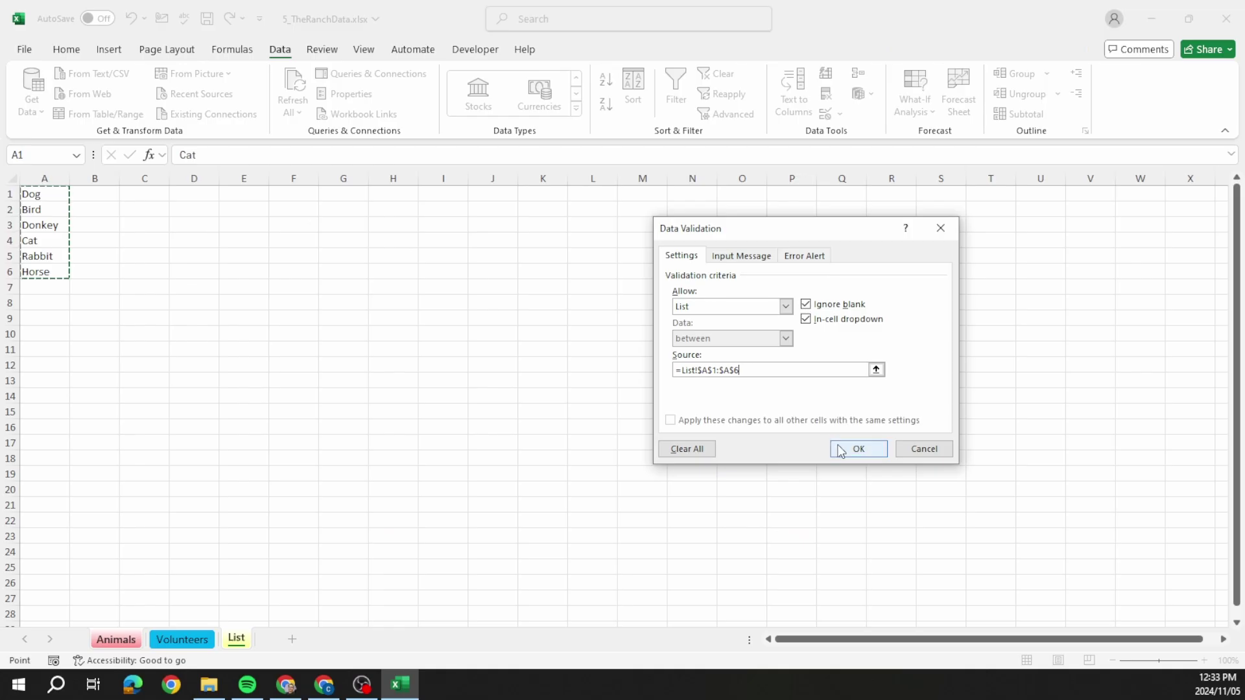
{"action": "left_click", "coordinate": [849, 450]}
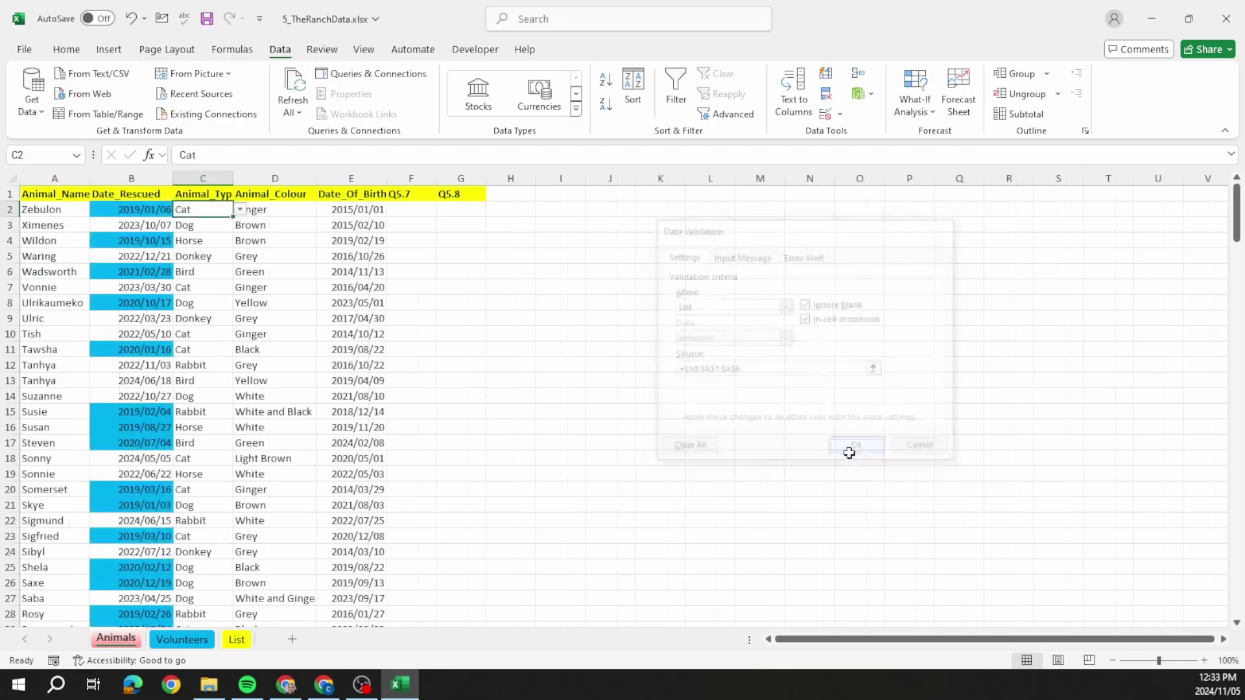
Test the drop-down in C2 by choosing Donkey and switching back to Cat.
{"action": "left_click", "coordinate": [211, 254]}
{"action": "left_click", "coordinate": [211, 209]}
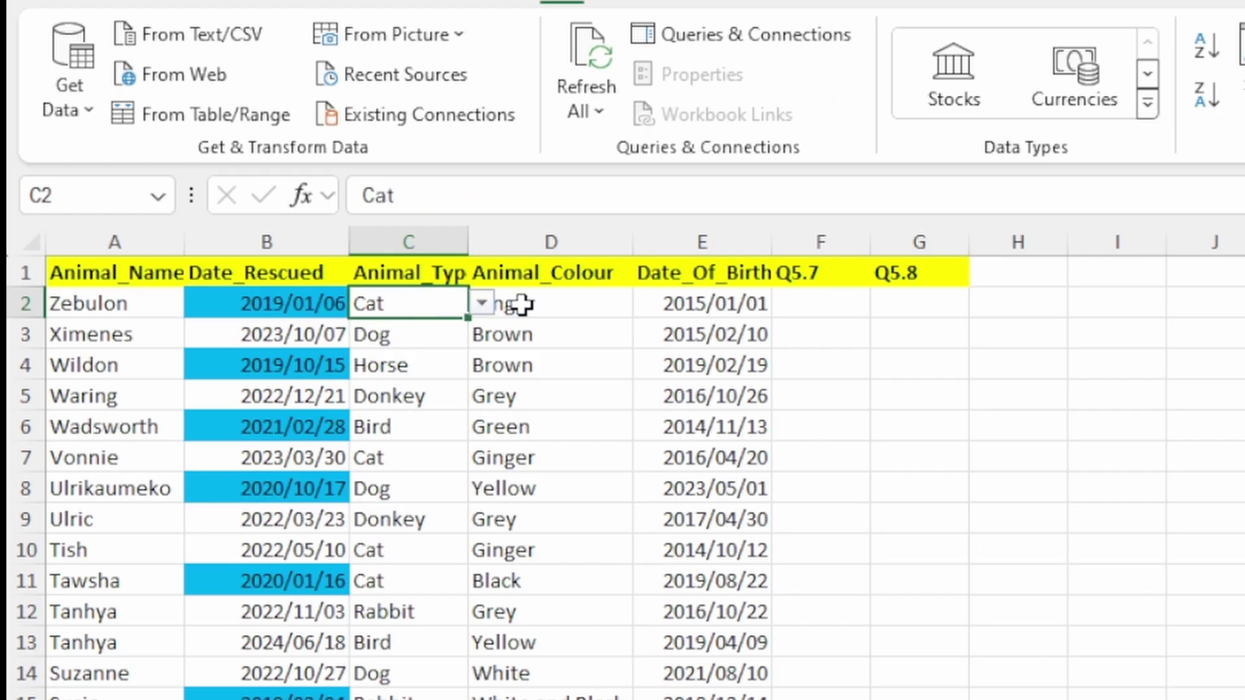
{"action": "left_click", "coordinate": [239, 209]}
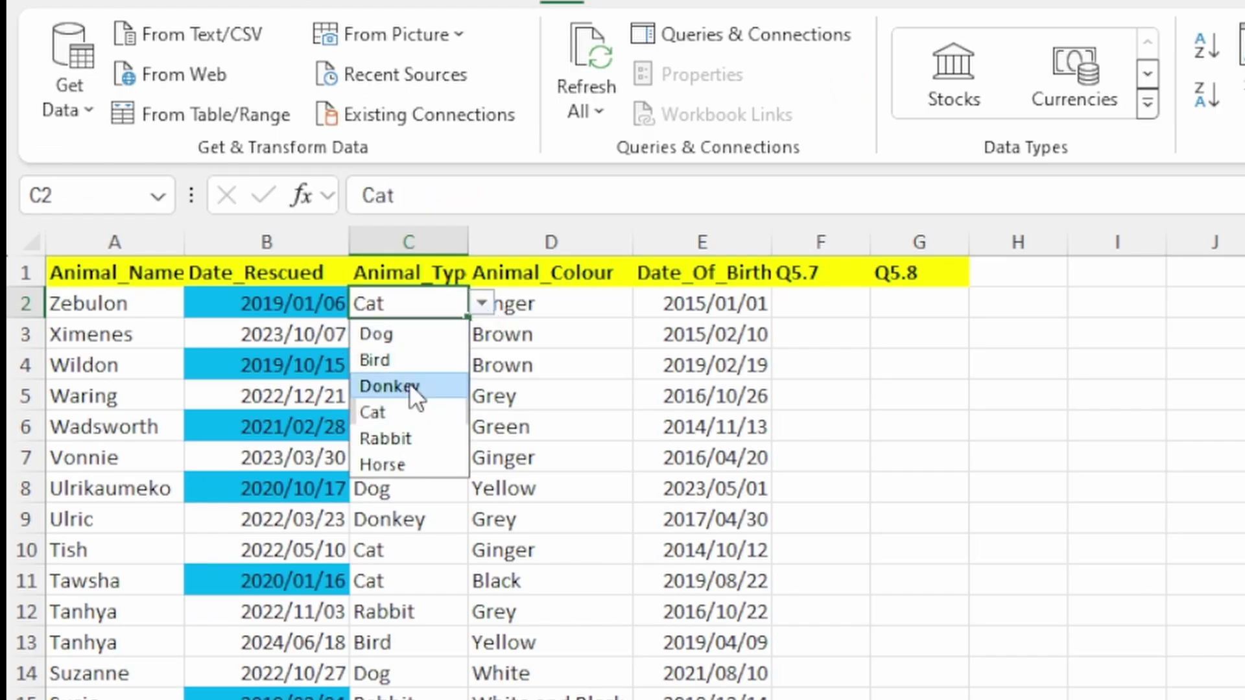
{"action": "left_click", "coordinate": [410, 385]}
{"action": "left_click", "coordinate": [485, 303]}
{"action": "left_click", "coordinate": [415, 413]}
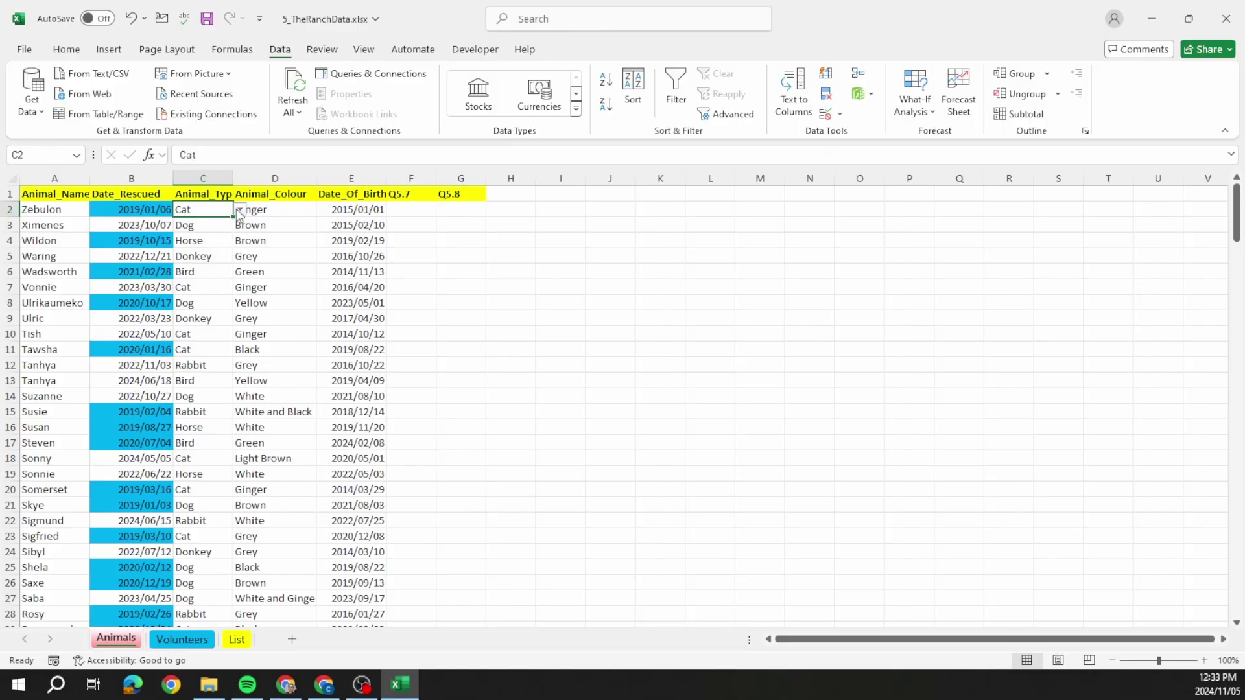
Begin a CONCATENATE formula in F2 under Q5.7 with LEFT(A2;3) as its first text.
{"action": "scroll", "coordinate": [622, 225], "scroll_direction": "up", "scroll_amount": 5}
{"action": "left_click", "coordinate": [622, 225]}
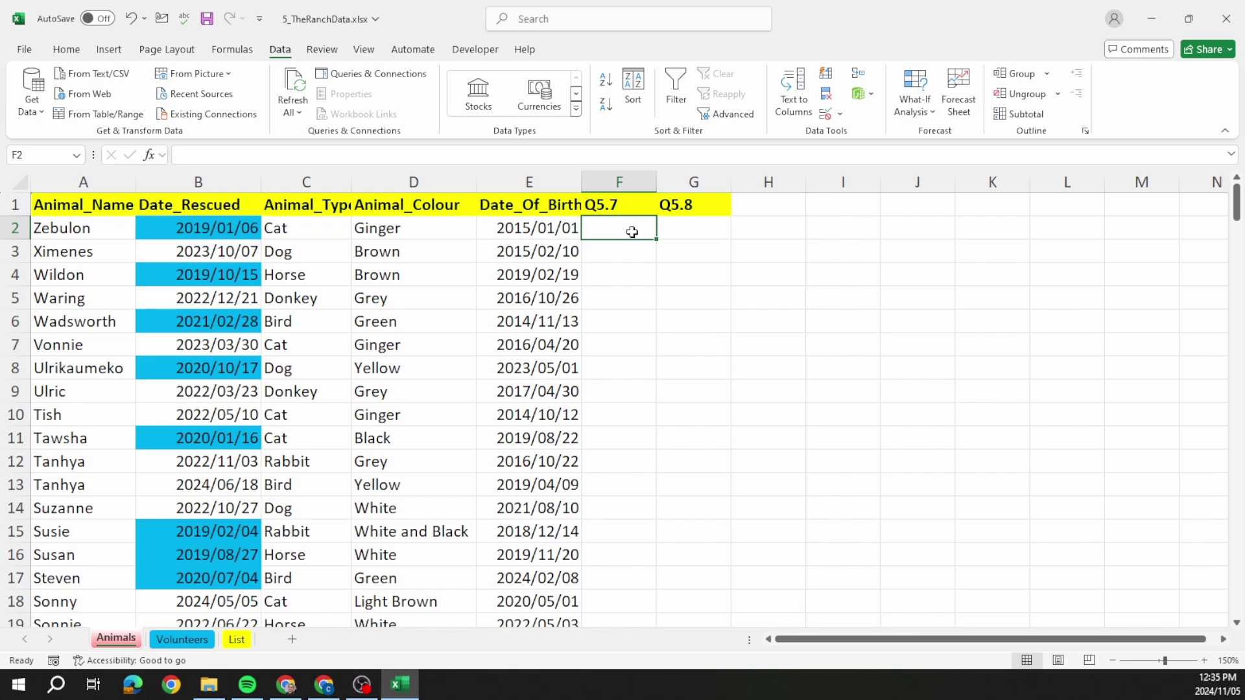
{"action": "double_click", "coordinate": [633, 231]}
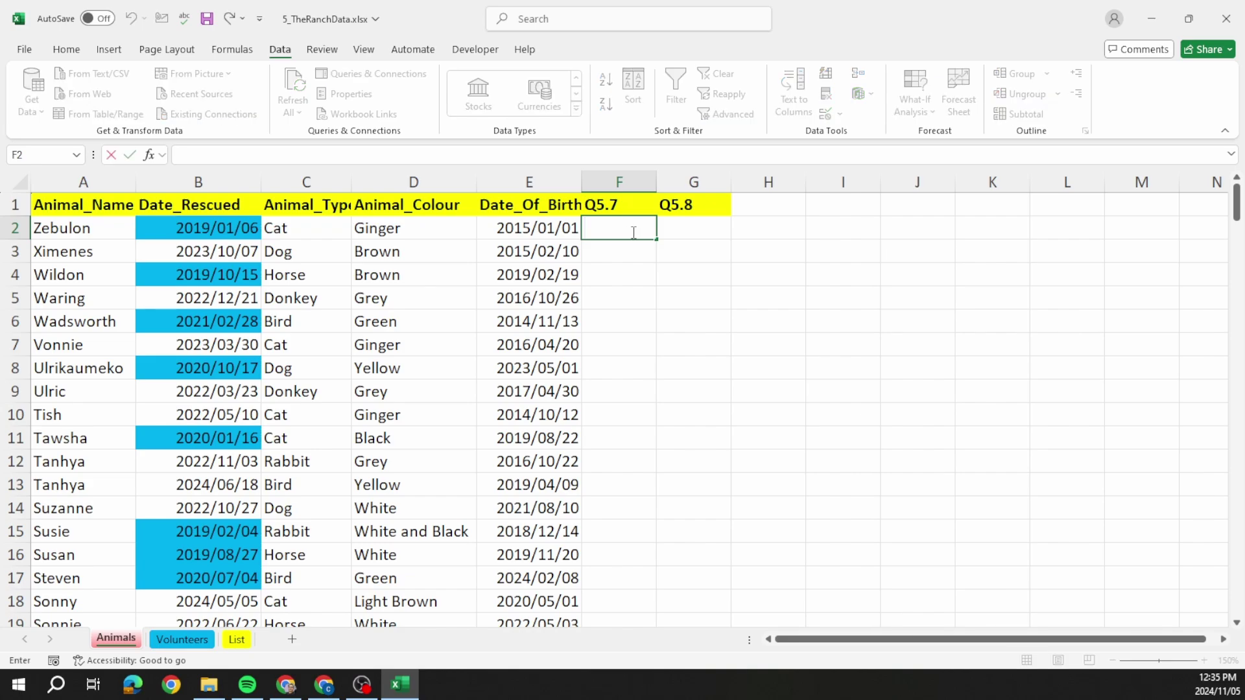
{"action": "type", "text": "=concatena"}
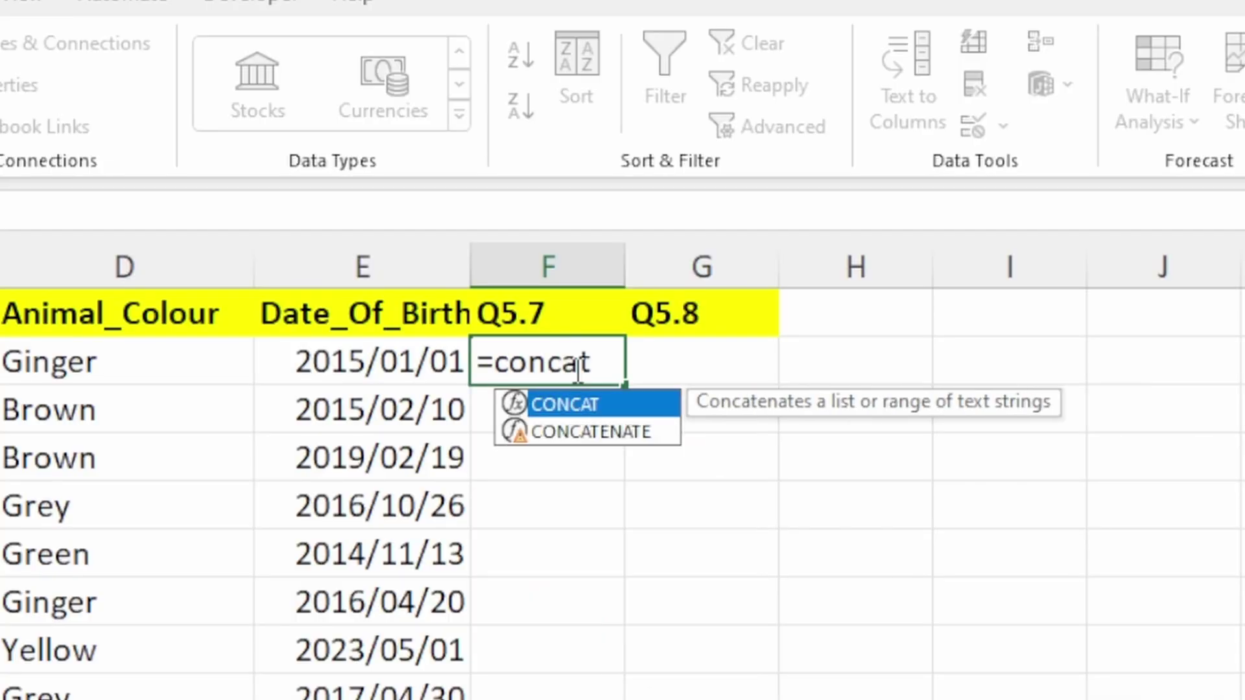
{"action": "type", "text": "te"}
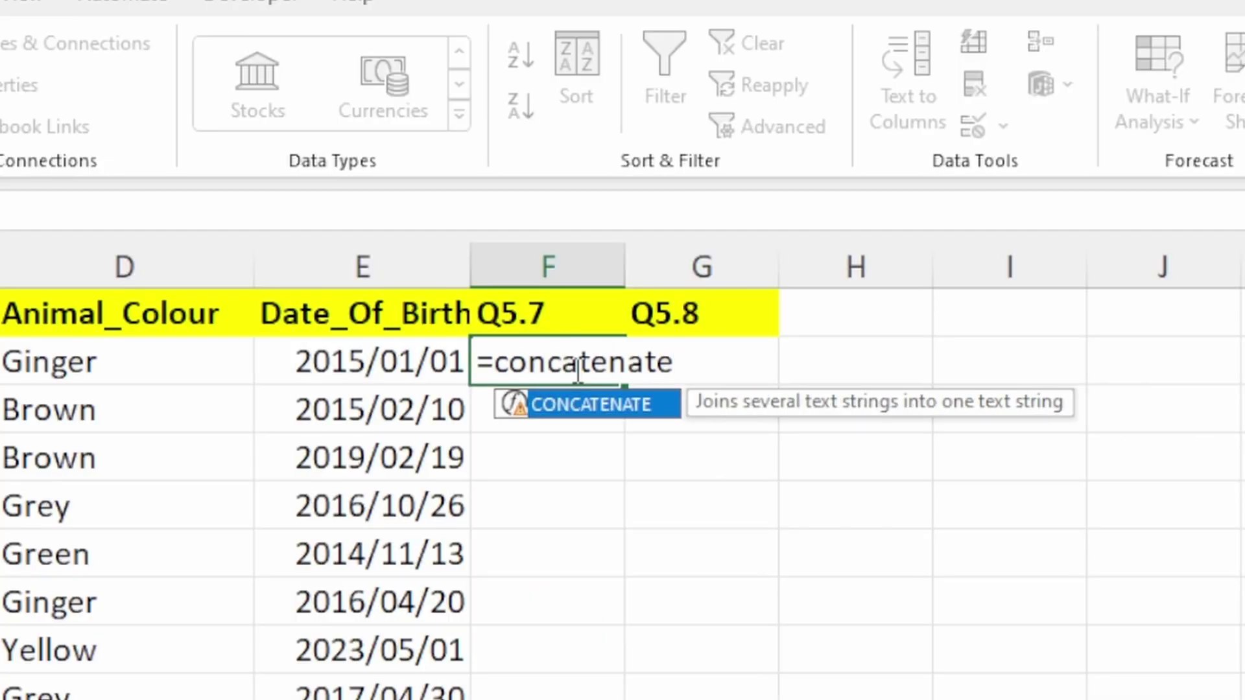
{"action": "type", "text": "("}
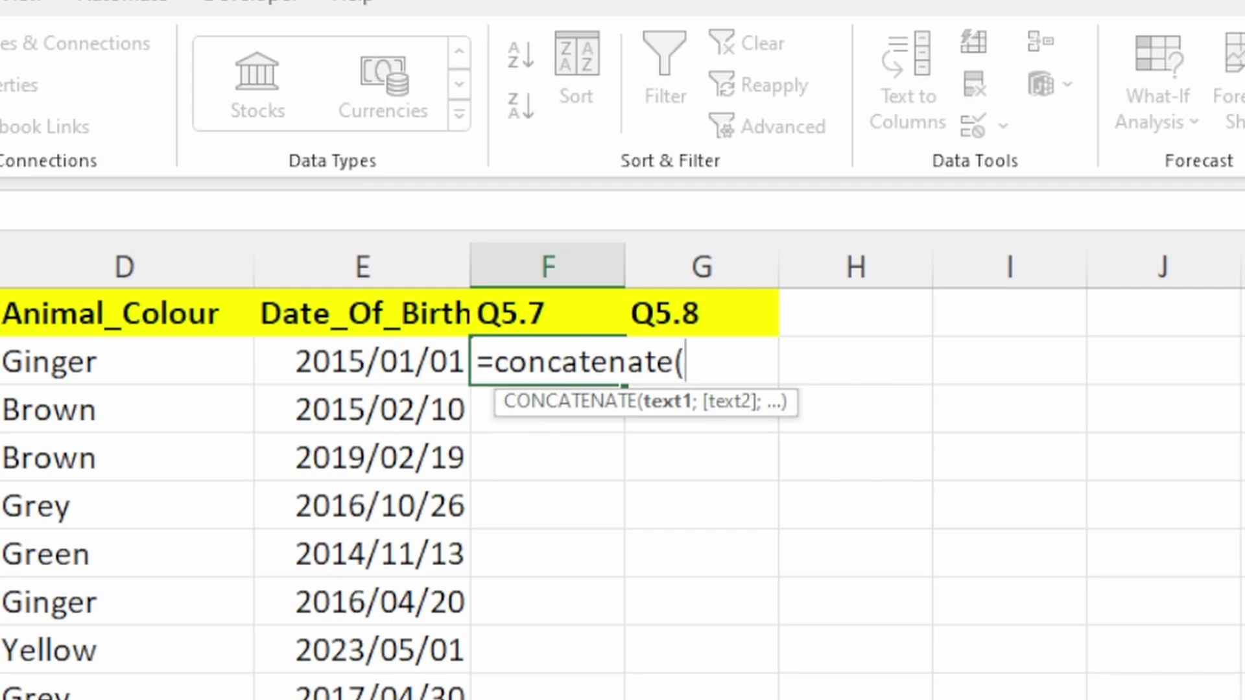
{"action": "type", "text": "left("}
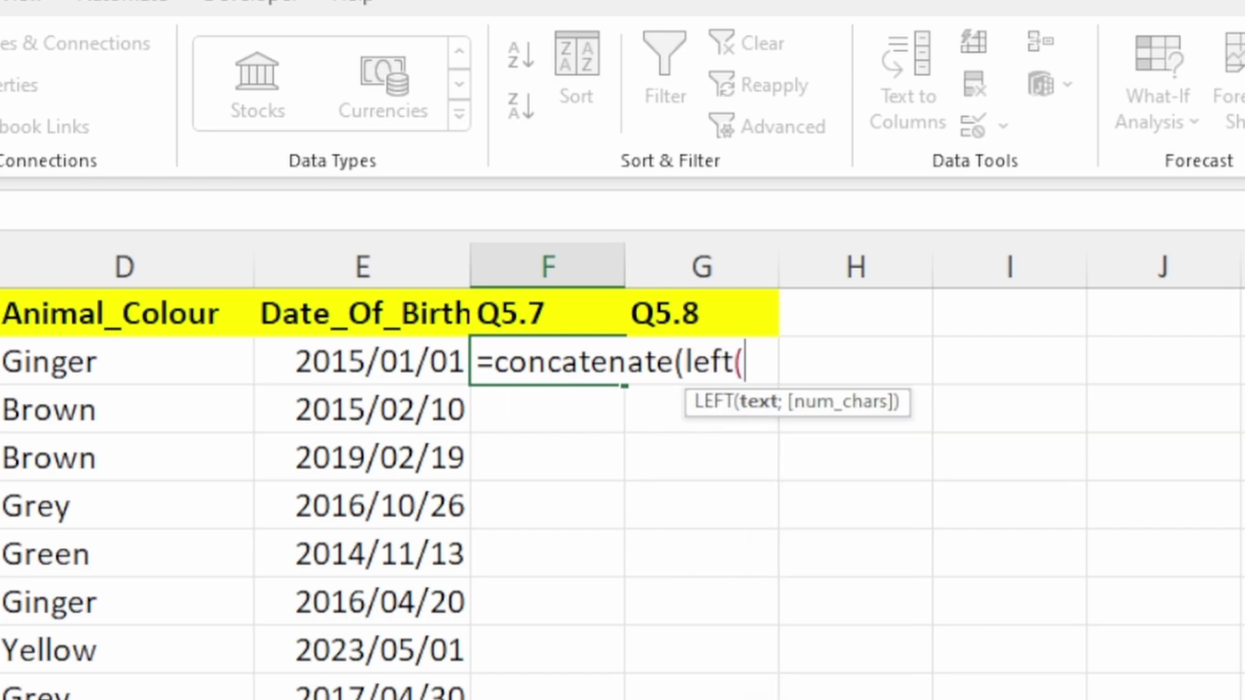
{"action": "type", "text": "A2"}
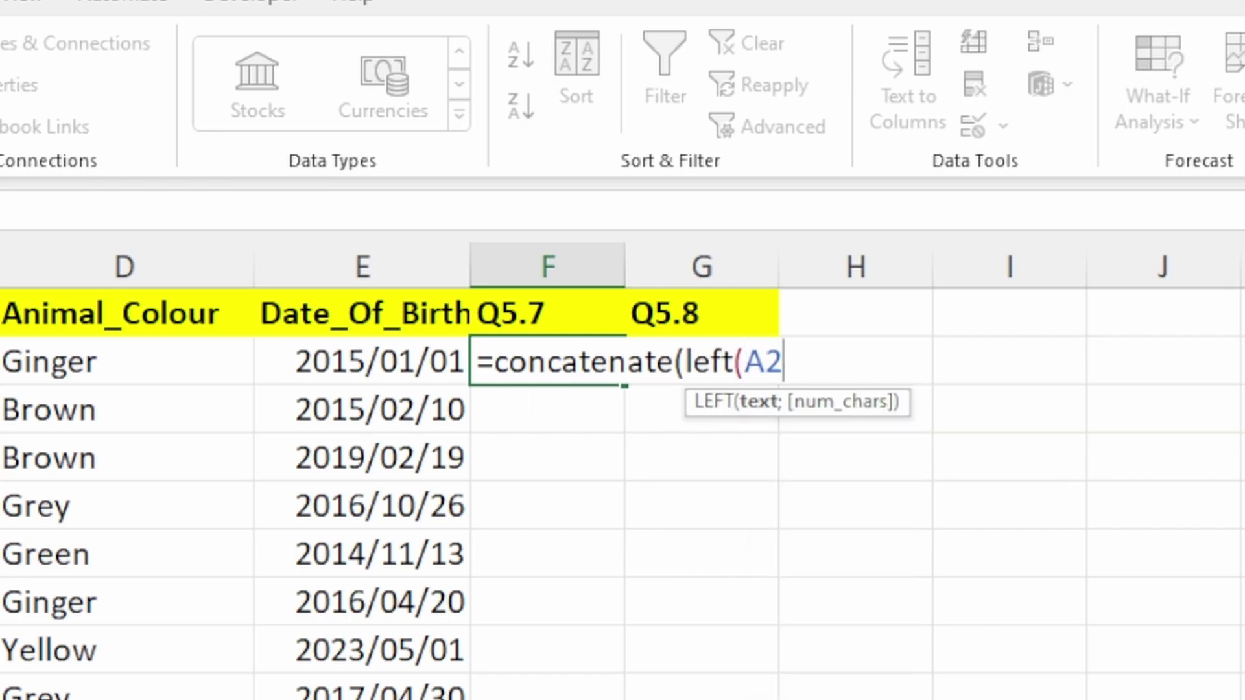
{"action": "type", "text": ";3)"}
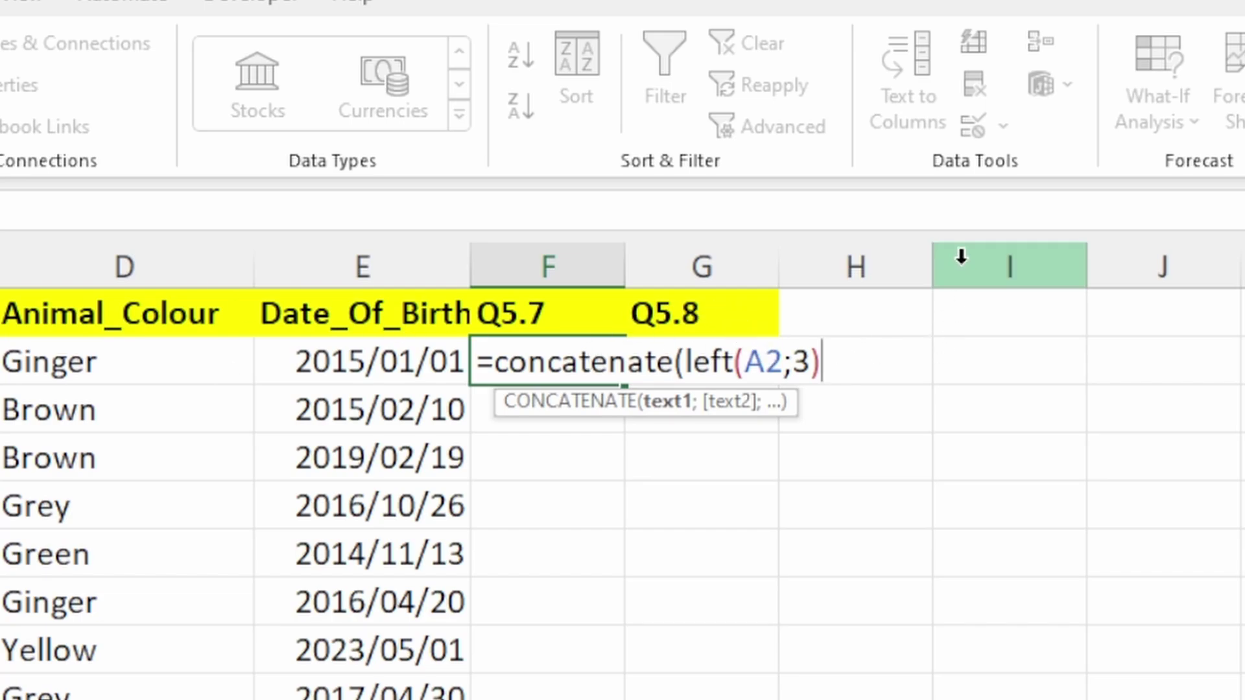
Add RANDBETWEEN(1;200) as the second text of the CONCATENATE formula and enter it in F2.
{"action": "type", "text": ";"}
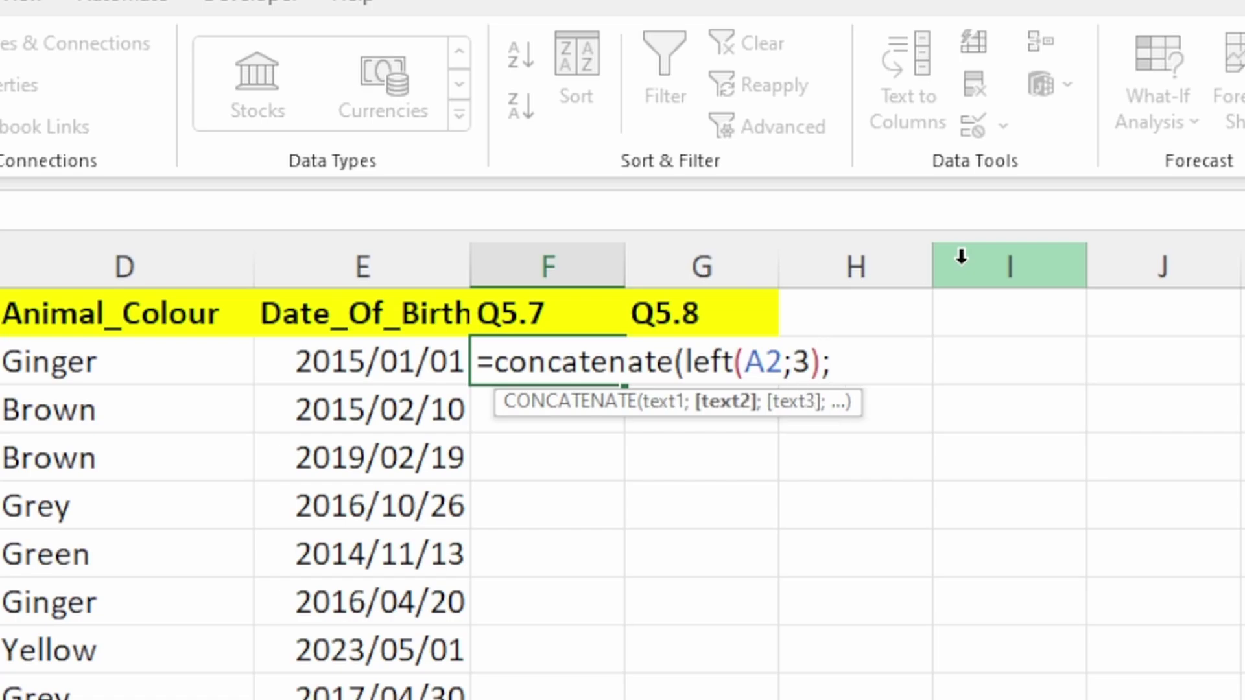
{"action": "type", "text": " randbet"}
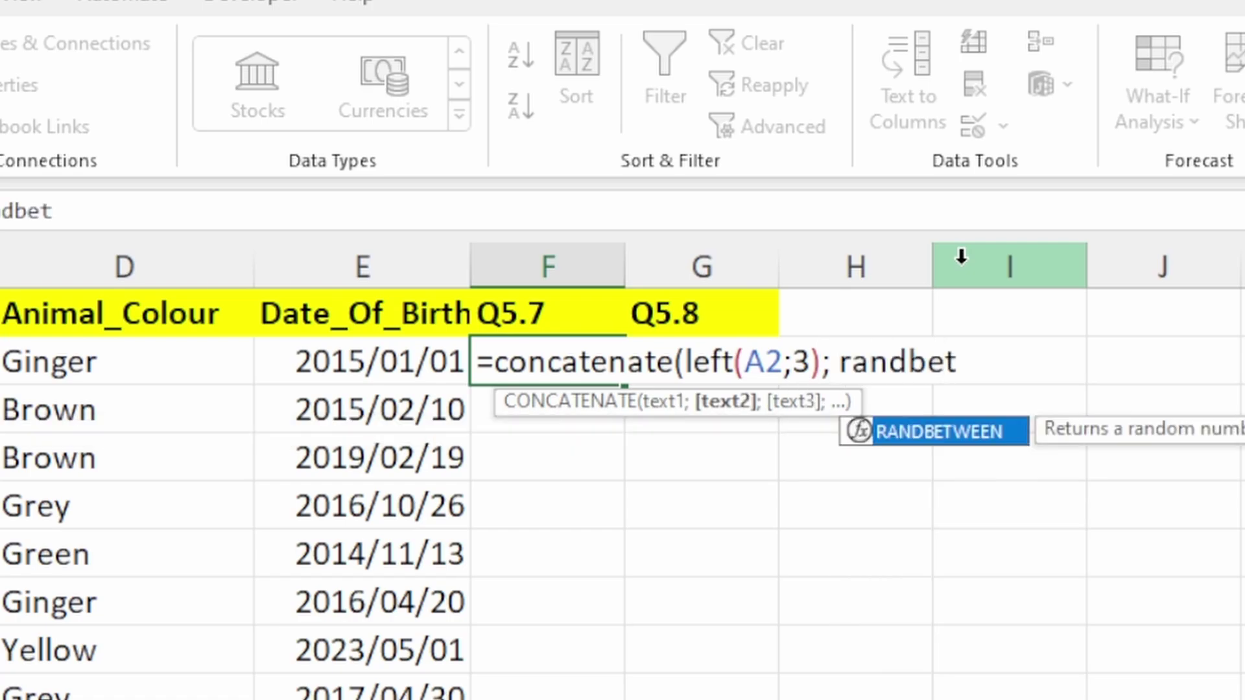
{"action": "type", "text": "ween("}
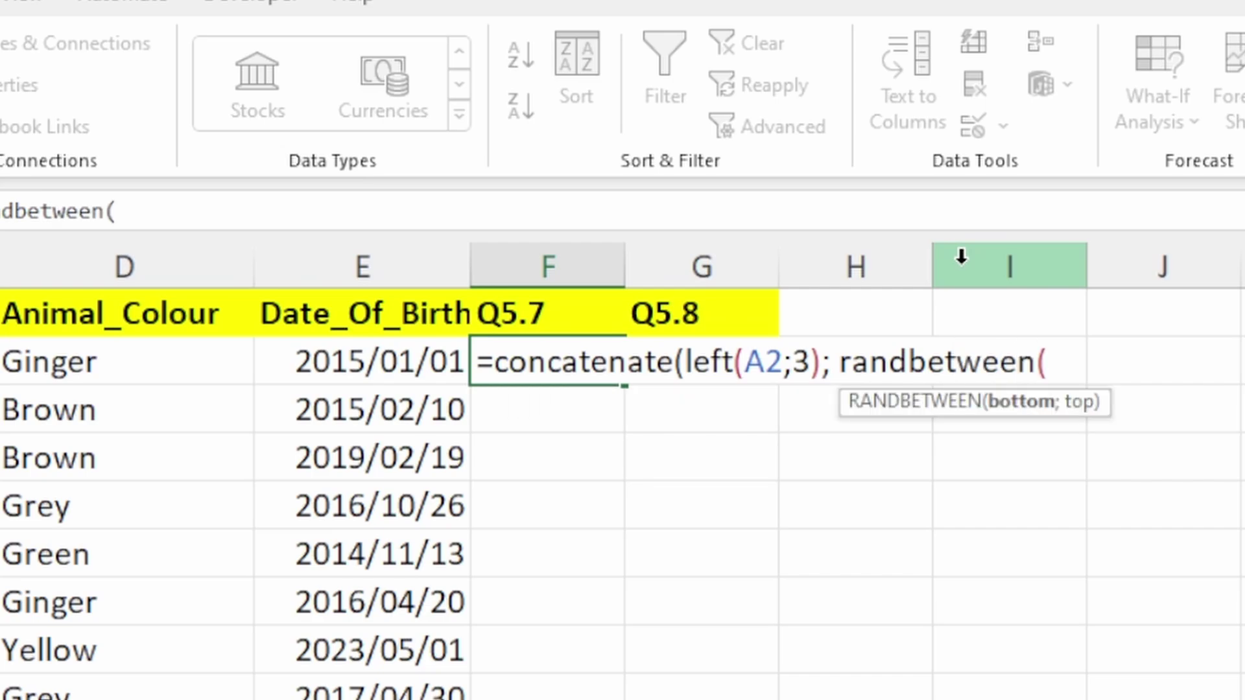
{"action": "type", "text": "1;200)"}
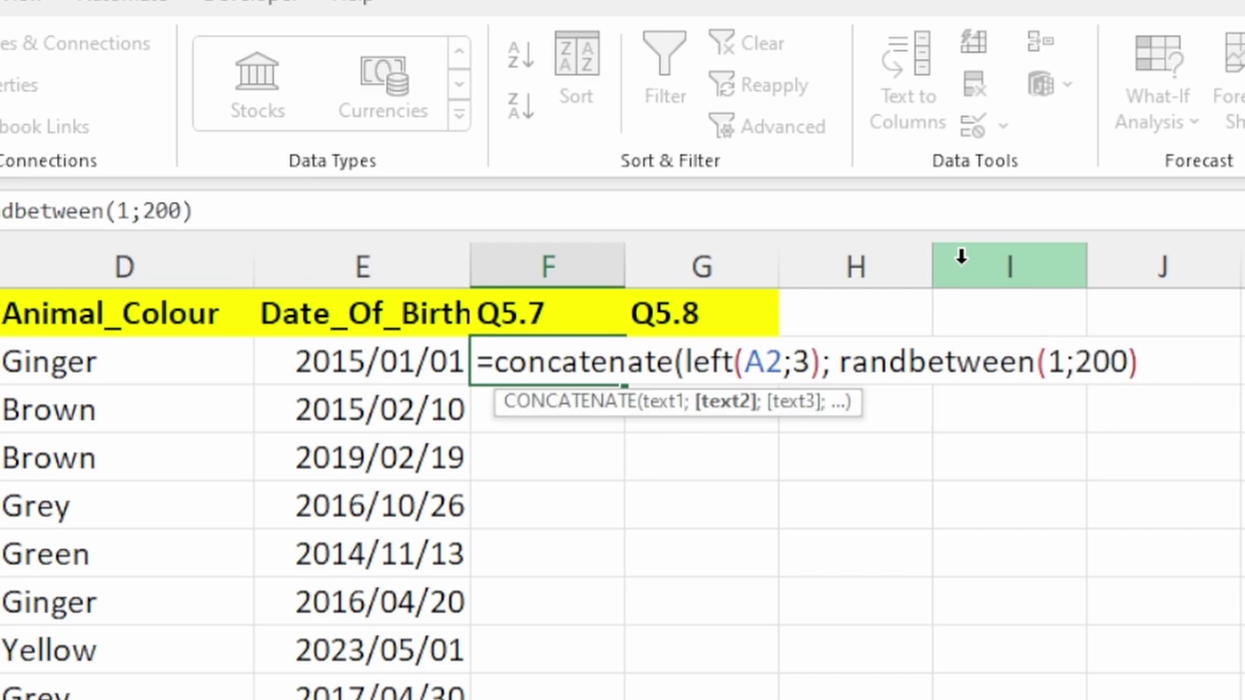
{"action": "type", "text": ")"}
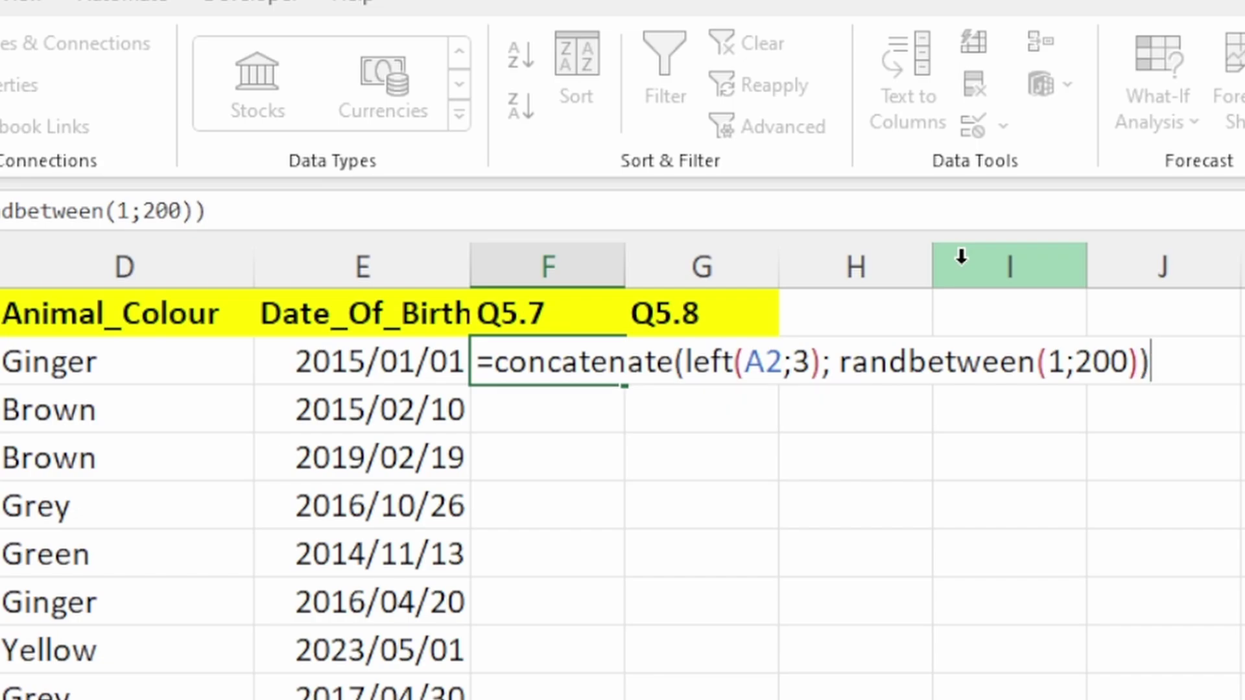
{"action": "key", "text": "Return"}
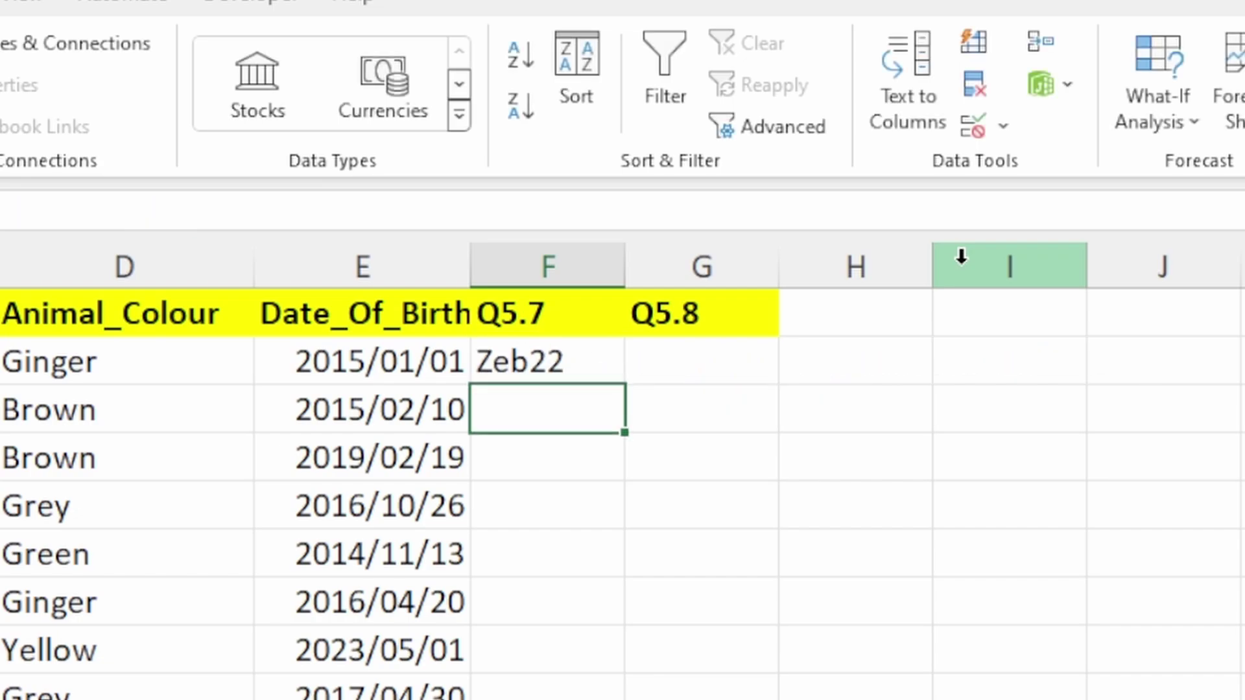
{"action": "key", "text": "Up"}
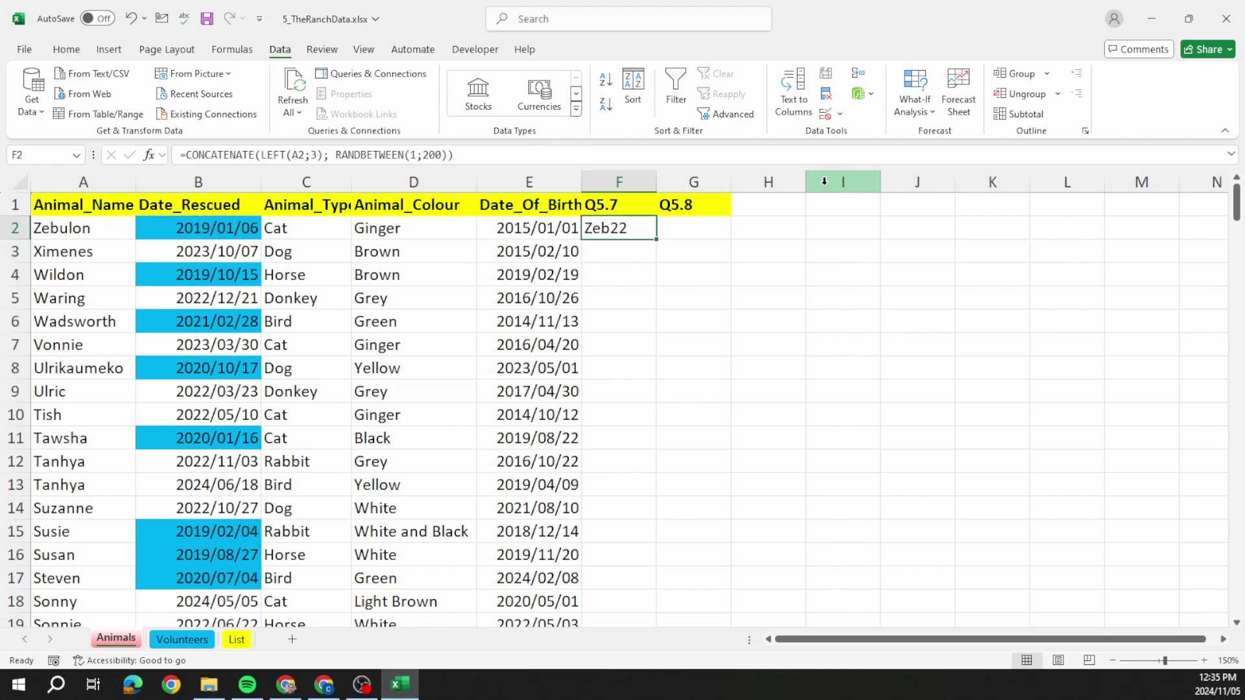
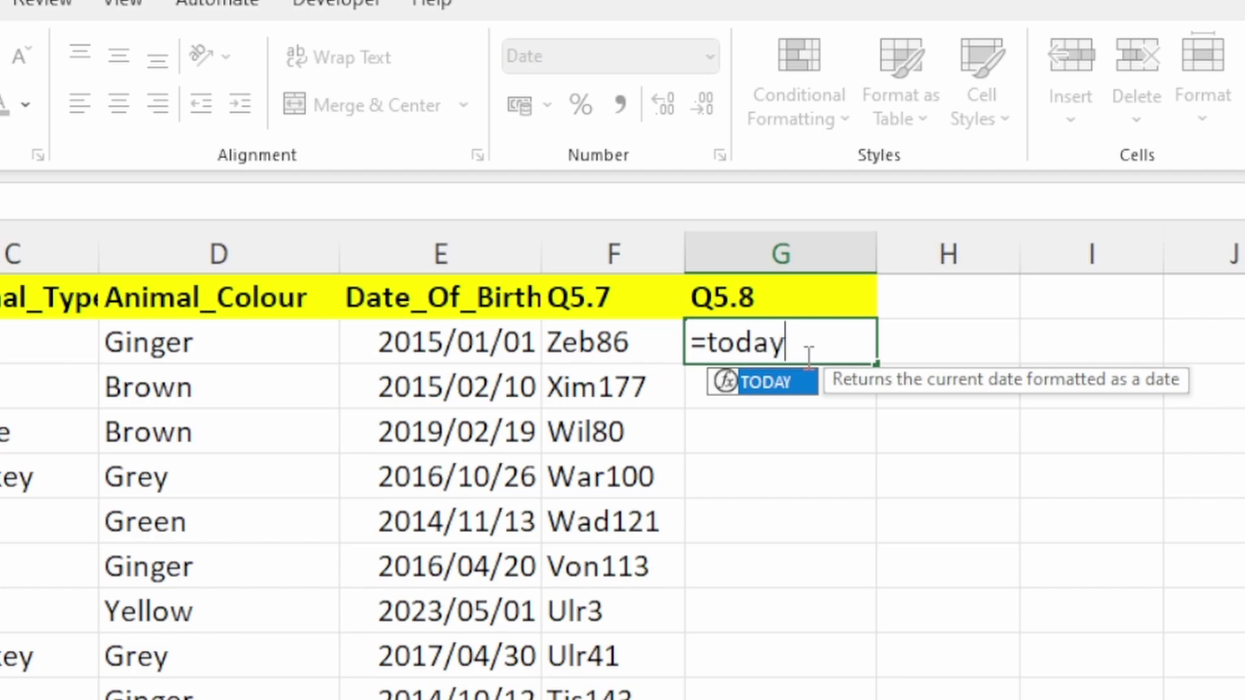
Enter the formula =TODAY() in G2 under Q5.8 and select that cell.
{"action": "type", "text": "()"}
{"action": "key", "text": "Return"}
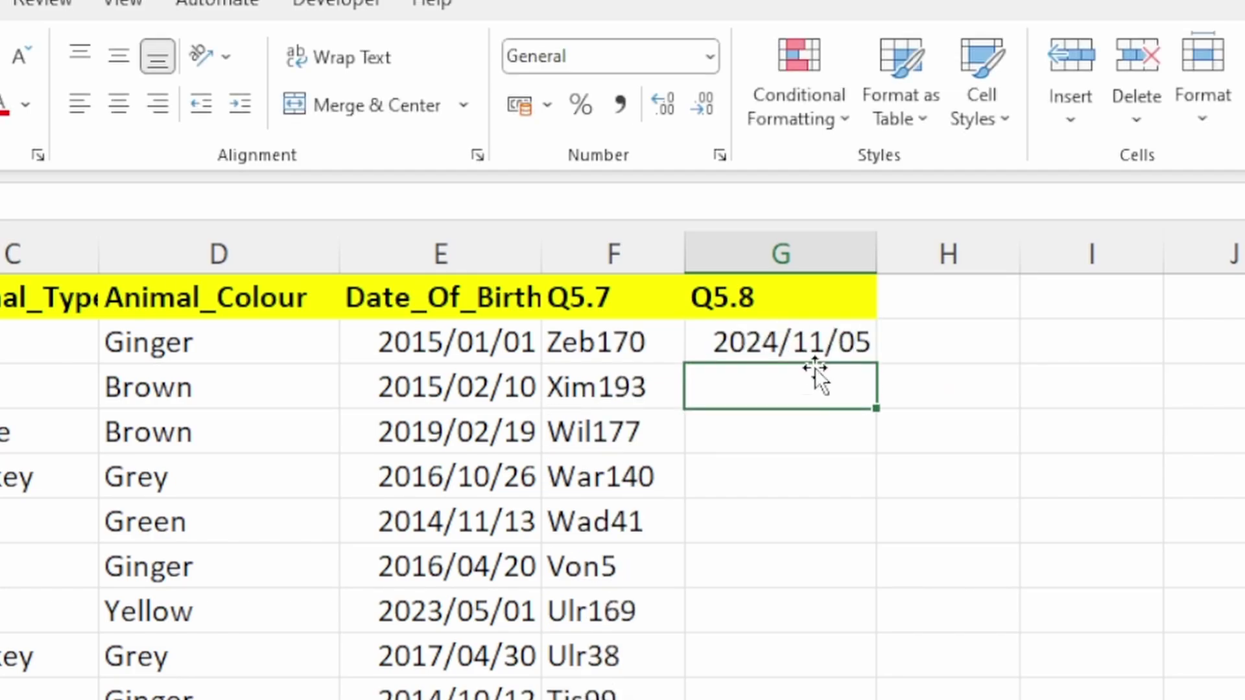
{"action": "left_click", "coordinate": [778, 339]}
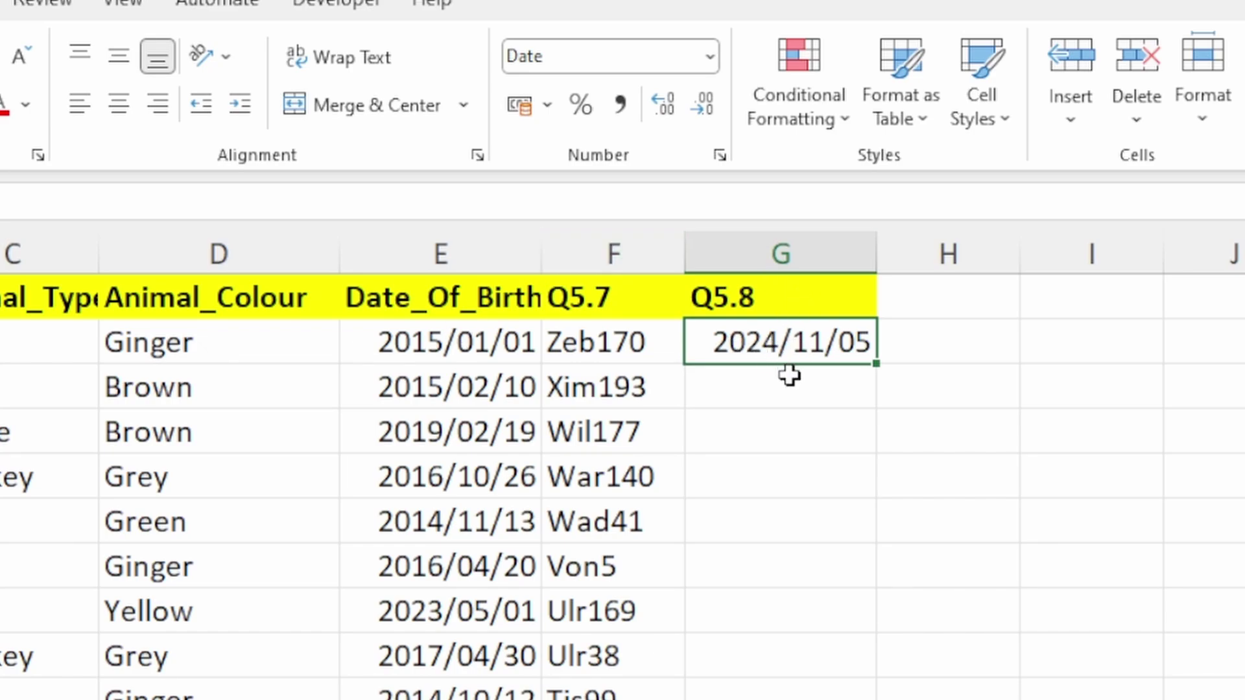
Extend the formula in G2 to =TODAY()-E2 so it subtracts the date of birth.
{"action": "double_click", "coordinate": [779, 345]}
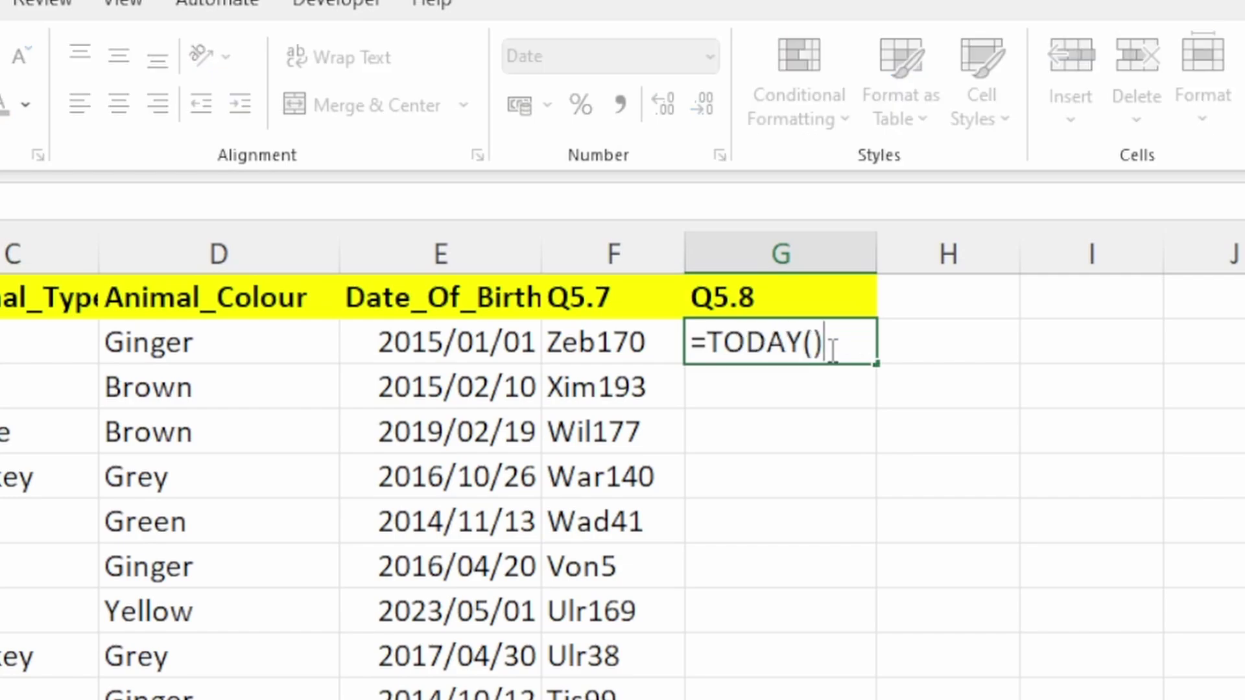
{"action": "type", "text": "-"}
{"action": "left_click", "coordinate": [475, 341]}
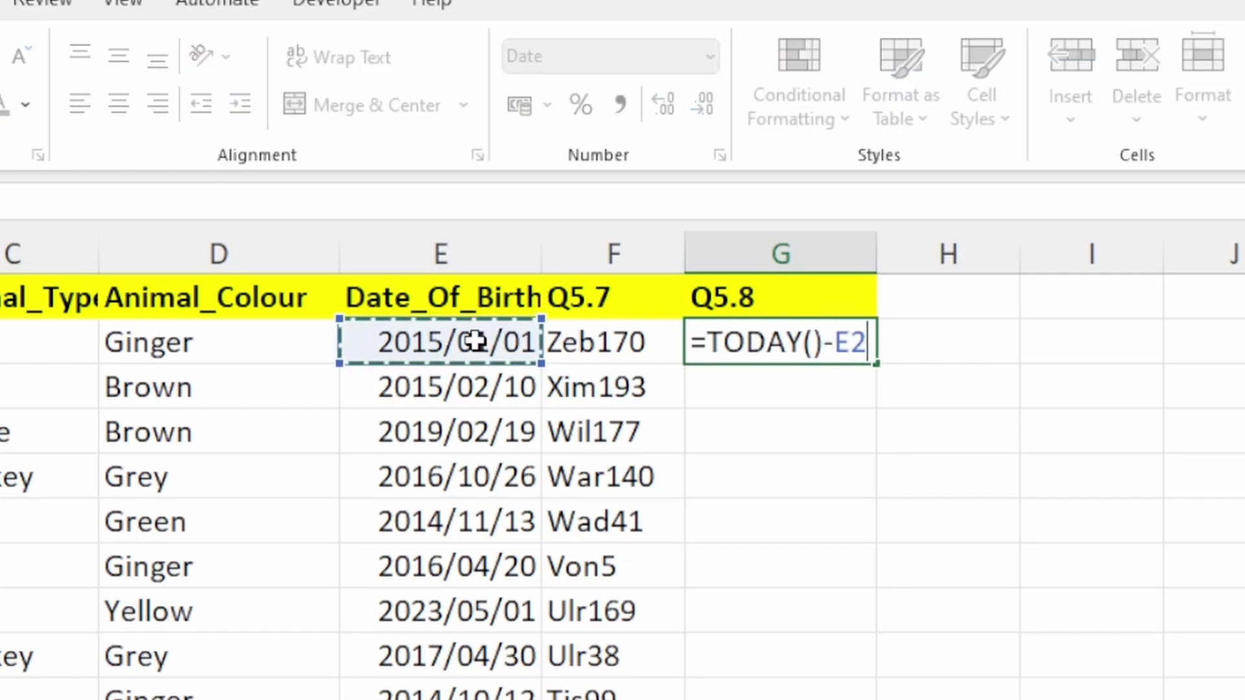
{"action": "key", "text": "Return"}
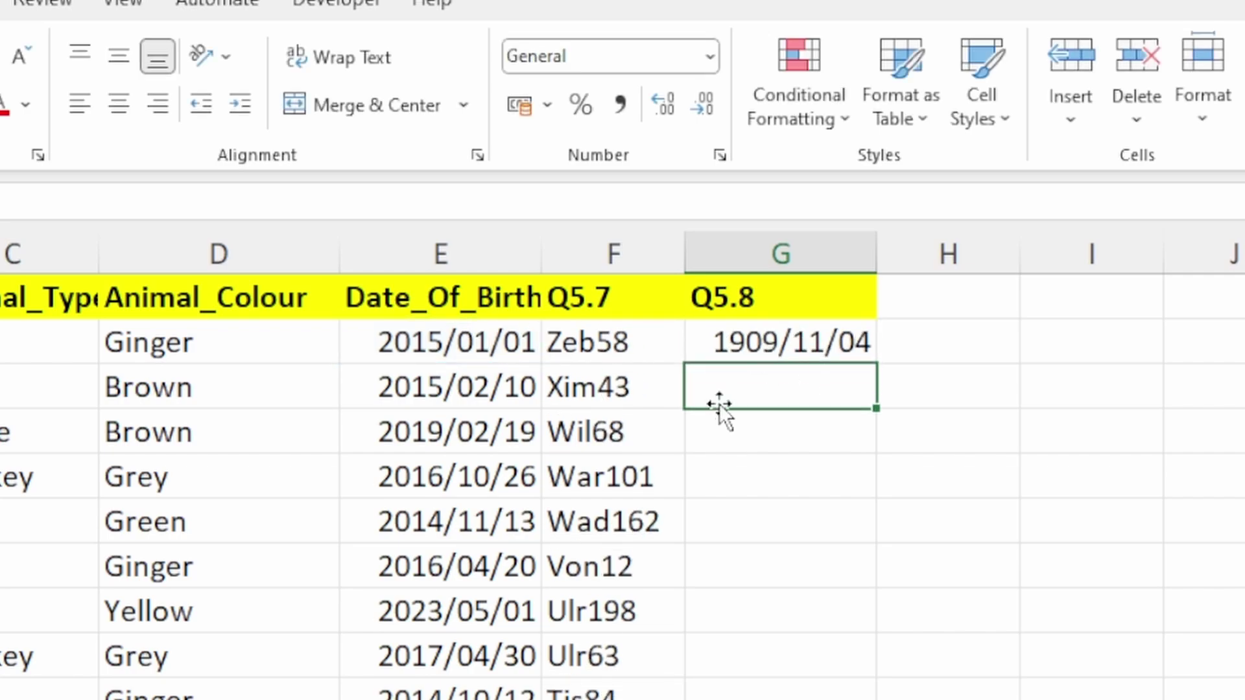
Reopen the G2 formula and insert two opening brackets in front of TODAY().
{"action": "double_click", "coordinate": [771, 340]}
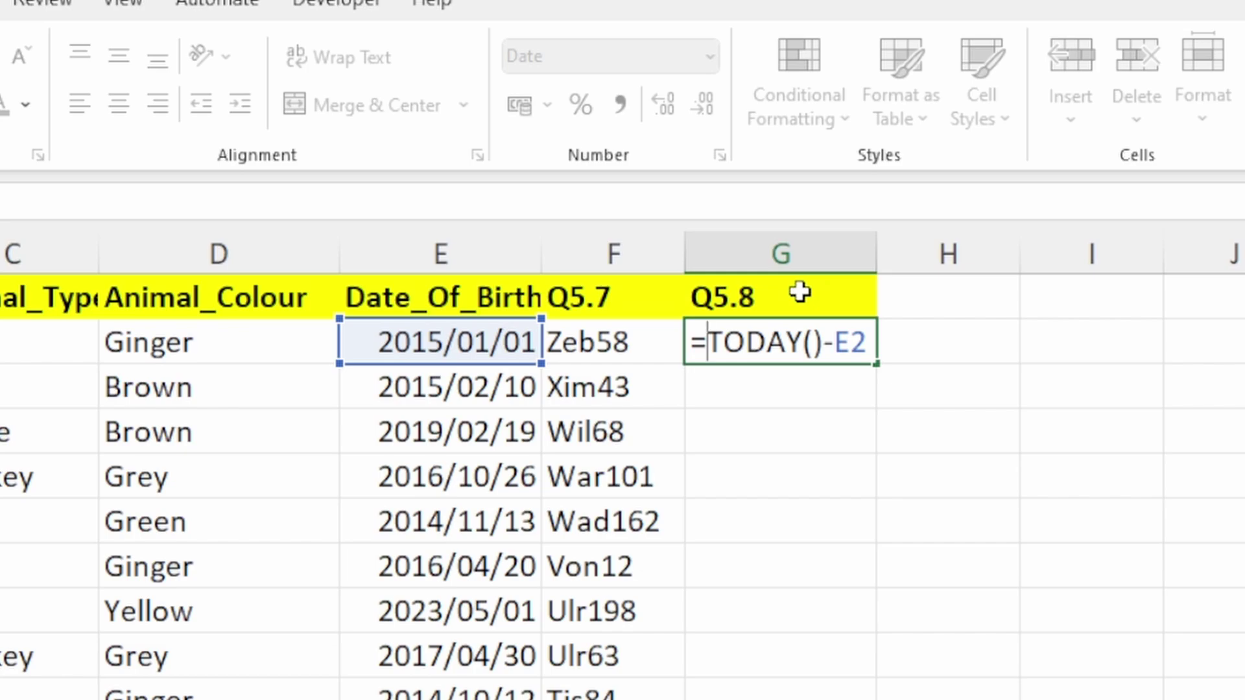
{"action": "type", "text": "("}
{"action": "key", "text": "Right"}
{"action": "key", "text": "Right"}
{"action": "key", "text": "Right"}
{"action": "key", "text": "Right"}
{"action": "key", "text": "Right"}
{"action": "key", "text": "Right"}
{"action": "key", "text": "Right"}
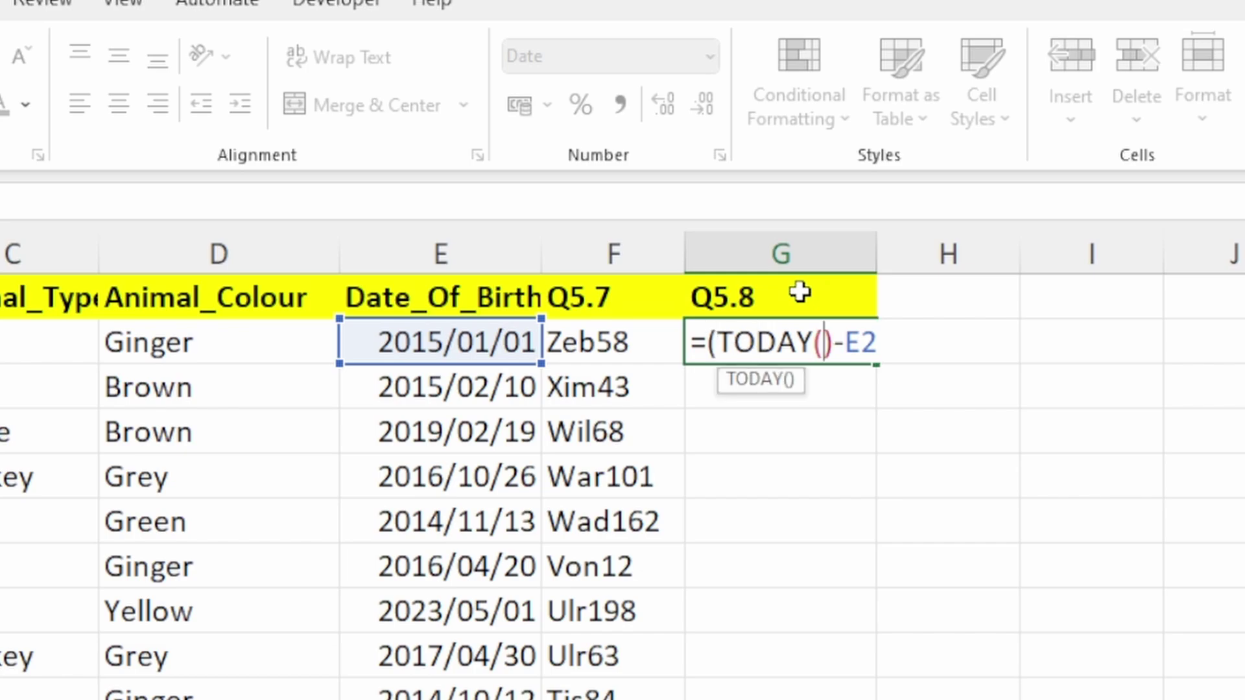
{"action": "key", "text": "Left"}
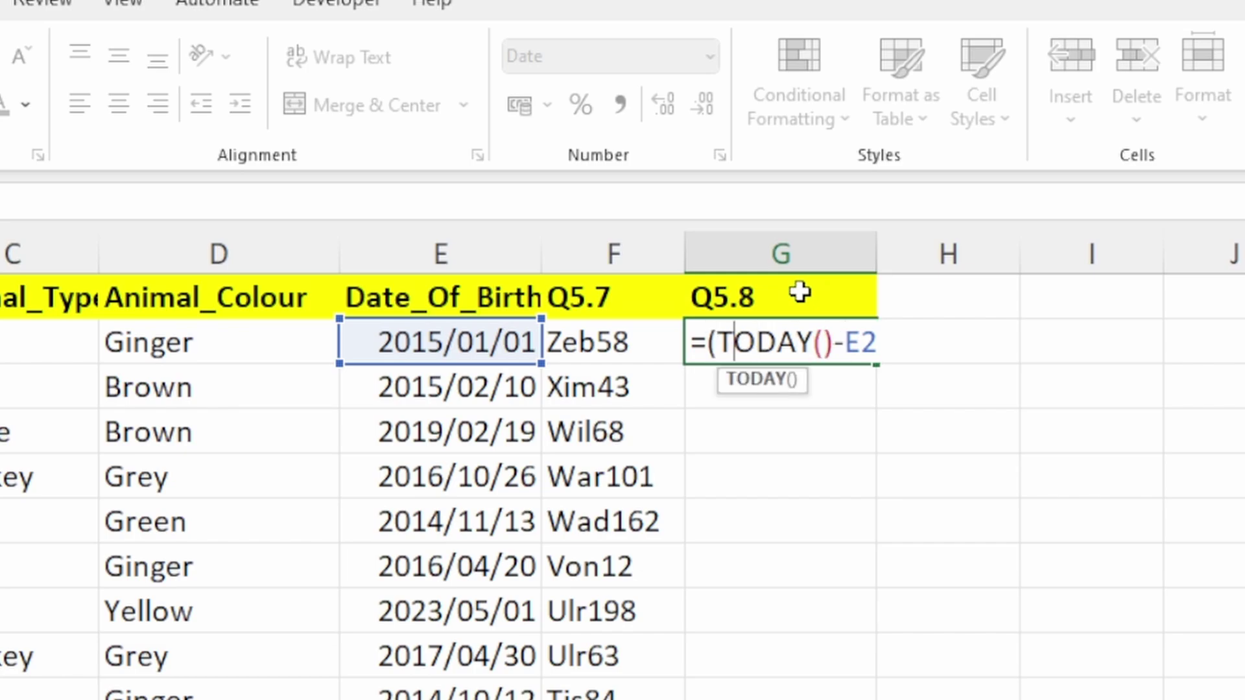
{"action": "key", "text": "Left"}
{"action": "type", "text": "("}
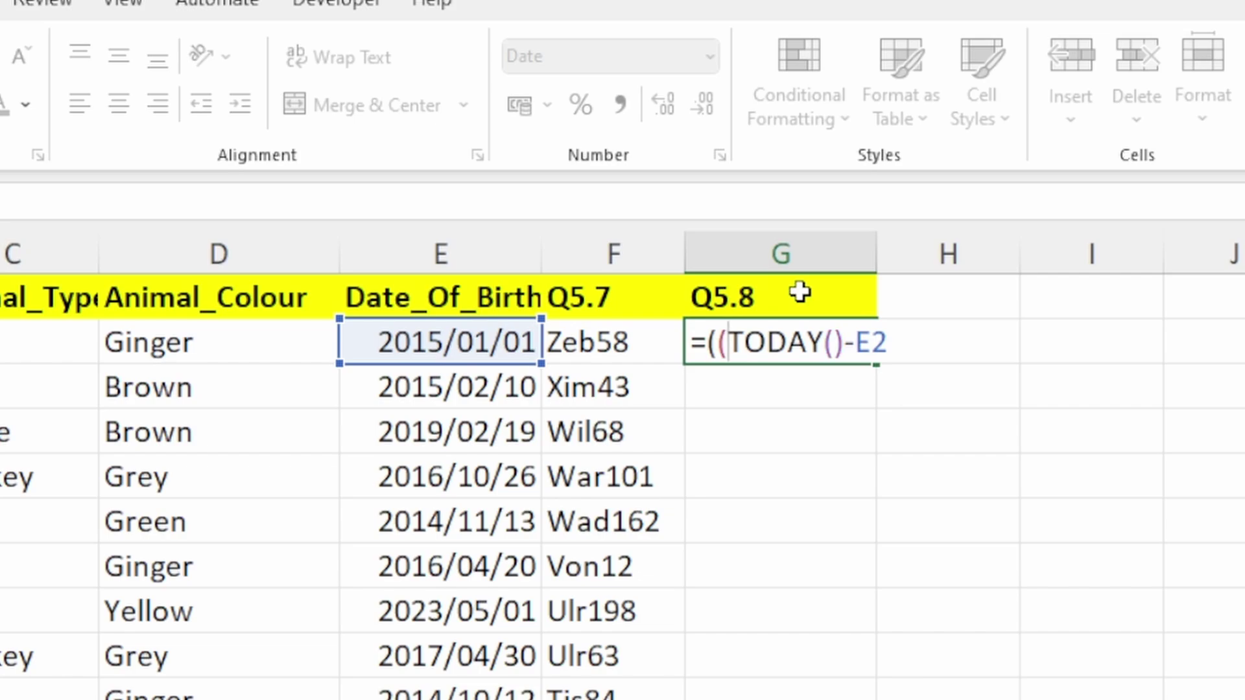
Complete the G2 formula as =((TODAY()-E2)/365,25) by bracketing the subtraction and dividing it by 365,25.
{"action": "key", "text": "Right"}
{"action": "key", "text": "Right"}
{"action": "key", "text": "Right"}
{"action": "key", "text": "Right"}
{"action": "key", "text": "Right"}
{"action": "key", "text": "Right"}
{"action": "key", "text": "Right"}
{"action": "key", "text": "Right"}
{"action": "key", "text": "Right"}
{"action": "type", "text": ")/365"}
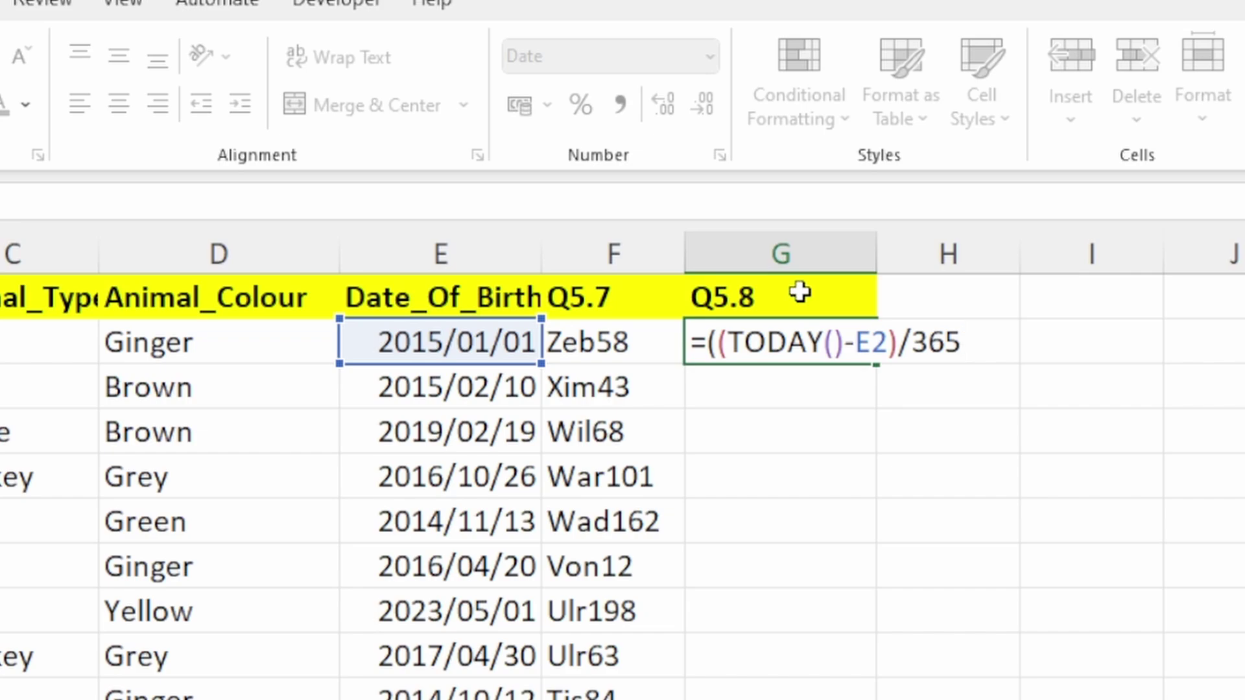
{"action": "type", "text": ",25)"}
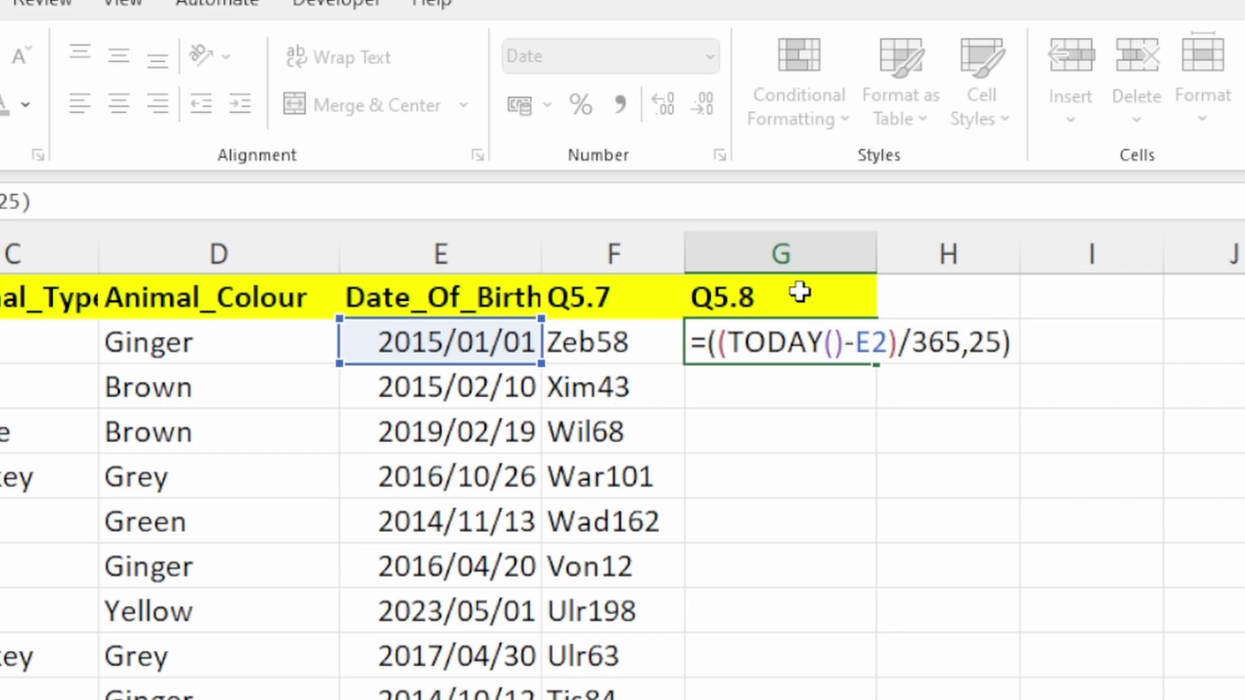
{"action": "key", "text": "Return"}
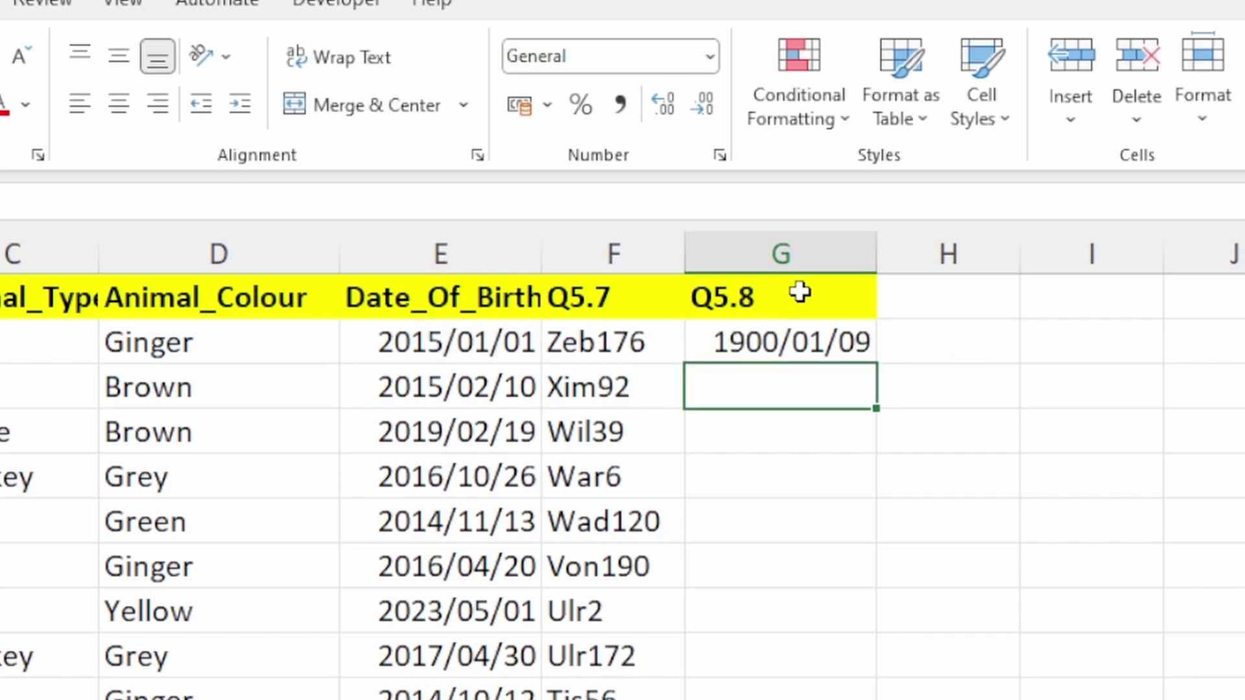
Format G2 as Number with no decimal places.
{"action": "key", "text": "Up"}
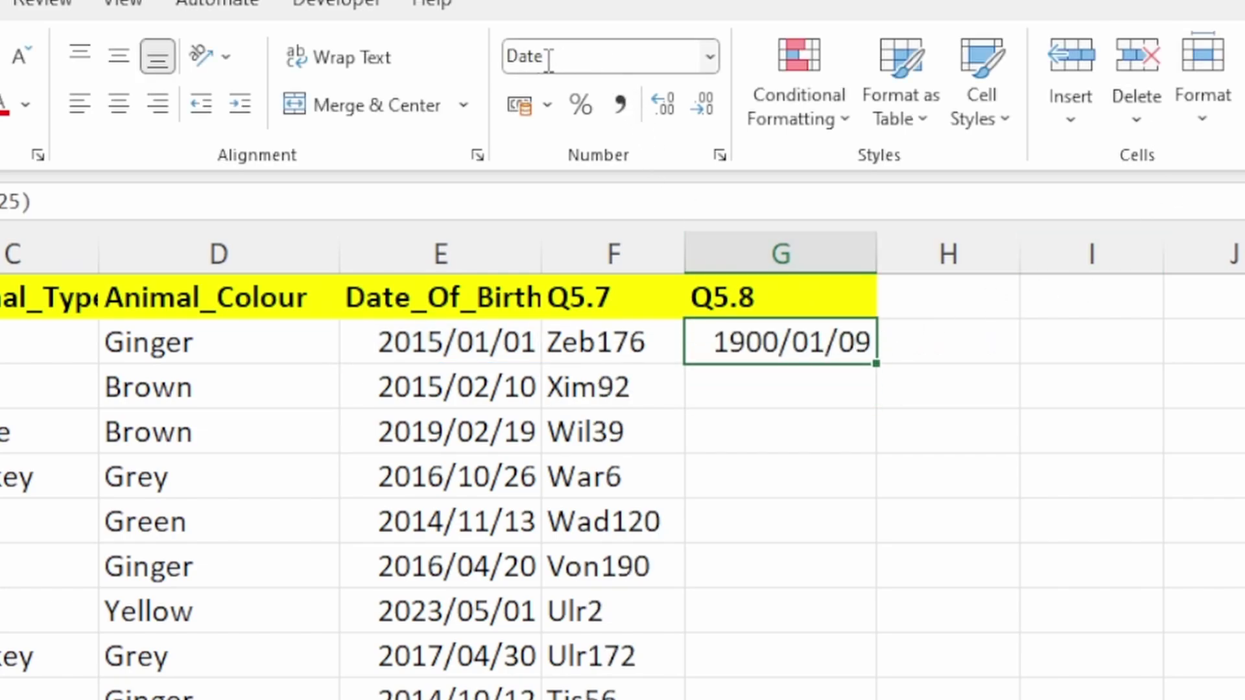
{"action": "left_click", "coordinate": [712, 56]}
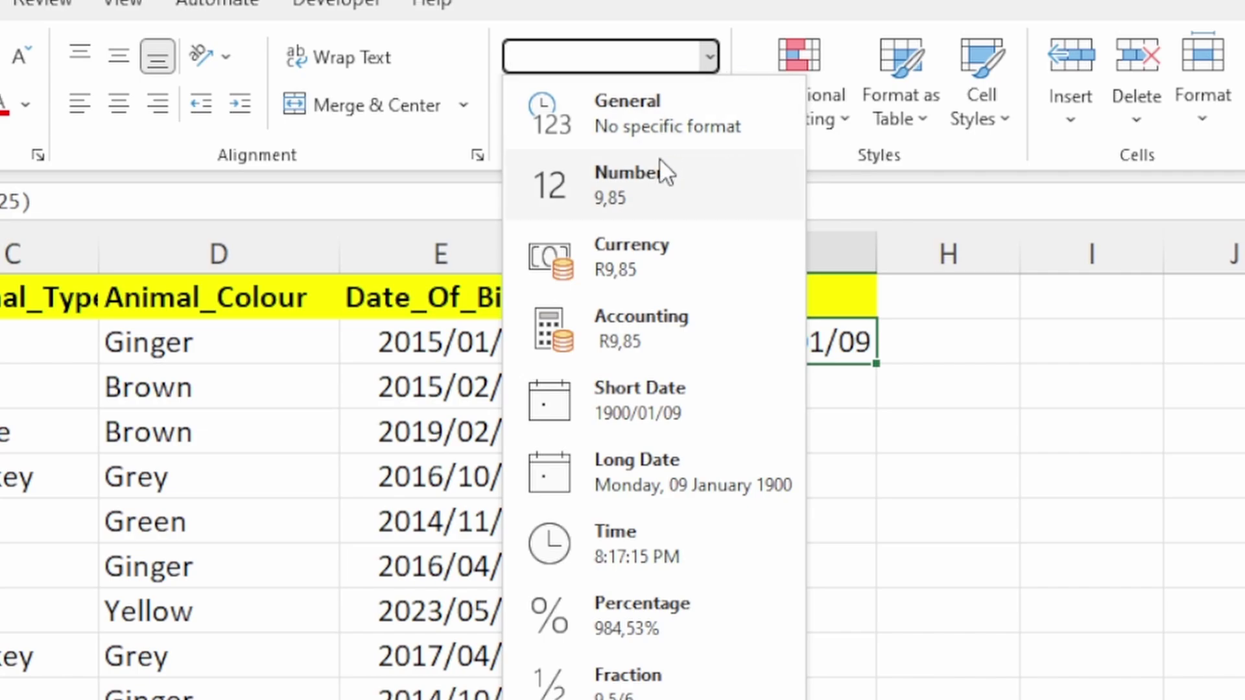
{"action": "left_click", "coordinate": [654, 180]}
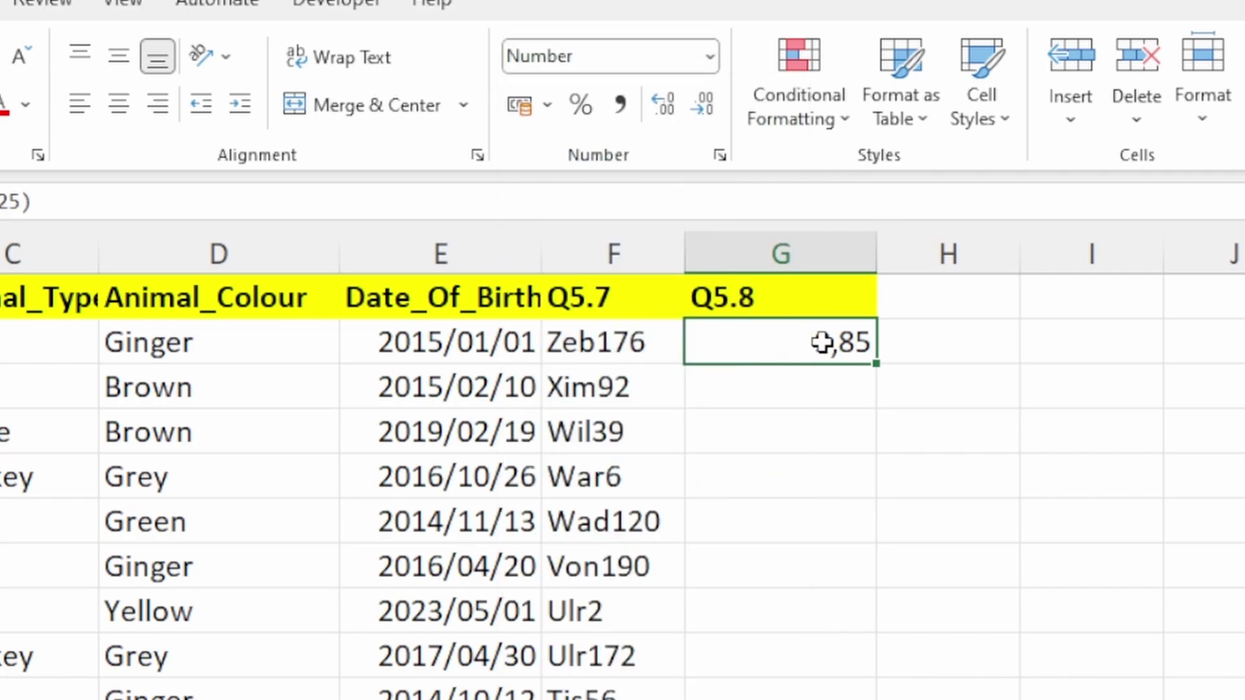
{"action": "left_click", "coordinate": [705, 114]}
{"action": "left_click", "coordinate": [703, 109]}
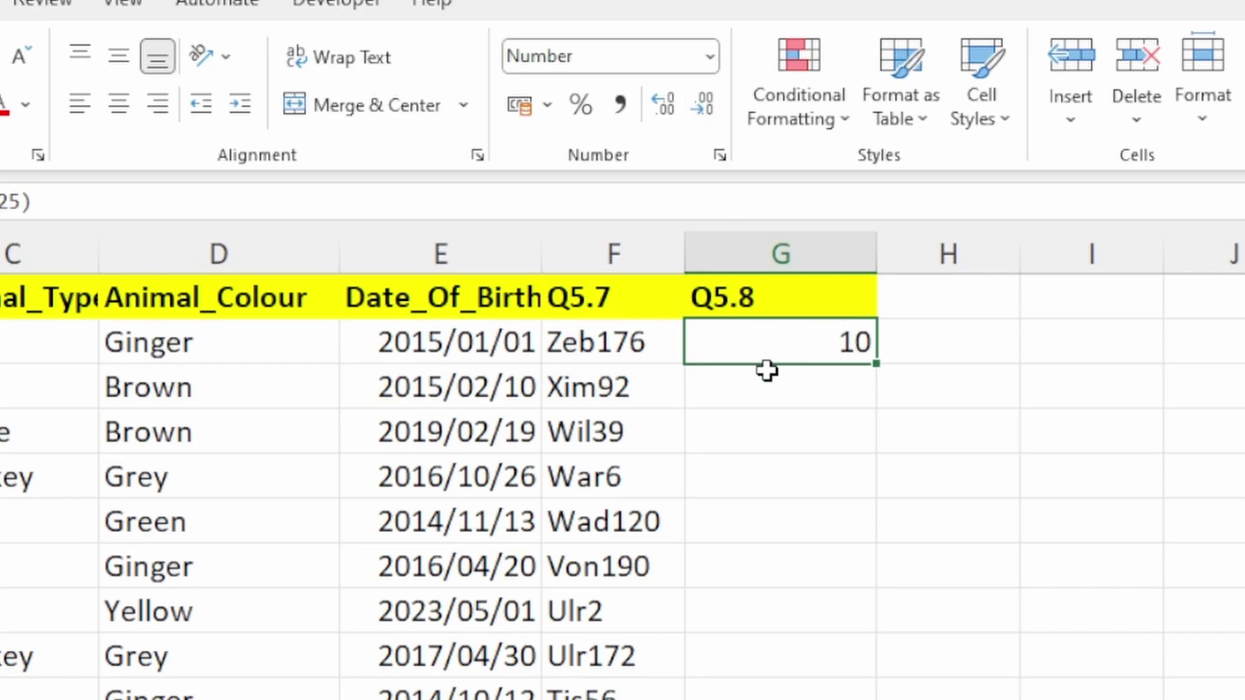
Examine the age formula in G2 without changing it.
{"action": "left_click", "coordinate": [767, 395]}
{"action": "left_click", "coordinate": [771, 352]}
{"action": "scroll", "coordinate": [623, 506], "scroll_direction": "down", "scroll_amount": 1}
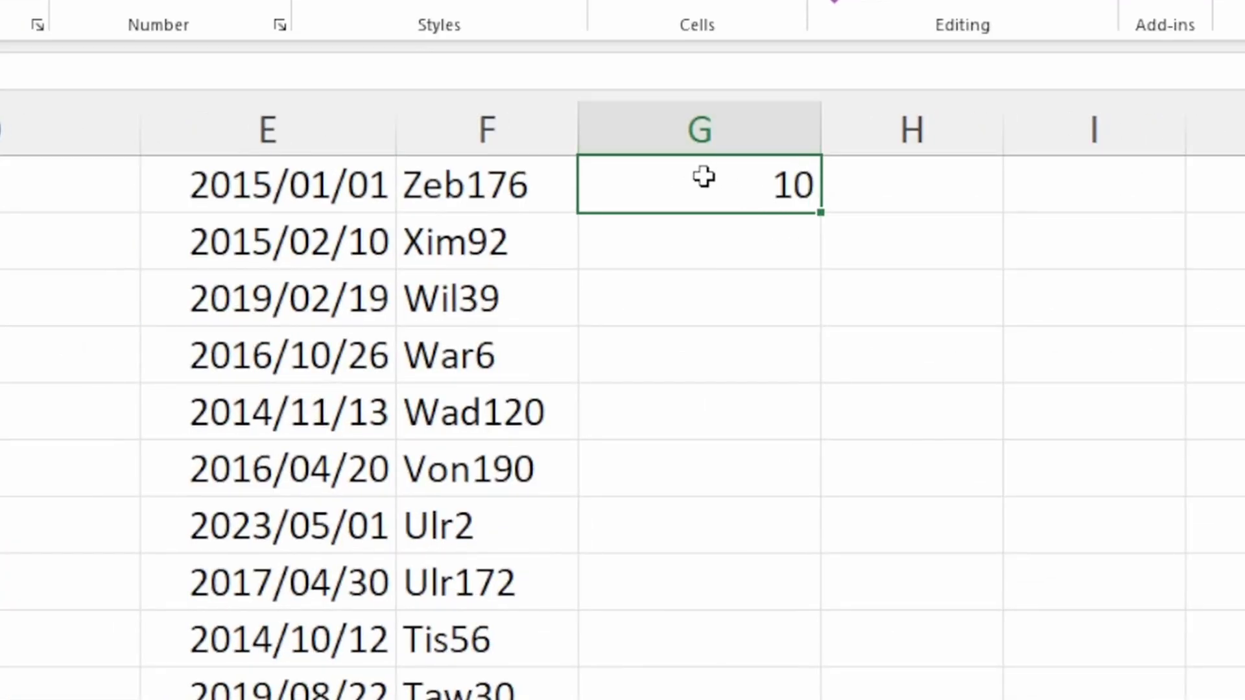
{"action": "double_click", "coordinate": [704, 177]}
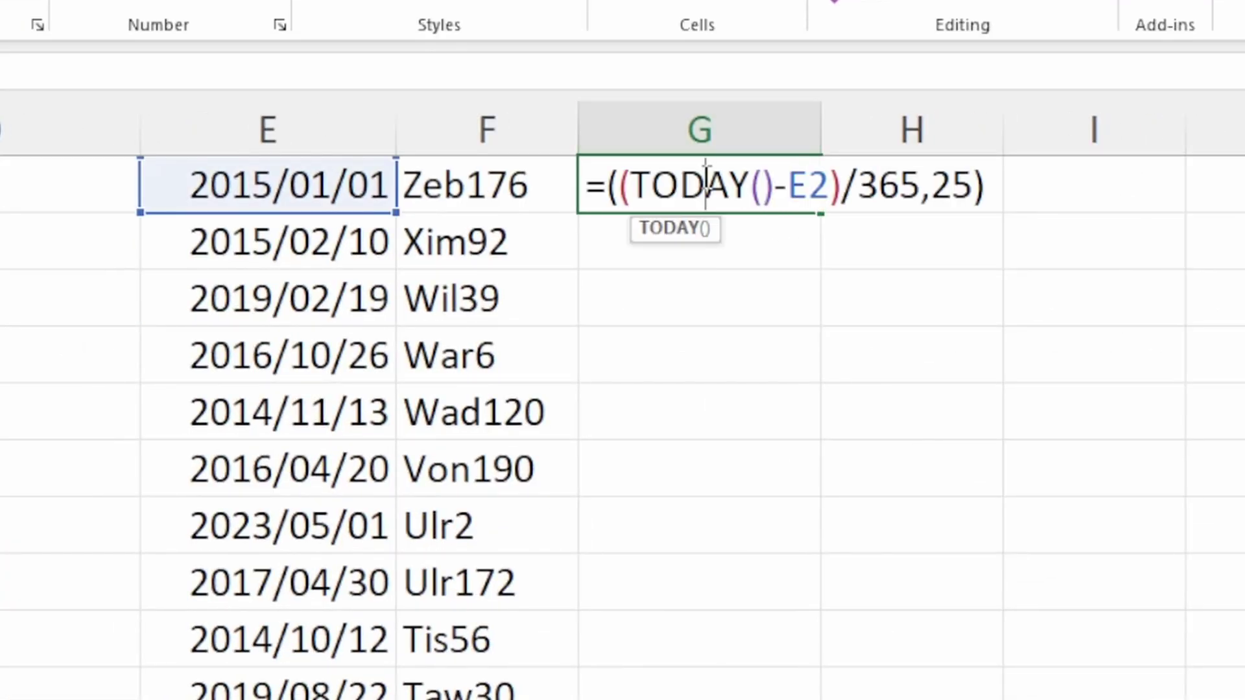
{"action": "scroll", "coordinate": [719, 343], "scroll_direction": "up", "scroll_amount": 1}
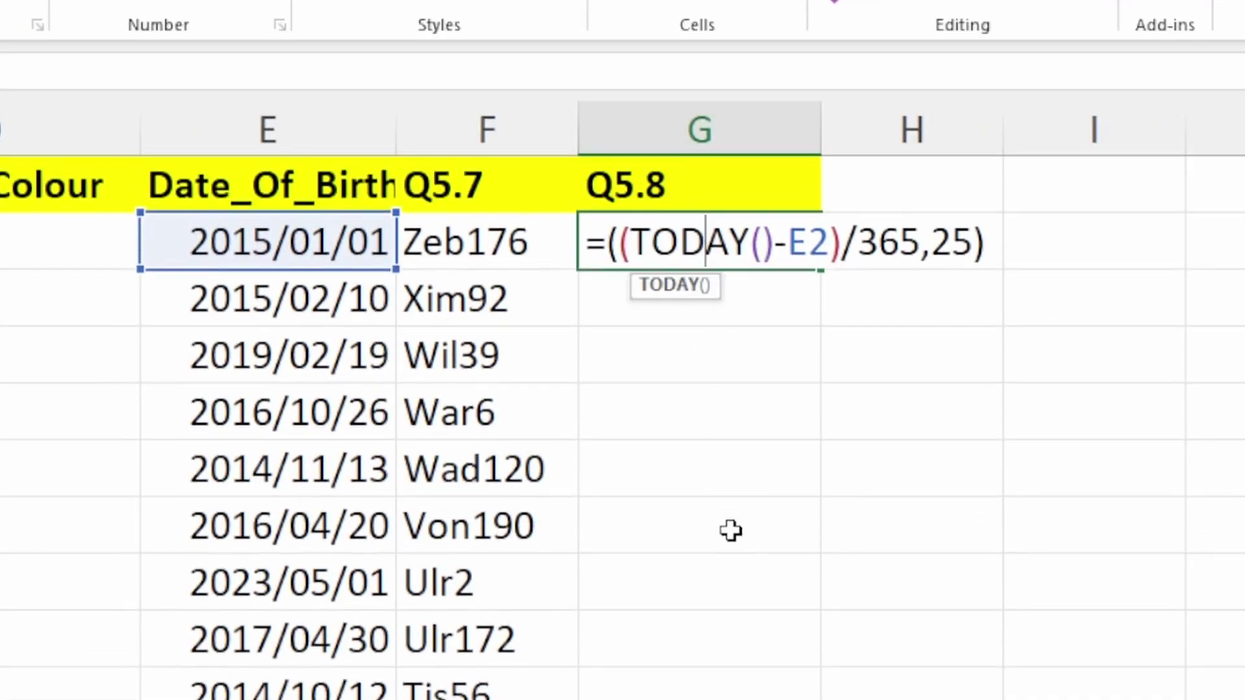
{"action": "key", "text": "Return"}
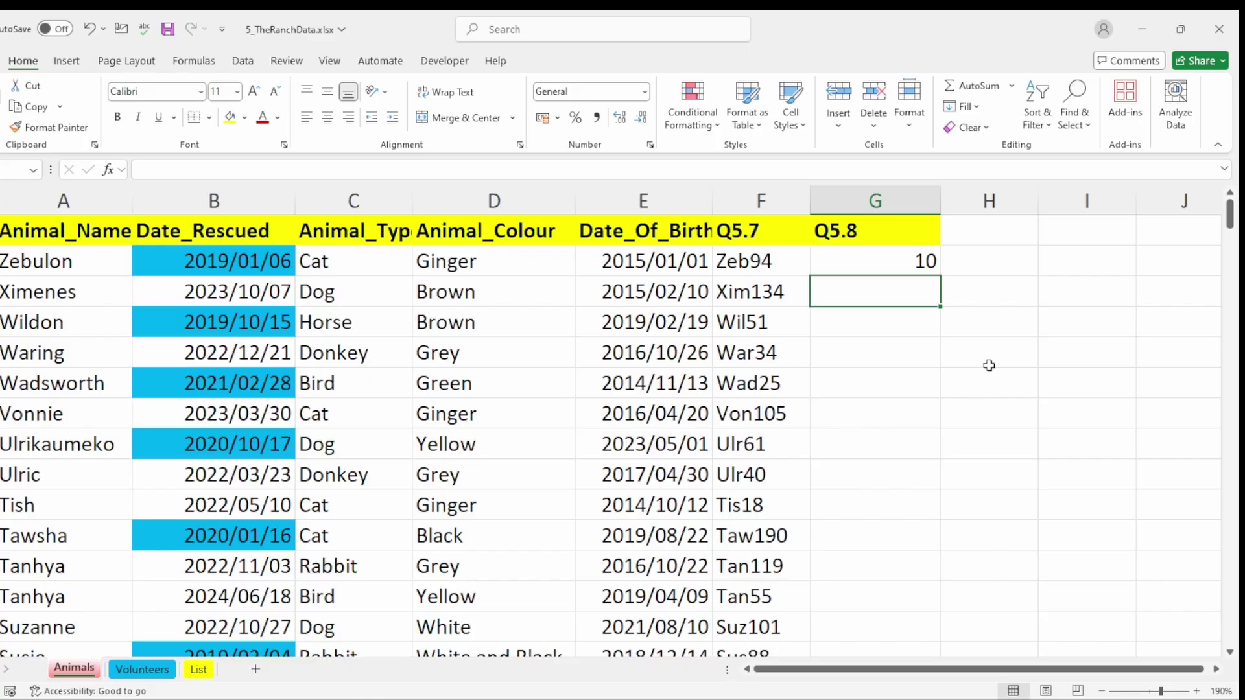
Fill the G2 formula down column G to the last animal row.
{"action": "left_click", "coordinate": [793, 236]}
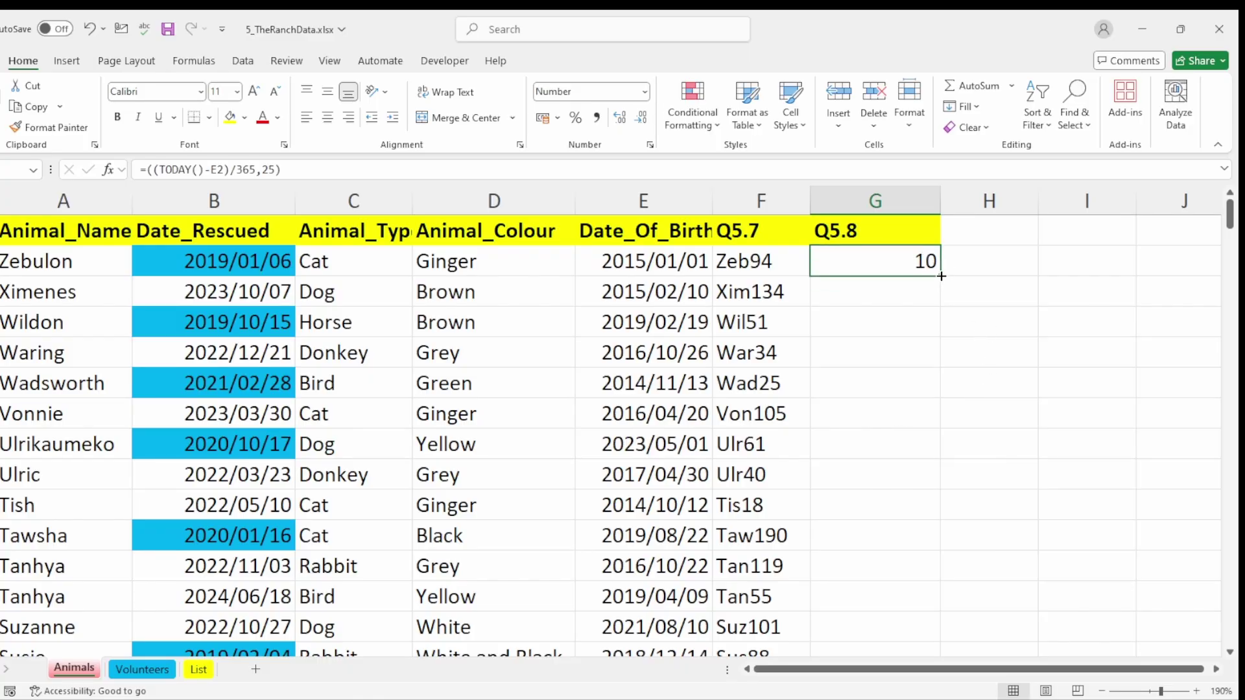
{"action": "left_click_drag", "start_coordinate": [941, 276], "coordinate": [940, 581]}
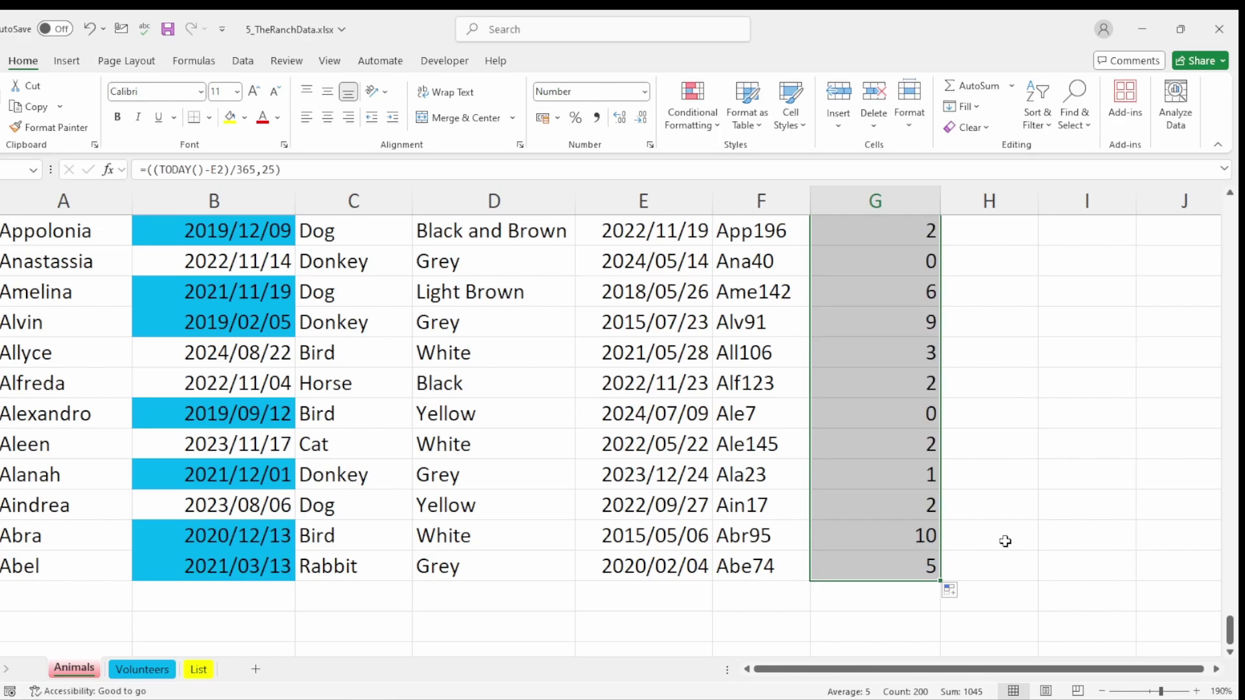
{"action": "scroll", "coordinate": [1005, 541], "scroll_direction": "up", "scroll_amount": 20}
{"action": "scroll", "coordinate": [1005, 537], "scroll_direction": "up", "scroll_amount": 20}
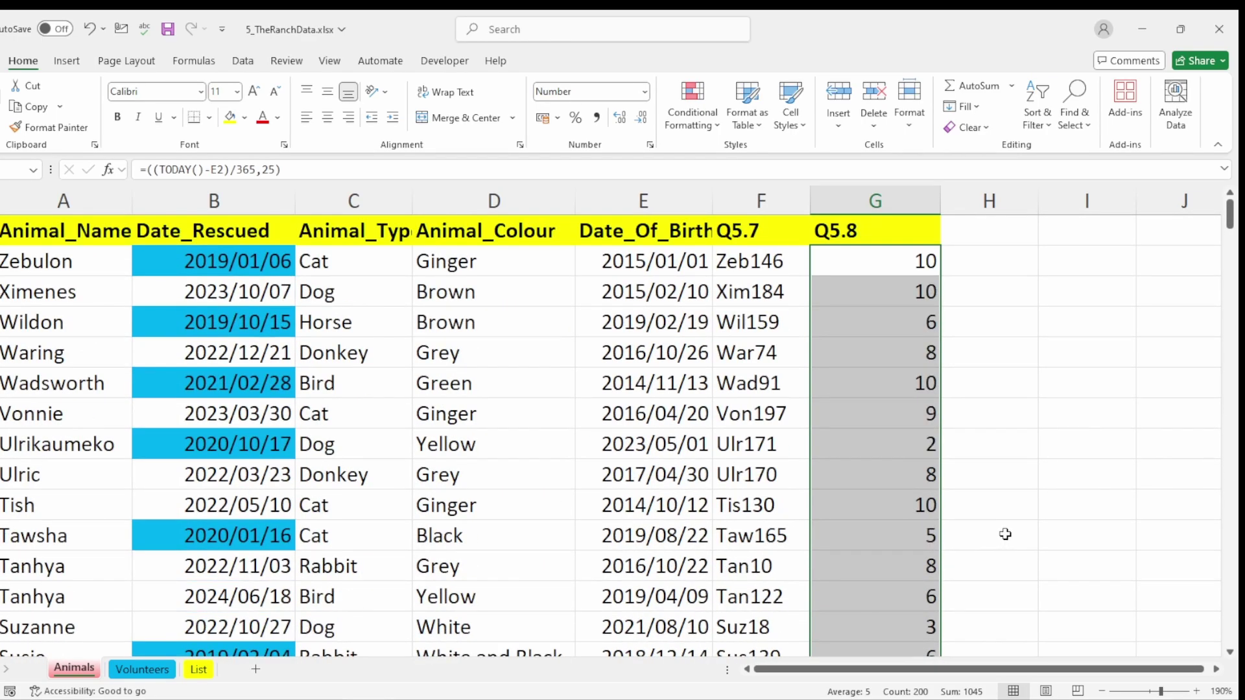
Insert a 2-D clustered column chart from the Volunteers per area and Total table on the Volunteers sheet.
{"action": "left_click", "coordinate": [163, 673]}
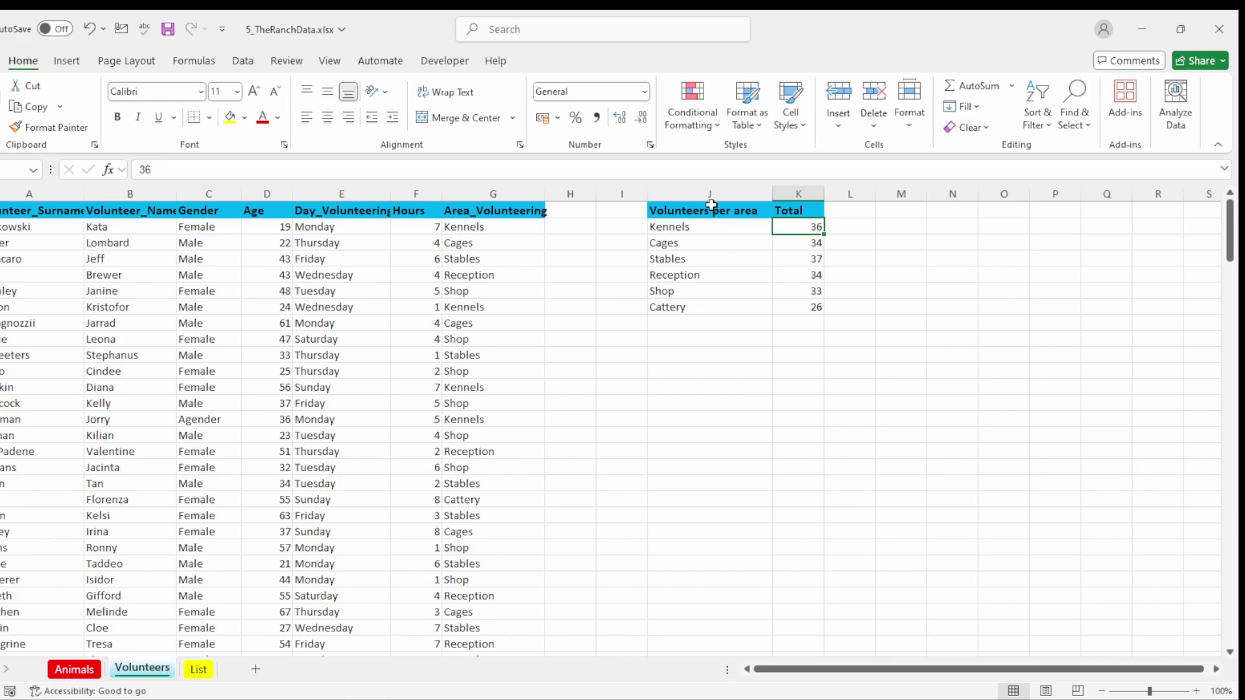
{"action": "left_click_drag", "start_coordinate": [711, 206], "coordinate": [788, 311]}
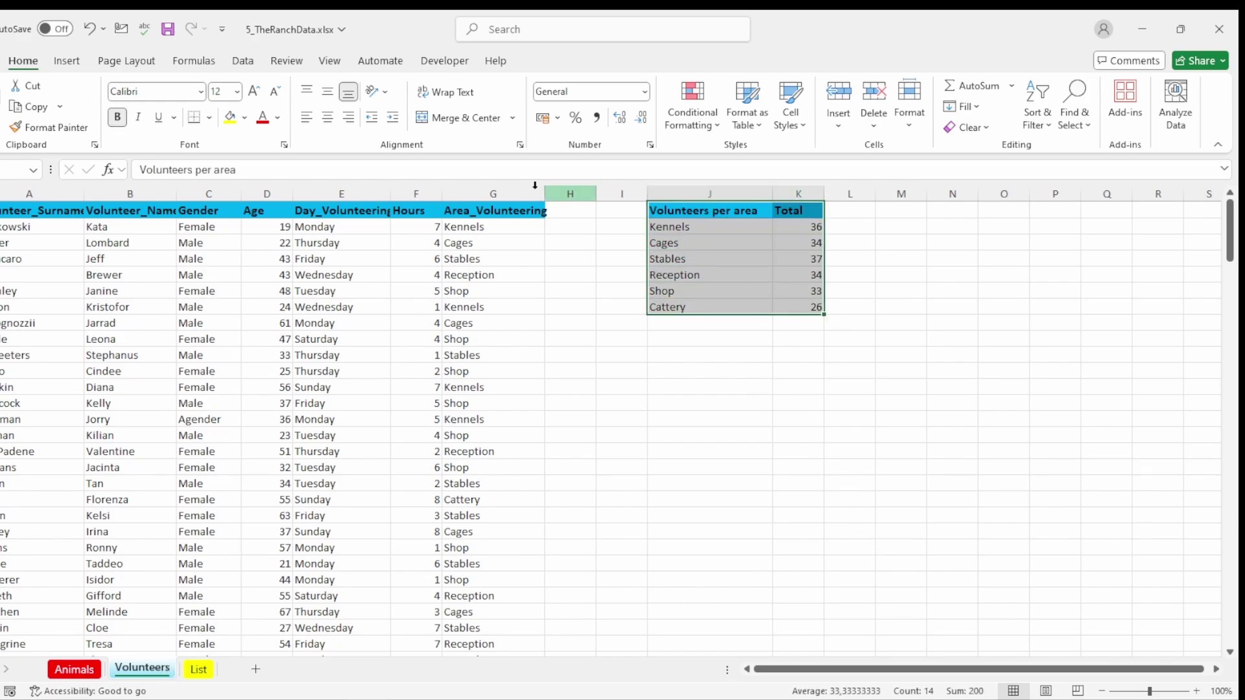
{"action": "left_click", "coordinate": [67, 61]}
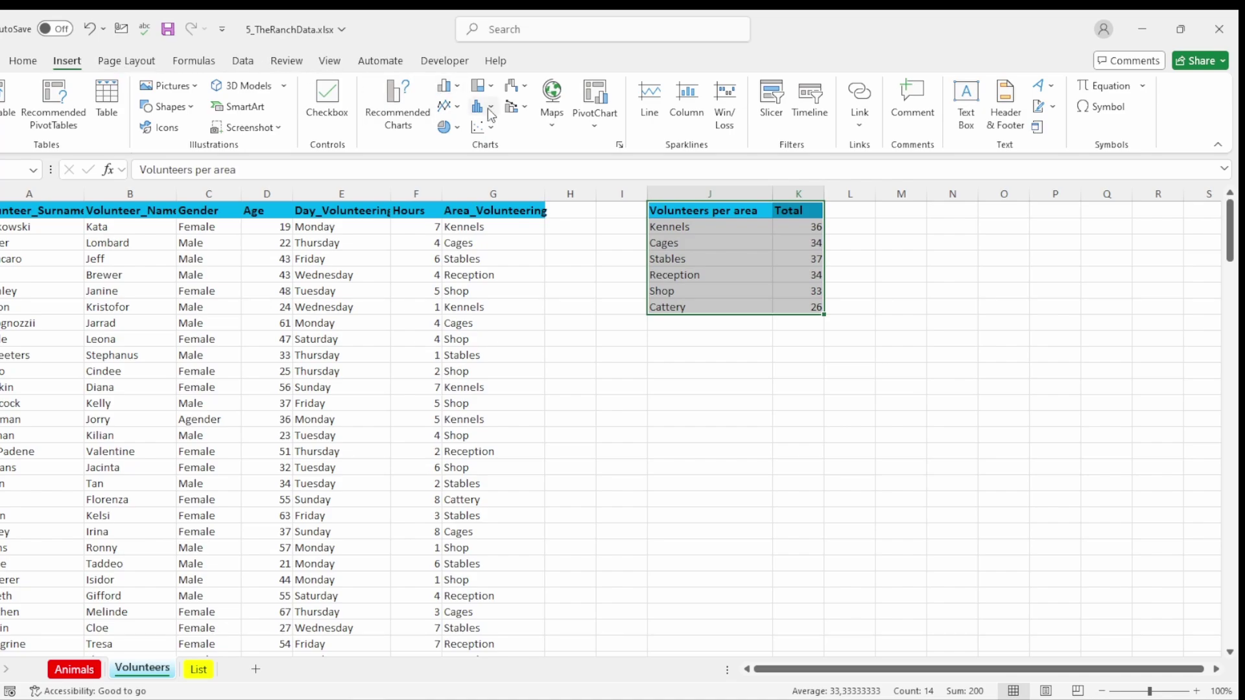
{"action": "left_click", "coordinate": [444, 127]}
{"action": "left_click", "coordinate": [598, 155]}
{"action": "left_click", "coordinate": [490, 130]}
{"action": "left_click", "coordinate": [462, 129]}
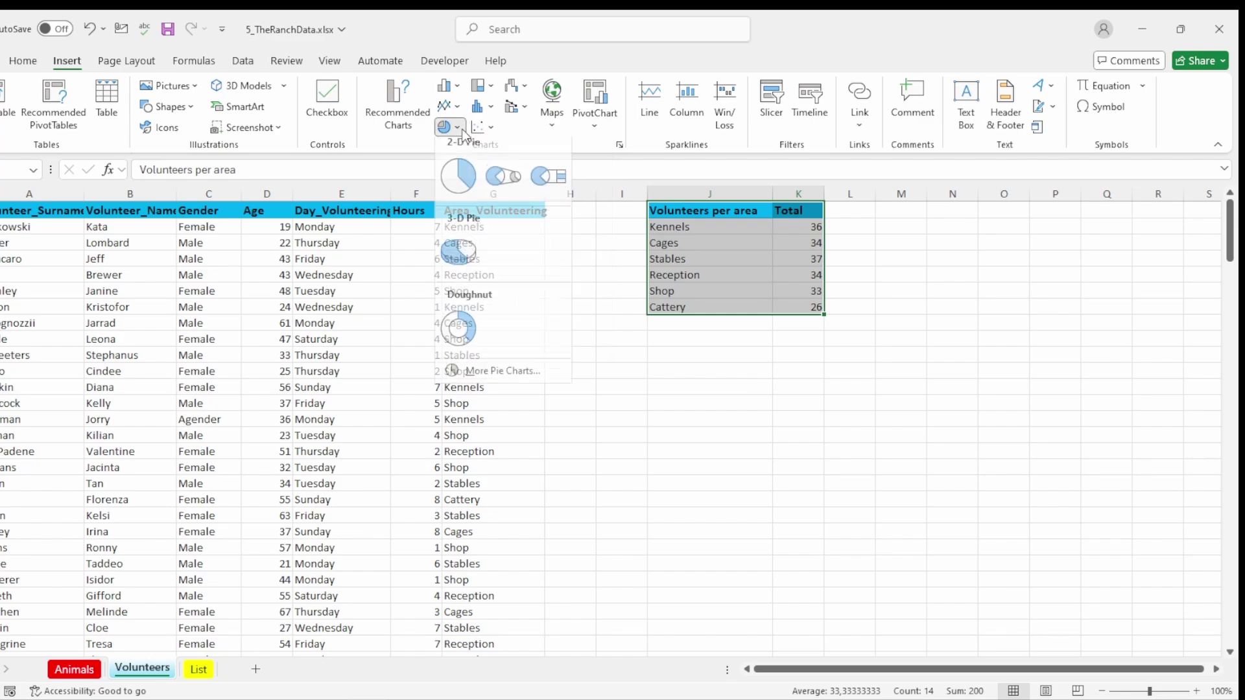
{"action": "left_click", "coordinate": [491, 108]}
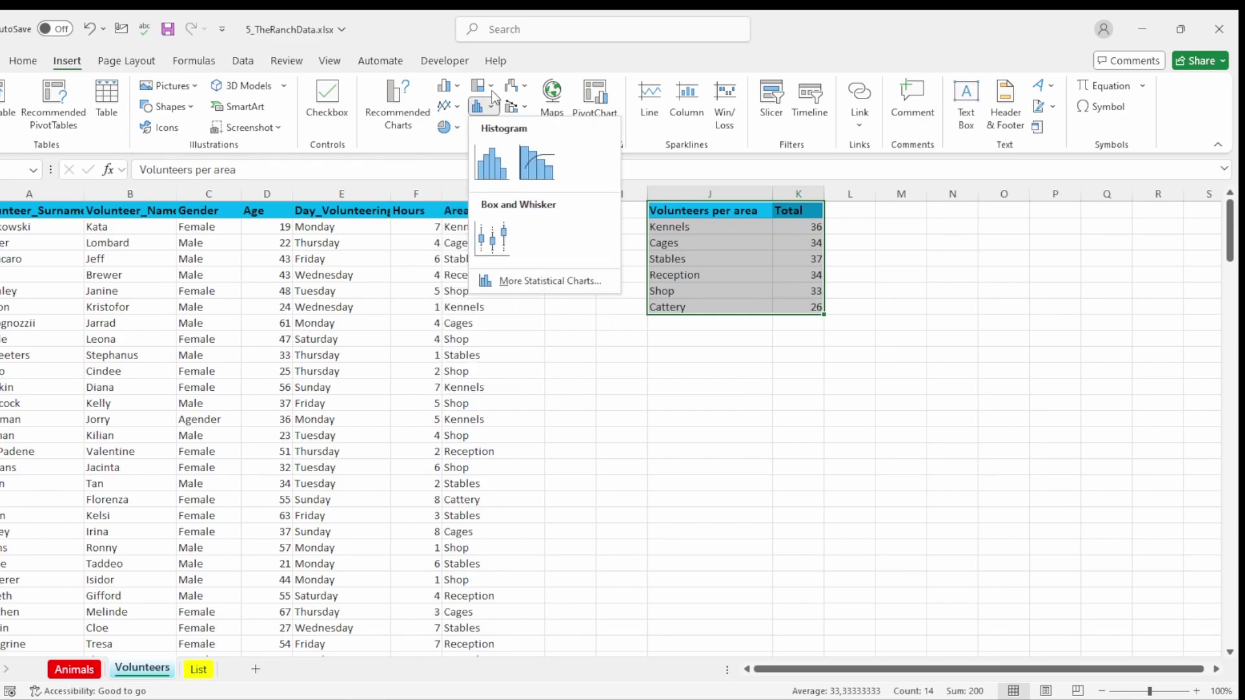
{"action": "left_click", "coordinate": [458, 92]}
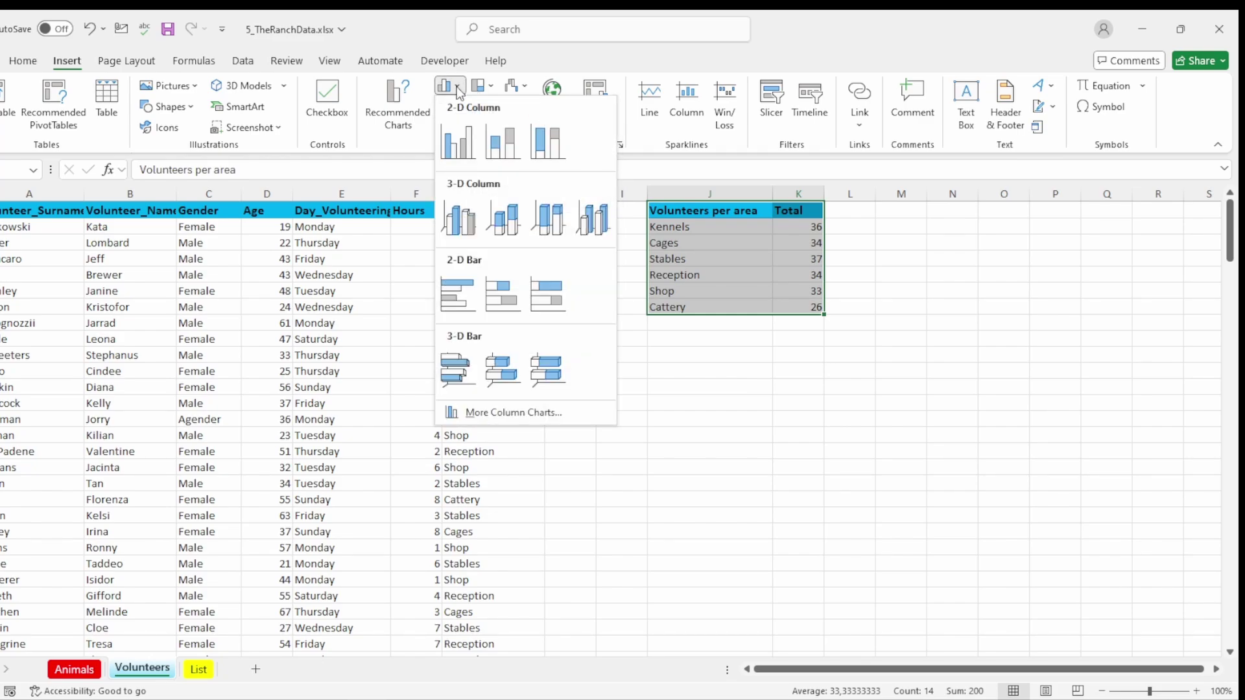
{"action": "left_click", "coordinate": [458, 141]}
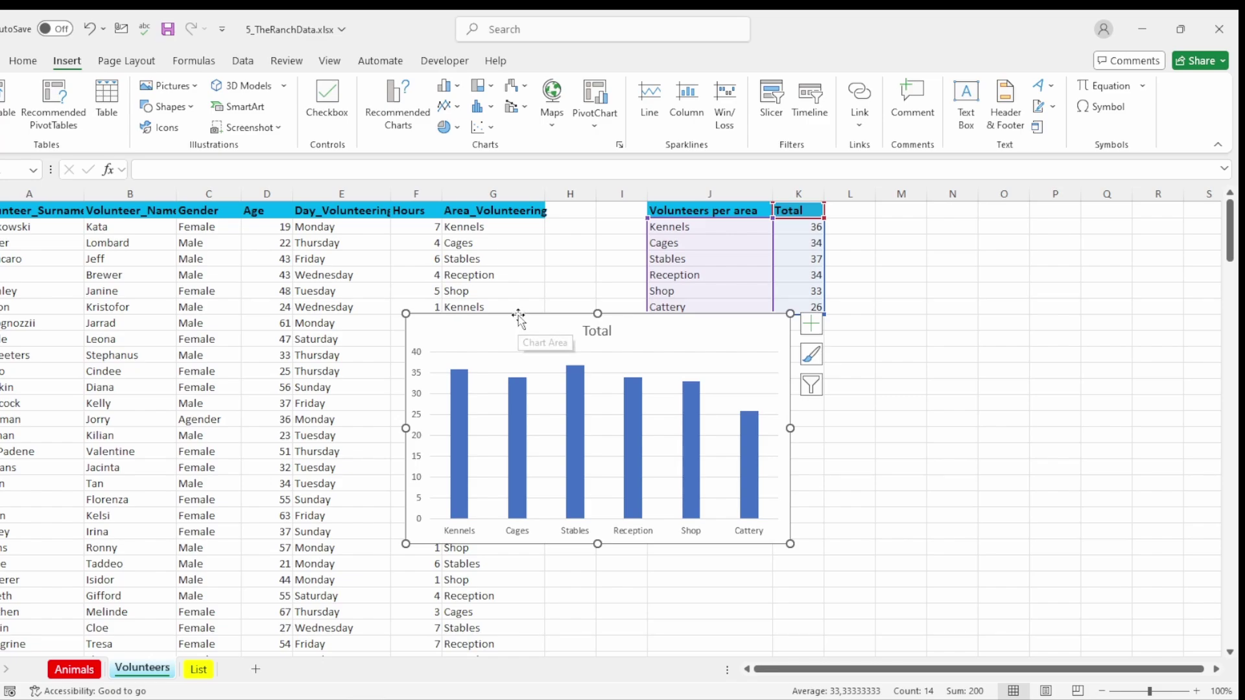
Cut the column chart from the Volunteers sheet and paste it into a new worksheet using the destination theme.
{"action": "left_click_drag", "start_coordinate": [519, 316], "coordinate": [685, 351]}
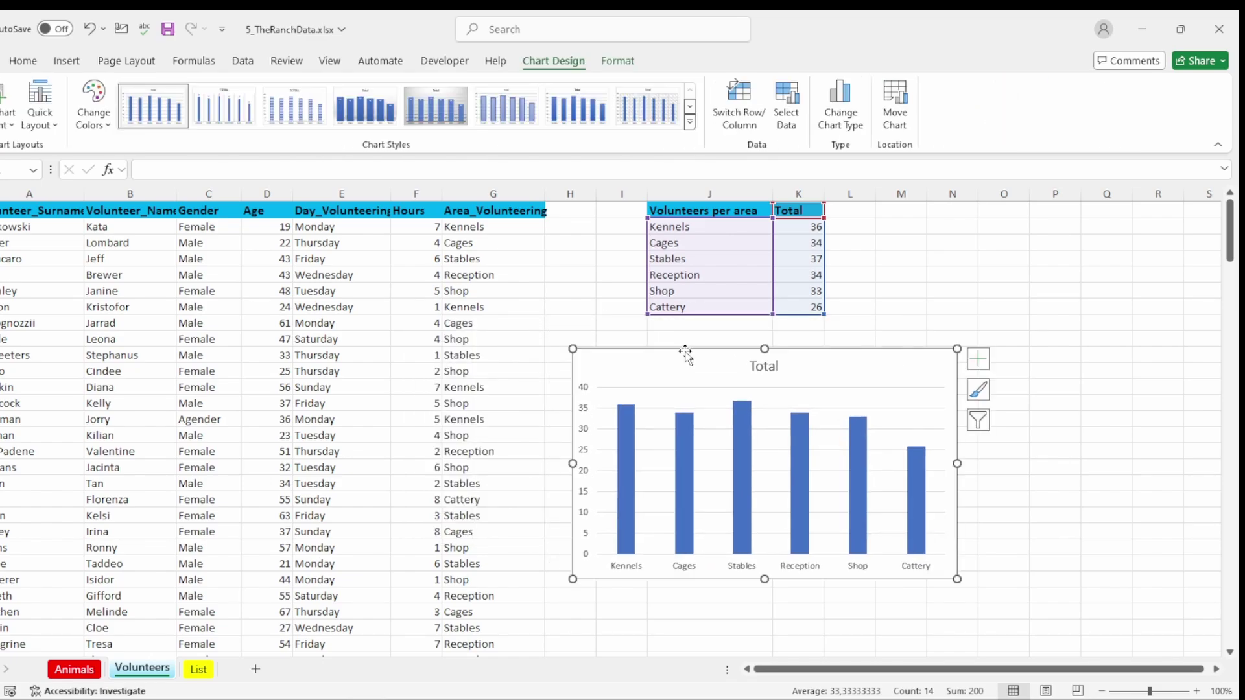
{"action": "right_click", "coordinate": [685, 351]}
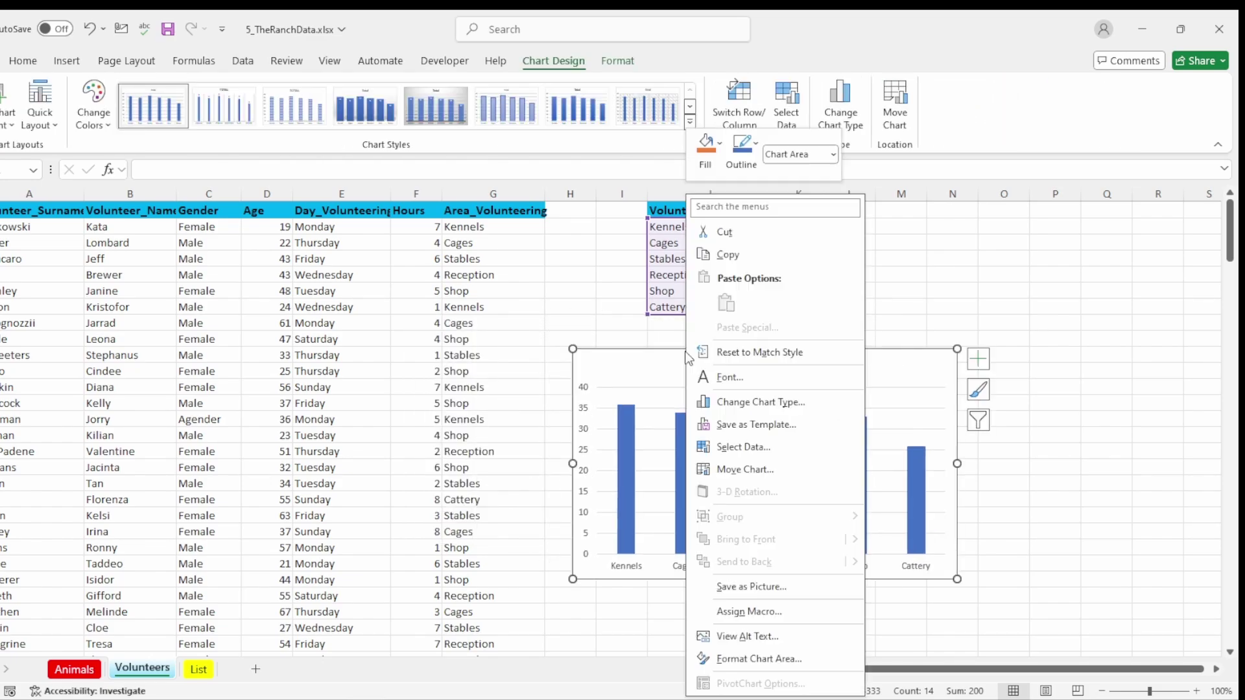
{"action": "left_click", "coordinate": [693, 230]}
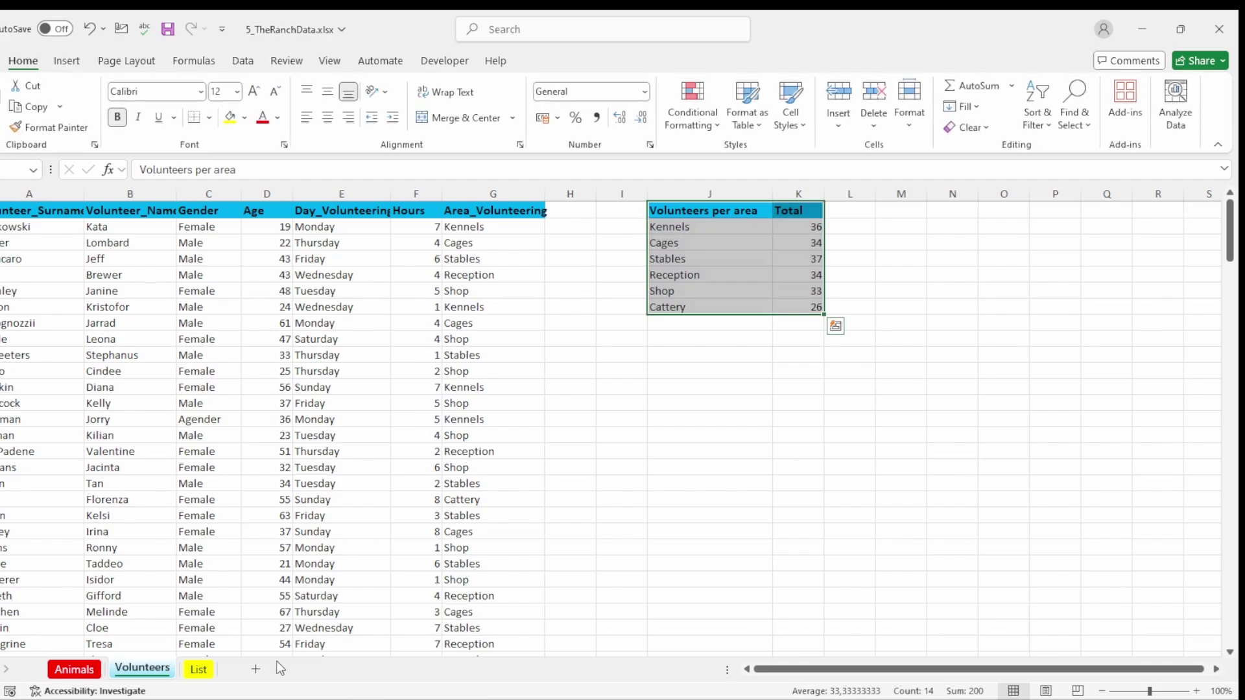
{"action": "left_click", "coordinate": [257, 669]}
{"action": "right_click", "coordinate": [89, 266]}
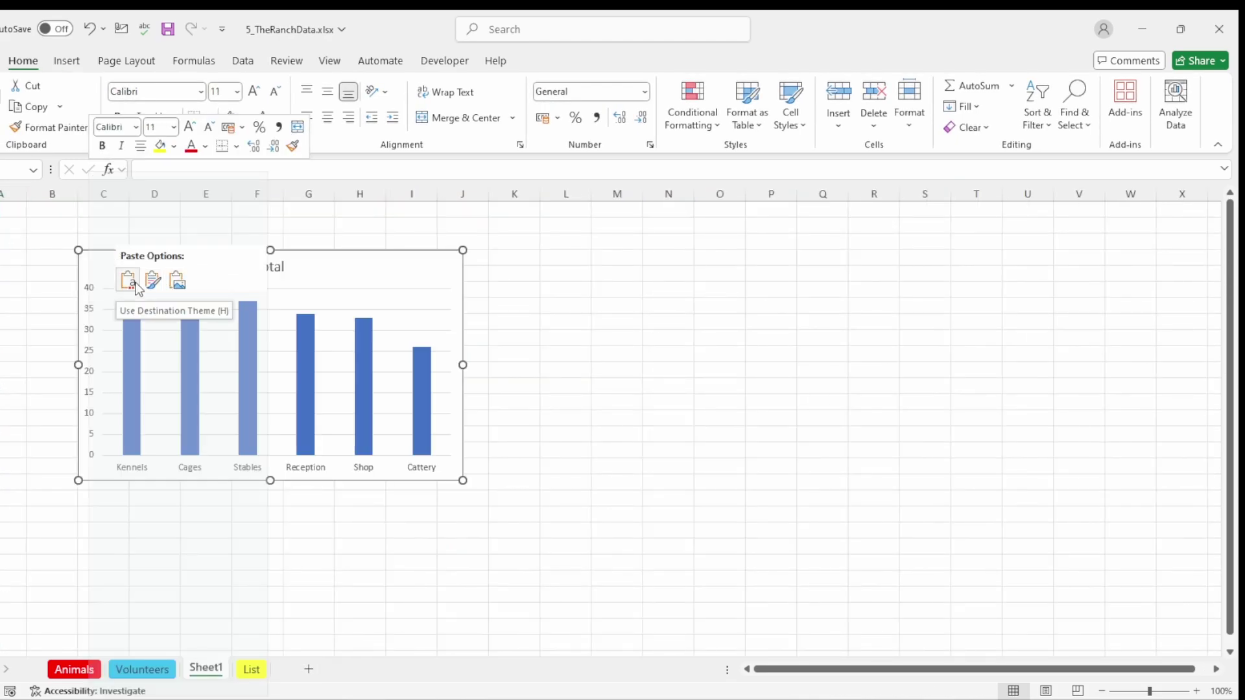
{"action": "left_click", "coordinate": [128, 281]}
Reposition the chart on the new sheet to span about columns F to L, with the sheet at 130% zoom.
{"action": "left_click_drag", "start_coordinate": [169, 251], "coordinate": [522, 294]}
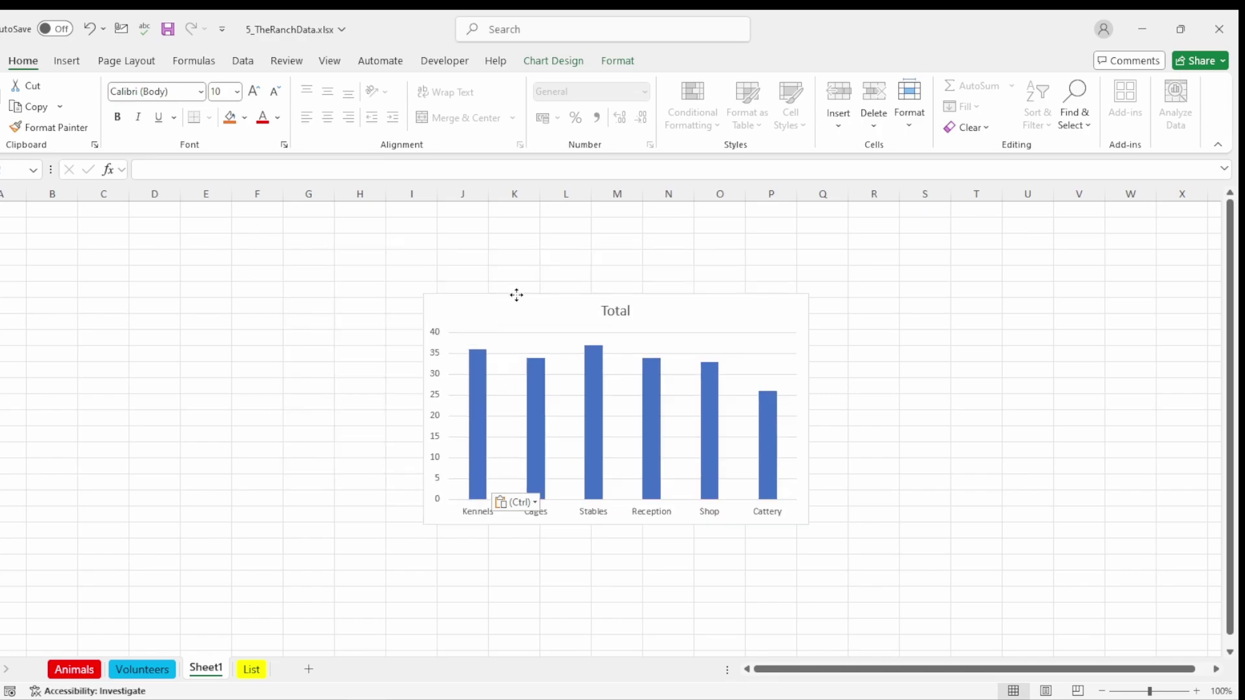
{"action": "left_click", "coordinate": [1197, 691]}
{"action": "left_click", "coordinate": [1197, 691]}
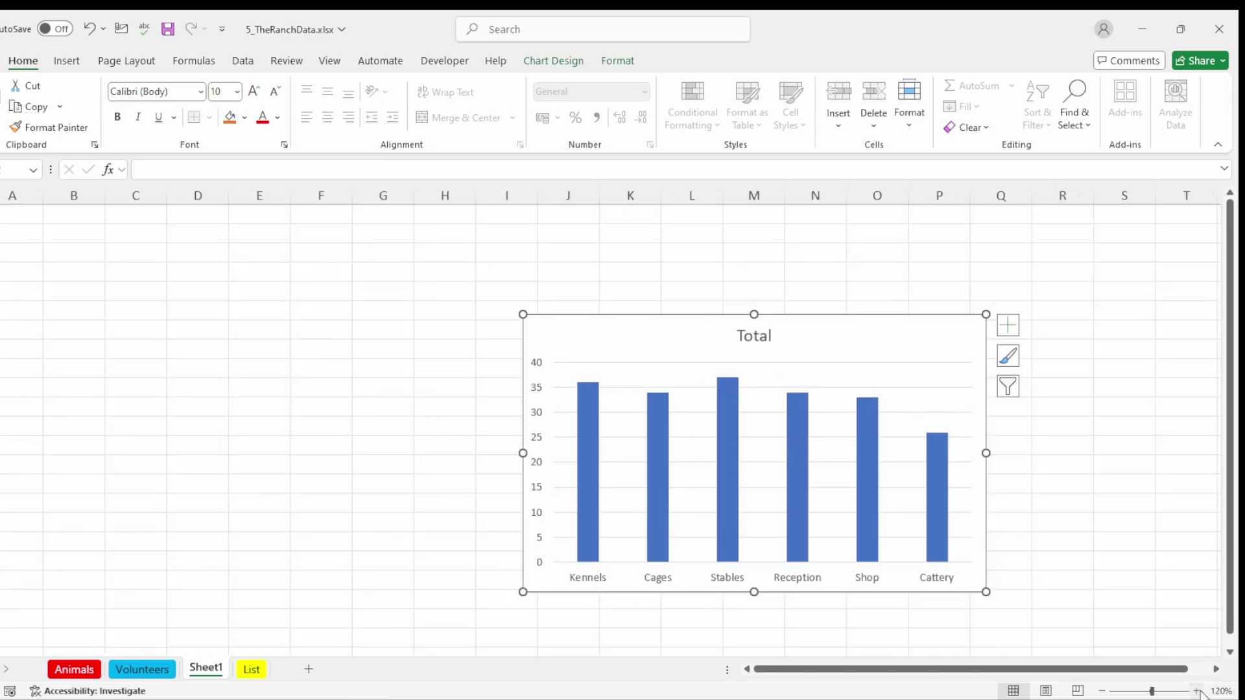
{"action": "left_click", "coordinate": [1197, 691]}
{"action": "left_click_drag", "start_coordinate": [934, 324], "coordinate": [676, 266]}
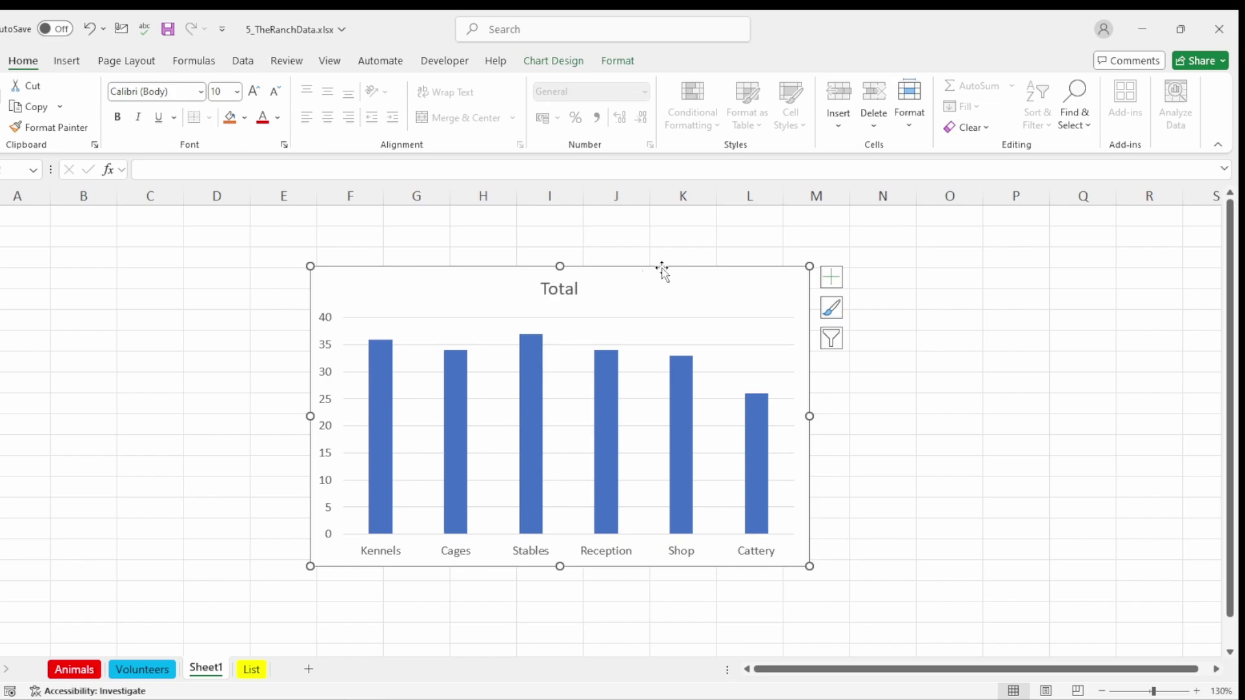
Change the chart title to "Number of volunteers per area".
{"action": "double_click", "coordinate": [544, 285]}
{"action": "left_click_drag", "start_coordinate": [544, 286], "coordinate": [594, 290]}
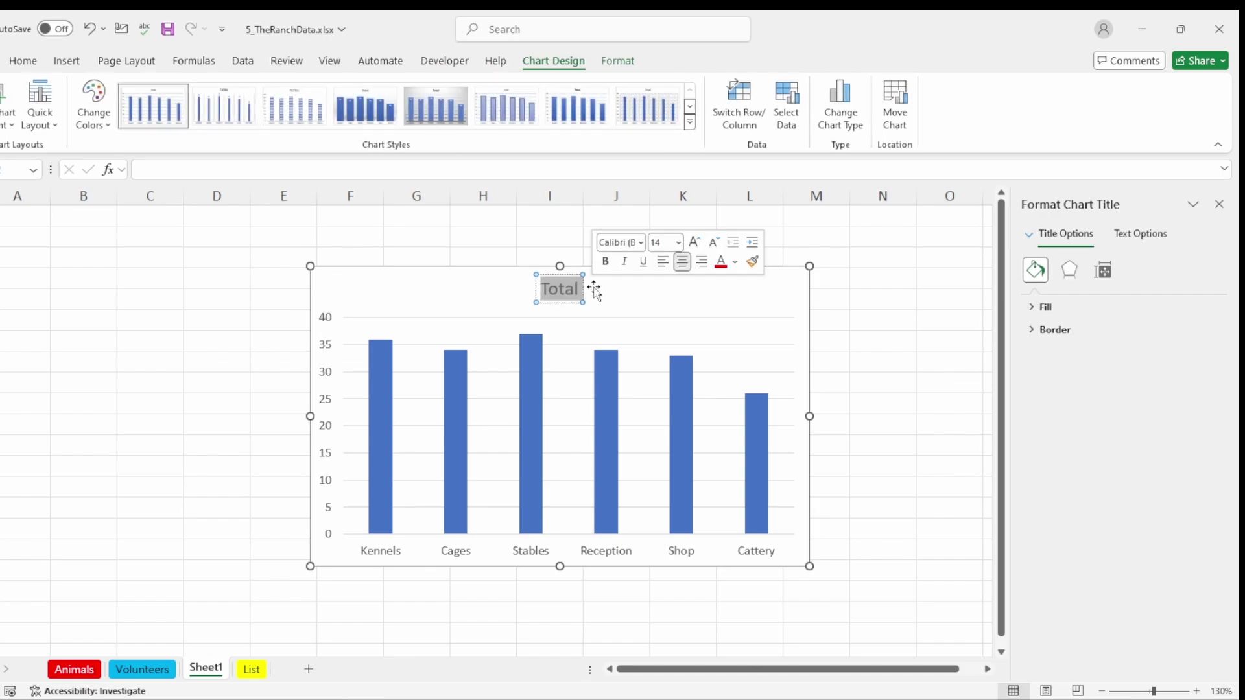
{"action": "type", "text": "Number"}
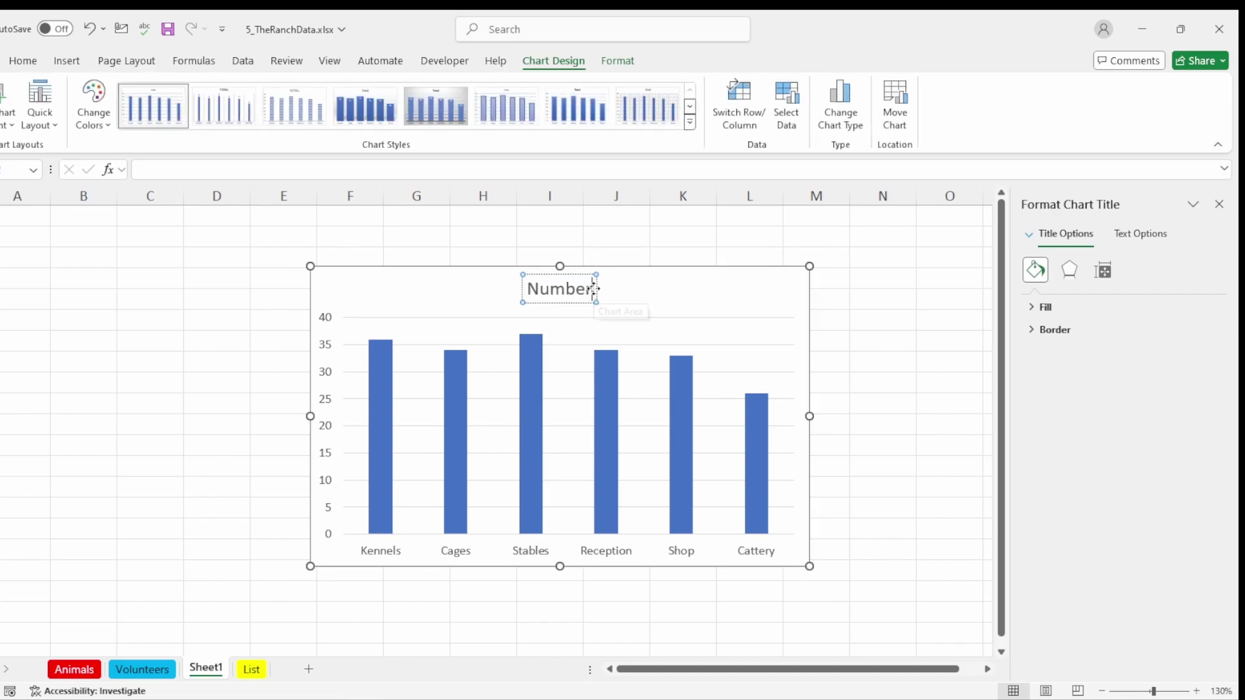
{"action": "type", "text": " of volunt"}
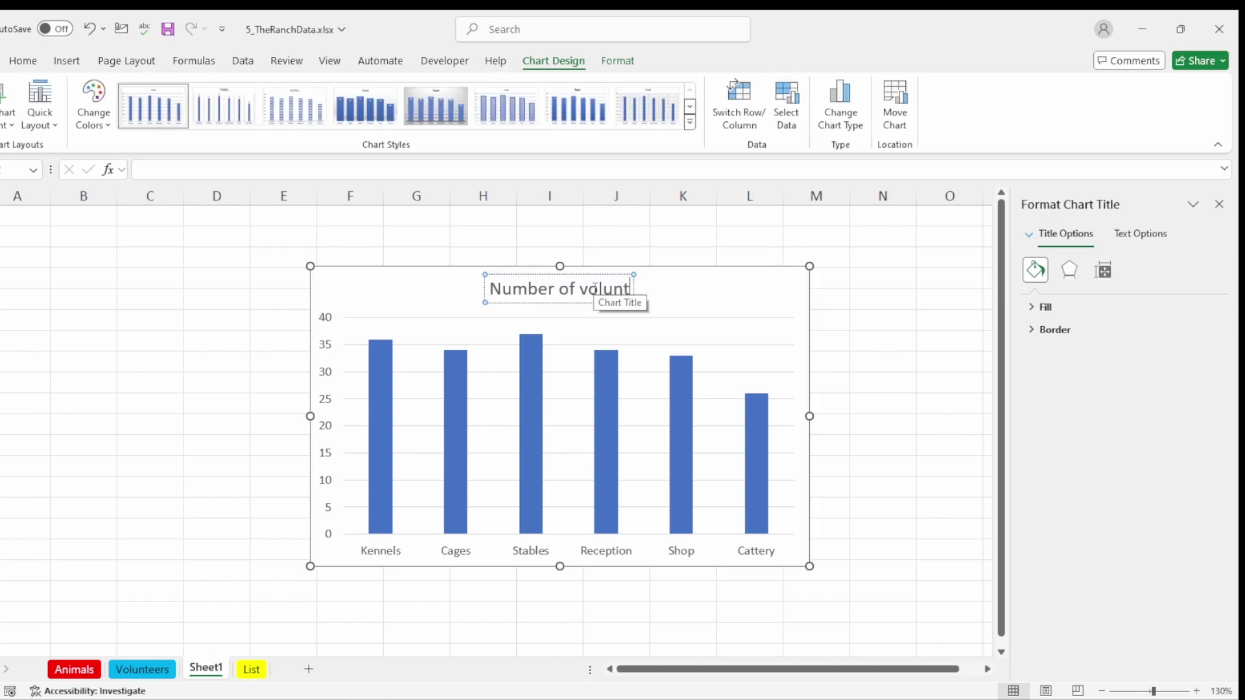
{"action": "type", "text": "eers per area"}
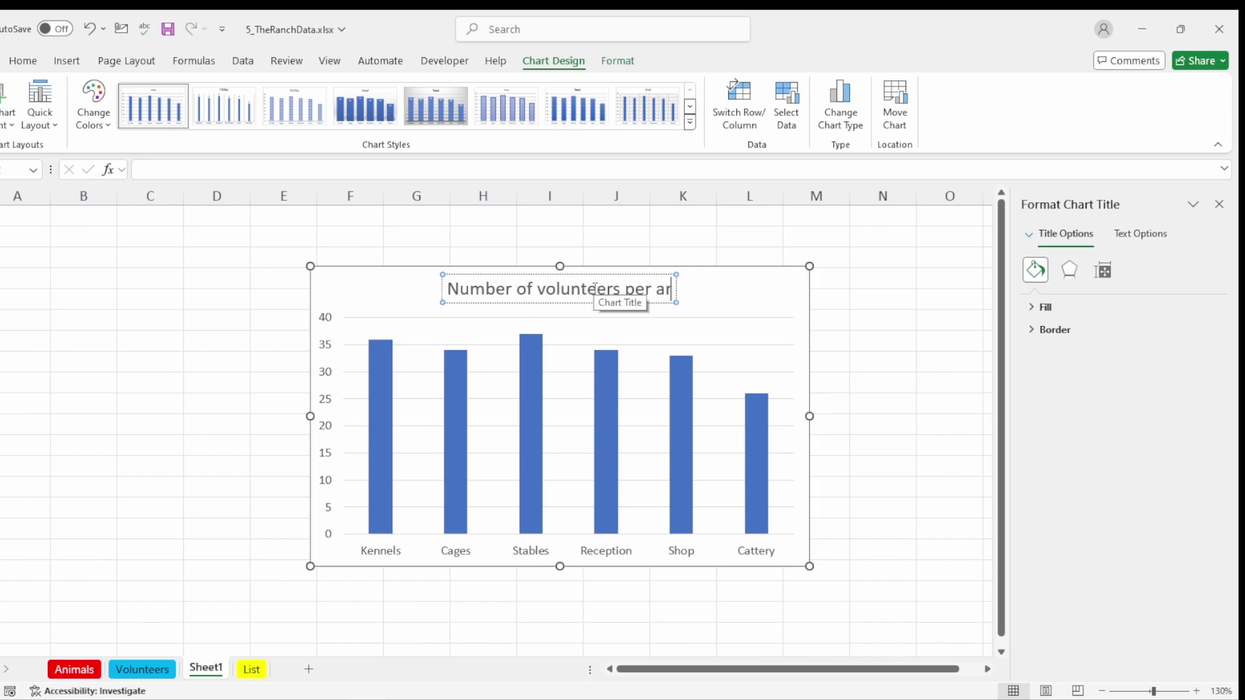
{"action": "left_click", "coordinate": [885, 343]}
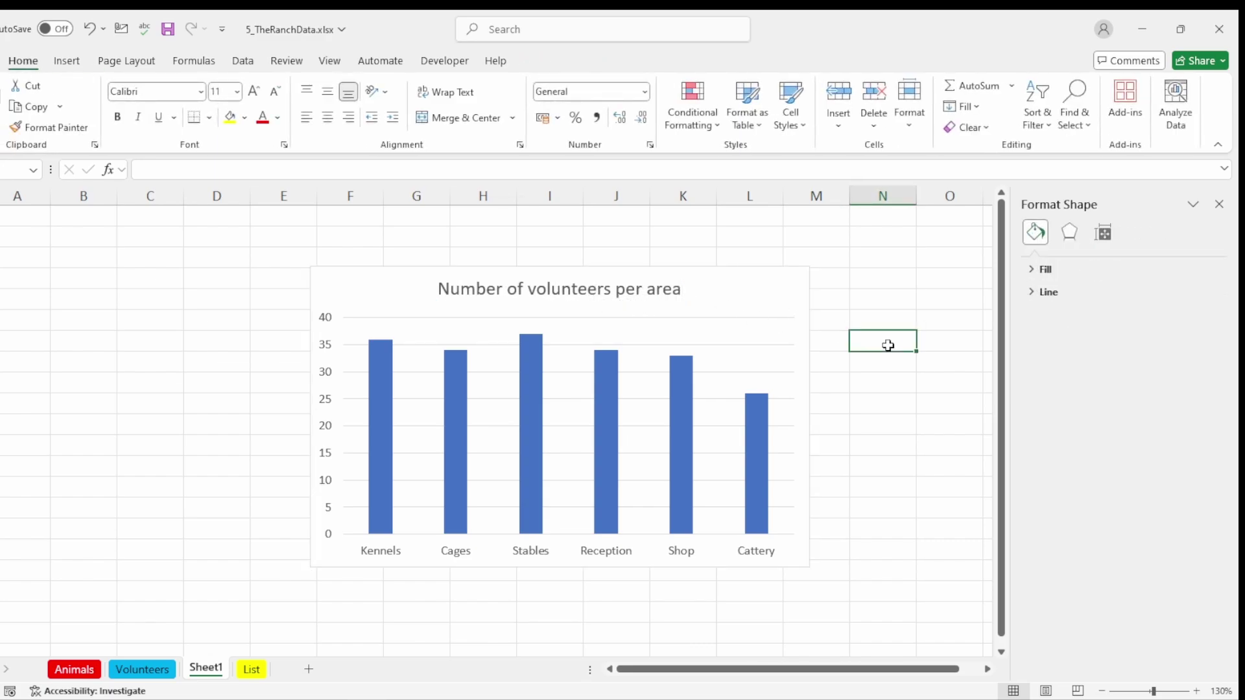
Apply the chart style with a dark gradient background, blue columns and a bold white title to the volunteers chart.
{"action": "left_click", "coordinate": [386, 282]}
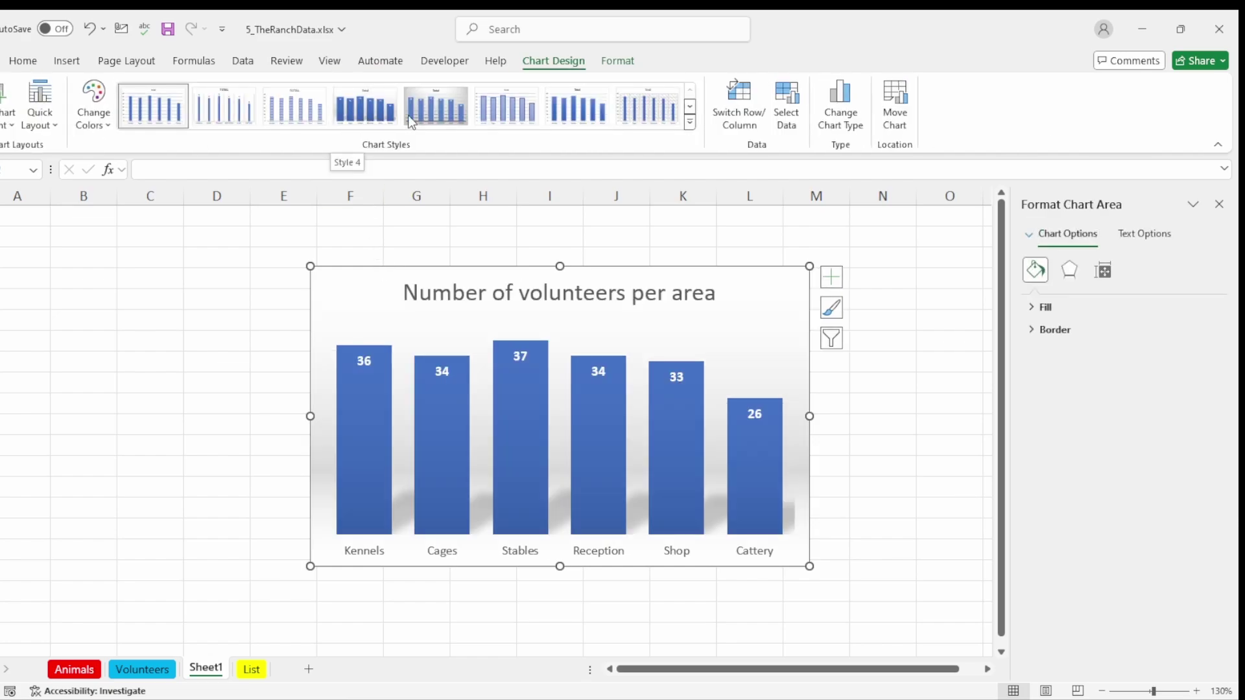
{"action": "left_click", "coordinate": [690, 107]}
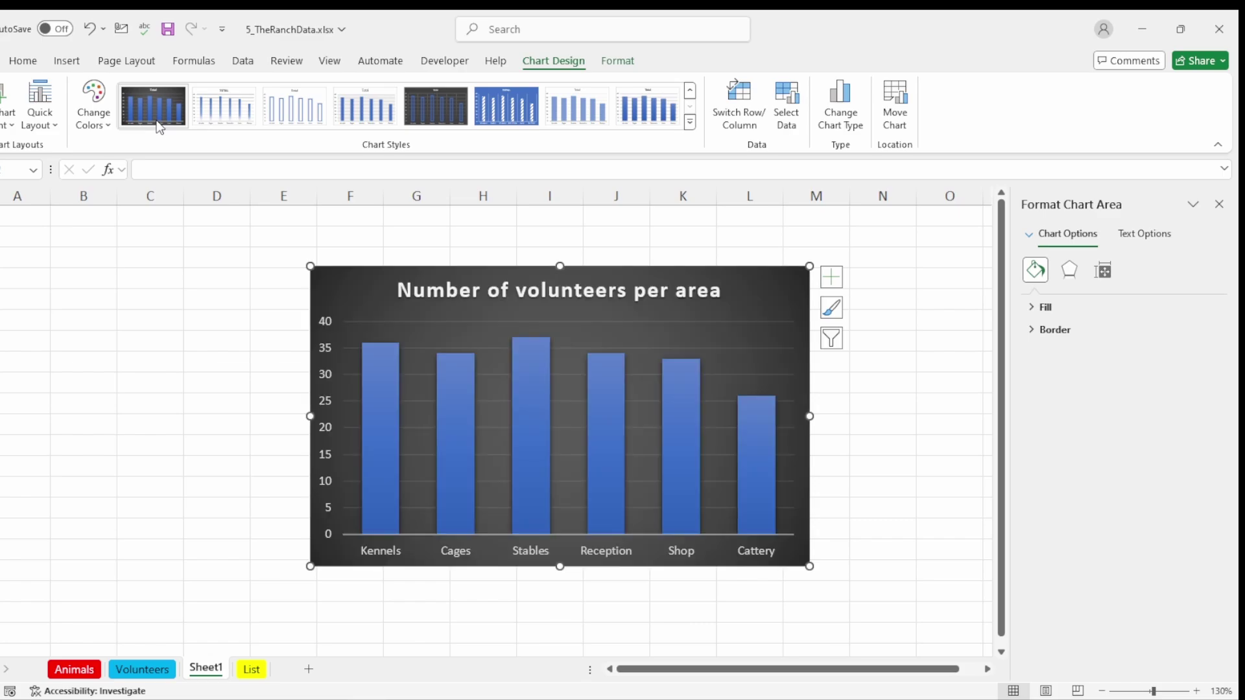
{"action": "left_click", "coordinate": [156, 123]}
Fill the chart's columns with the smiley face picture from the Q5 folder in Desktop > IEB Exam Number.
{"action": "left_click", "coordinate": [368, 397]}
{"action": "right_click", "coordinate": [367, 397]}
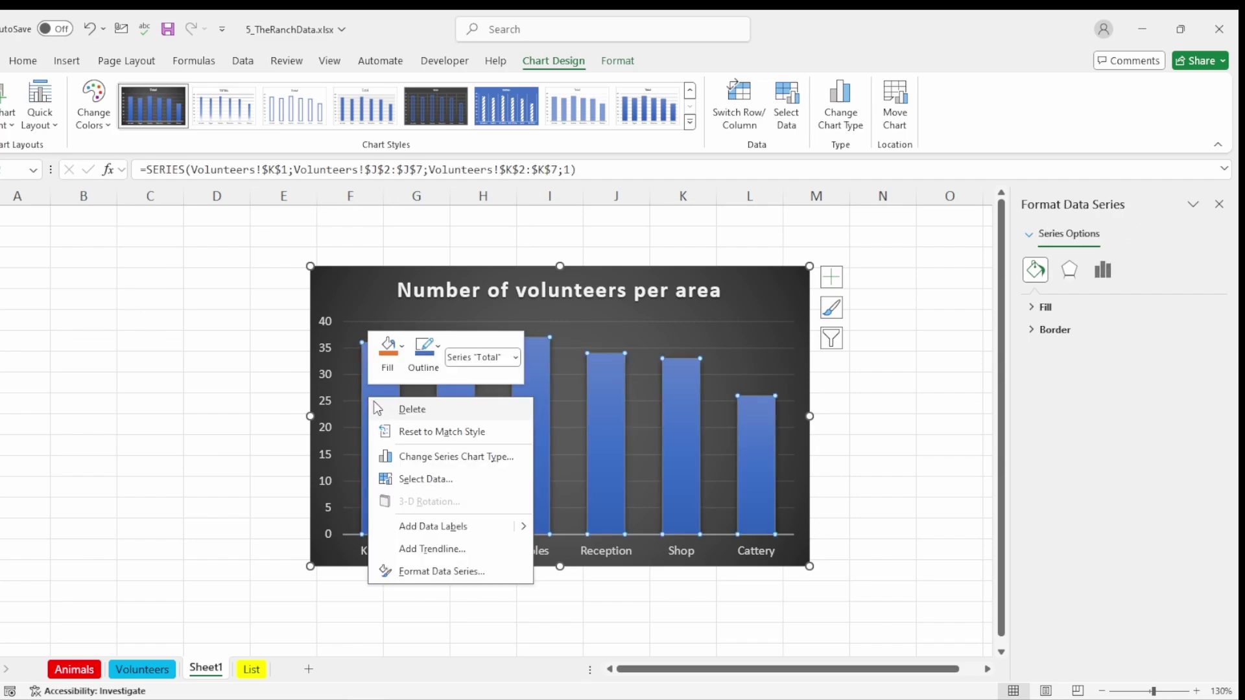
{"action": "left_click", "coordinate": [402, 349]}
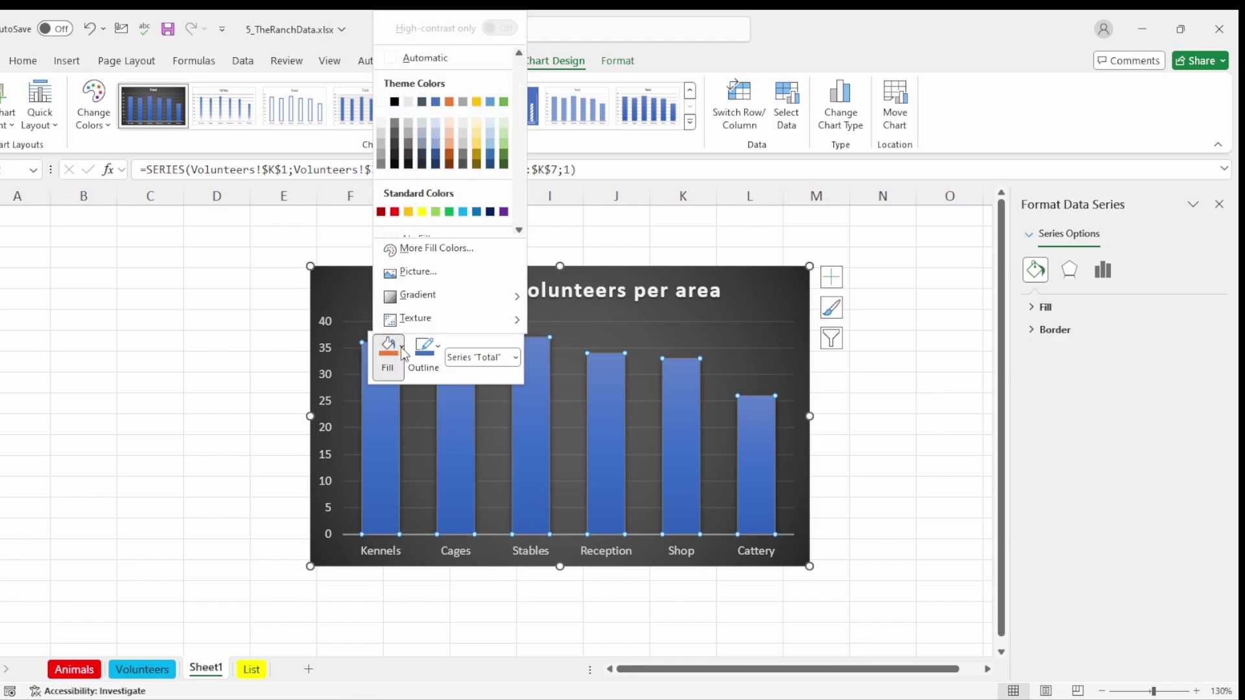
{"action": "left_click", "coordinate": [422, 276]}
{"action": "left_click", "coordinate": [423, 297]}
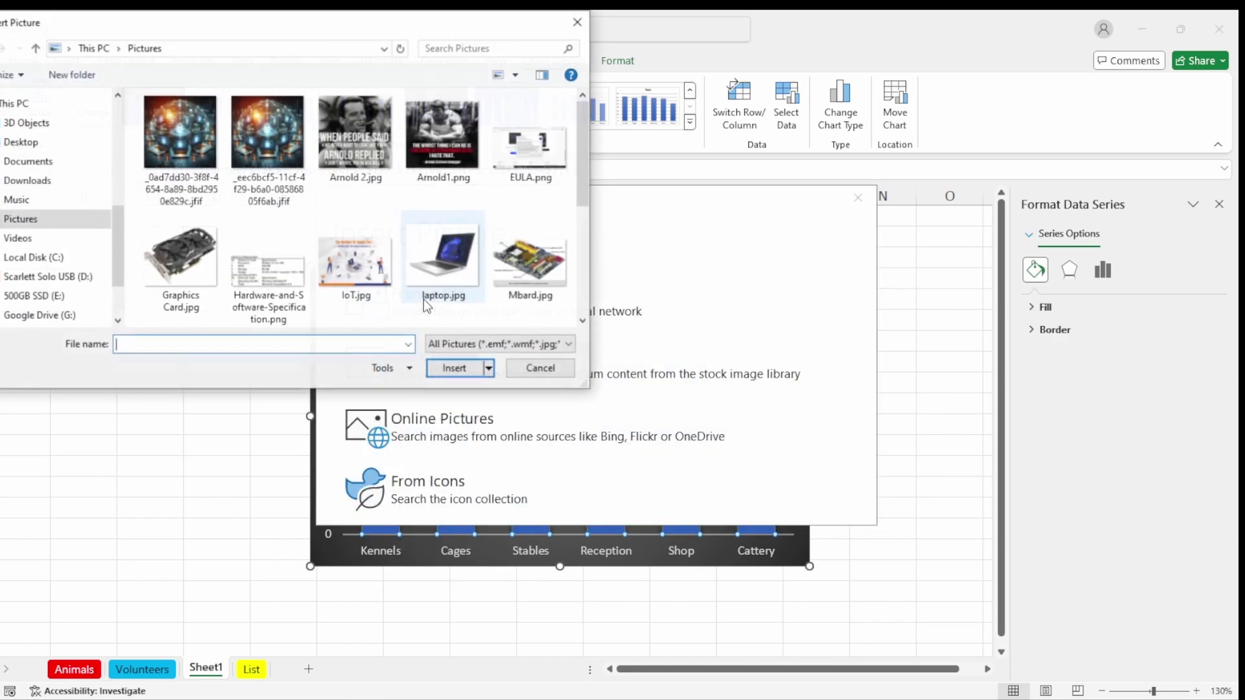
{"action": "left_click", "coordinate": [26, 142]}
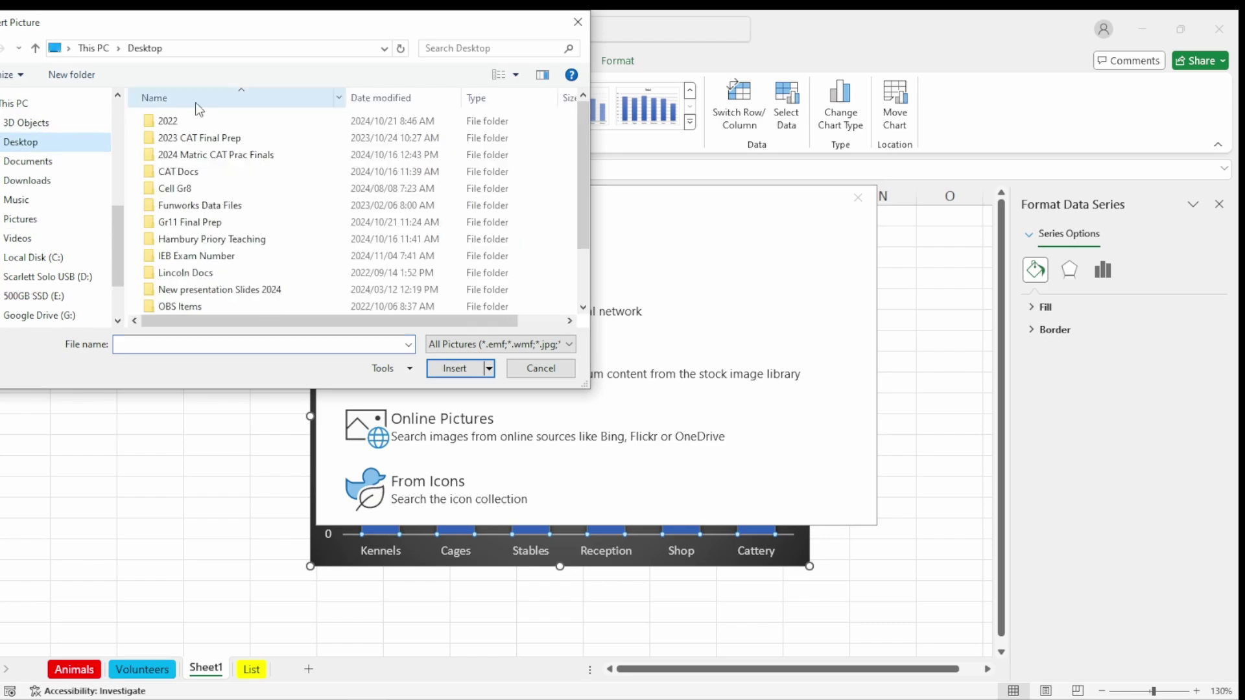
{"action": "double_click", "coordinate": [197, 256]}
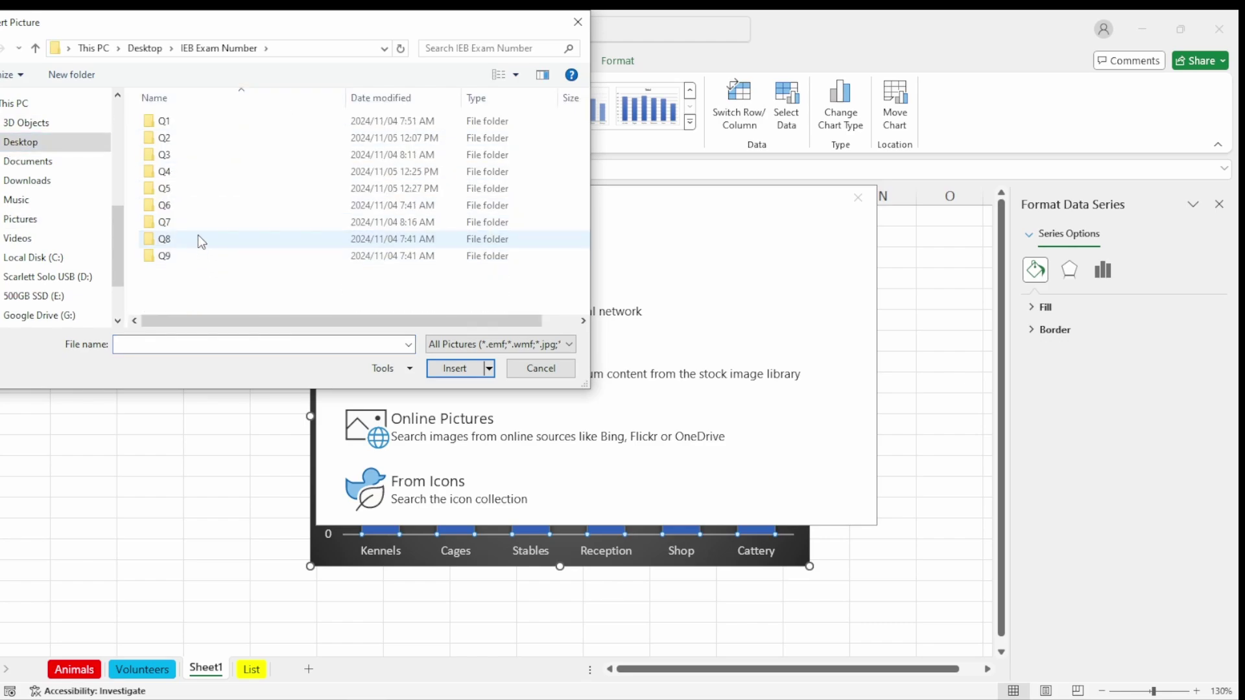
{"action": "double_click", "coordinate": [170, 189]}
{"action": "double_click", "coordinate": [174, 156]}
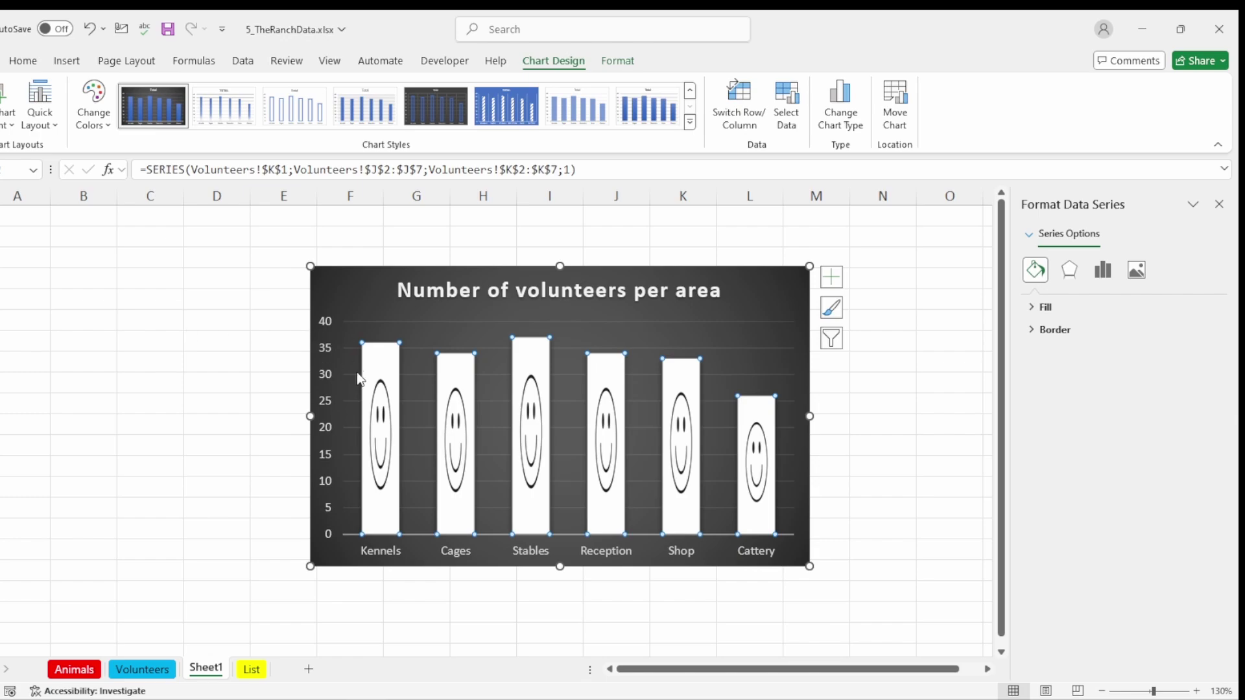
Set the picture fill of the chart's data series to Stack instead of Stretch.
{"action": "right_click", "coordinate": [375, 393]}
{"action": "key", "text": "Escape"}
{"action": "key", "text": "Escape"}
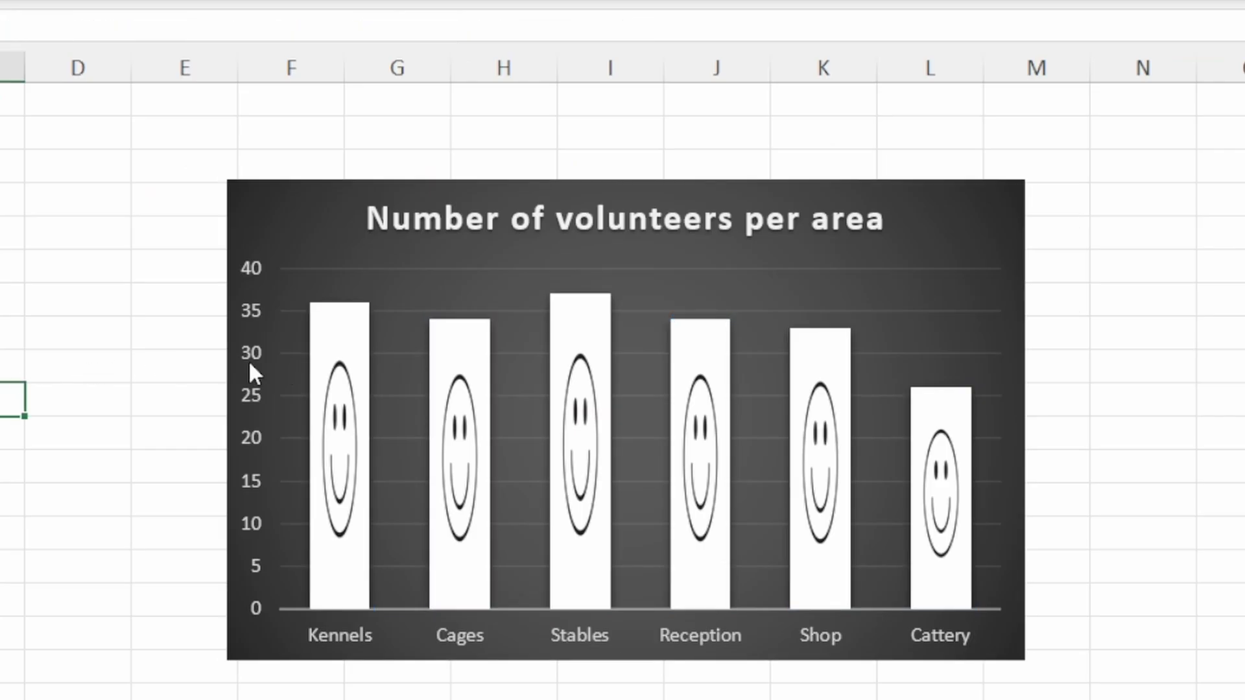
{"action": "left_click", "coordinate": [378, 386]}
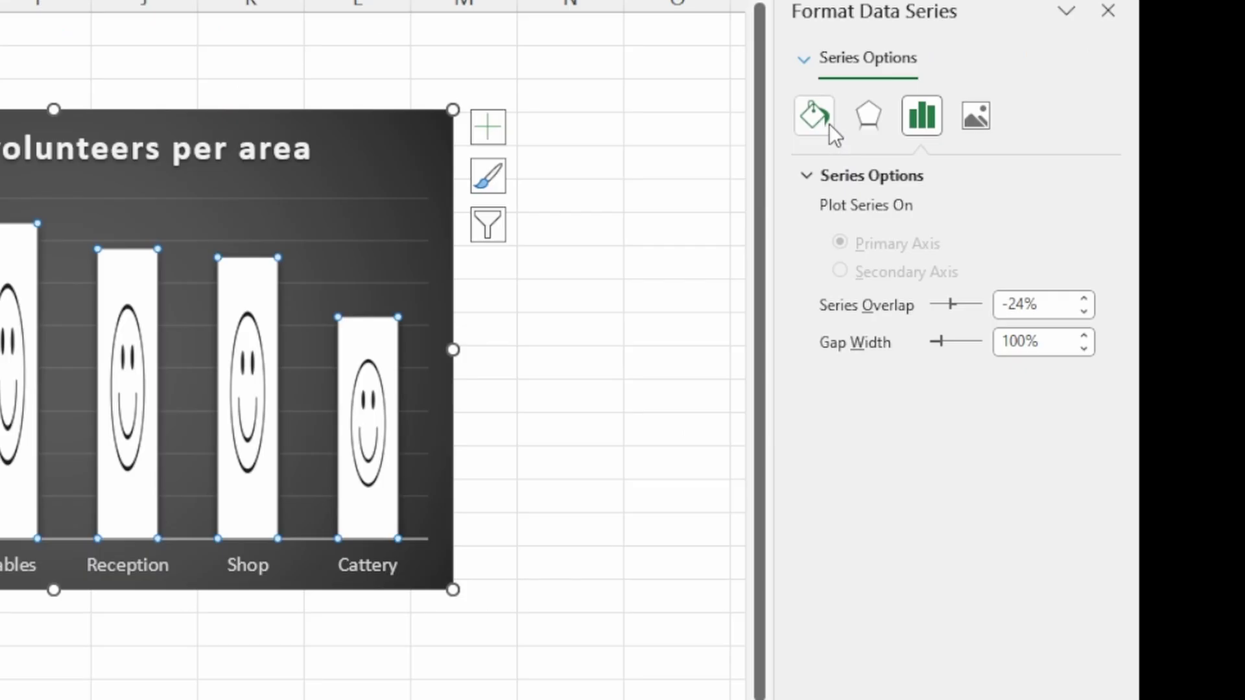
{"action": "left_click", "coordinate": [827, 121]}
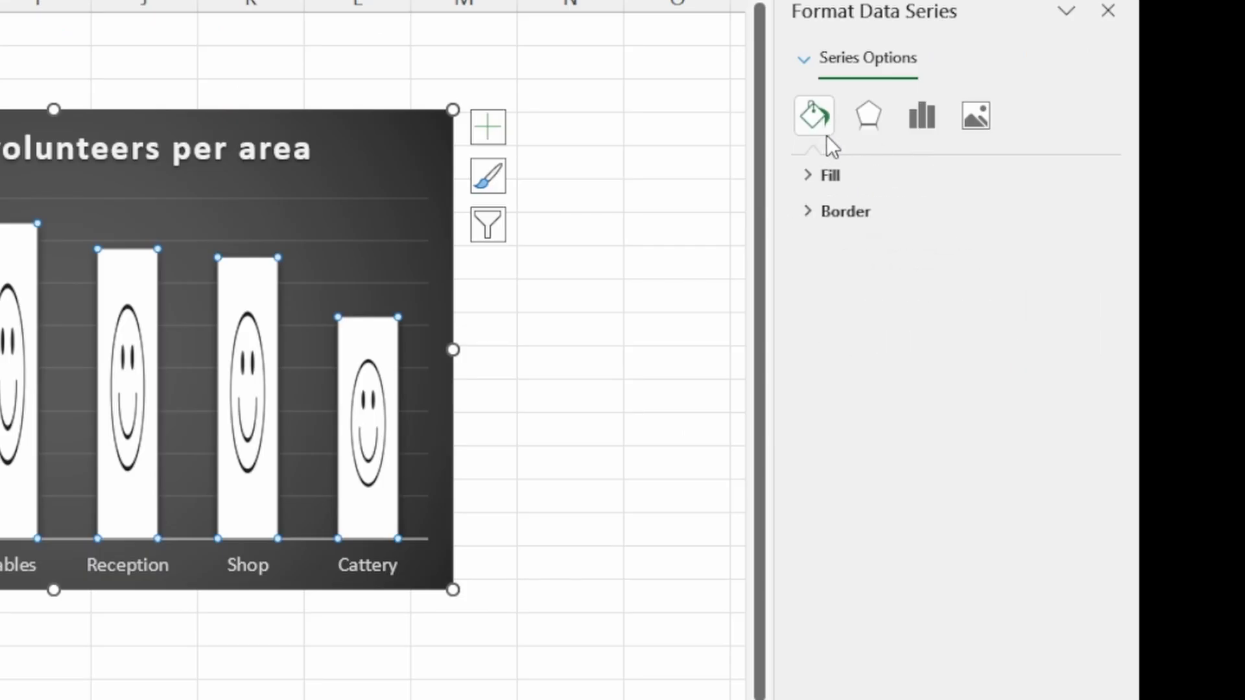
{"action": "left_click", "coordinate": [811, 173]}
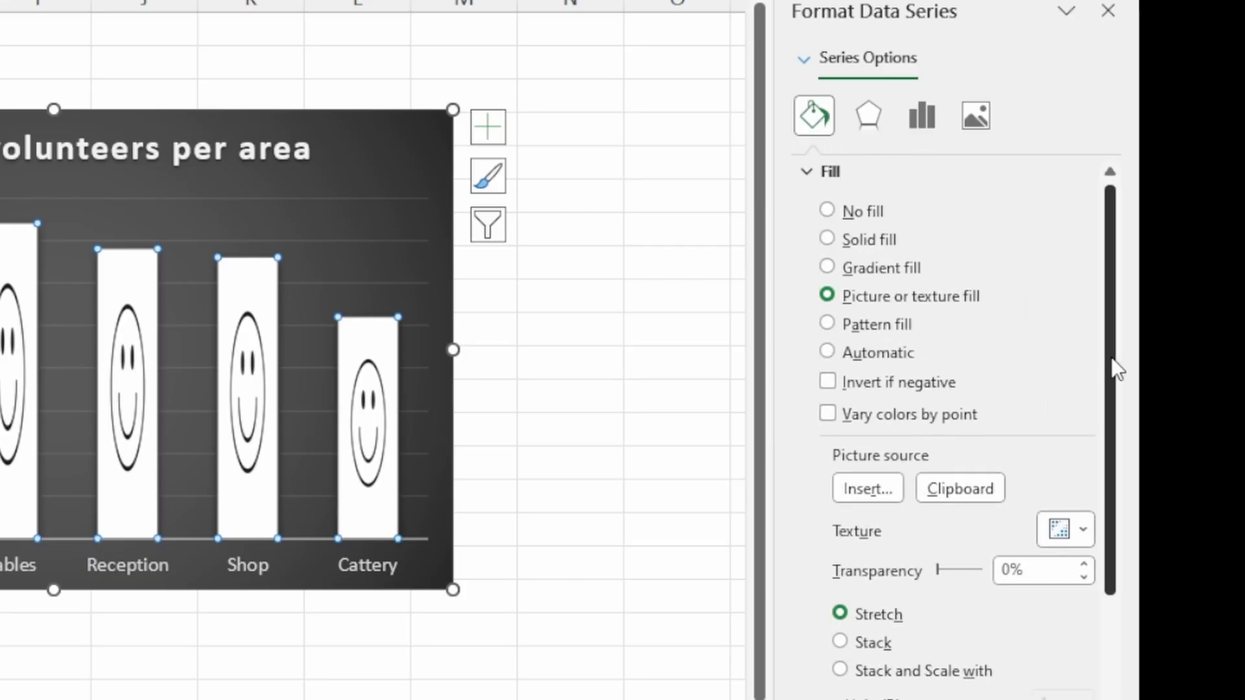
{"action": "left_click_drag", "start_coordinate": [1111, 363], "coordinate": [1123, 525]}
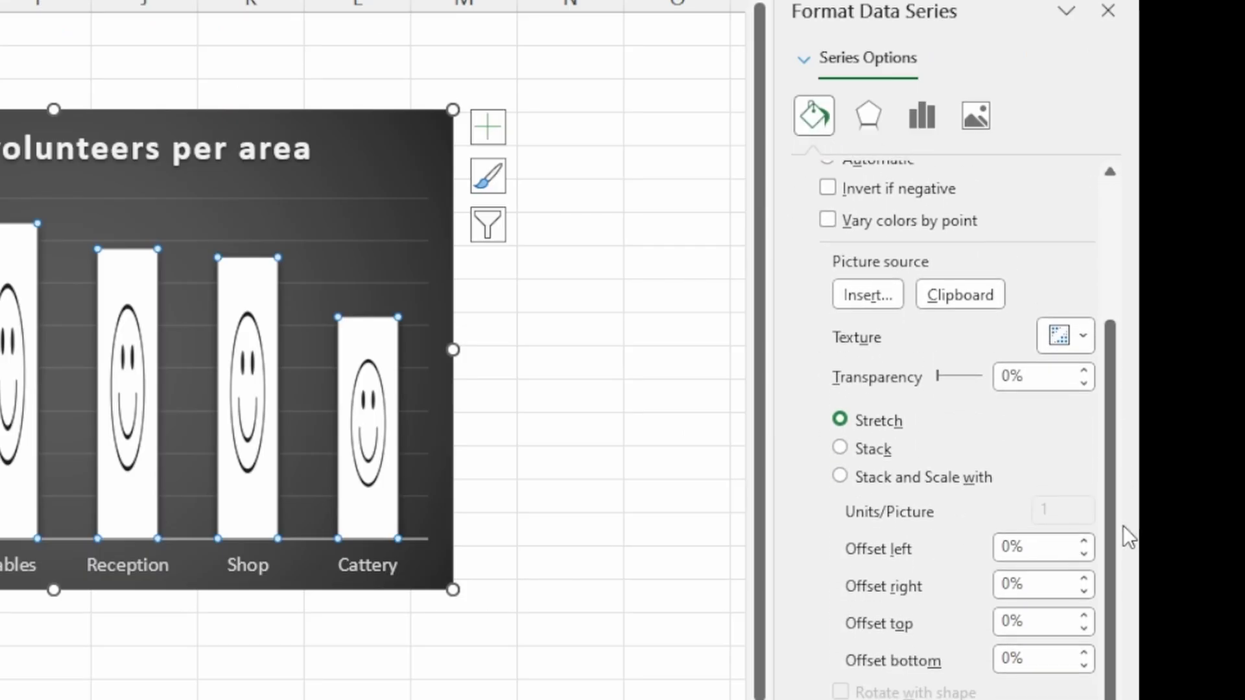
{"action": "left_click", "coordinate": [840, 448]}
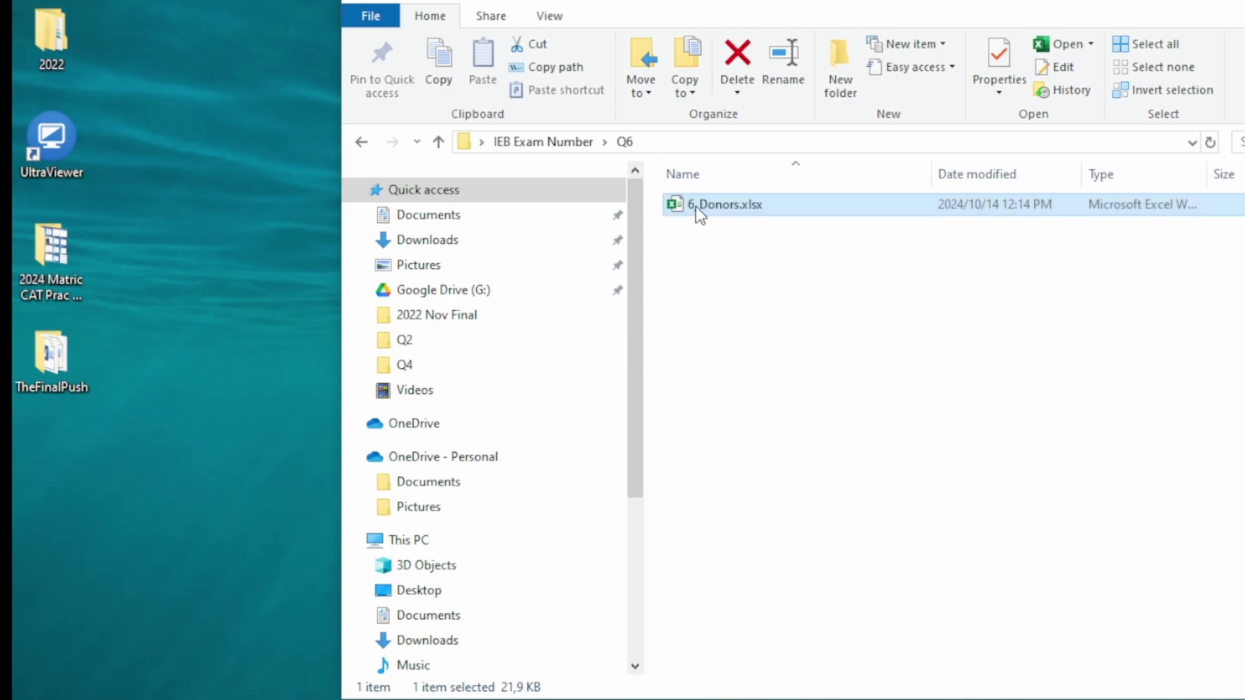
Open 6_Donors.xlsx from the Q6 folder and look over the cells marked Q6.1 to Q6.6.
{"action": "double_click", "coordinate": [725, 205]}
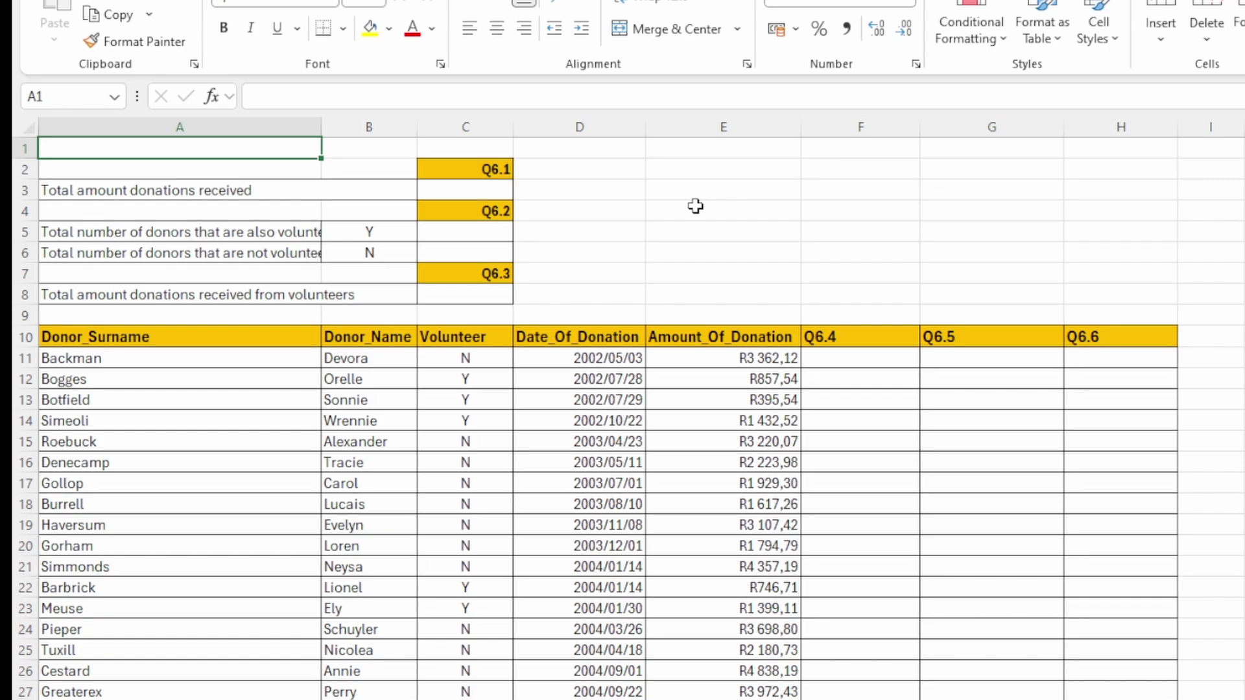
{"action": "left_click", "coordinate": [496, 170]}
{"action": "left_click", "coordinate": [500, 209]}
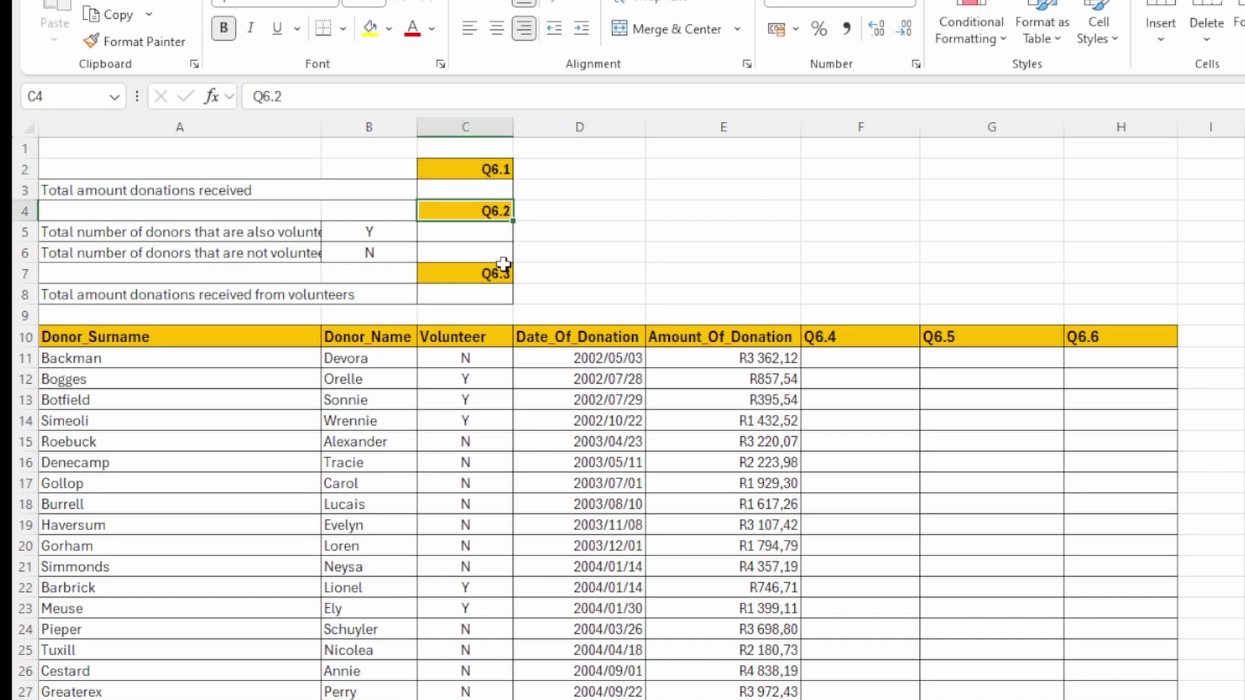
{"action": "left_click", "coordinate": [503, 269]}
{"action": "left_click", "coordinate": [879, 334]}
{"action": "left_click", "coordinate": [966, 335]}
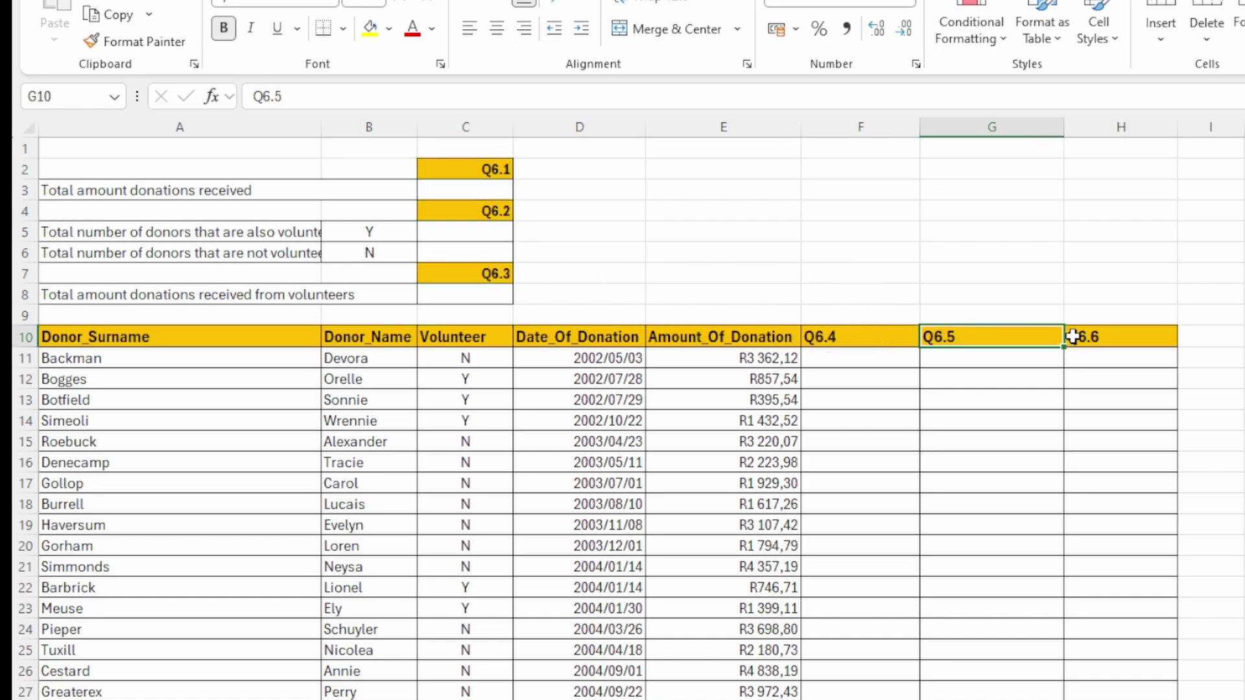
{"action": "left_click", "coordinate": [1146, 336]}
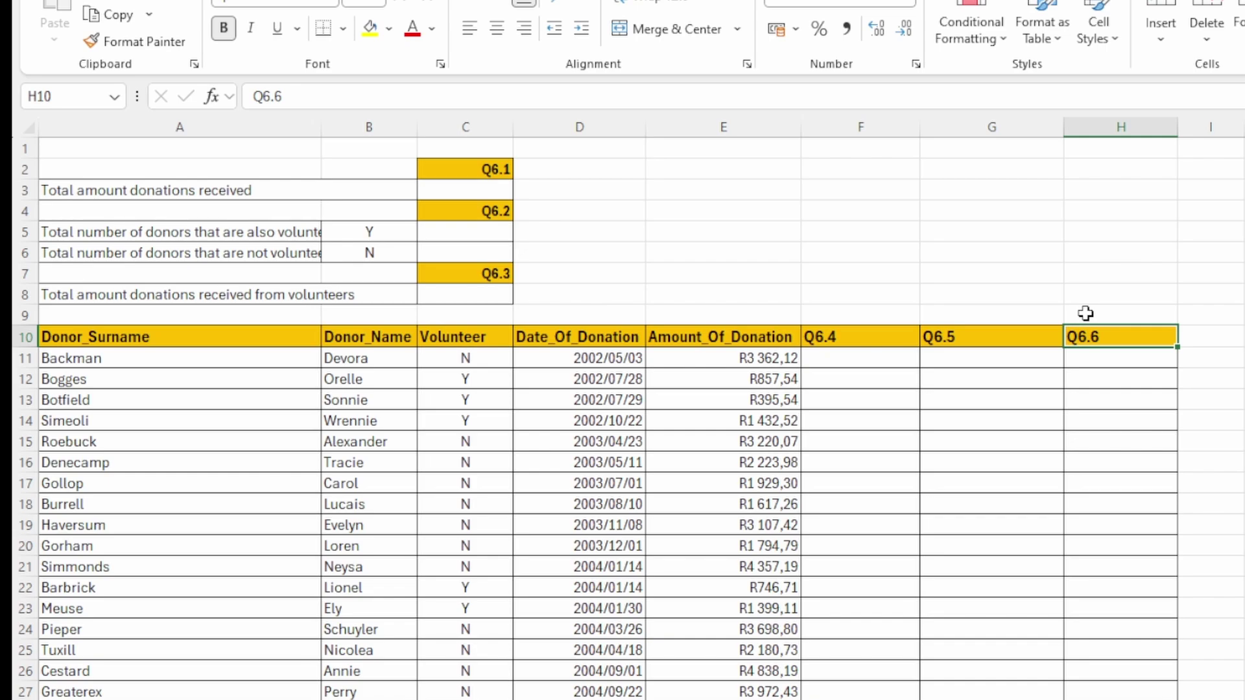
Total all donation amounts in C3 with the formula =SUM(E11:E210).
{"action": "left_click", "coordinate": [480, 189]}
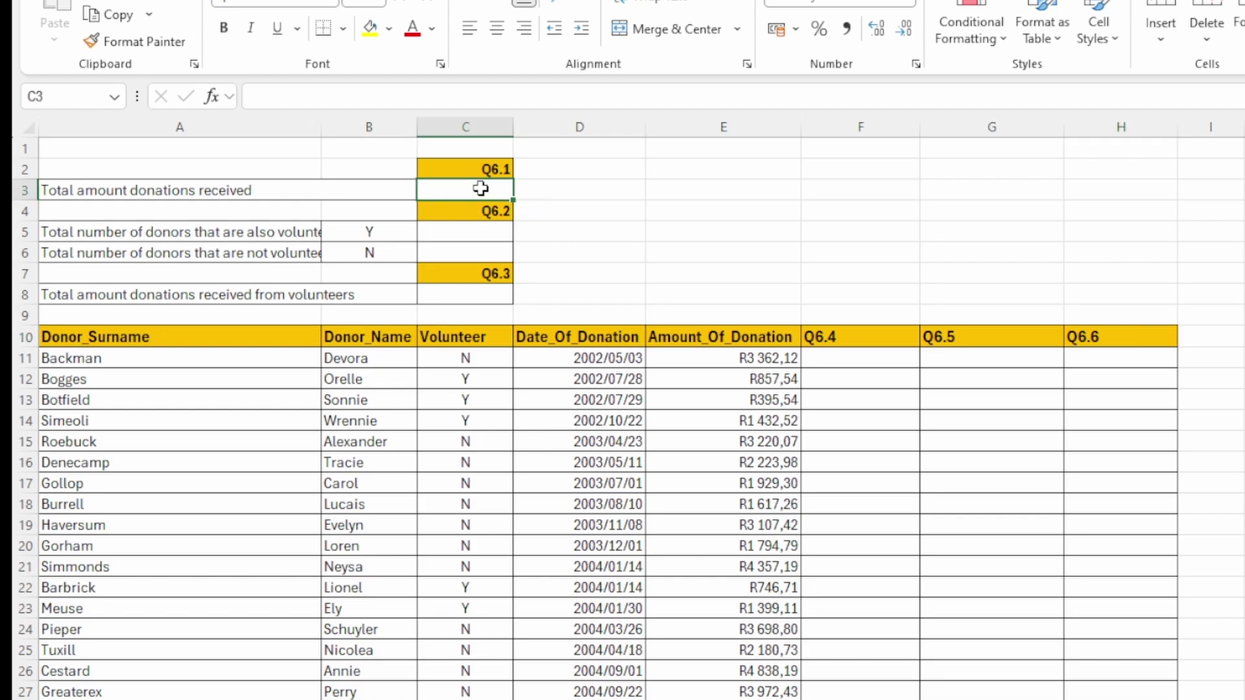
{"action": "type", "text": "=sum("}
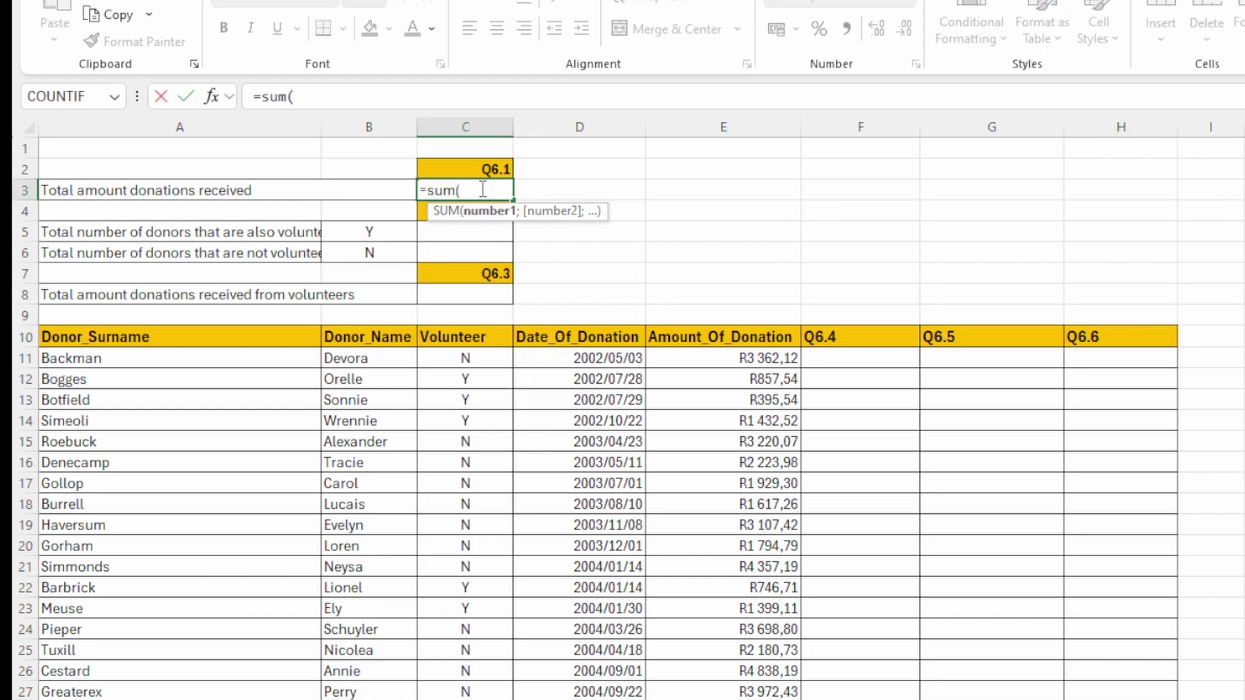
{"action": "left_click_drag", "start_coordinate": [759, 357], "coordinate": [776, 691]}
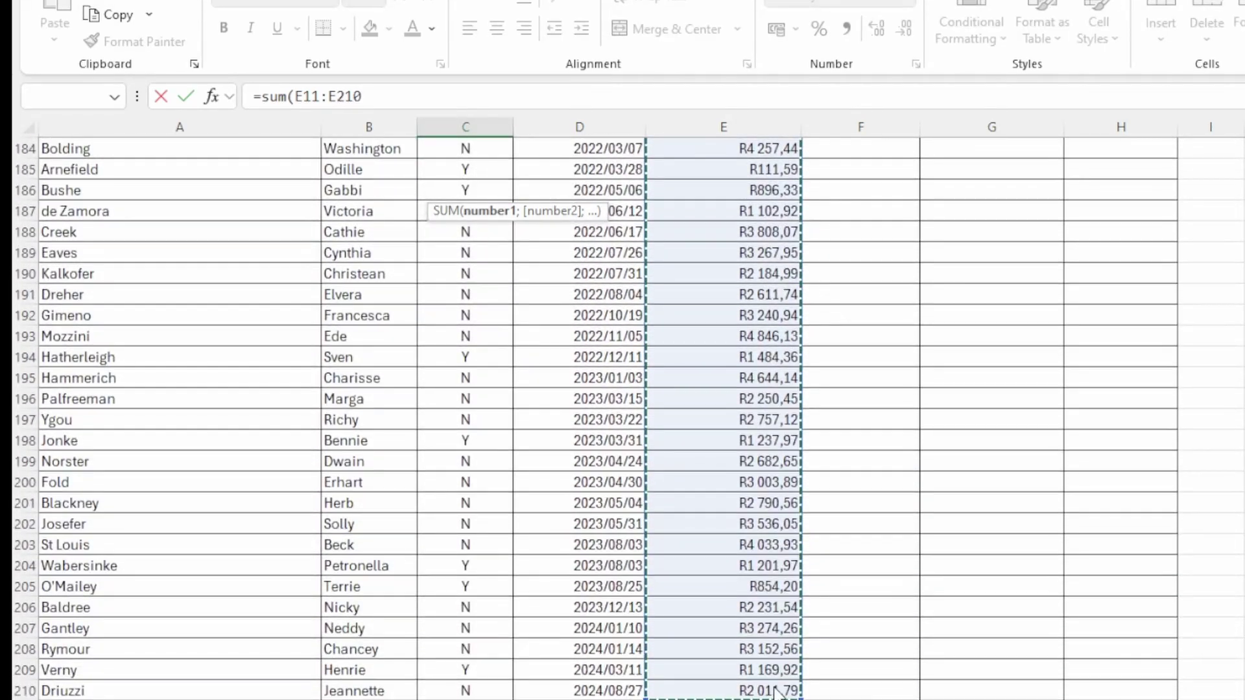
{"action": "key", "text": "Return"}
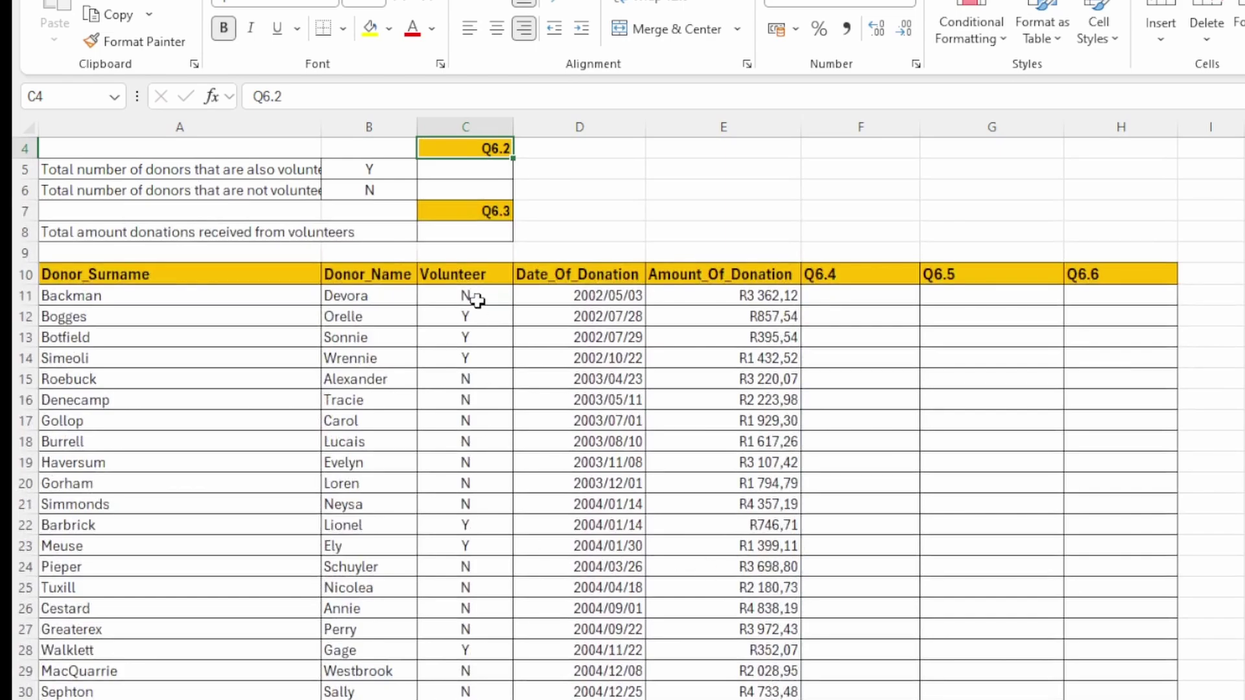
{"action": "scroll", "coordinate": [472, 304], "scroll_direction": "up", "scroll_amount": 1}
{"action": "left_click", "coordinate": [460, 192]}
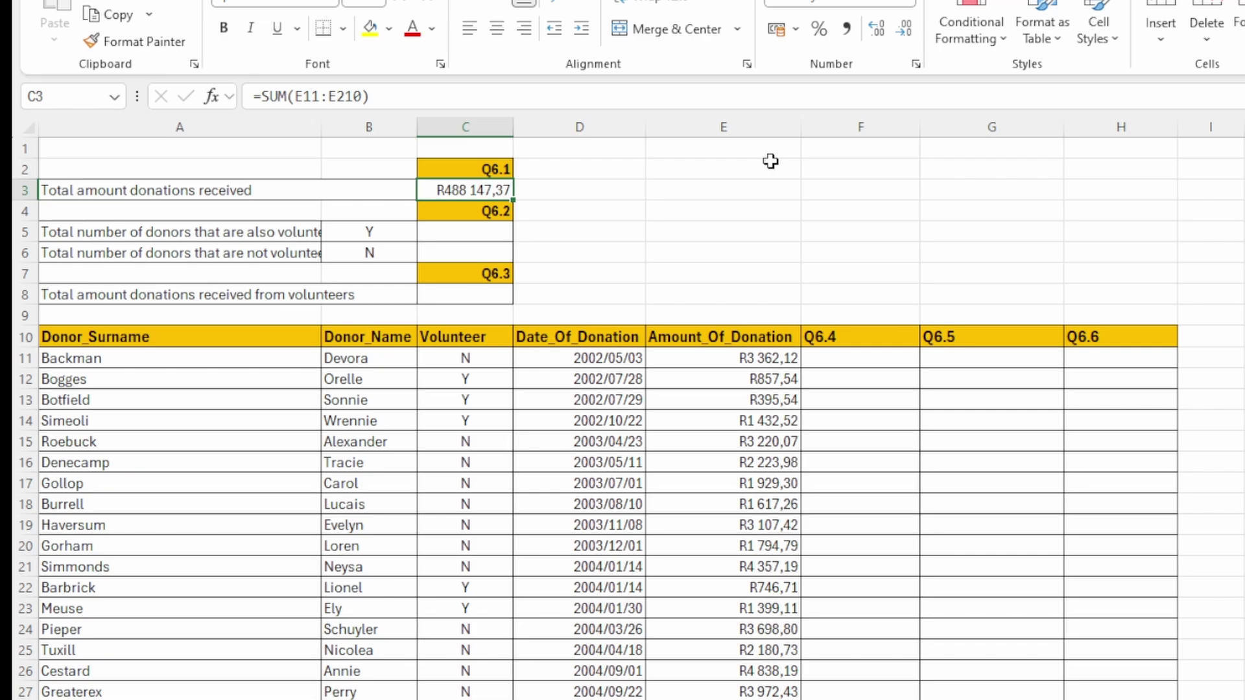
Examine the donor names and the Y and N entries in the Volunteer column of the first donor rows.
{"action": "left_click", "coordinate": [129, 361]}
{"action": "left_click", "coordinate": [375, 355]}
{"action": "left_click", "coordinate": [474, 357]}
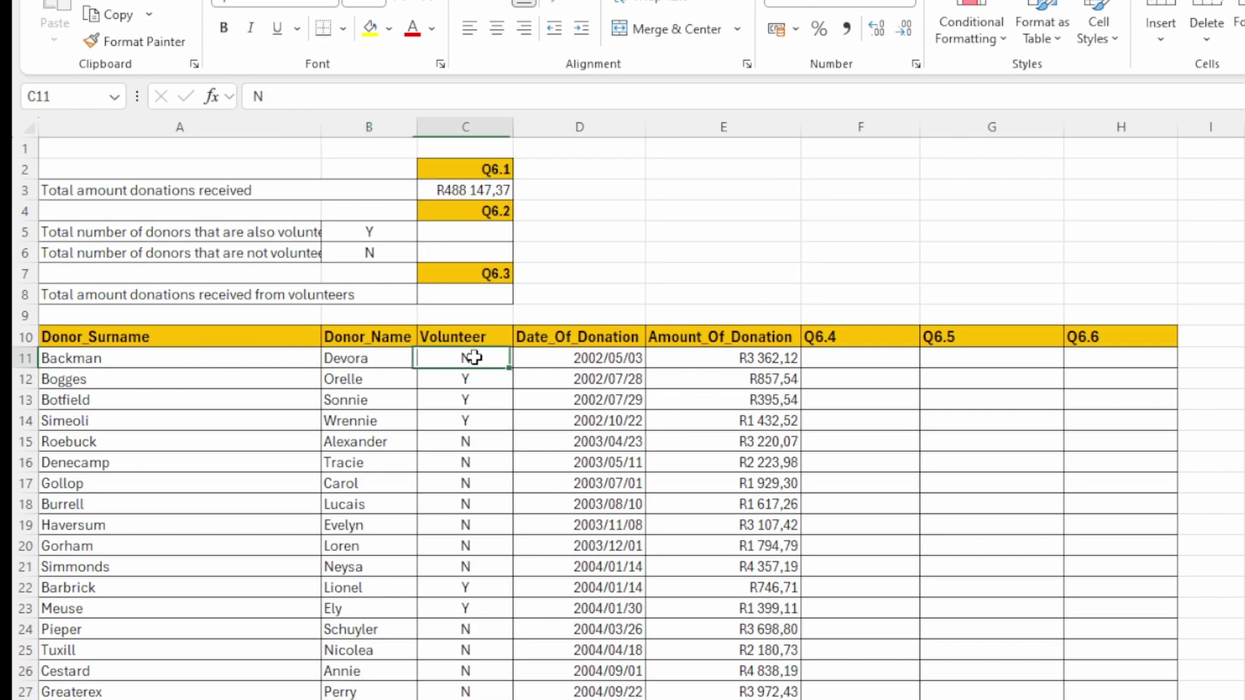
{"action": "left_click", "coordinate": [486, 393]}
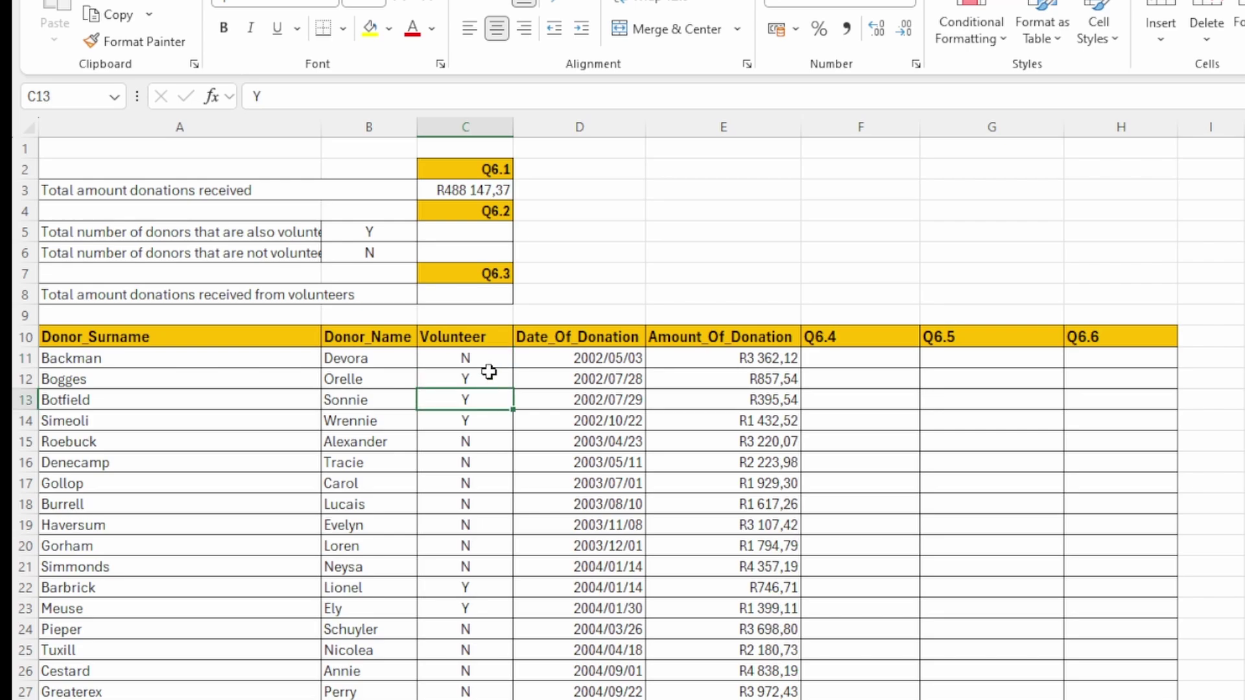
{"action": "left_click", "coordinate": [489, 372]}
{"action": "left_click", "coordinate": [490, 363]}
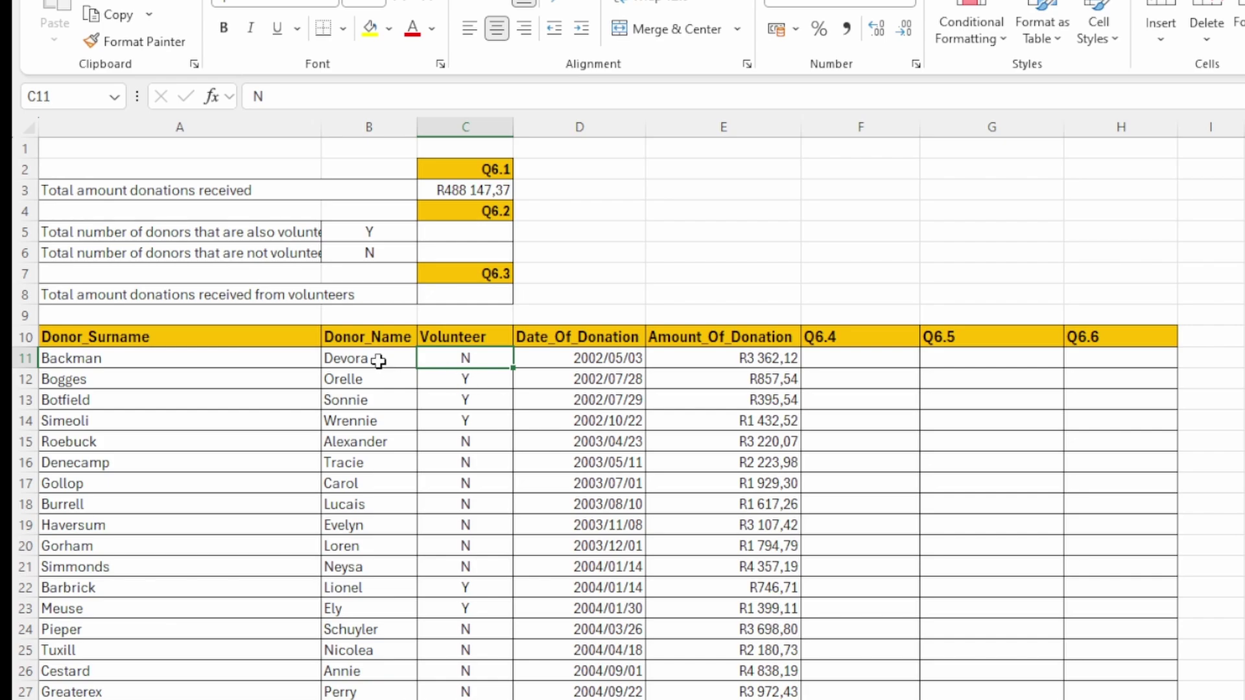
{"action": "left_click_drag", "start_coordinate": [381, 358], "coordinate": [389, 464]}
{"action": "left_click_drag", "start_coordinate": [465, 378], "coordinate": [467, 444]}
{"action": "left_click", "coordinate": [472, 483]}
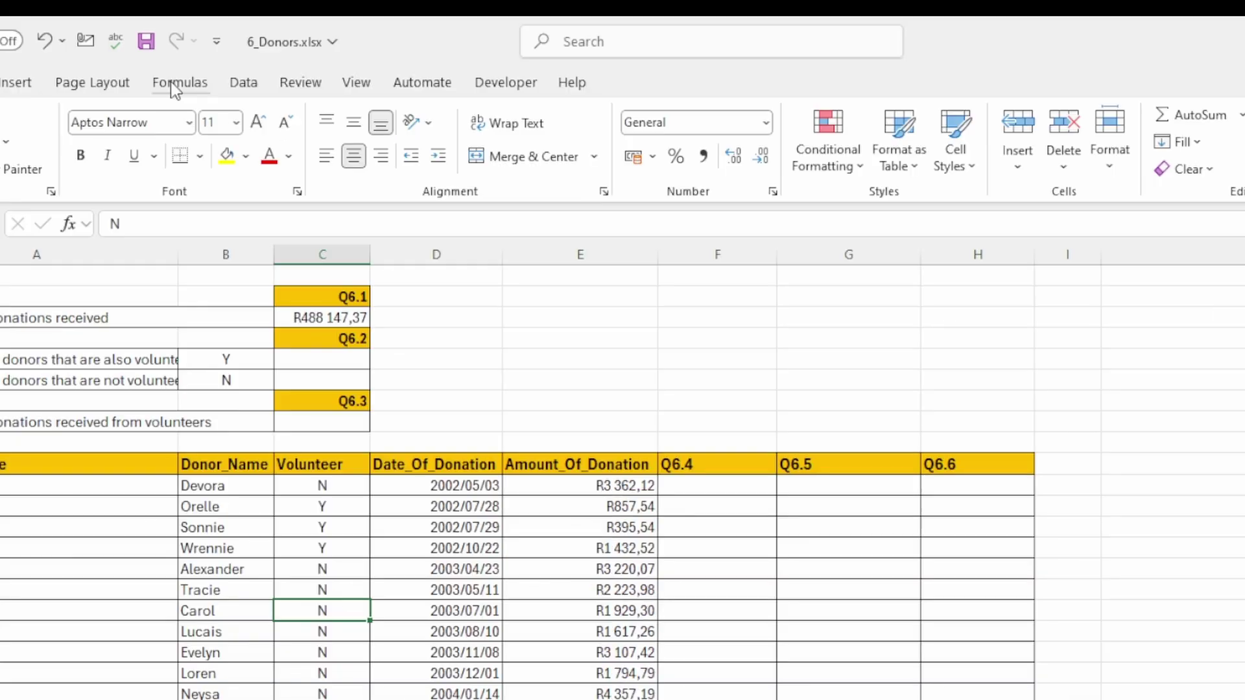
{"action": "left_click", "coordinate": [170, 81]}
{"action": "left_click", "coordinate": [211, 96]}
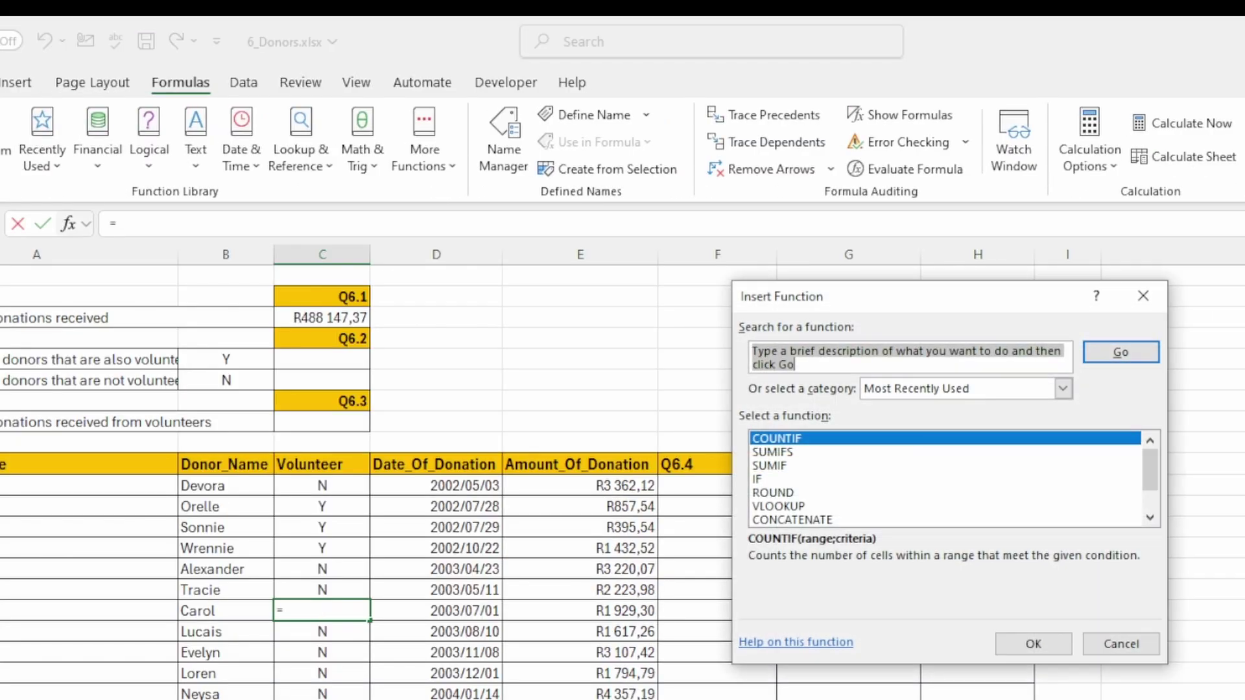
{"action": "double_click", "coordinate": [843, 444]}
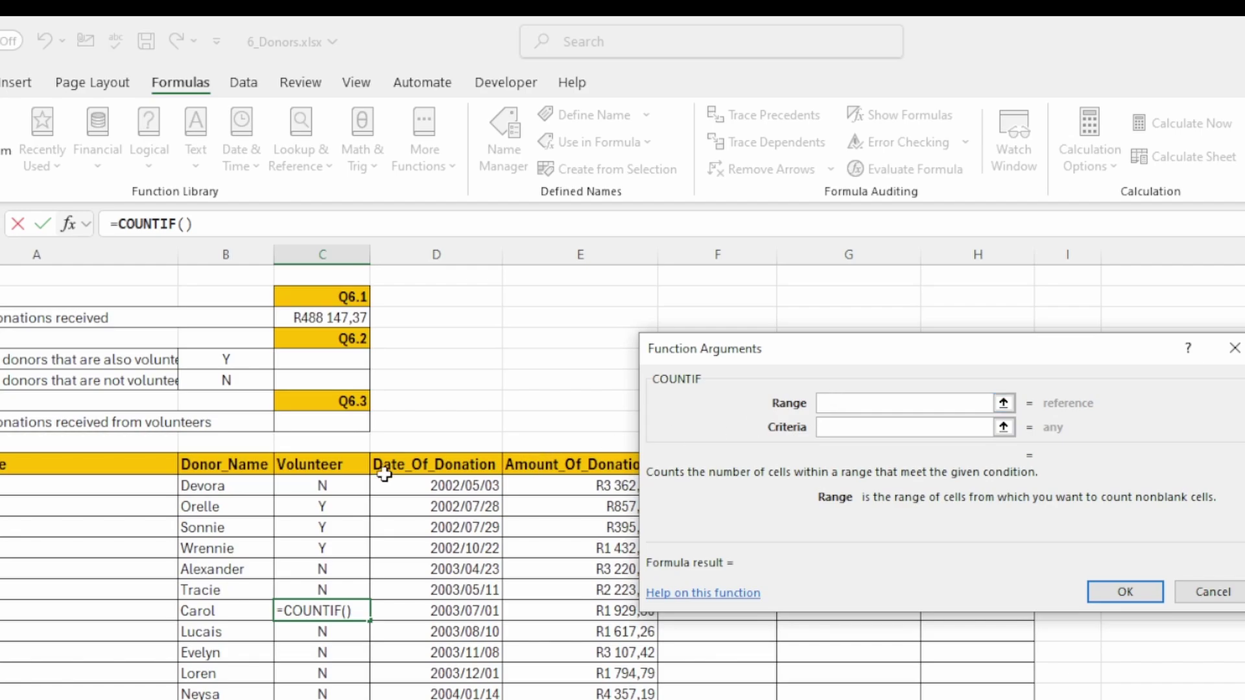
{"action": "left_click_drag", "start_coordinate": [323, 486], "coordinate": [324, 699]}
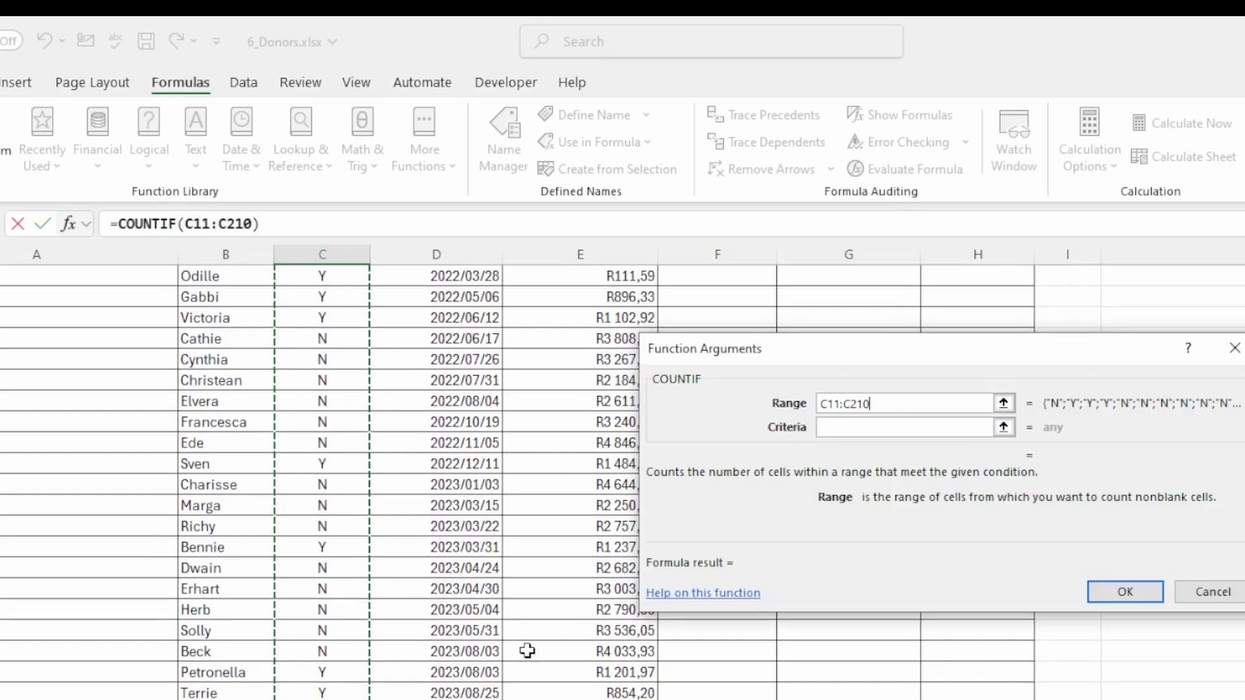
{"action": "left_click", "coordinate": [923, 428]}
{"action": "type", "text": "Y"}
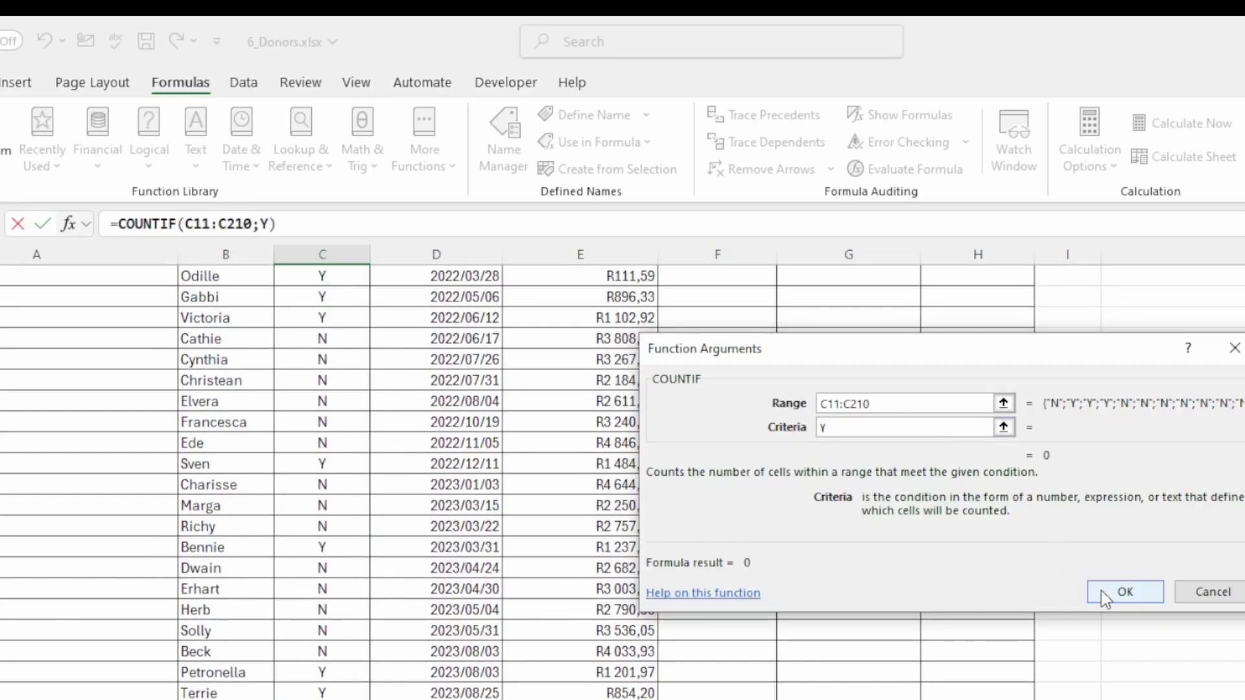
{"action": "left_click", "coordinate": [1188, 589]}
{"action": "scroll", "coordinate": [14, 431], "scroll_direction": "up", "scroll_amount": 5}
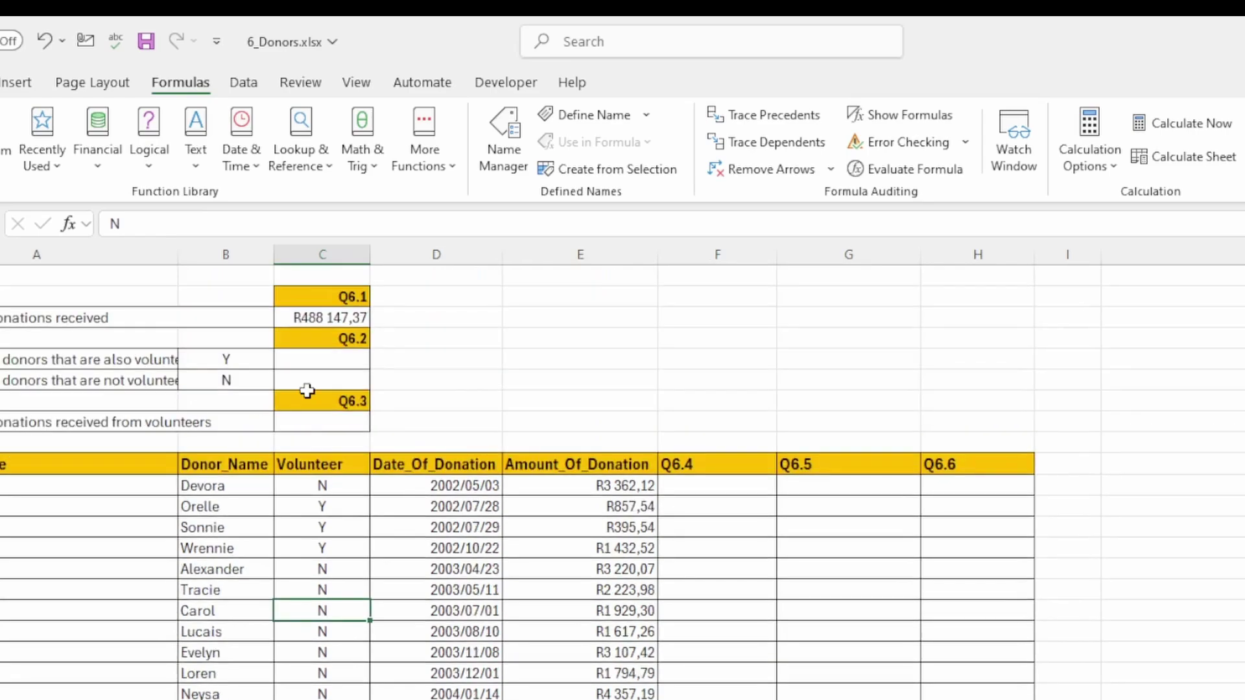
Count the donors who are volunteers in C5 with the formula =COUNTIF(C11:C210;"Y").
{"action": "left_click", "coordinate": [310, 362]}
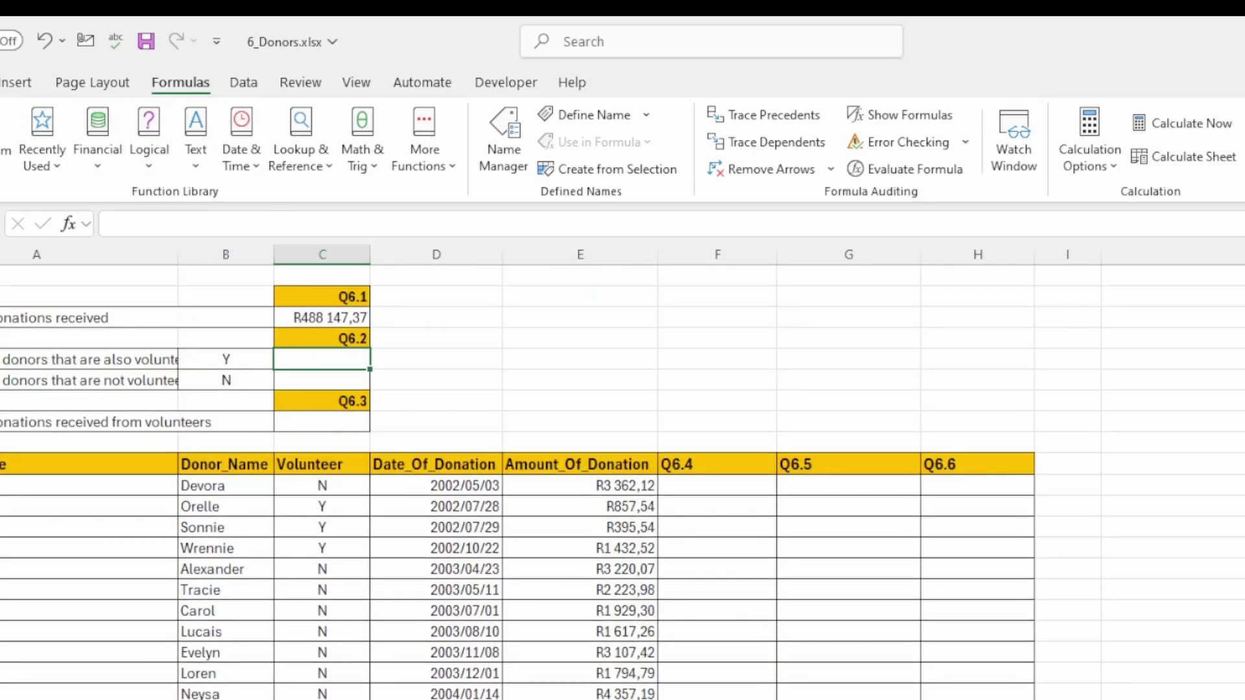
{"action": "left_click", "coordinate": [77, 223]}
{"action": "double_click", "coordinate": [818, 437]}
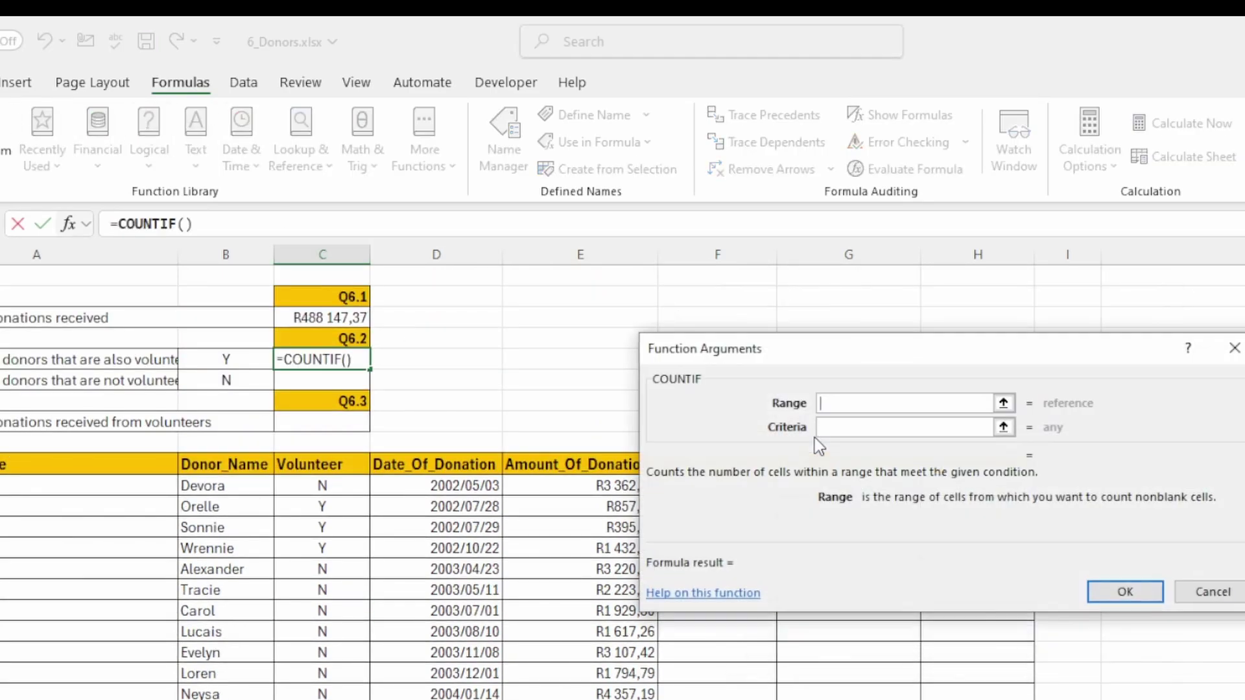
{"action": "left_click_drag", "start_coordinate": [329, 488], "coordinate": [325, 691]}
{"action": "left_click", "coordinate": [879, 428]}
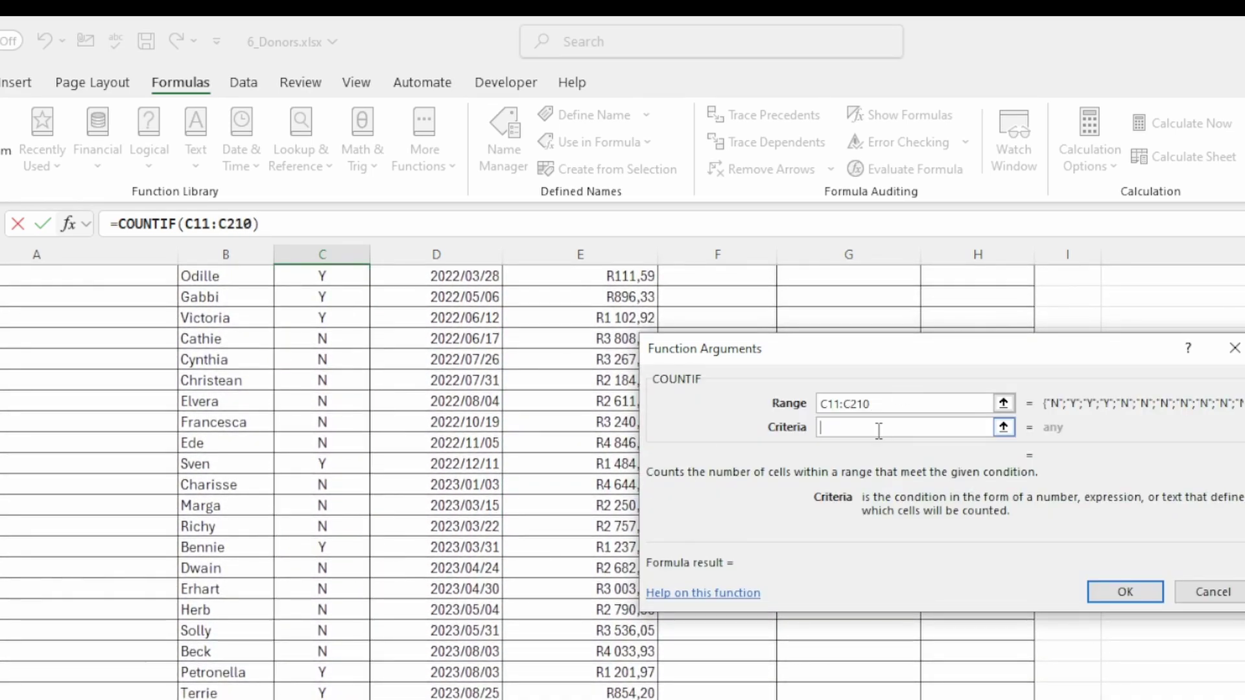
{"action": "type", "text": "Y"}
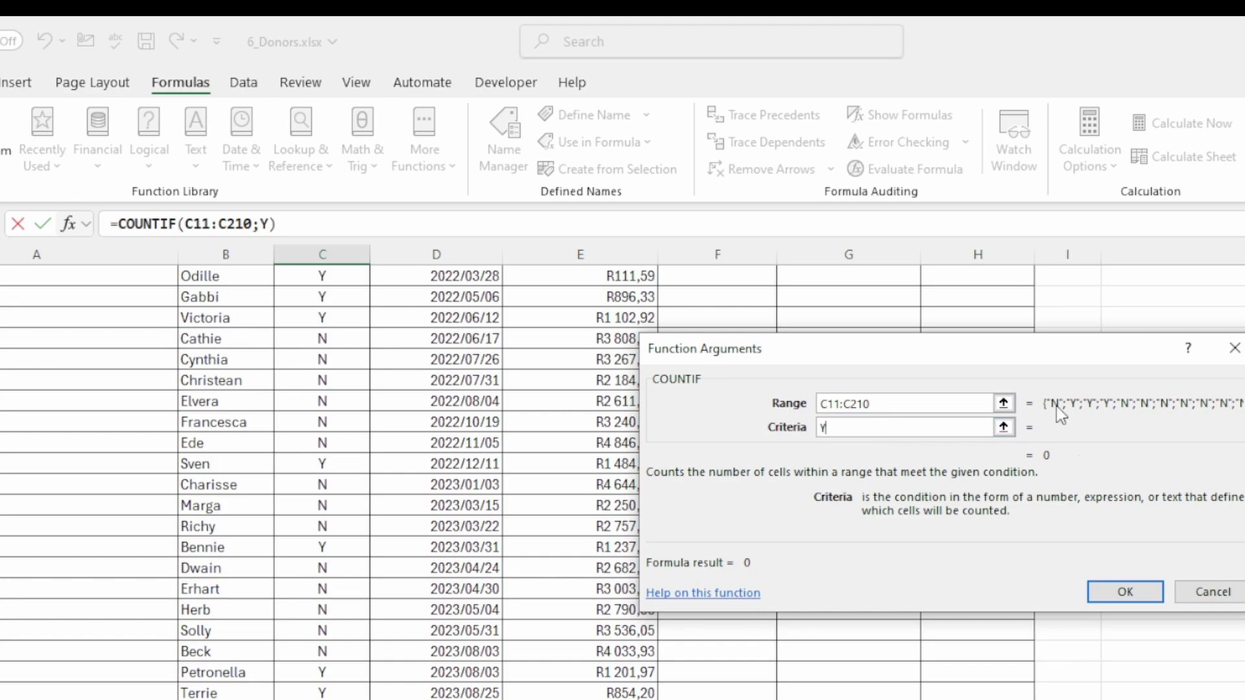
{"action": "left_click", "coordinate": [1126, 591]}
{"action": "scroll", "coordinate": [454, 467], "scroll_direction": "up", "scroll_amount": 1}
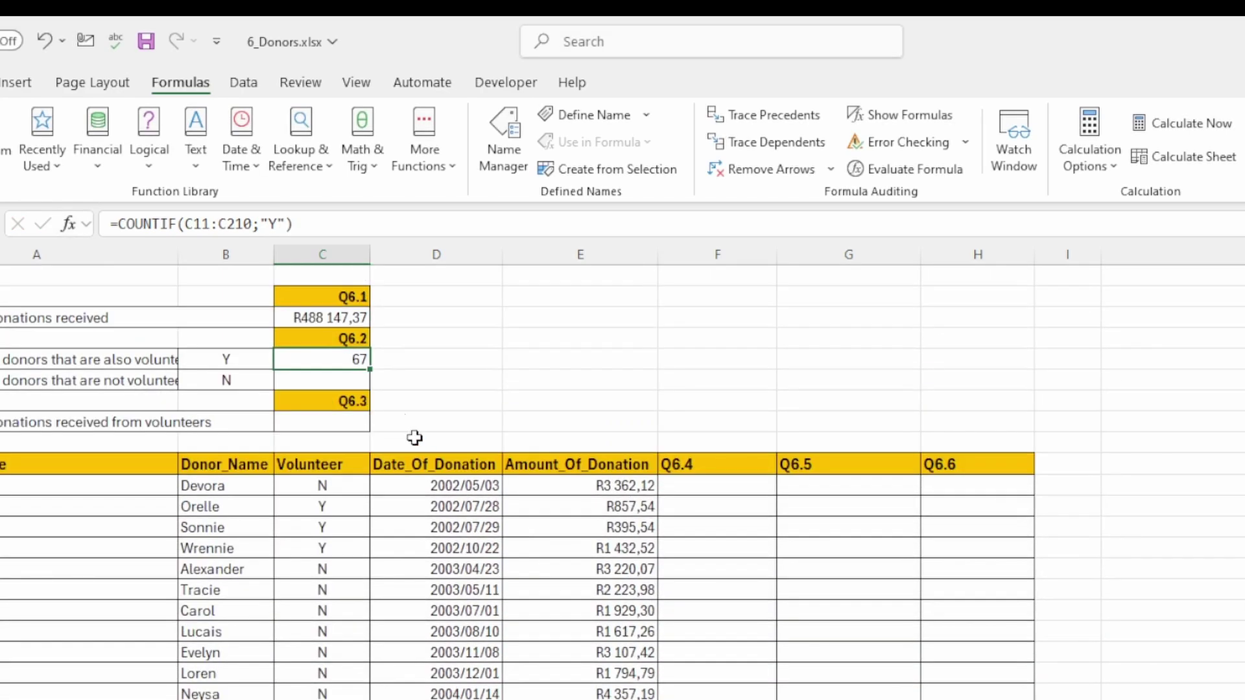
Enter a COUNTIF formula in C6 for the non-volunteers, with range C11:C210 and the unquoted criterion N.
{"action": "left_click", "coordinate": [326, 381]}
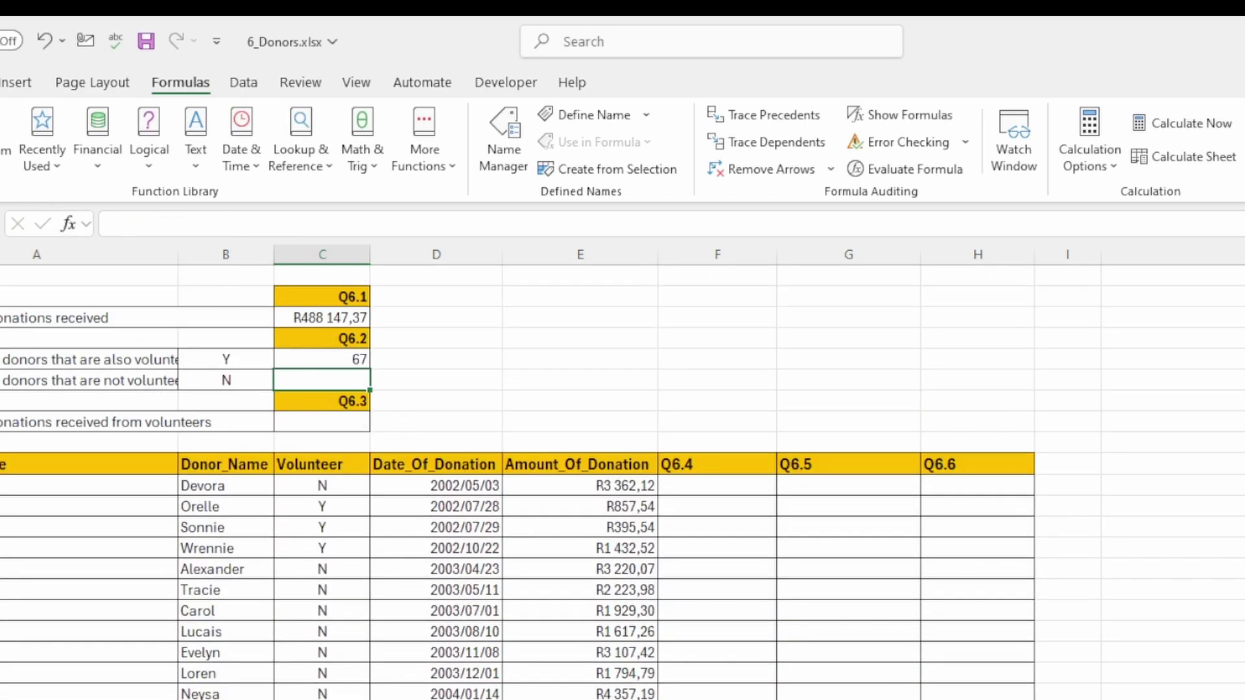
{"action": "type", "text": "="}
{"action": "key", "text": "shift+F3"}
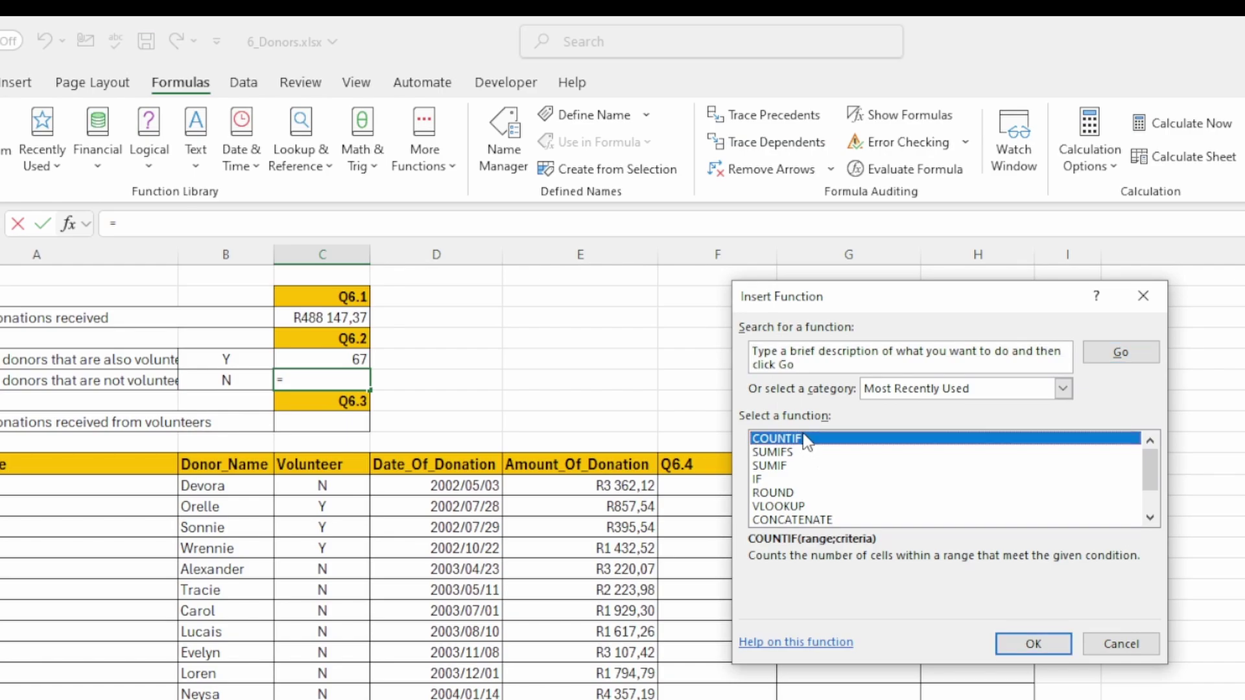
{"action": "double_click", "coordinate": [808, 437]}
{"action": "left_click_drag", "start_coordinate": [320, 485], "coordinate": [322, 687]}
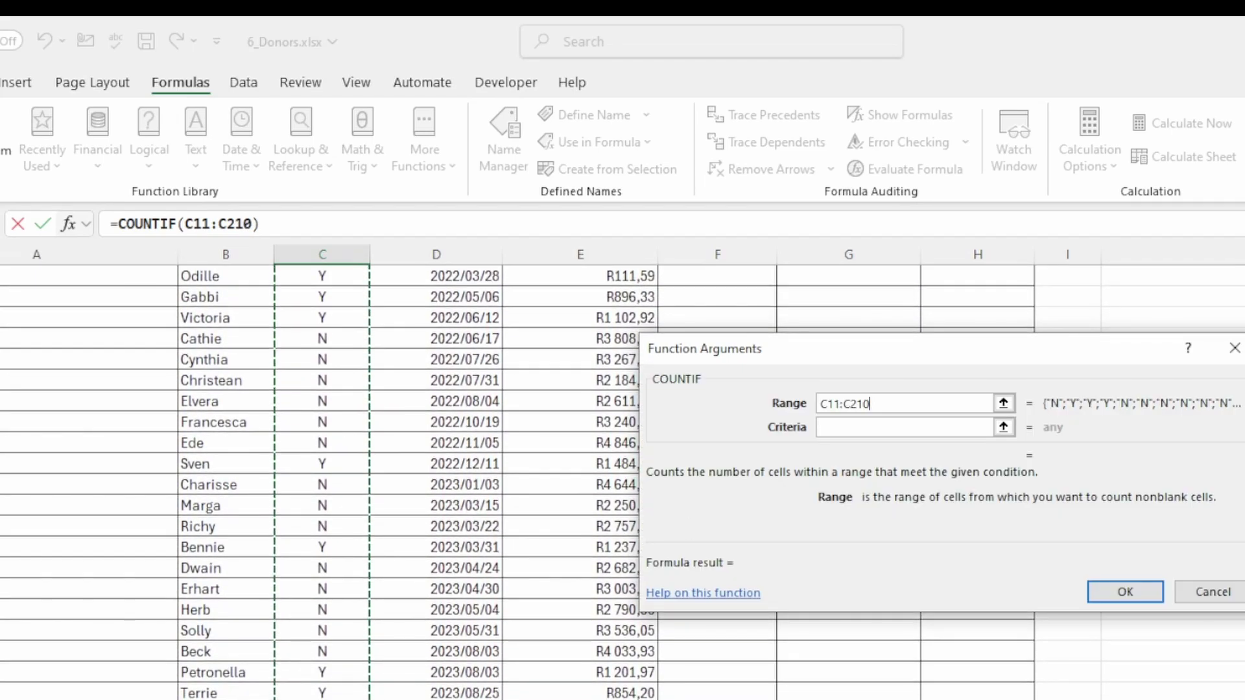
{"action": "left_click", "coordinate": [854, 429]}
{"action": "type", "text": "N"}
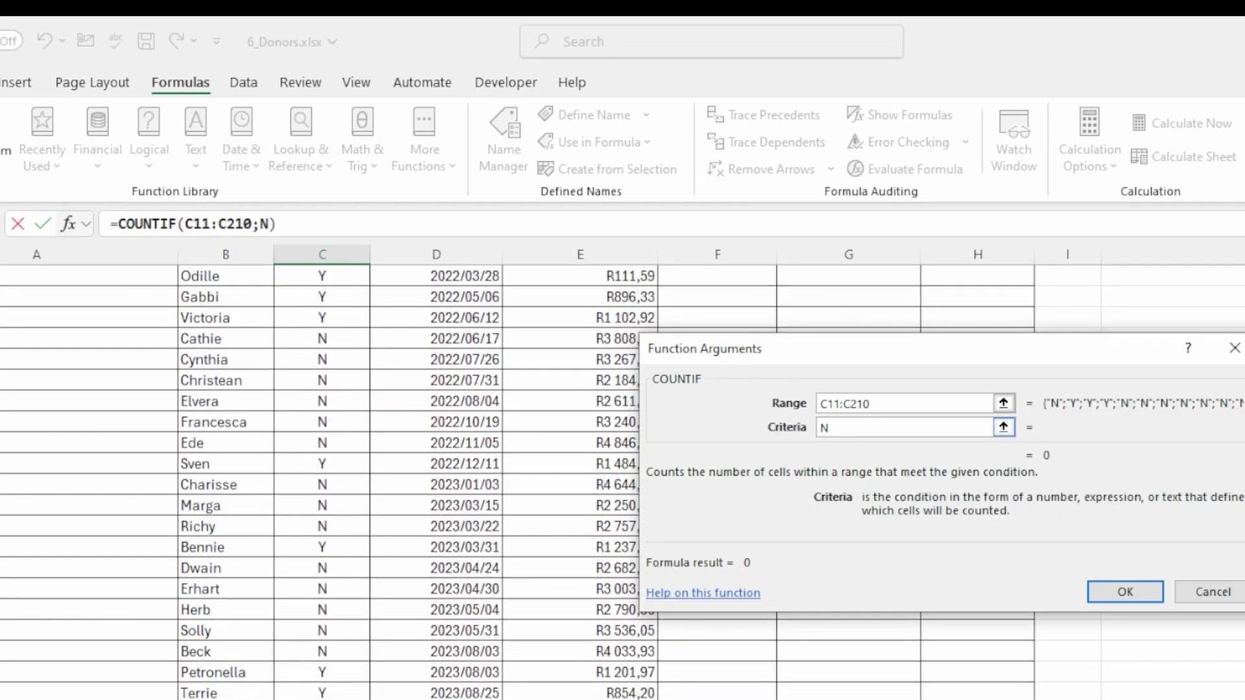
{"action": "left_click", "coordinate": [1117, 591]}
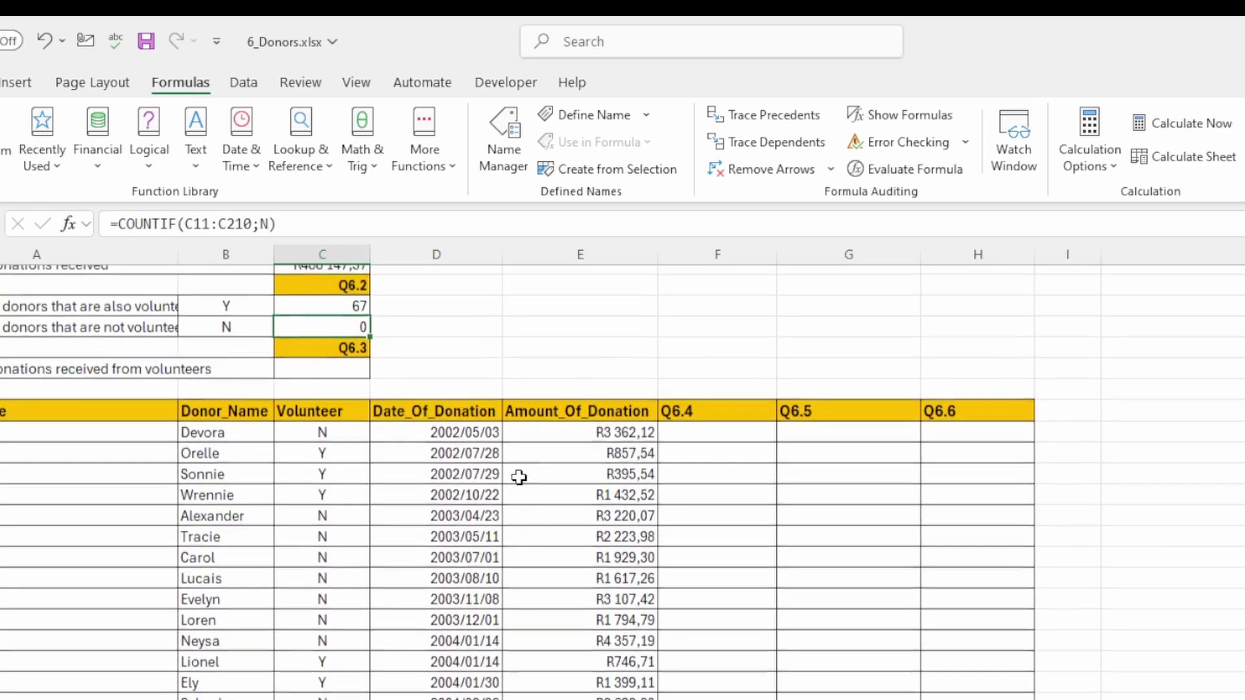
{"action": "scroll", "coordinate": [519, 477], "scroll_direction": "up", "scroll_amount": 1}
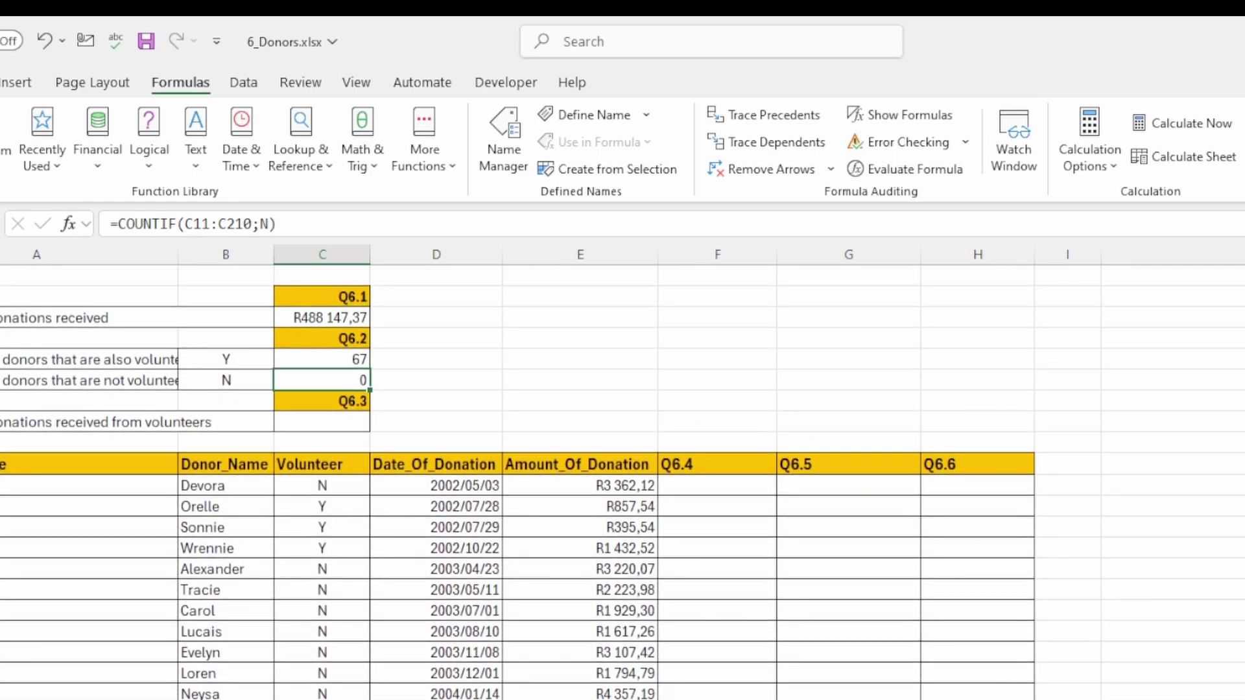
Review the COUNTIF formula in C5 and look through the Y and N entries of the Volunteer column.
{"action": "key", "text": "Left"}
{"action": "key", "text": "Left"}
{"action": "key", "text": "Right"}
{"action": "key", "text": "Right"}
{"action": "left_click", "coordinate": [339, 358]}
{"action": "double_click", "coordinate": [339, 359]}
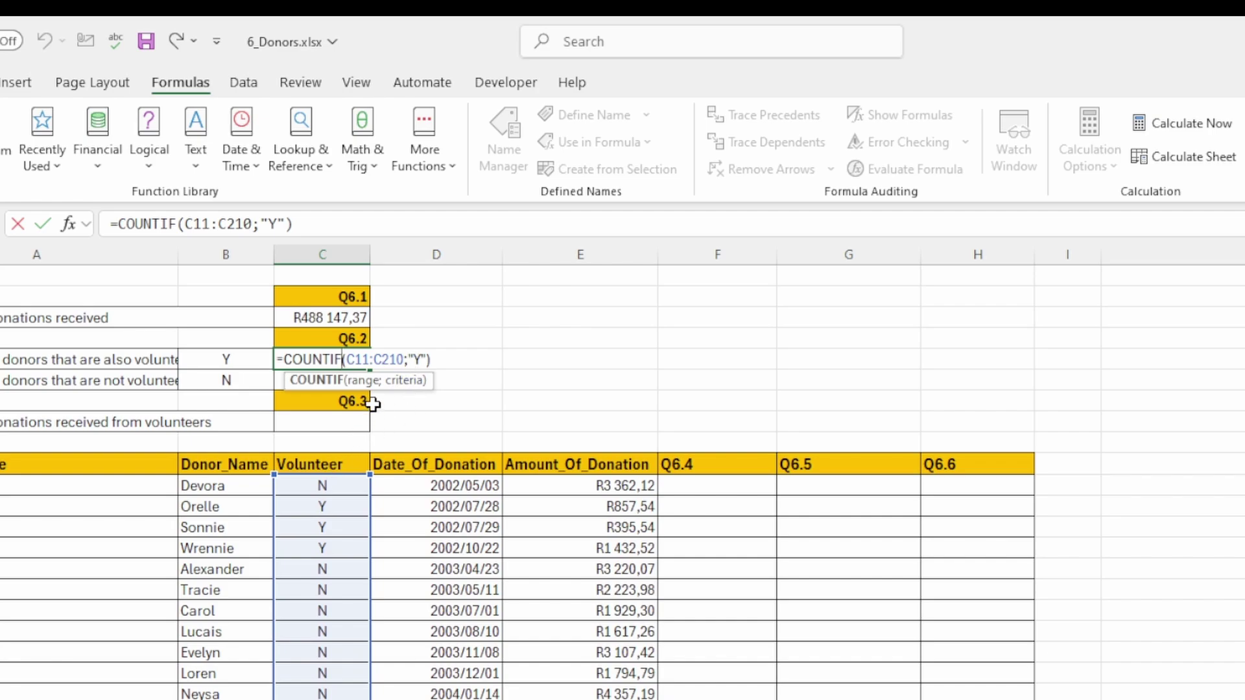
{"action": "key", "text": "Escape"}
{"action": "scroll", "coordinate": [373, 551], "scroll_direction": "down", "scroll_amount": 20}
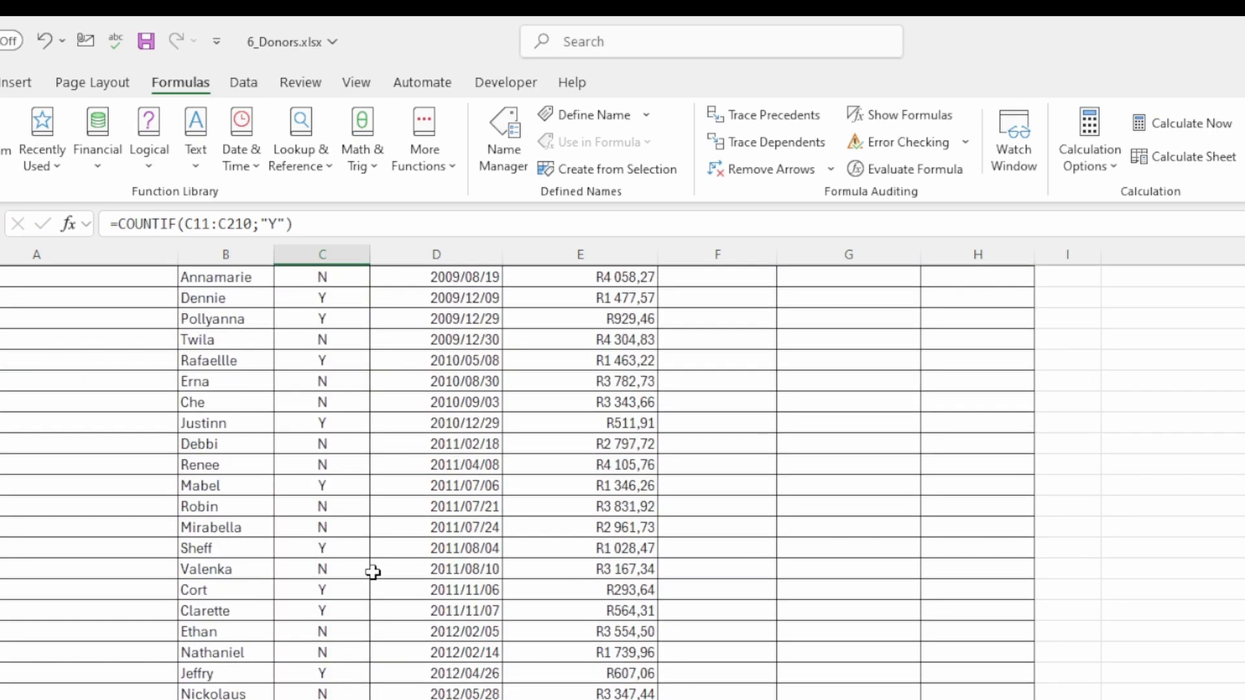
{"action": "scroll", "coordinate": [373, 572], "scroll_direction": "up", "scroll_amount": 20}
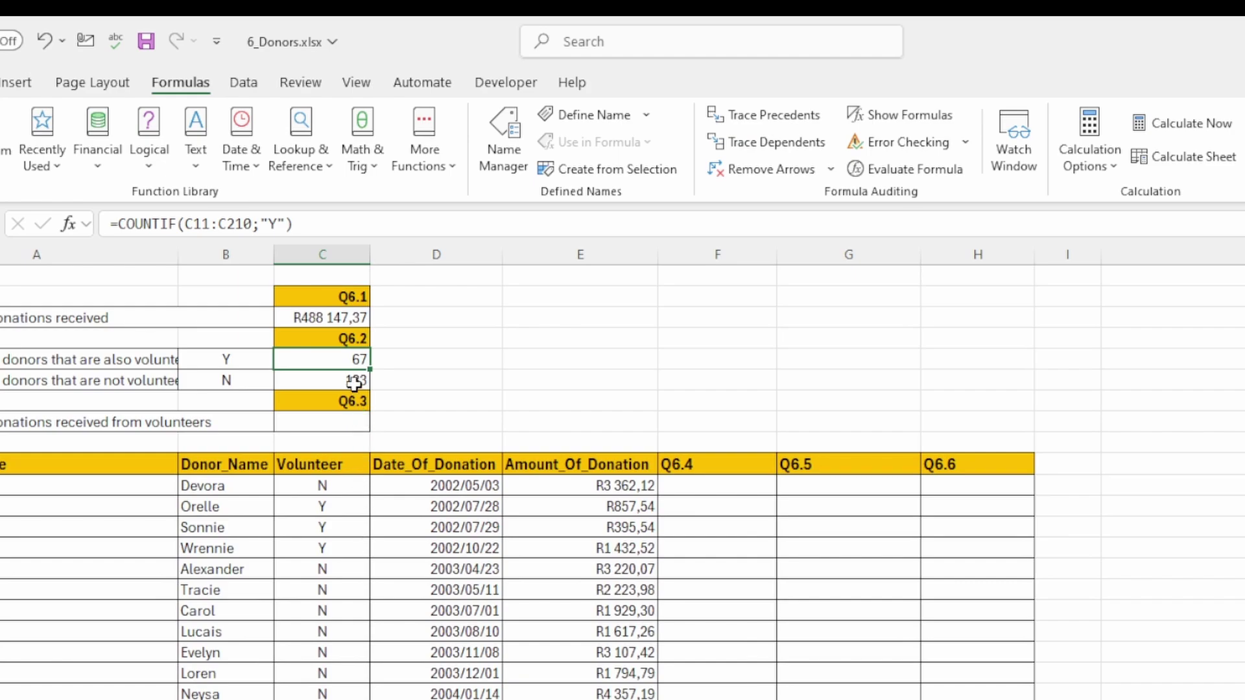
Replace the C11 criterion in C6 with "N" so the formula reads =COUNTIF(C11:C210;"N").
{"action": "double_click", "coordinate": [354, 384]}
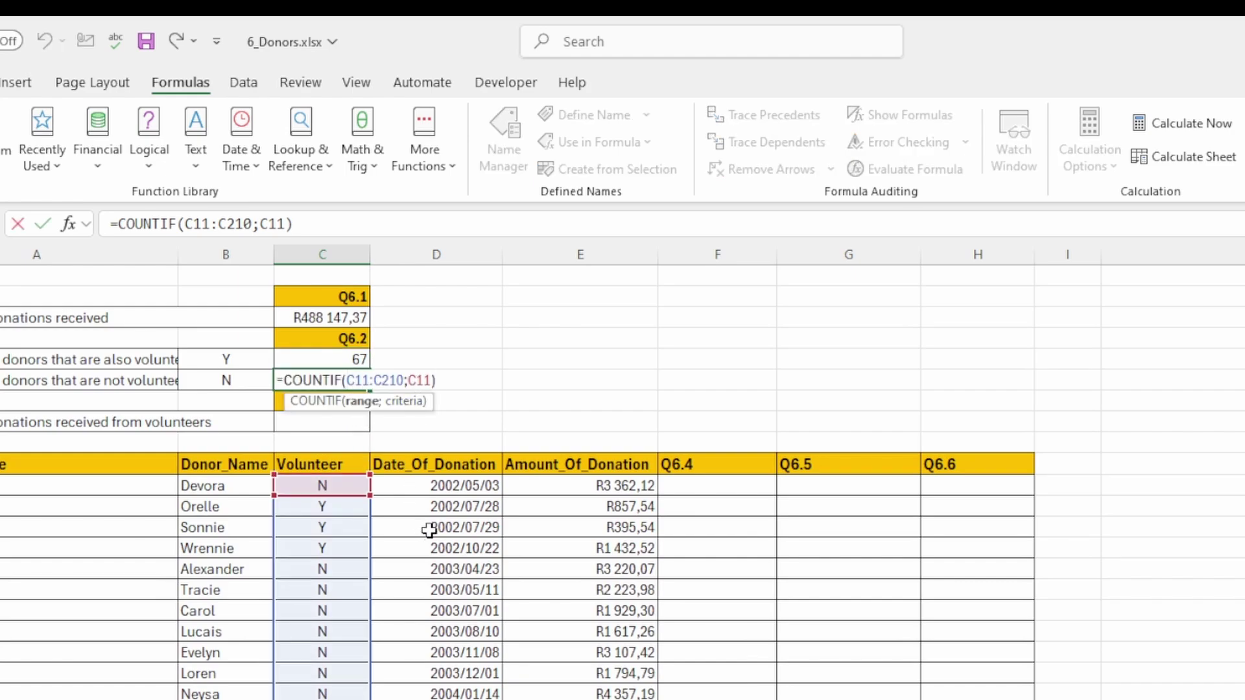
{"action": "left_click_drag", "start_coordinate": [407, 378], "coordinate": [430, 376]}
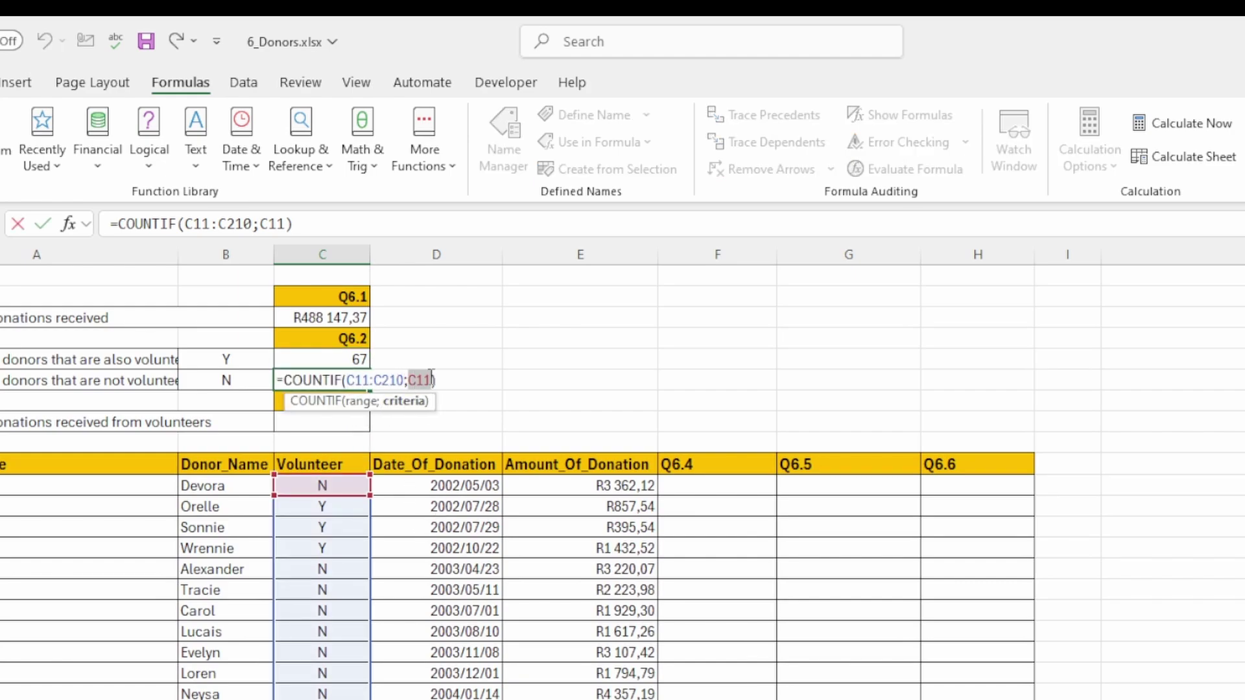
{"action": "type", "text": "\""}
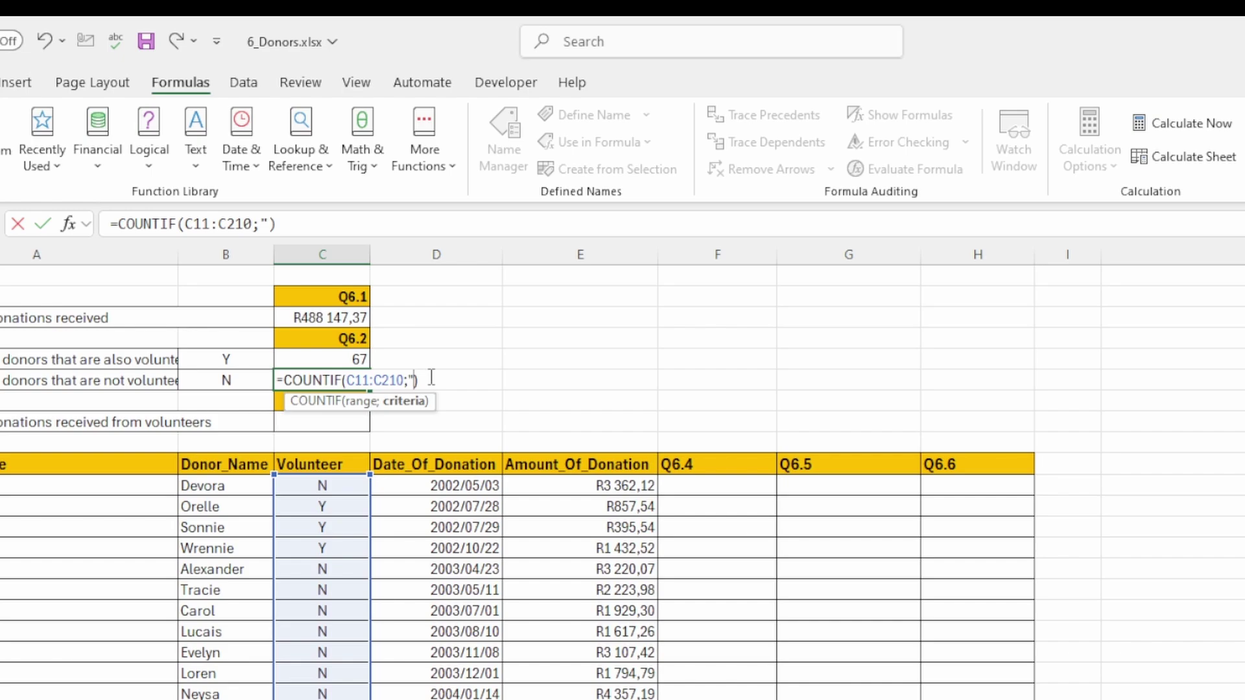
{"action": "type", "text": "N\""}
{"action": "key", "text": "Return"}
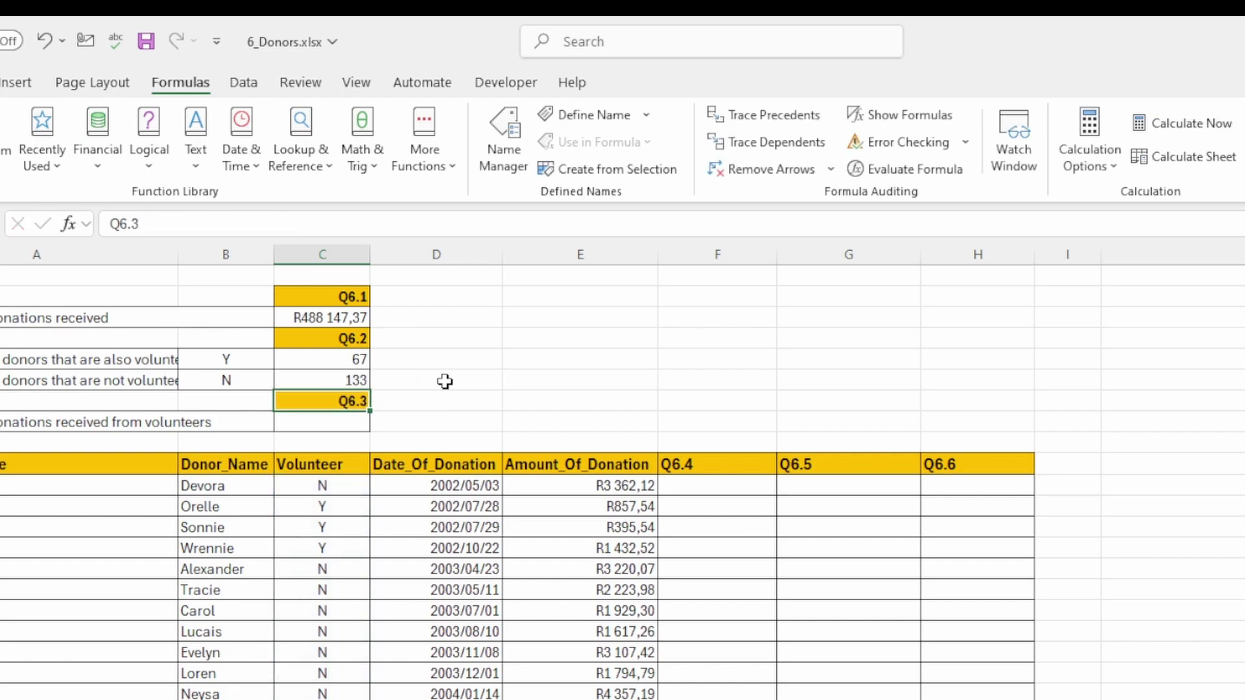
{"action": "left_click", "coordinate": [348, 379]}
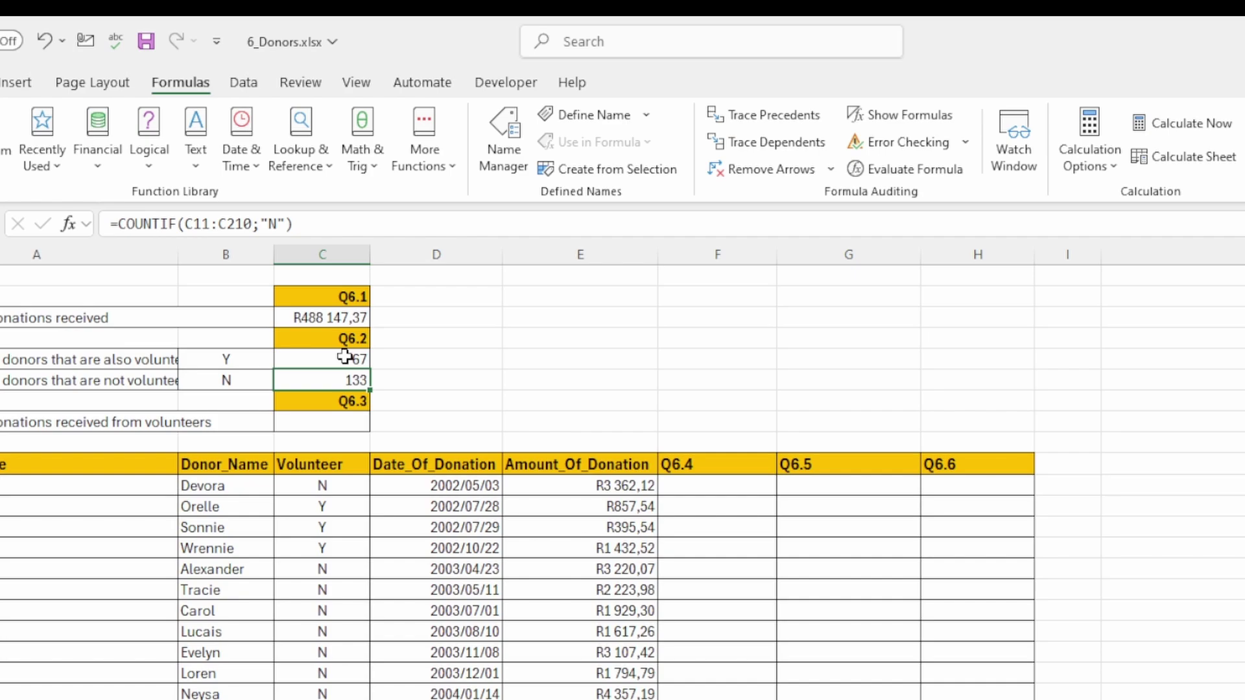
Start a SUMIF formula in C8 for the donations from volunteers, with range C11:C210 and criterion Y.
{"action": "left_click", "coordinate": [321, 424]}
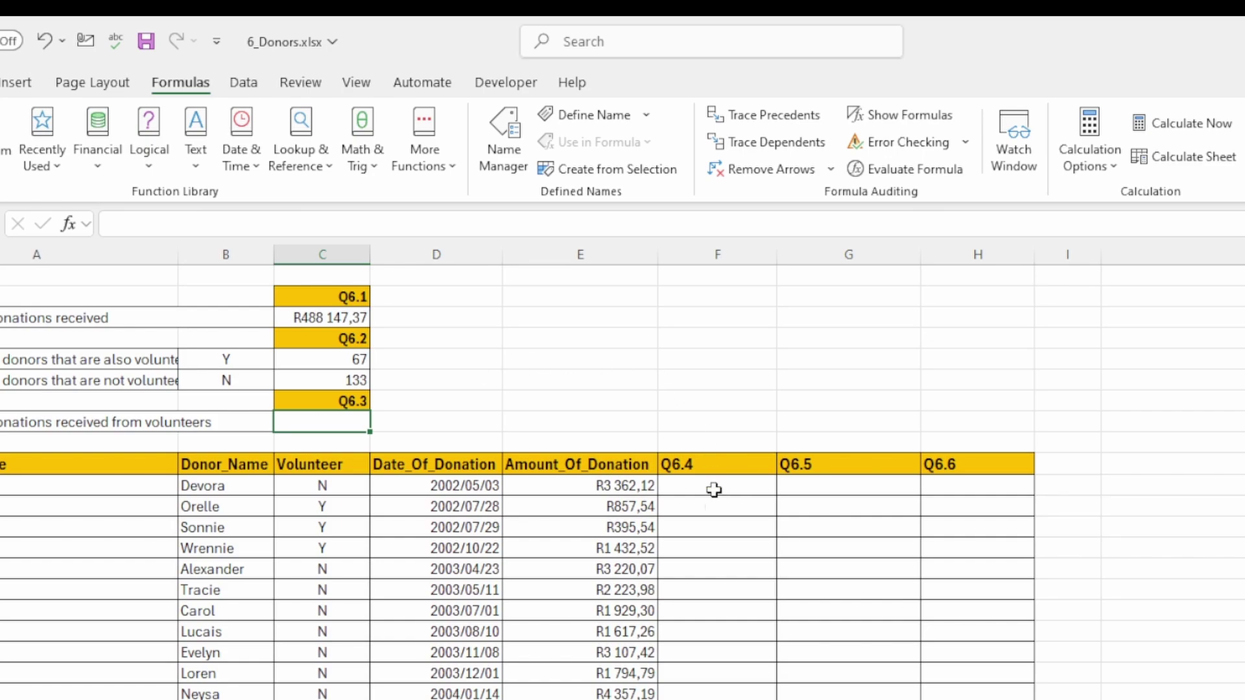
{"action": "left_click_drag", "start_coordinate": [572, 491], "coordinate": [578, 694]}
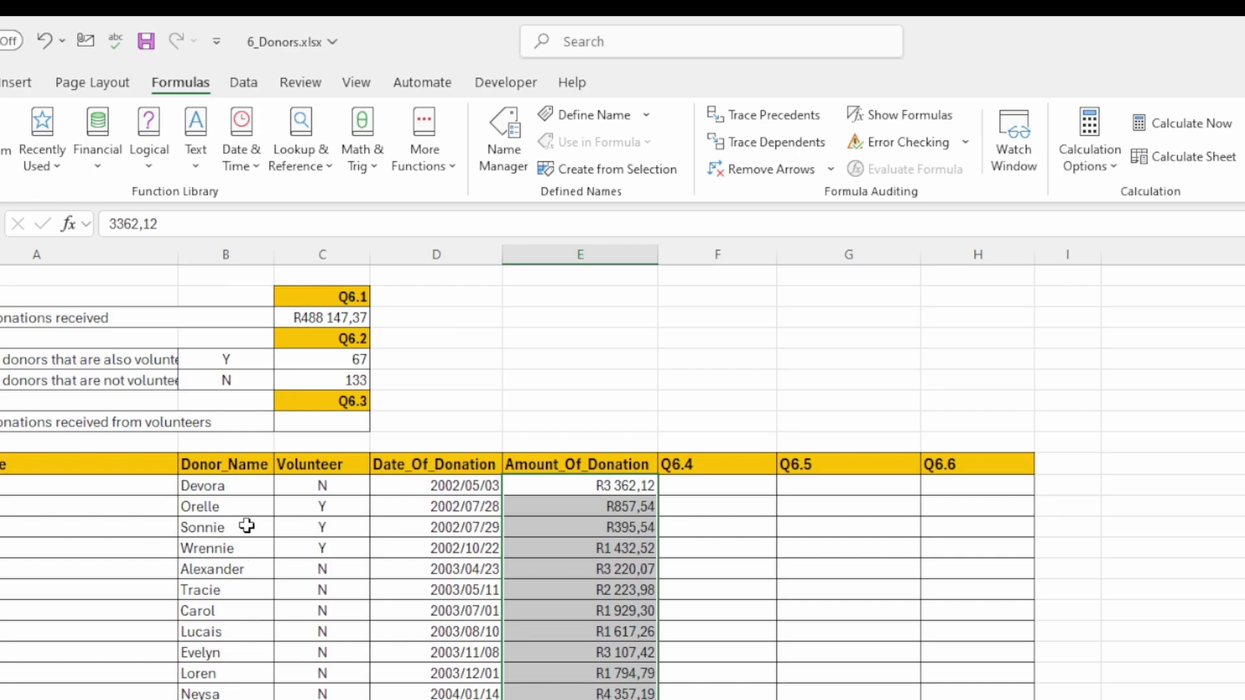
{"action": "left_click_drag", "start_coordinate": [227, 507], "coordinate": [231, 609]}
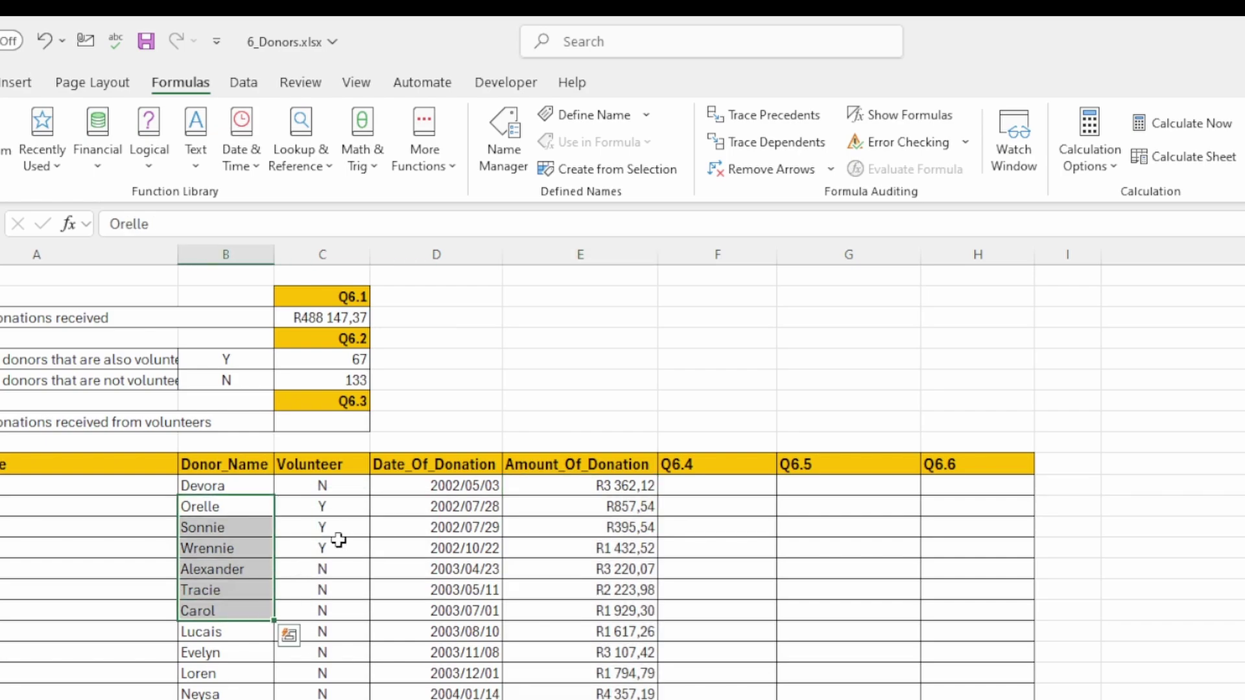
{"action": "left_click_drag", "start_coordinate": [322, 547], "coordinate": [323, 569]}
{"action": "left_click", "coordinate": [351, 421]}
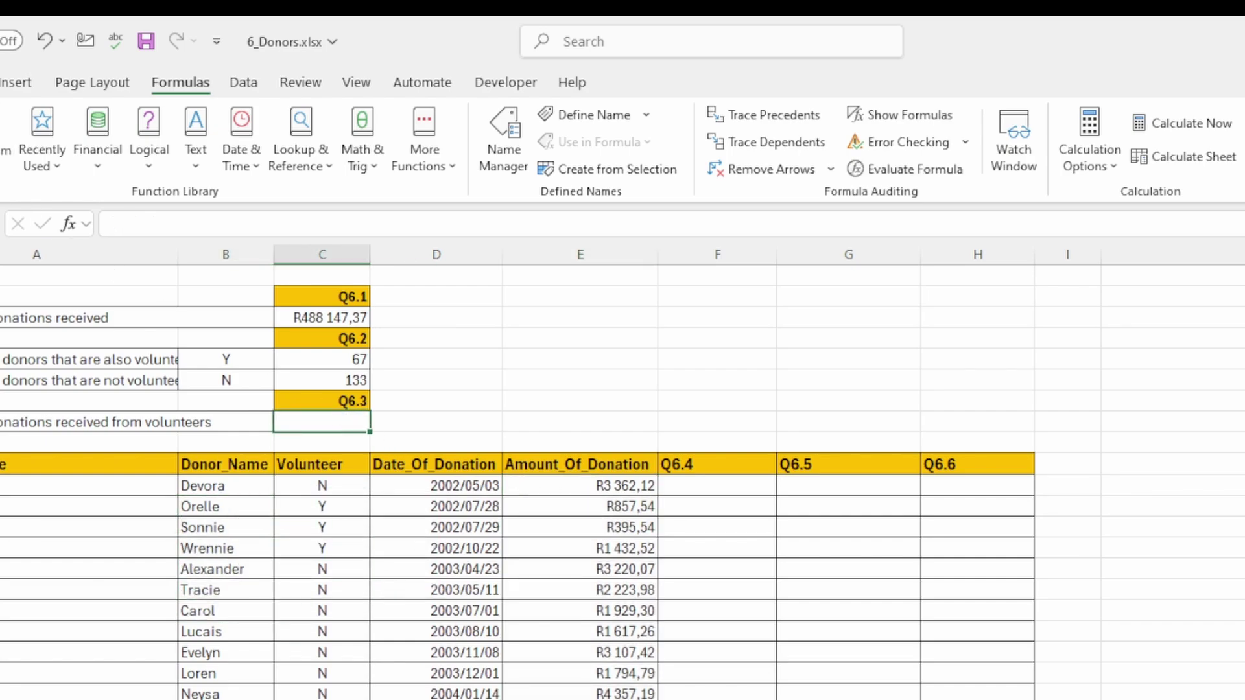
{"action": "left_click", "coordinate": [3, 143]}
{"action": "double_click", "coordinate": [787, 465]}
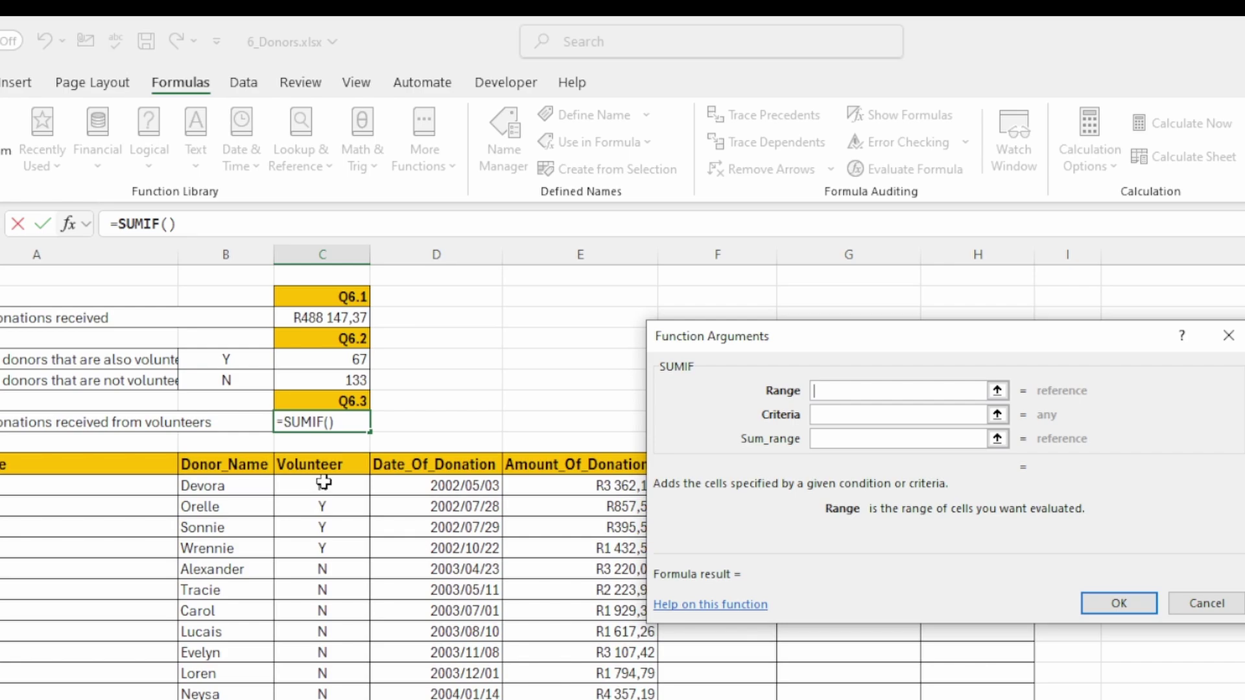
{"action": "left_click_drag", "start_coordinate": [322, 483], "coordinate": [322, 699]}
{"action": "left_click", "coordinate": [840, 416]}
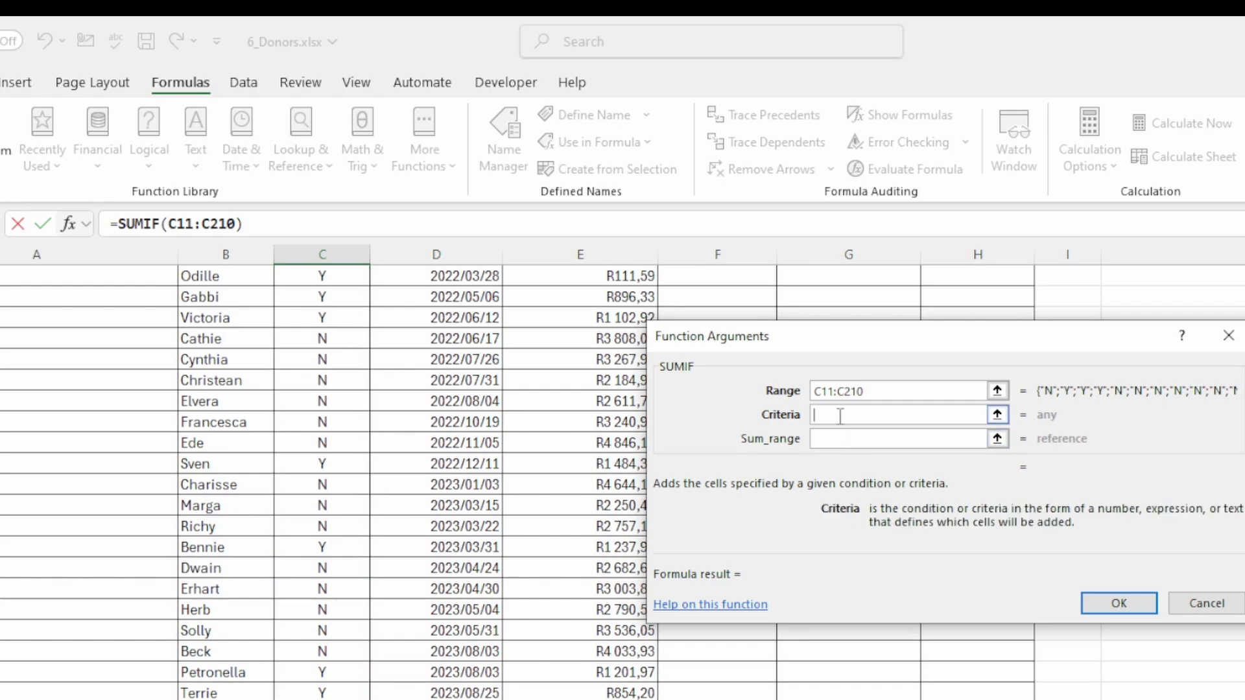
{"action": "type", "text": "Y"}
Set the sum range of the SUMIF formula in C8 to the donation amounts E11:E210 and complete the formula.
{"action": "left_click", "coordinate": [856, 439]}
{"action": "left_click_drag", "start_coordinate": [771, 334], "coordinate": [890, 339]}
{"action": "left_click_drag", "start_coordinate": [583, 699], "coordinate": [608, 261]}
{"action": "left_click_drag", "start_coordinate": [609, 262], "coordinate": [611, 317]}
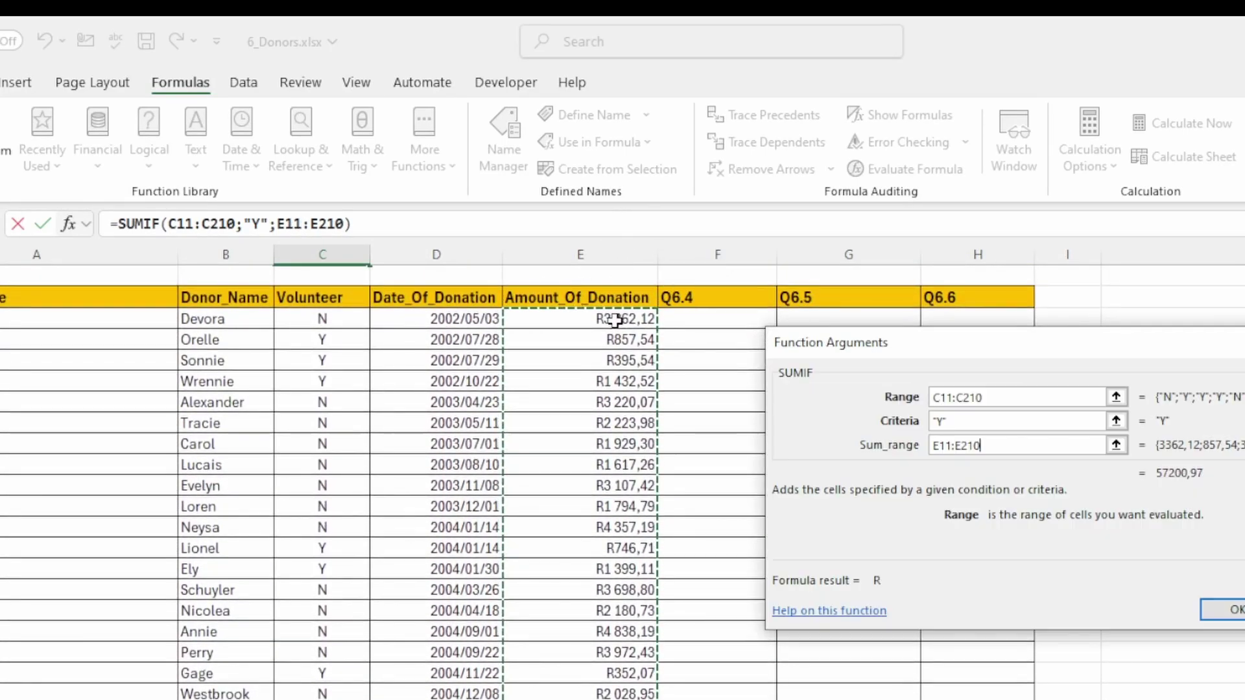
{"action": "left_click", "coordinate": [1235, 609]}
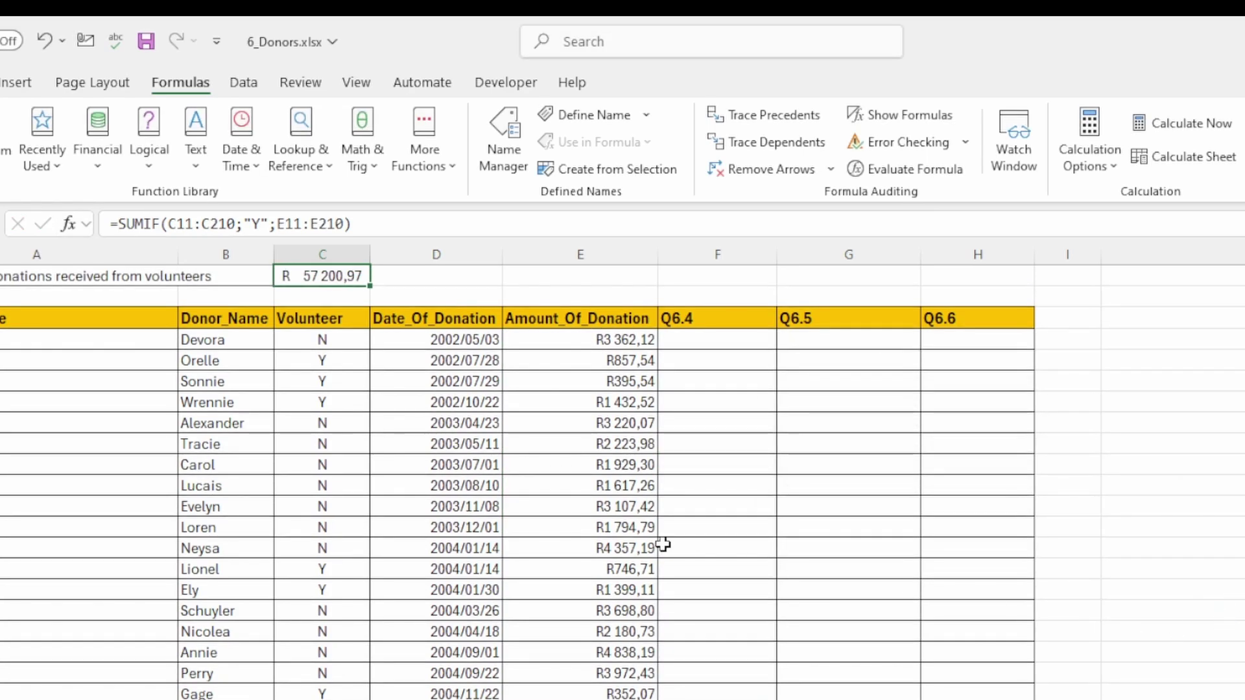
Check the number format applied to the total donations from volunteers in C8.
{"action": "scroll", "coordinate": [661, 545], "scroll_direction": "up", "scroll_amount": 2}
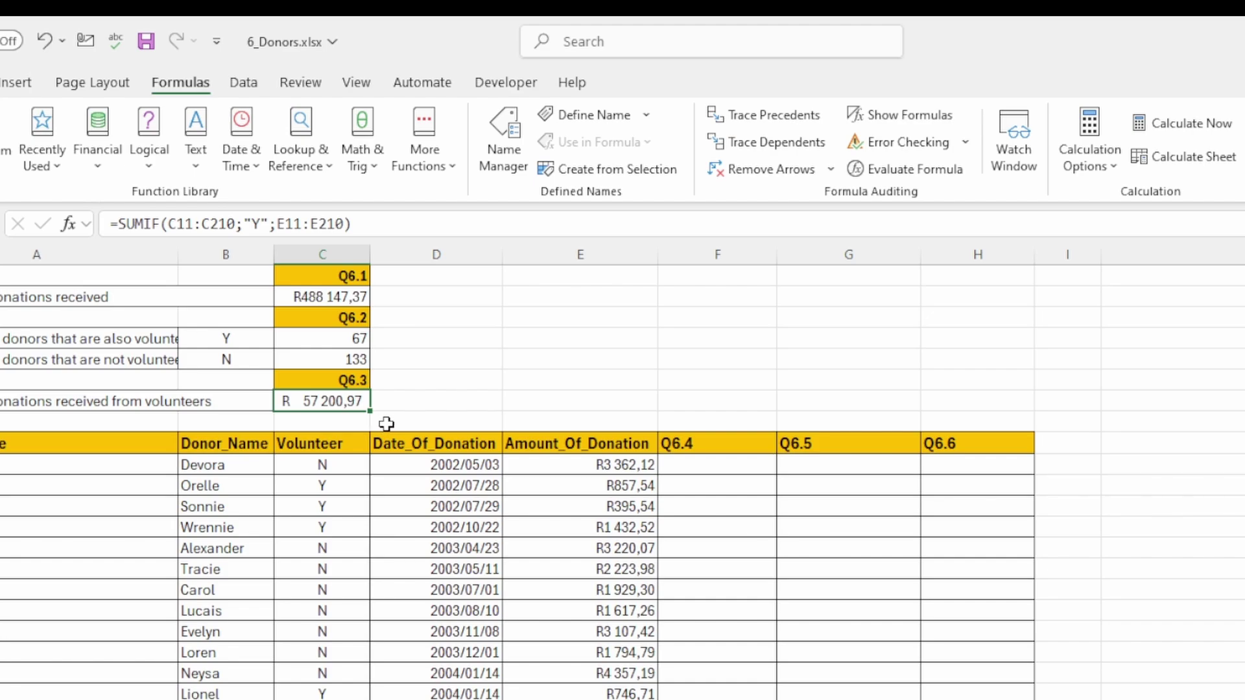
{"action": "scroll", "coordinate": [639, 84], "scroll_direction": "up", "scroll_amount": 3}
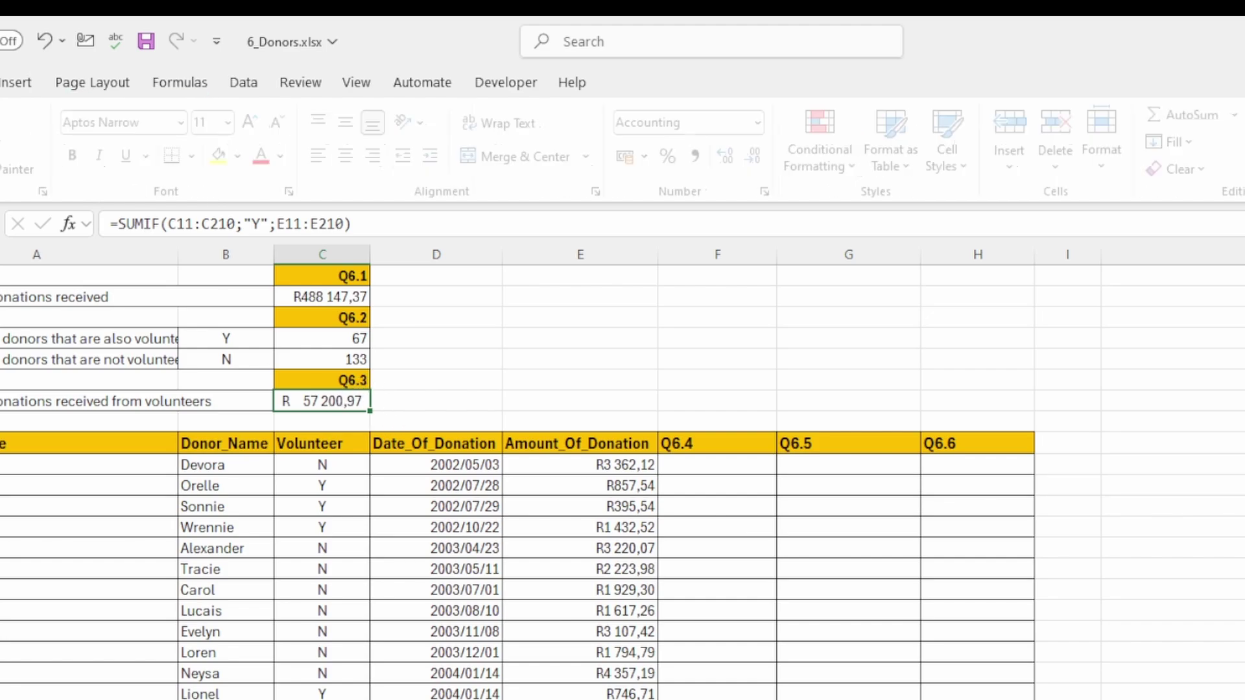
{"action": "left_click", "coordinate": [699, 123]}
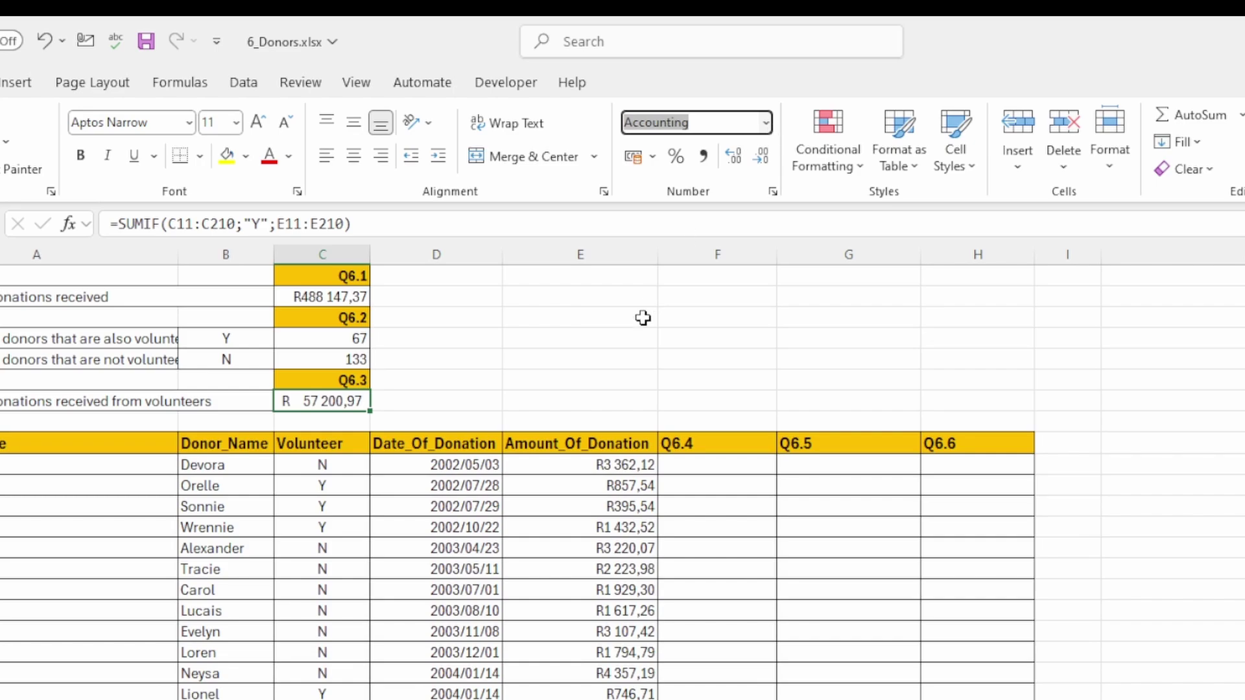
{"action": "left_click", "coordinate": [538, 341]}
{"action": "left_click", "coordinate": [357, 406]}
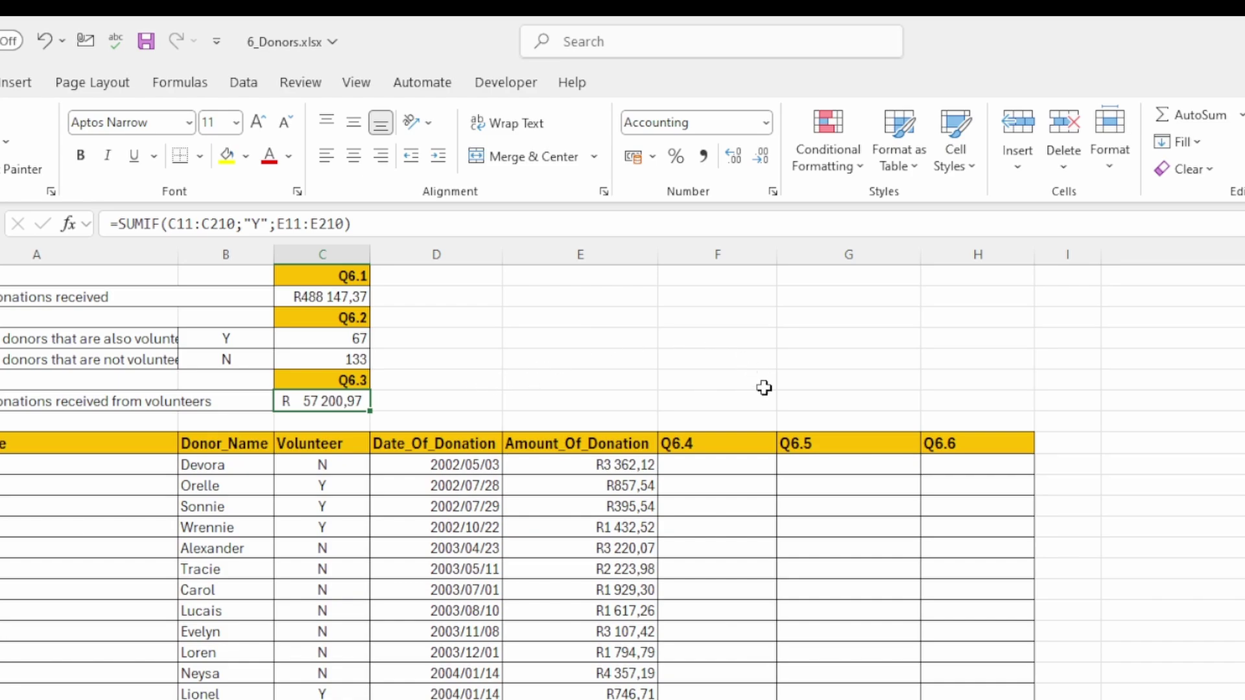
Enter the formula =E11*25% in F11 under Q6.4 to calculate 25% of the first donation amount.
{"action": "left_click", "coordinate": [751, 461]}
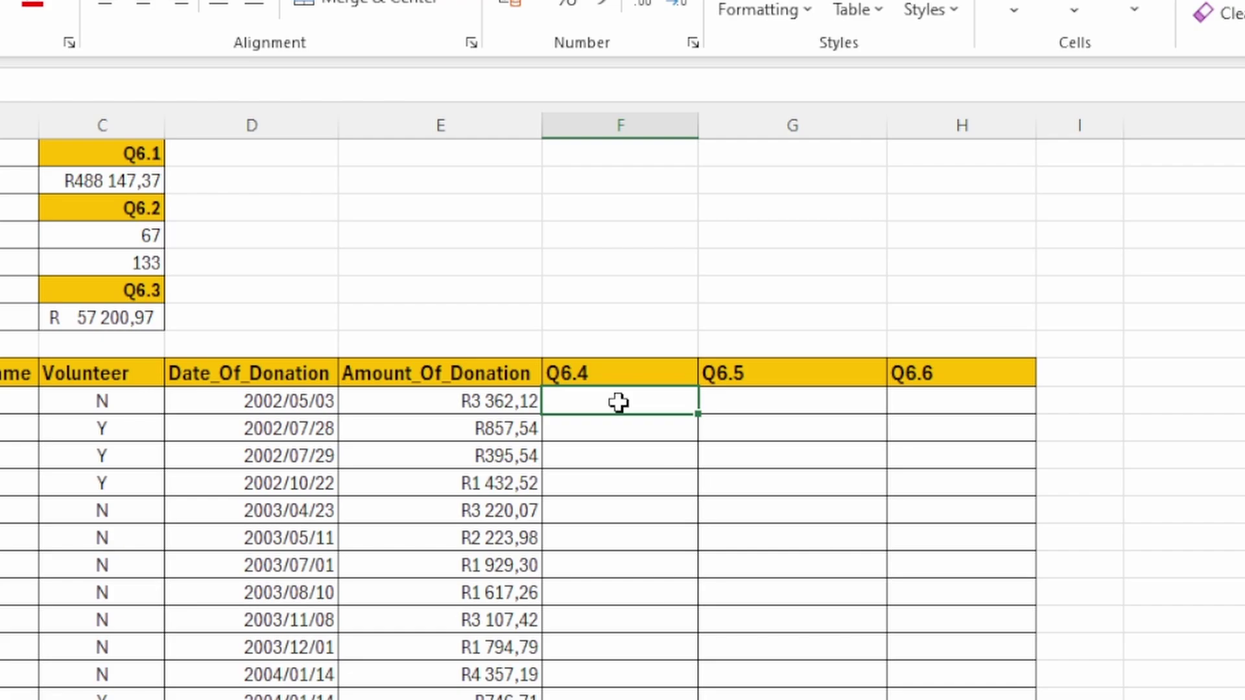
{"action": "type", "text": "="}
{"action": "left_click", "coordinate": [492, 400]}
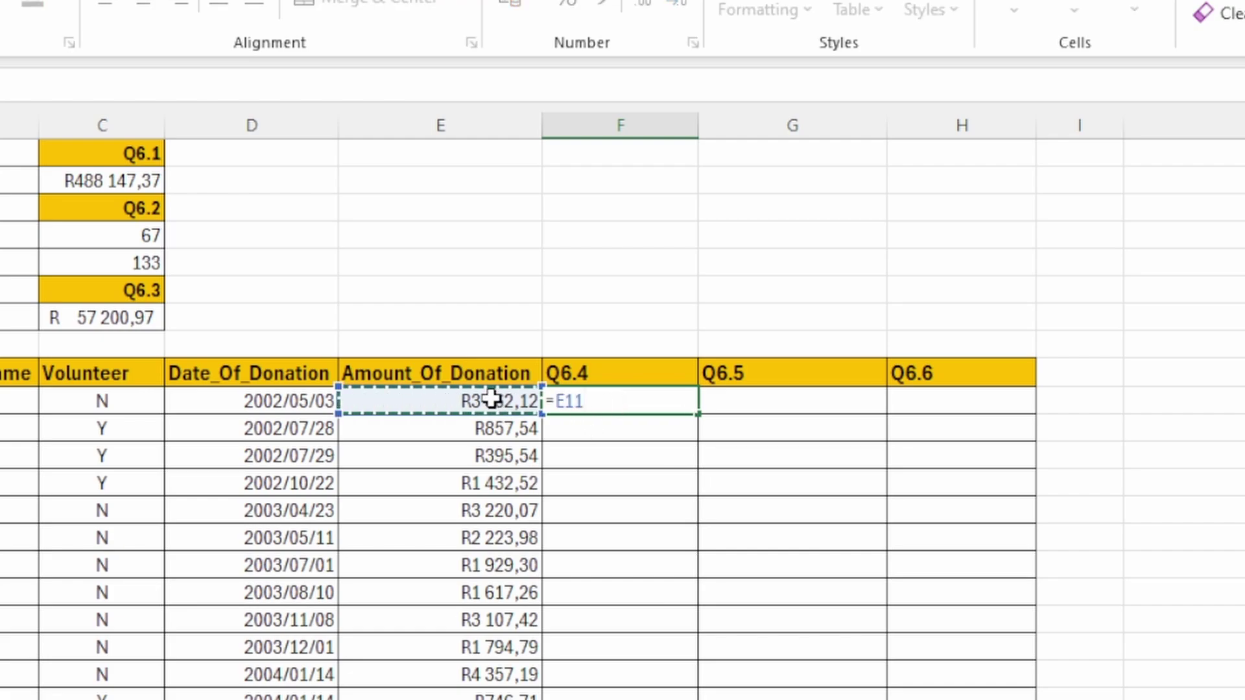
{"action": "type", "text": "*2"}
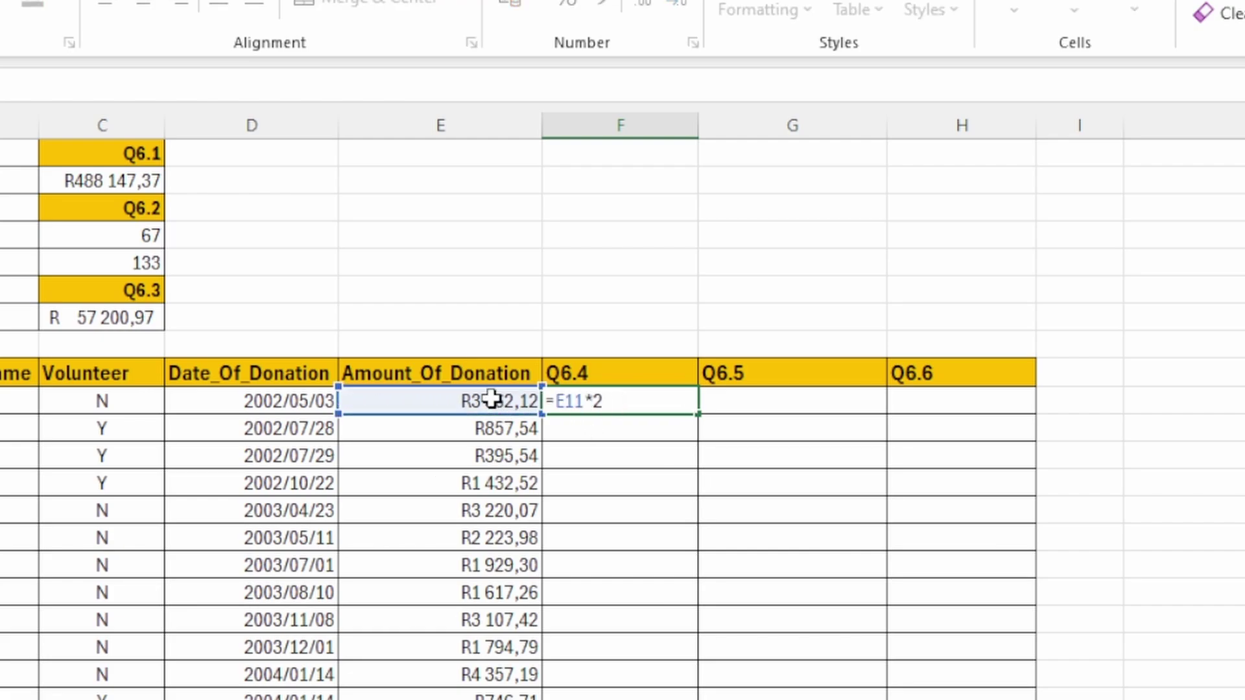
{"action": "type", "text": "5%"}
{"action": "key", "text": "Return"}
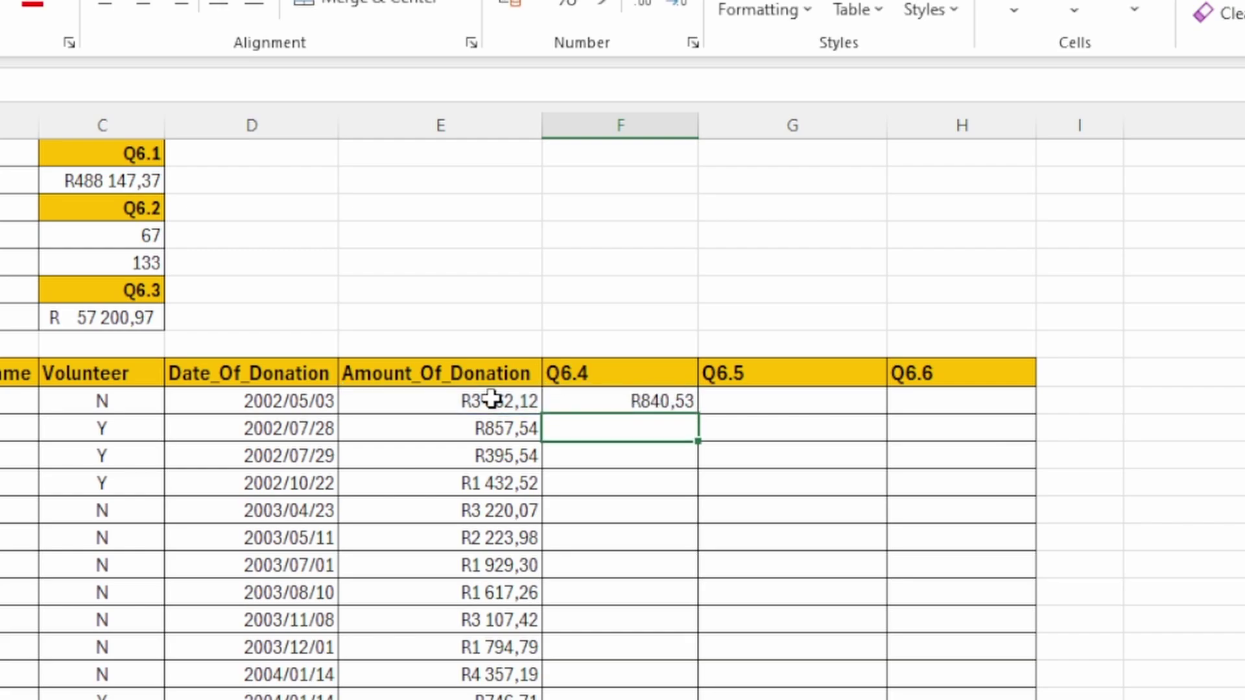
Copy the 25% formula from F11 down the Q6.4 column for all the donors.
{"action": "left_click", "coordinate": [580, 400]}
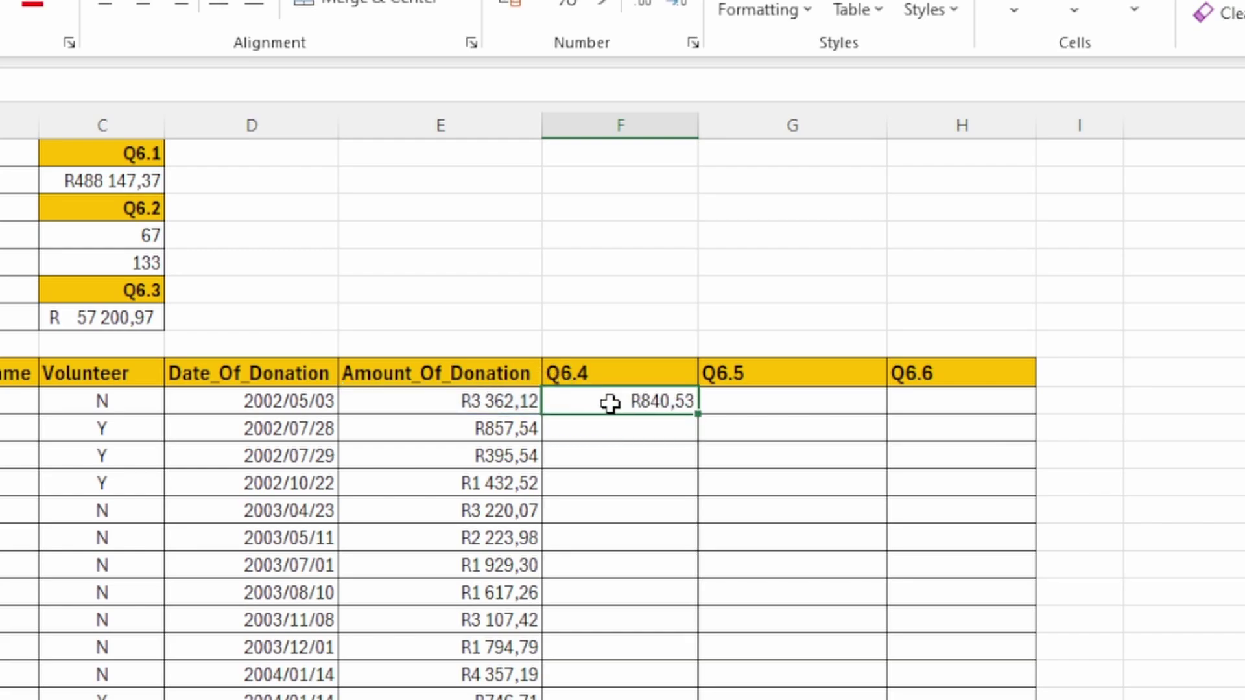
{"action": "left_click_drag", "start_coordinate": [698, 413], "coordinate": [698, 692]}
{"action": "scroll", "coordinate": [623, 415], "scroll_direction": "up", "scroll_amount": 15}
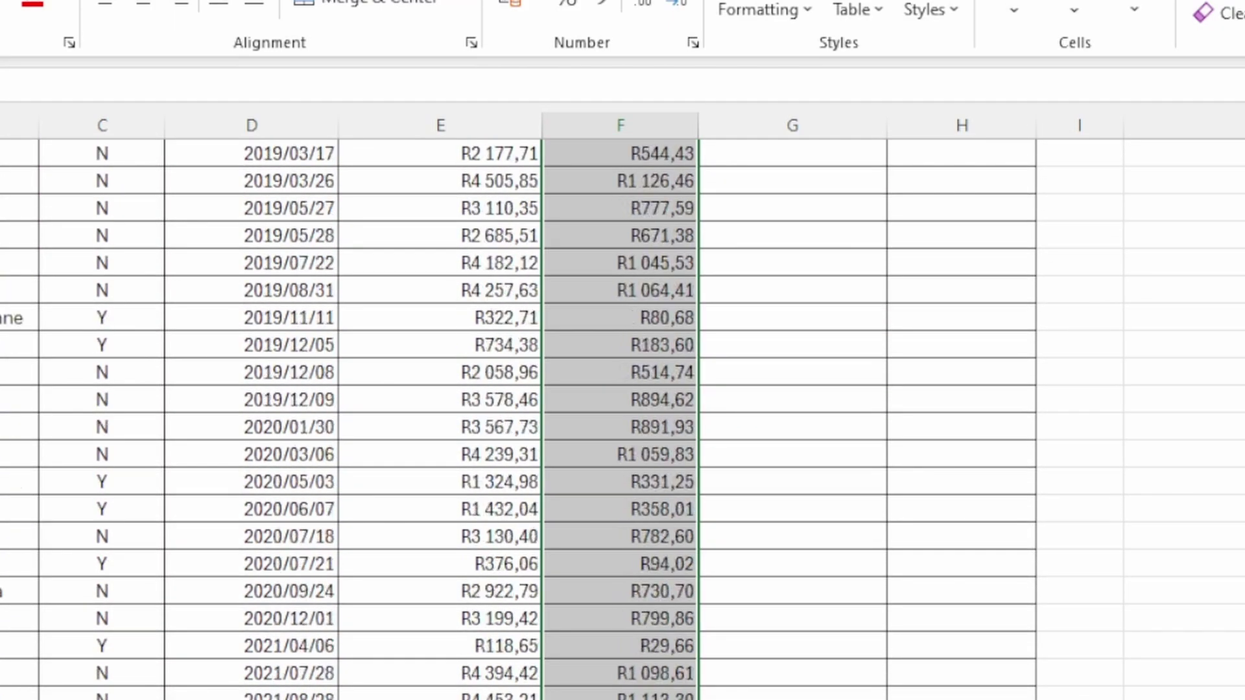
{"action": "scroll", "coordinate": [824, 668], "scroll_direction": "up", "scroll_amount": 16}
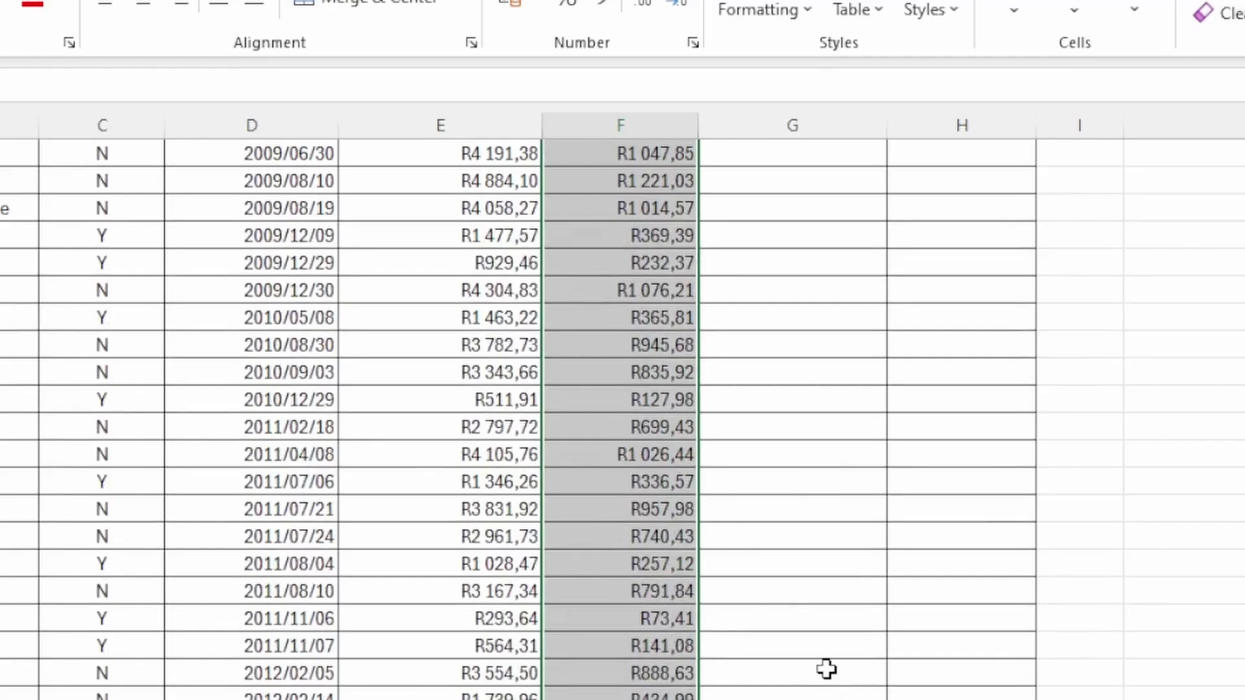
{"action": "scroll", "coordinate": [824, 668], "scroll_direction": "up", "scroll_amount": 8}
{"action": "scroll", "coordinate": [825, 668], "scroll_direction": "up", "scroll_amount": 20}
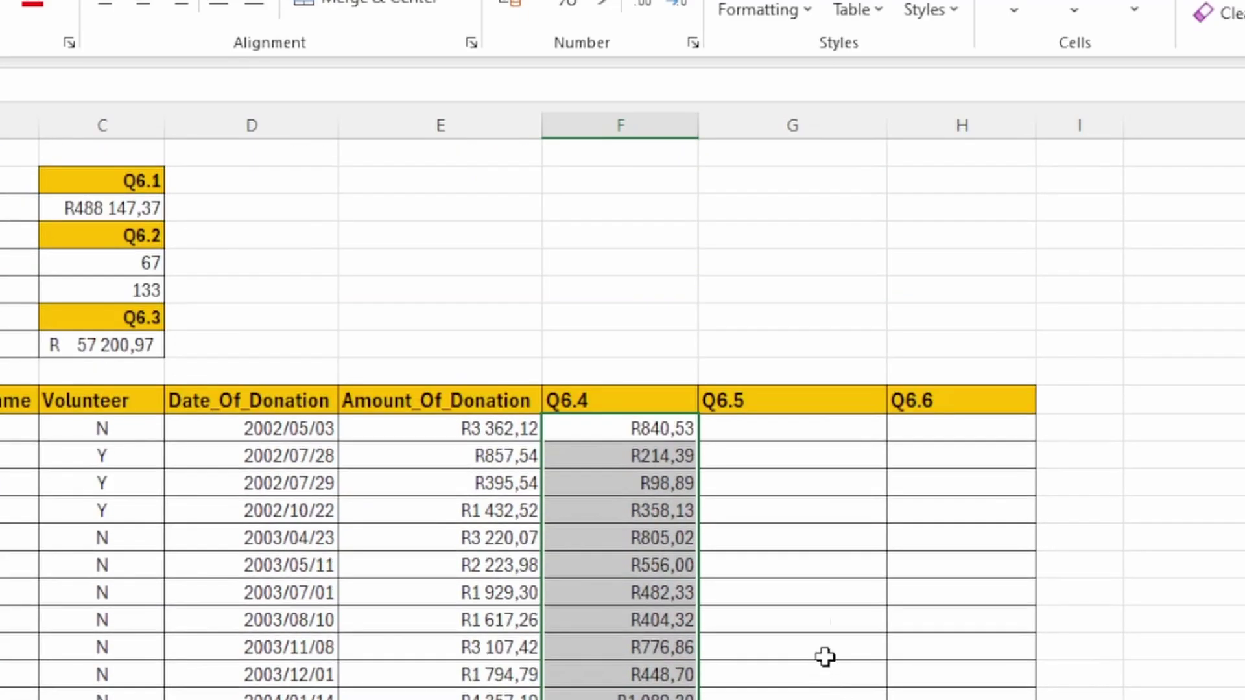
{"action": "left_click", "coordinate": [776, 483]}
{"action": "key", "text": "ctrl+shift+Down"}
{"action": "left_click", "coordinate": [776, 483]}
{"action": "left_click", "coordinate": [679, 435]}
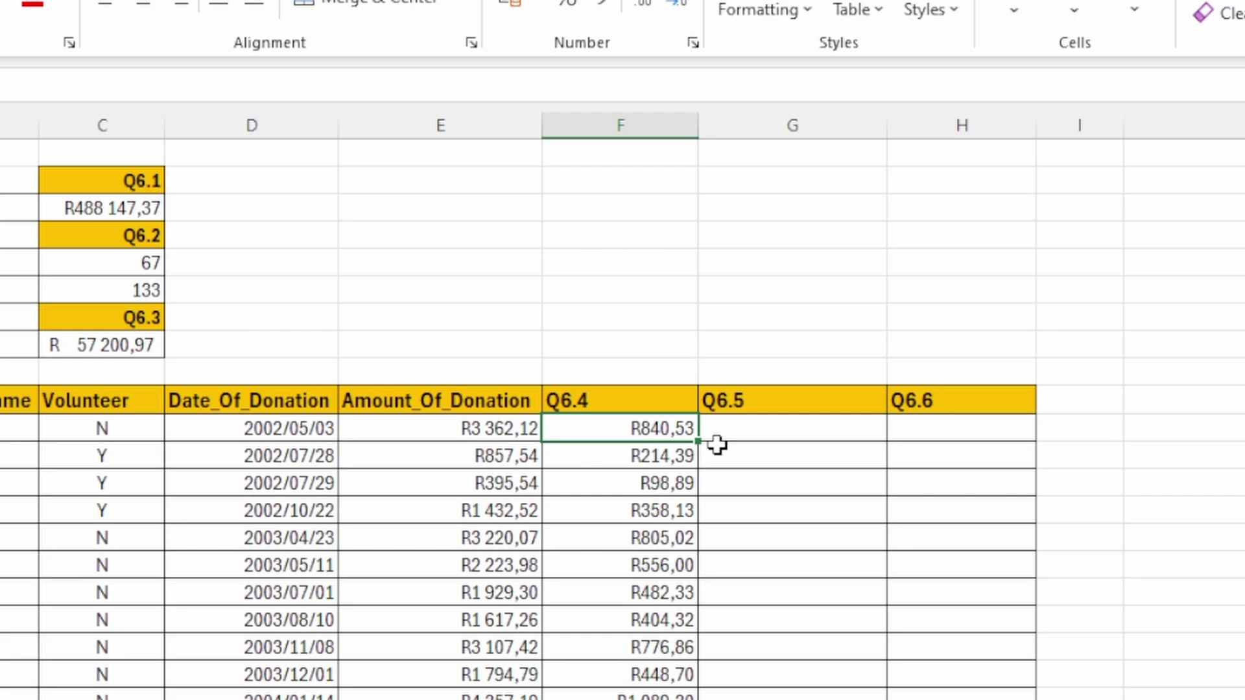
Start an IF function in G11 under Q6.5 with the logical test E11>1500.
{"action": "left_click", "coordinate": [797, 428]}
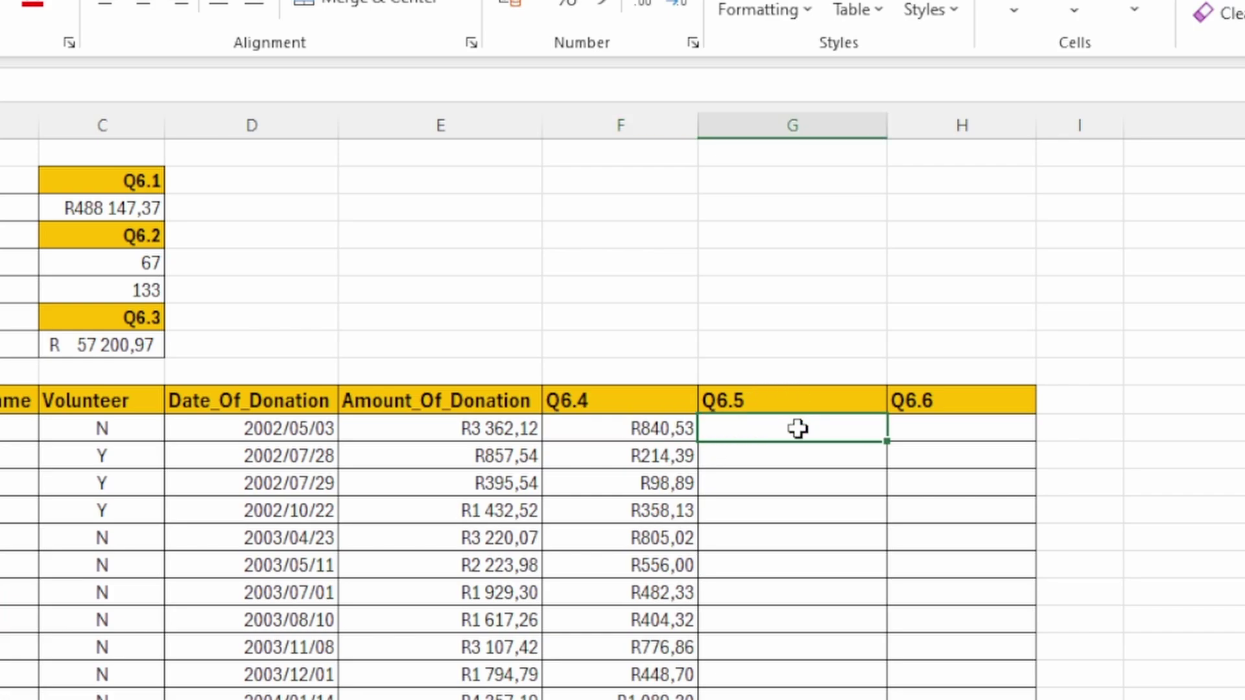
{"action": "left_click", "coordinate": [504, 427]}
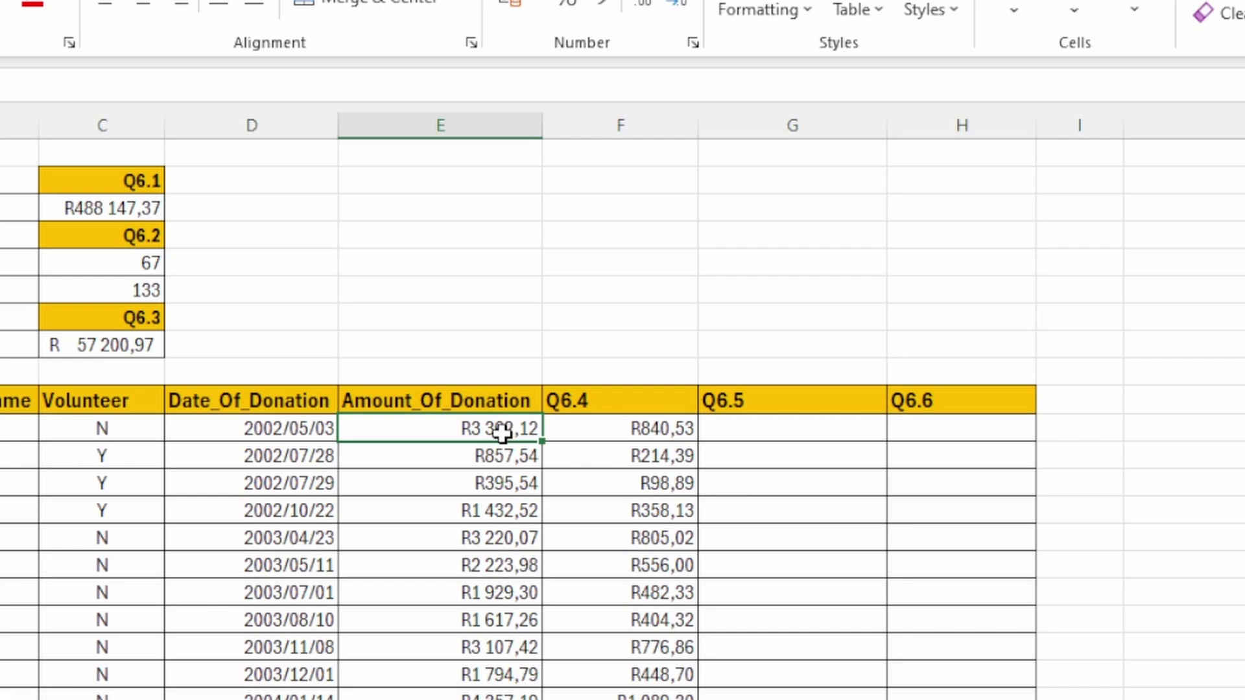
{"action": "left_click", "coordinate": [745, 422]}
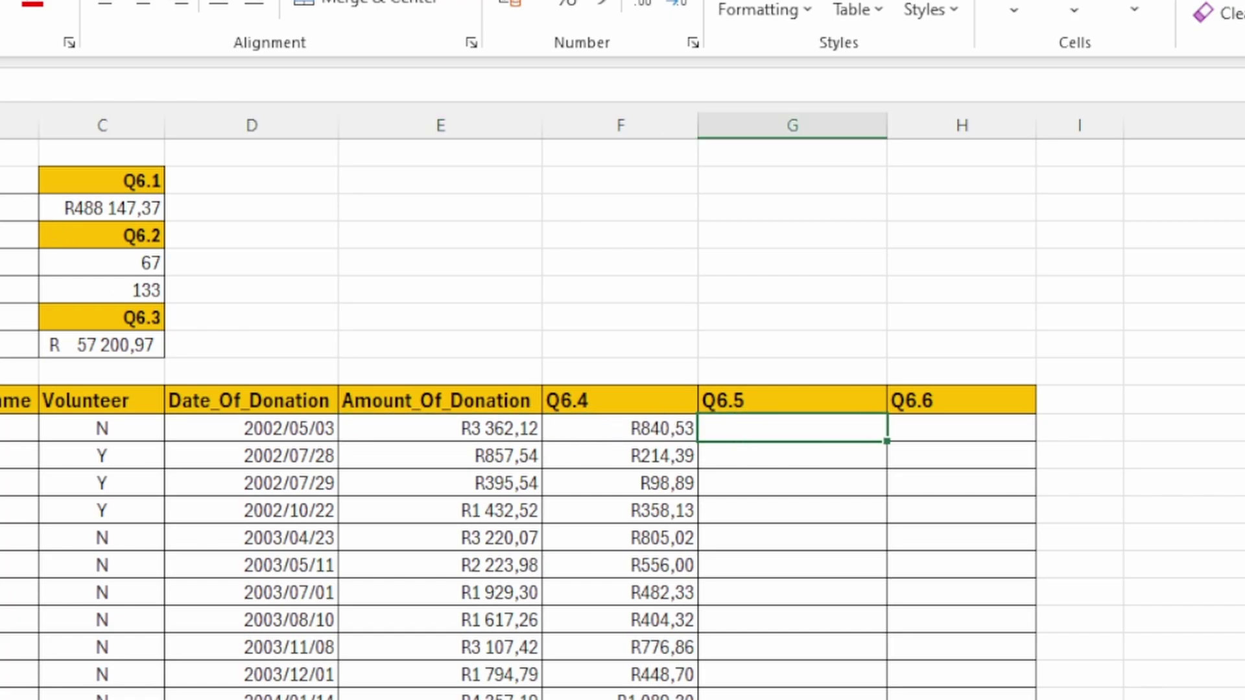
{"action": "key", "text": "alt+m"}
{"action": "key", "text": "shift+F3"}
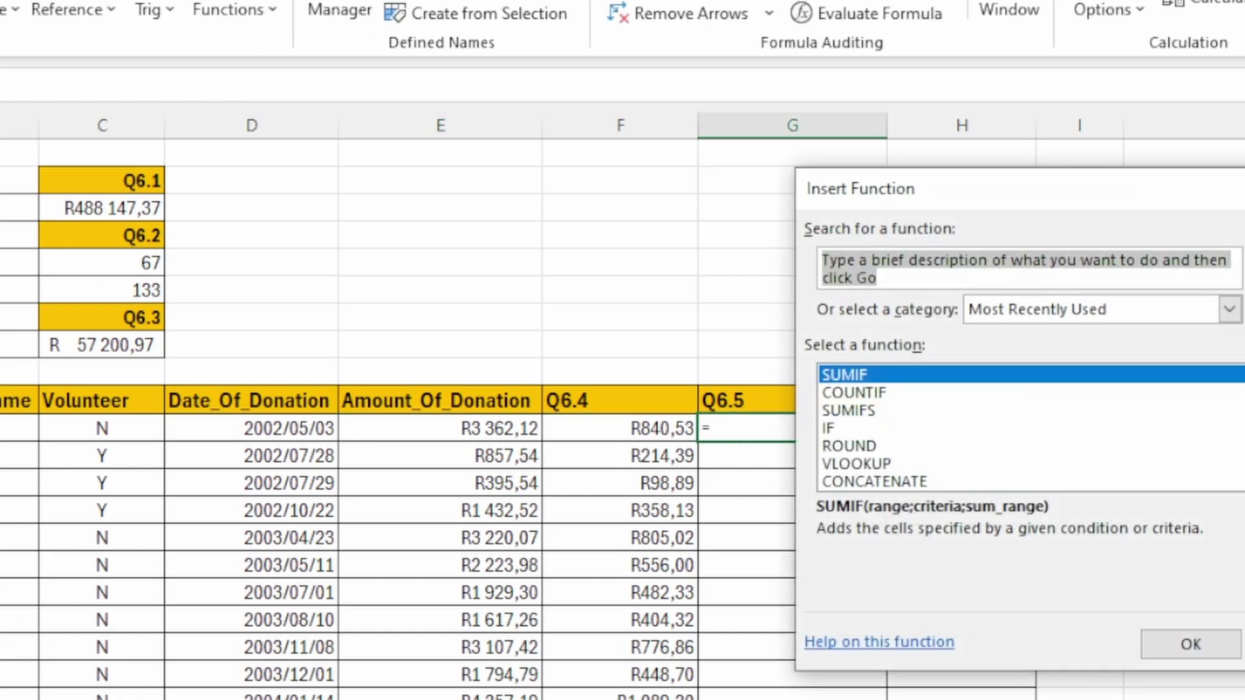
{"action": "double_click", "coordinate": [840, 431]}
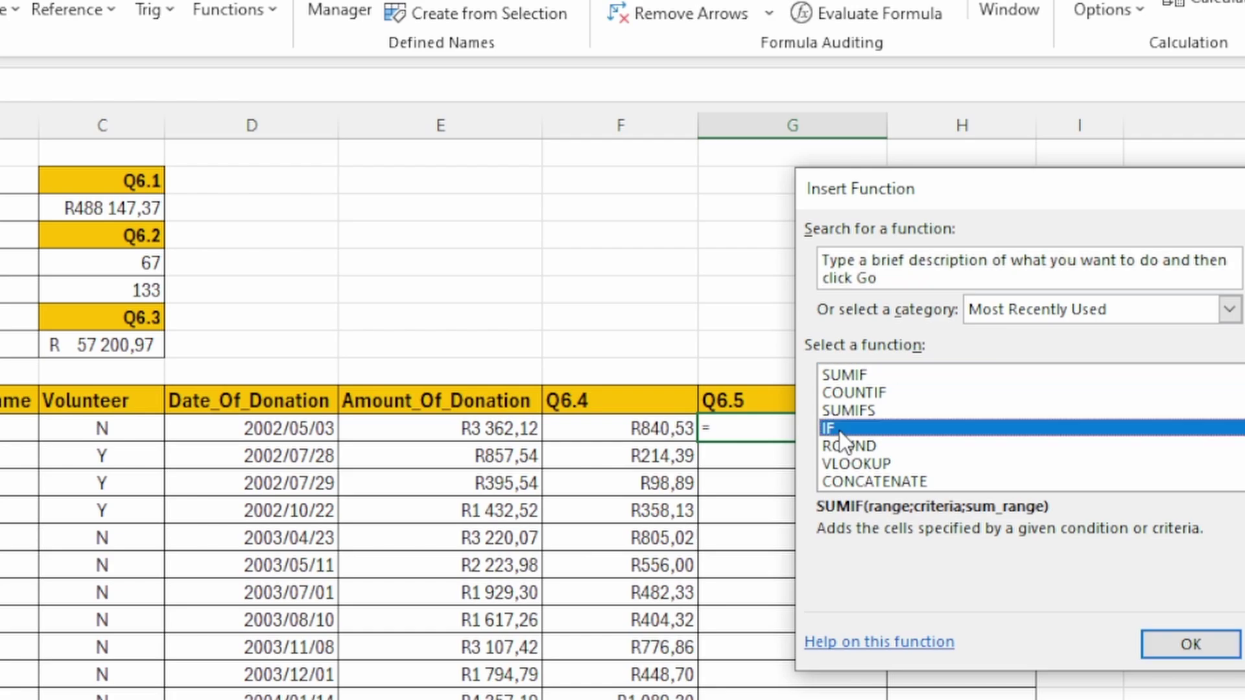
{"action": "left_click_drag", "start_coordinate": [952, 247], "coordinate": [1105, 275]}
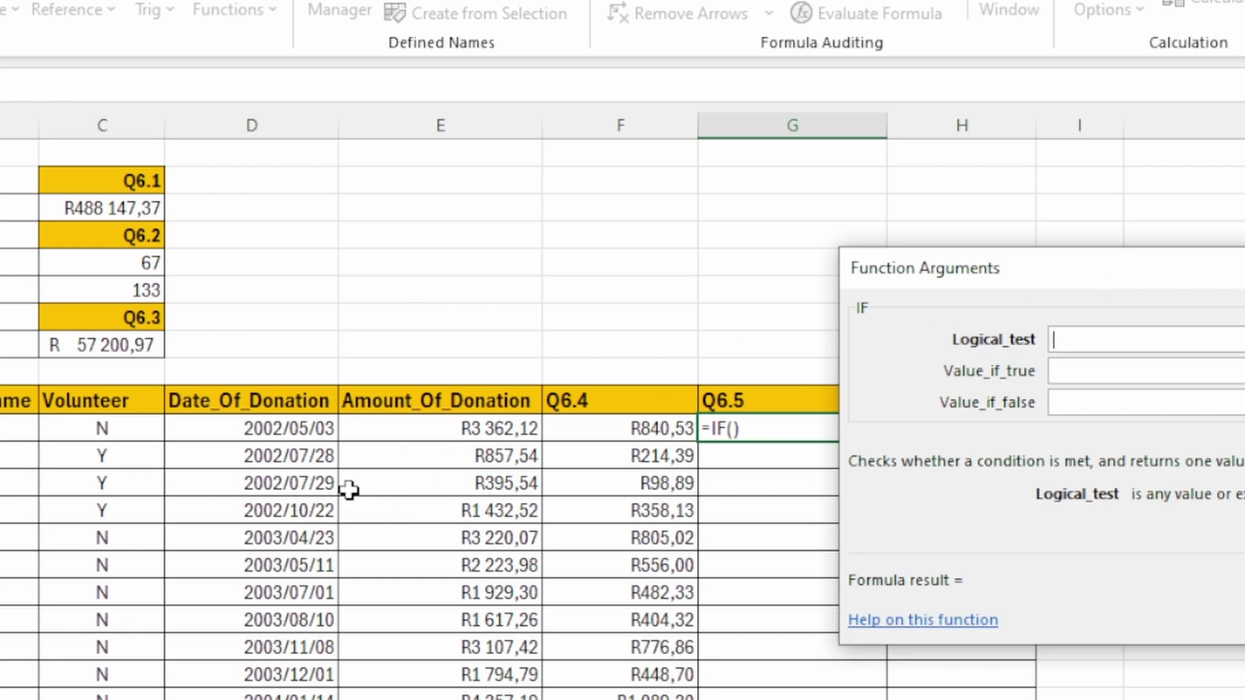
{"action": "left_click", "coordinate": [433, 431]}
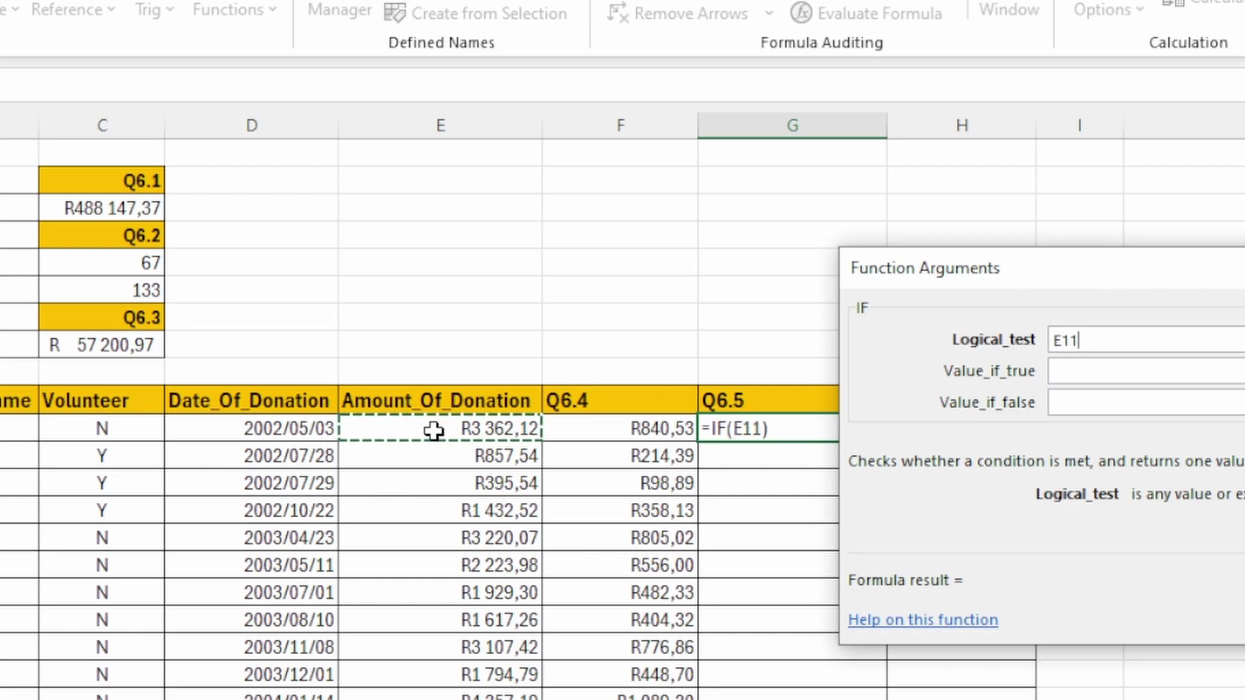
{"action": "type", "text": ">1500"}
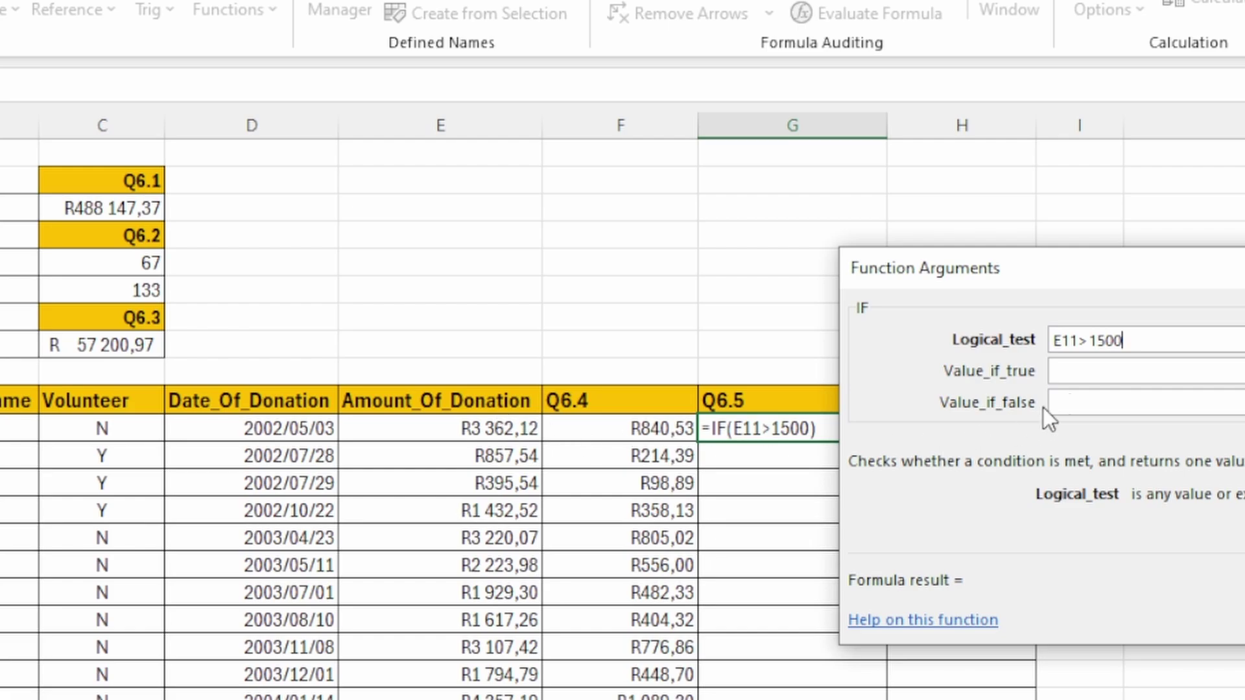
Set the IF function in G11 to return "Company" when true and "Individual" when false, and complete the formula.
{"action": "left_click", "coordinate": [1092, 365]}
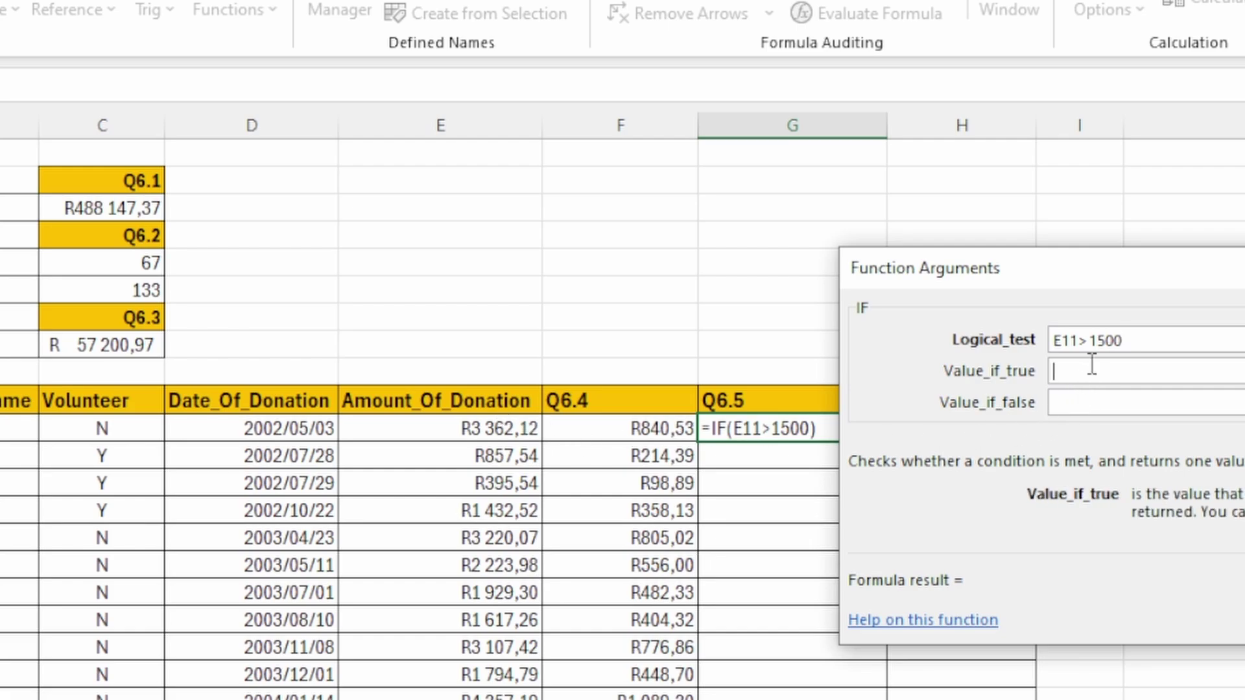
{"action": "type", "text": "Copany"}
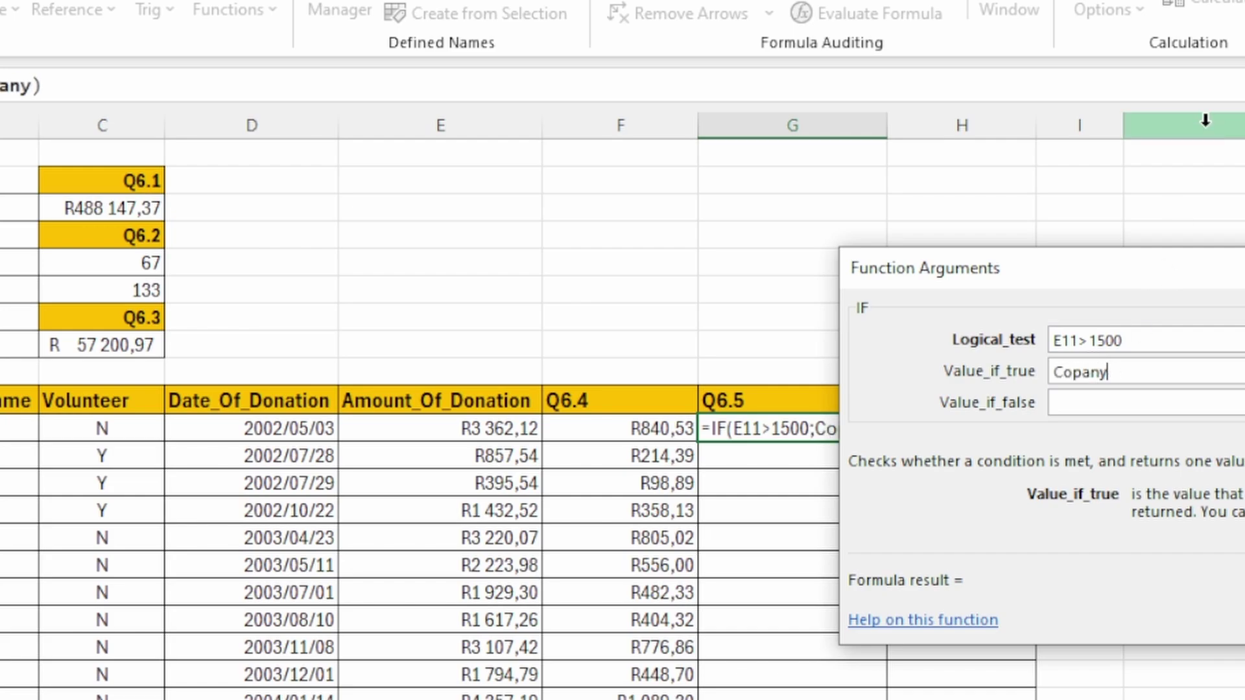
{"action": "key", "text": "Left"}
{"action": "key", "text": "Left"}
{"action": "key", "text": "Left"}
{"action": "type", "text": "m"}
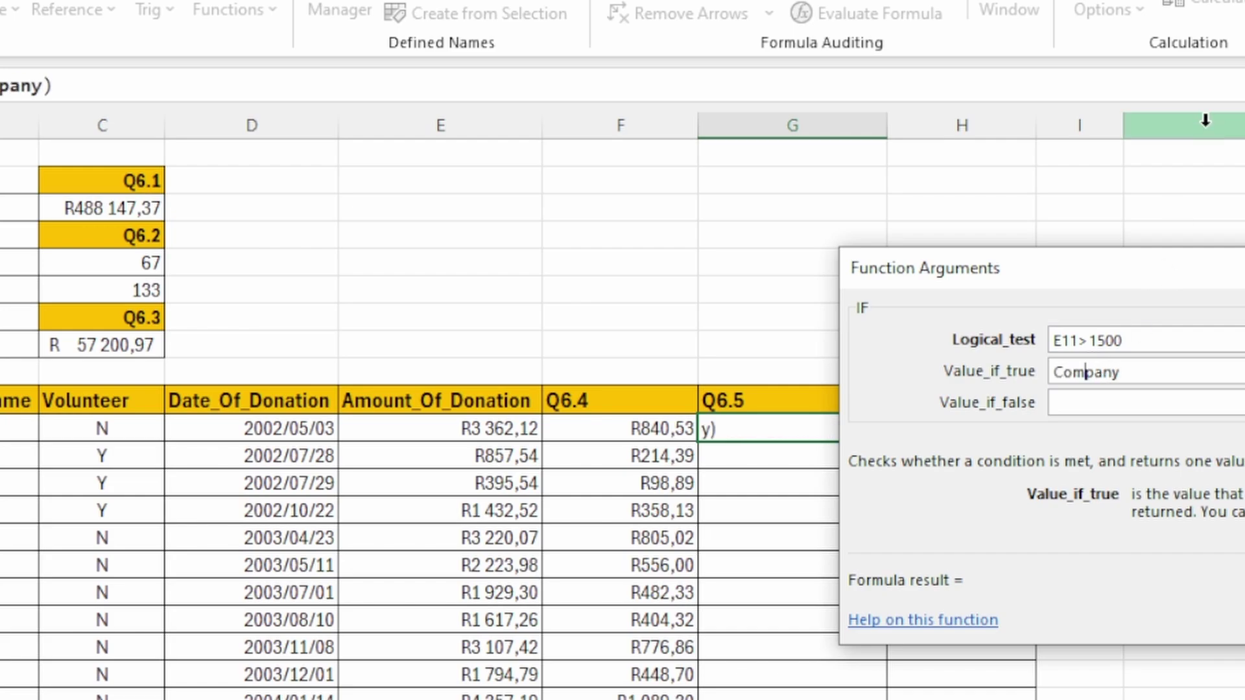
{"action": "key", "text": "Tab"}
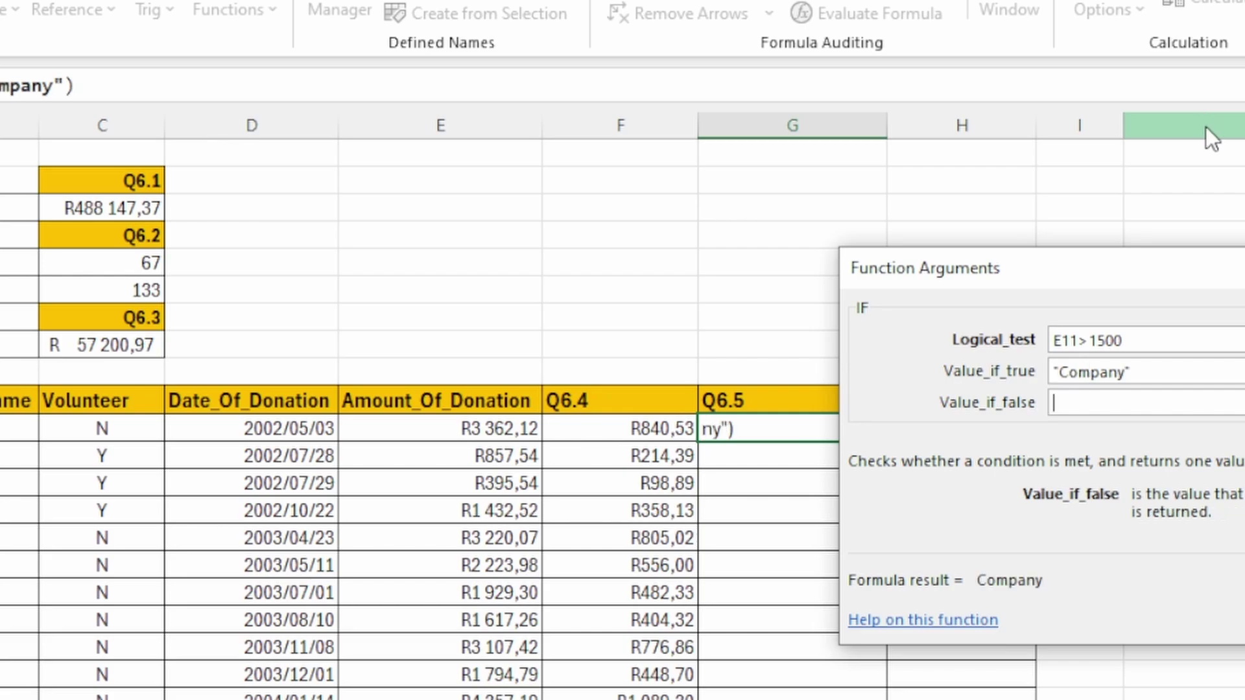
{"action": "type", "text": "Individual"}
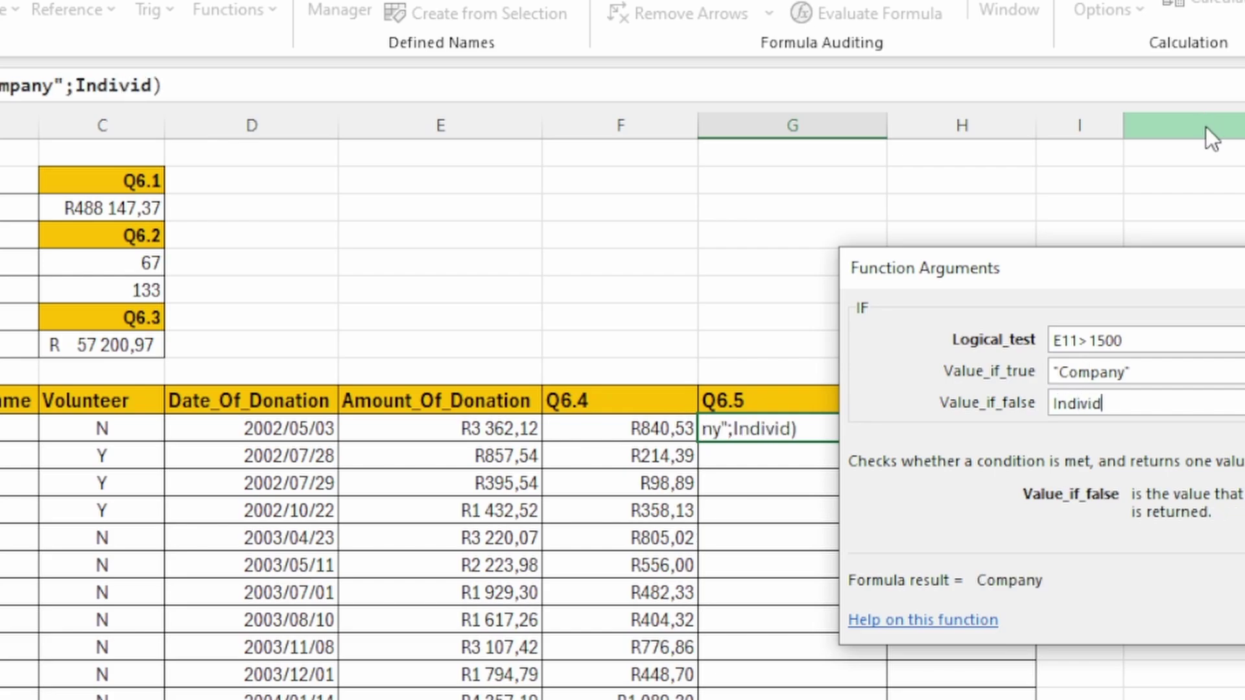
{"action": "left_click", "coordinate": [1183, 374]}
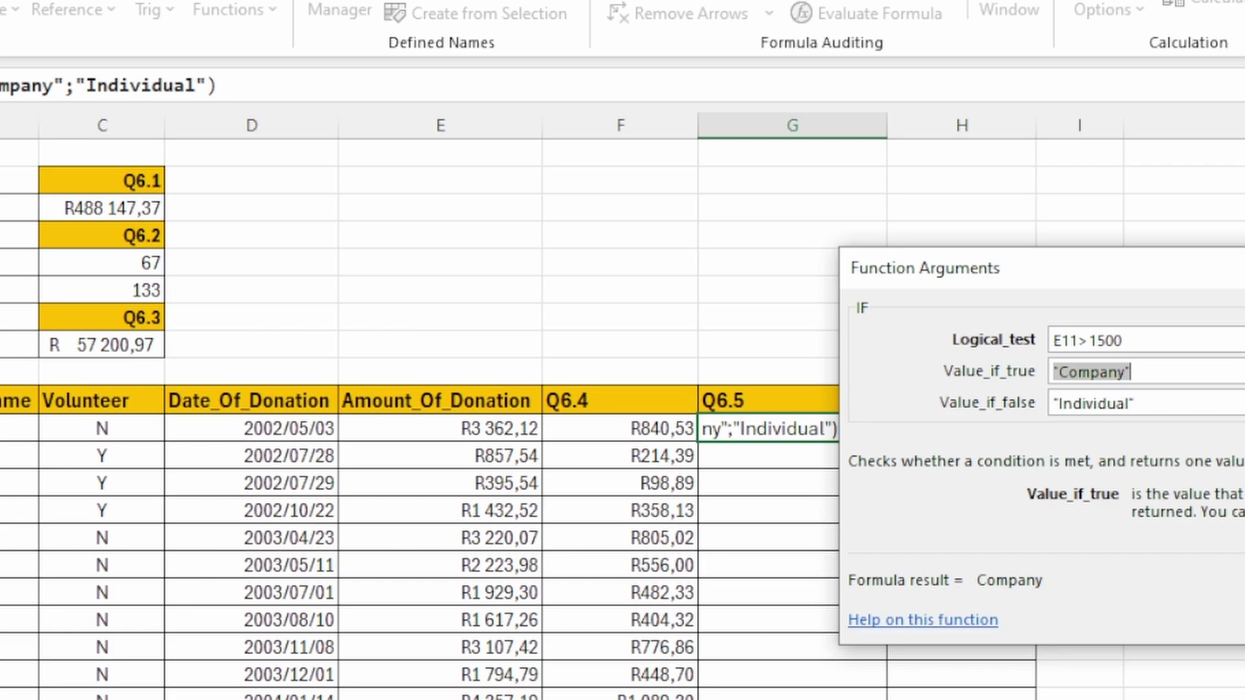
{"action": "key", "text": "Return"}
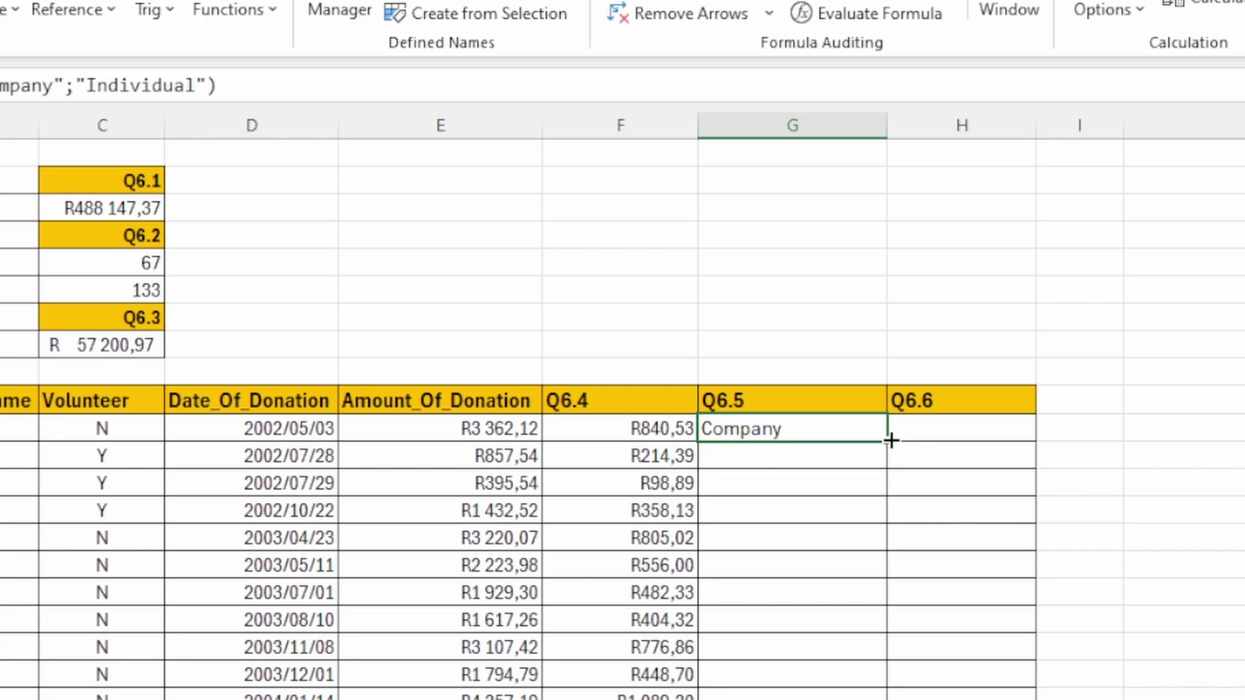
Copy the IF formula from G11 down the Q6.5 column for all donors and spot-check the labels against the donation amounts.
{"action": "left_click_drag", "start_coordinate": [889, 441], "coordinate": [890, 697]}
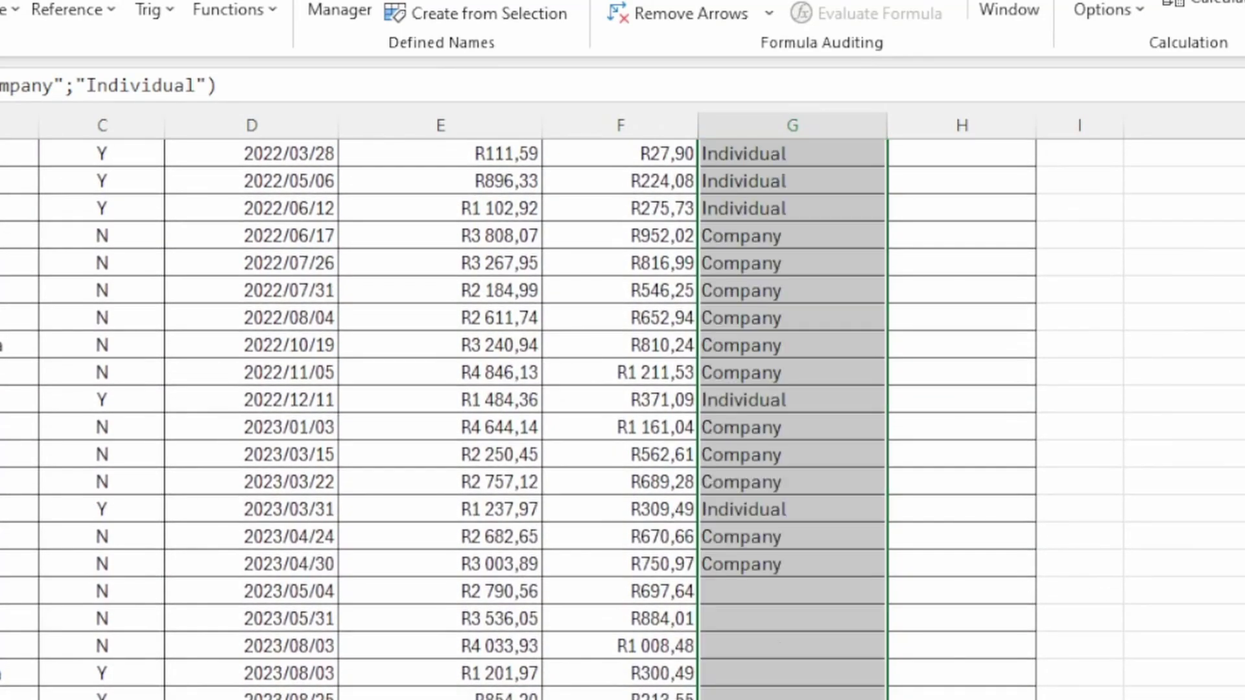
{"action": "scroll", "coordinate": [623, 419], "scroll_direction": "up", "scroll_amount": 15}
{"action": "scroll", "coordinate": [623, 419], "scroll_direction": "up", "scroll_amount": 20}
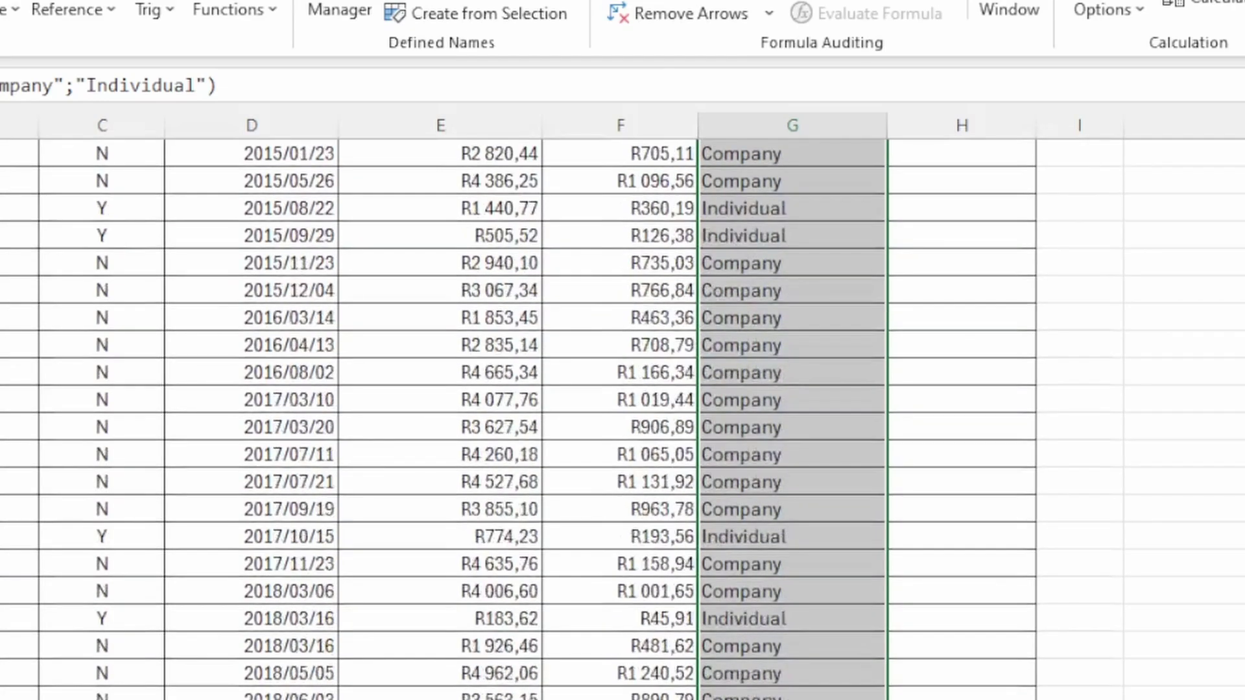
{"action": "scroll", "coordinate": [556, 383], "scroll_direction": "up", "scroll_amount": 12}
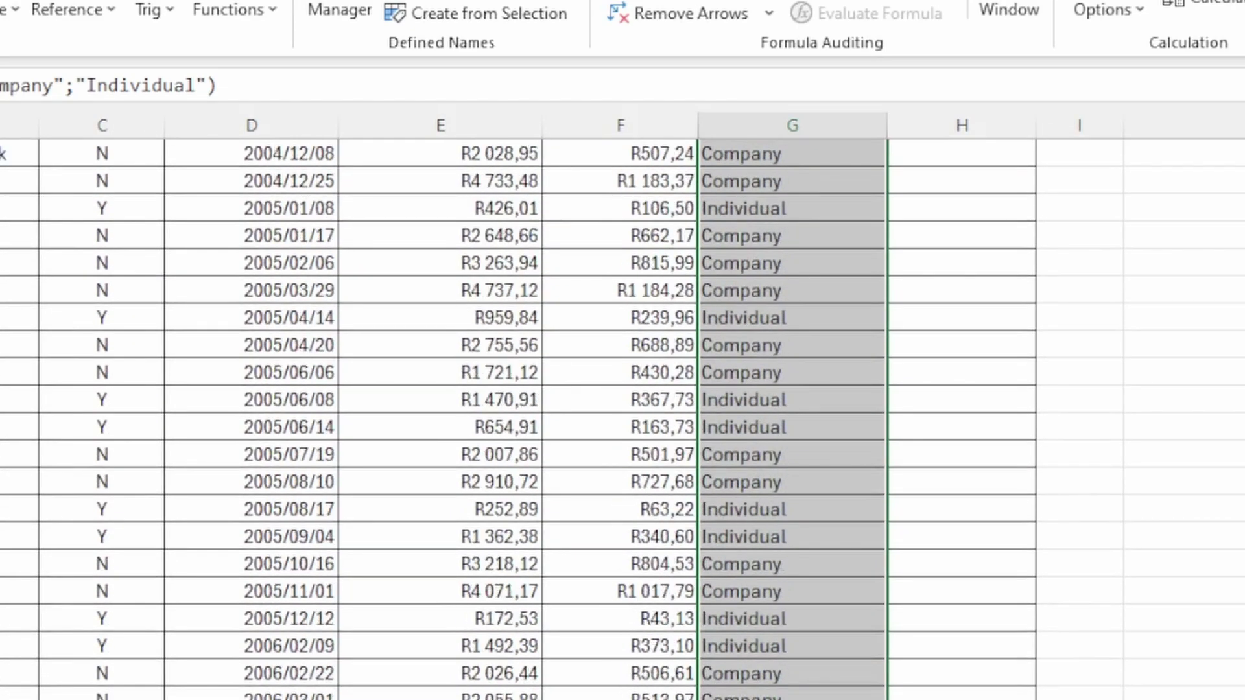
{"action": "left_click", "coordinate": [497, 393]}
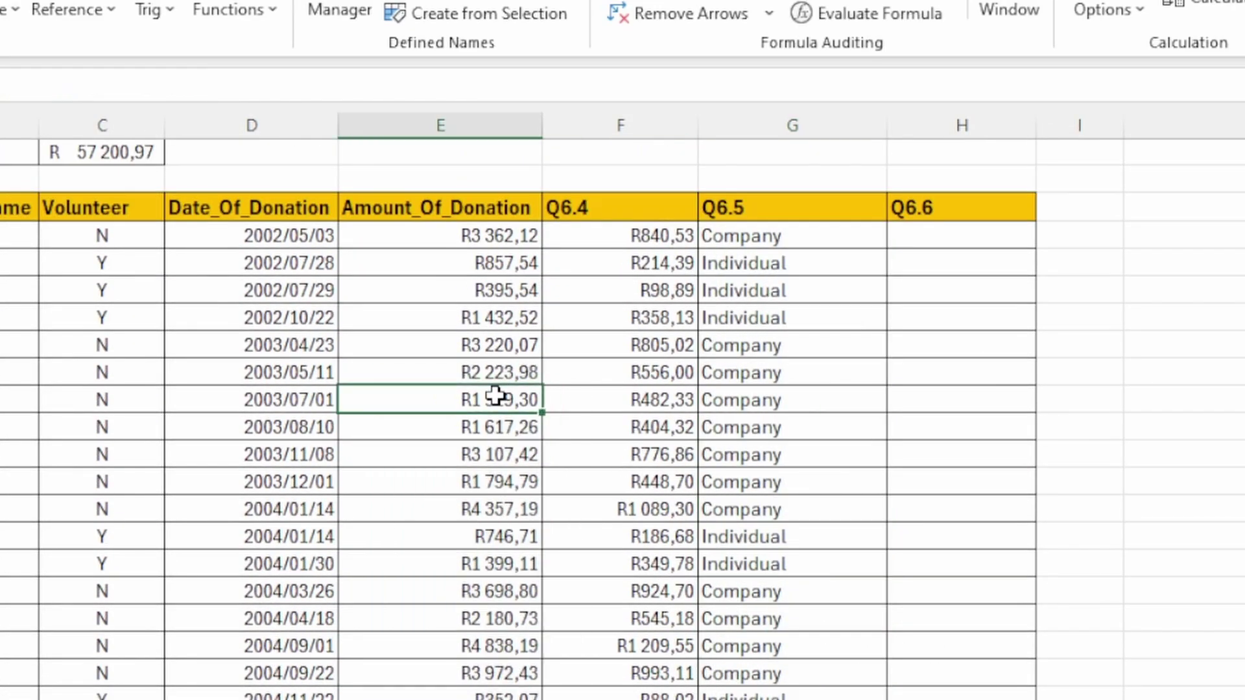
{"action": "left_click", "coordinate": [502, 536]}
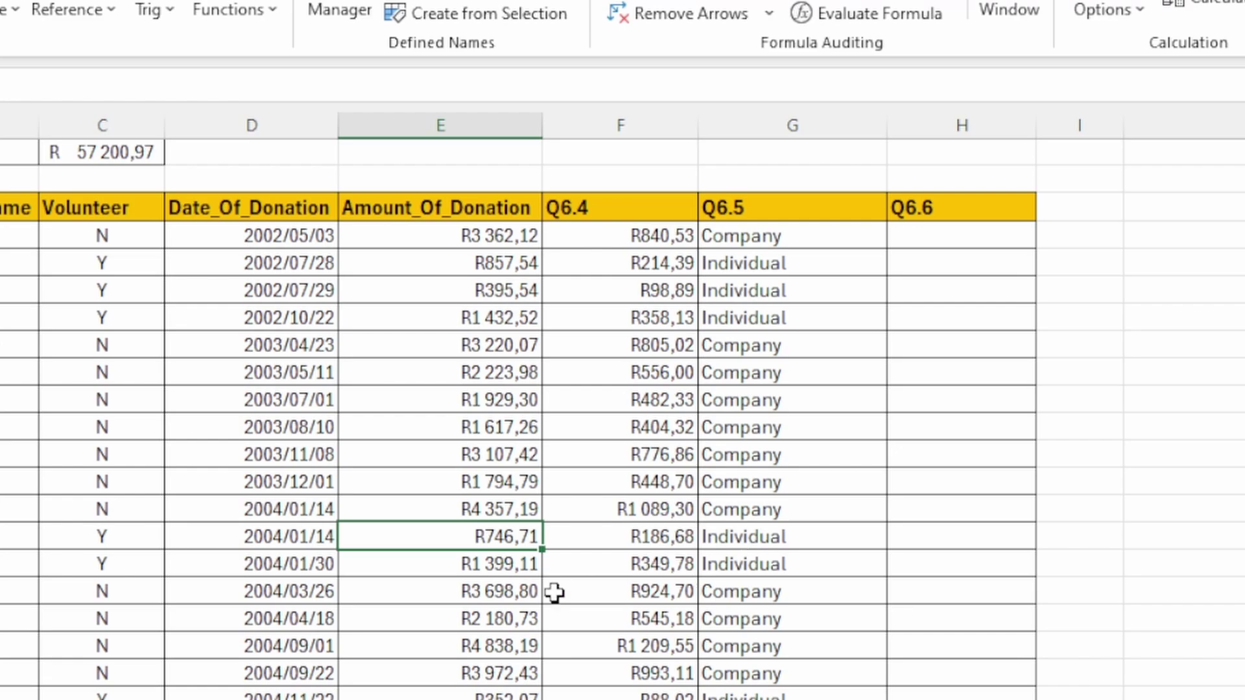
{"action": "left_click", "coordinate": [498, 645]}
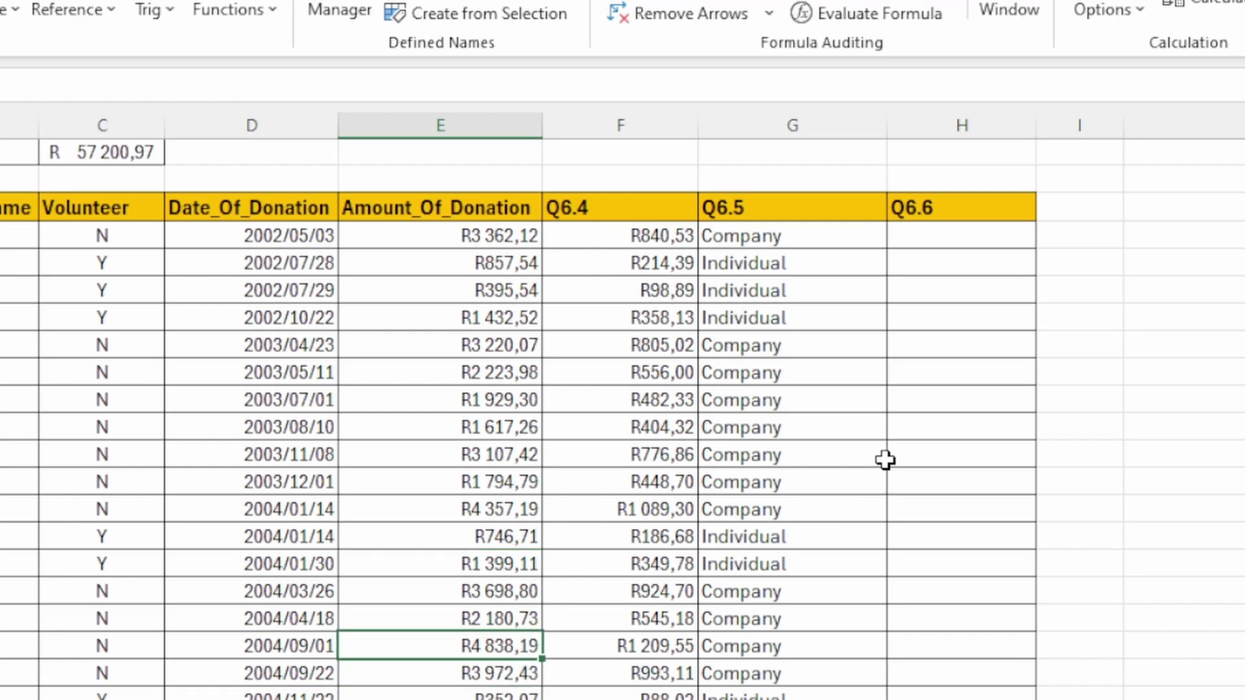
{"action": "scroll", "coordinate": [885, 459], "scroll_direction": "up", "scroll_amount": 2}
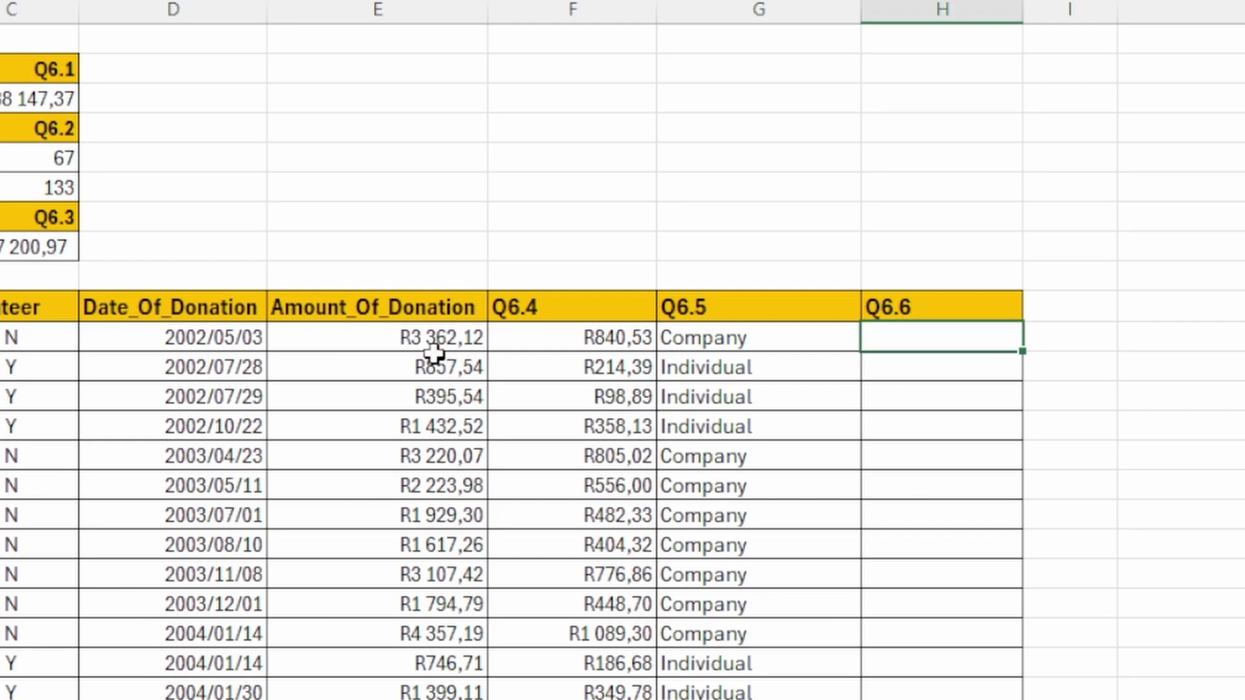
Review the donation amounts needing a Q6.6 gift and the amount thresholds with their matching gifts on the Gifts sheet.
{"action": "left_click_drag", "start_coordinate": [436, 343], "coordinate": [437, 372]}
{"action": "key", "text": "ctrl+shift+Down"}
{"action": "left_click_drag", "start_coordinate": [944, 346], "coordinate": [943, 553]}
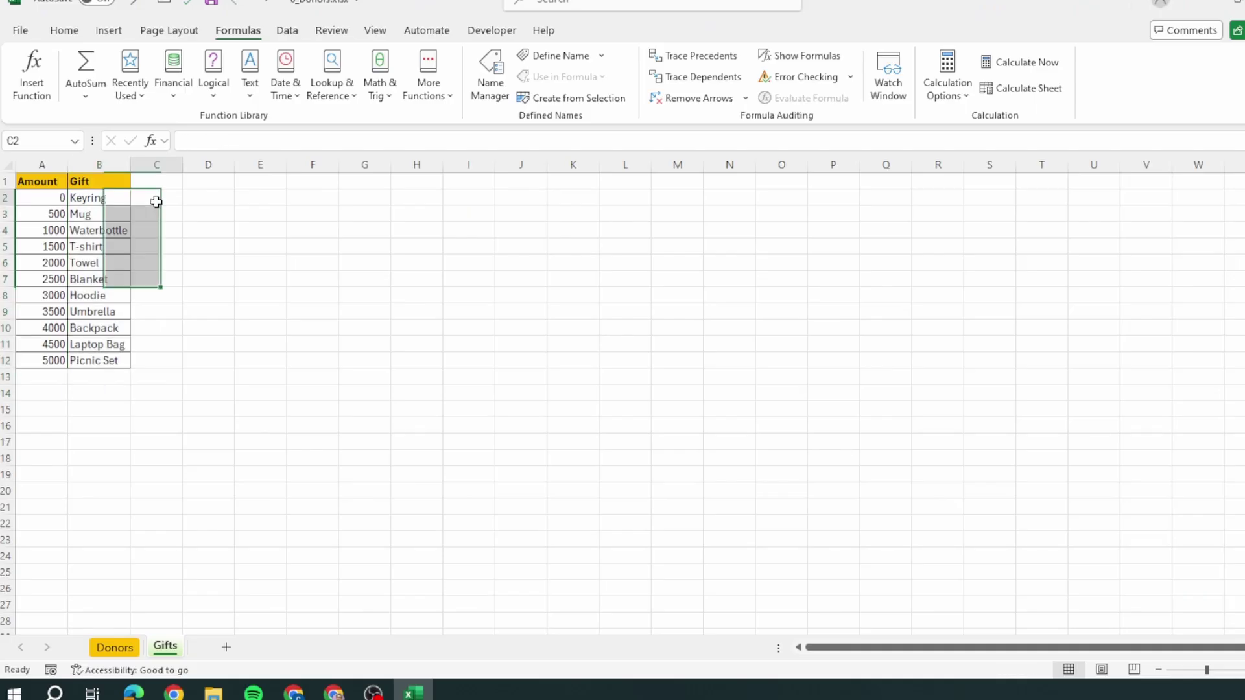
{"action": "mouse_move", "coordinate": [48, 201]}
{"action": "left_mouse_down"}
{"action": "mouse_move", "coordinate": [37, 360]}
{"action": "mouse_move", "coordinate": [61, 198]}
{"action": "left_mouse_up"}
{"action": "left_click", "coordinate": [201, 212]}
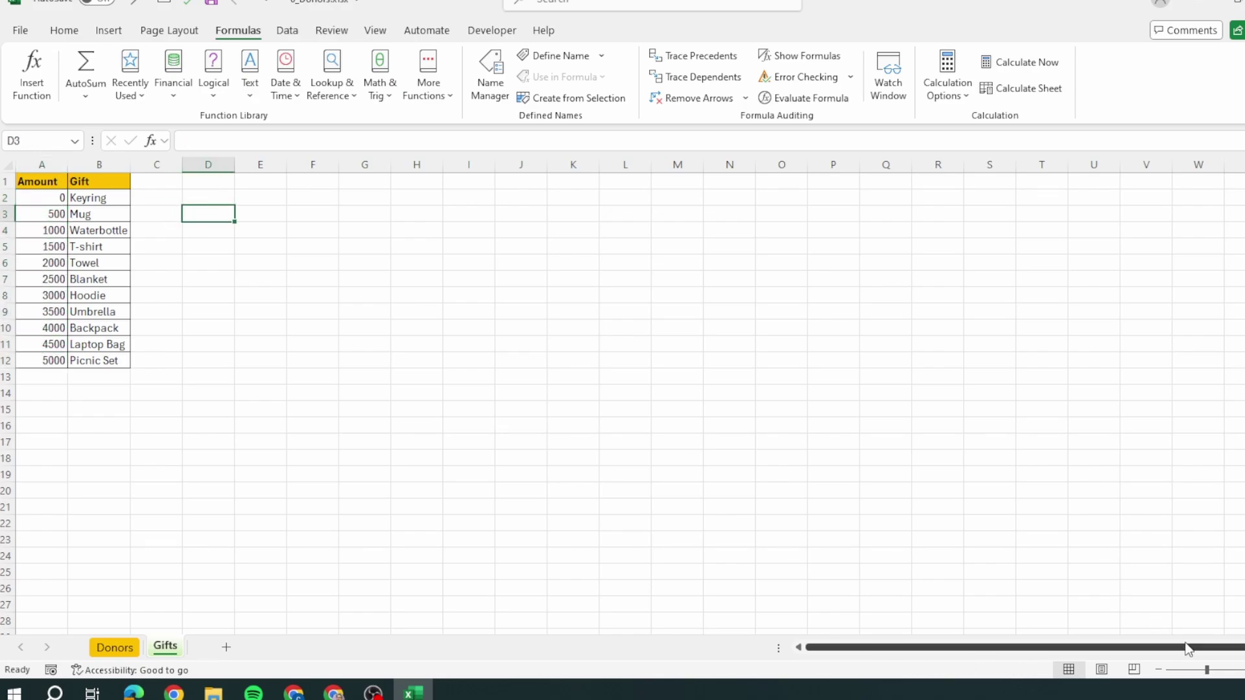
{"action": "scroll", "coordinate": [201, 212], "scroll_direction": "up", "scroll_amount": 3, "text": "ctrl"}
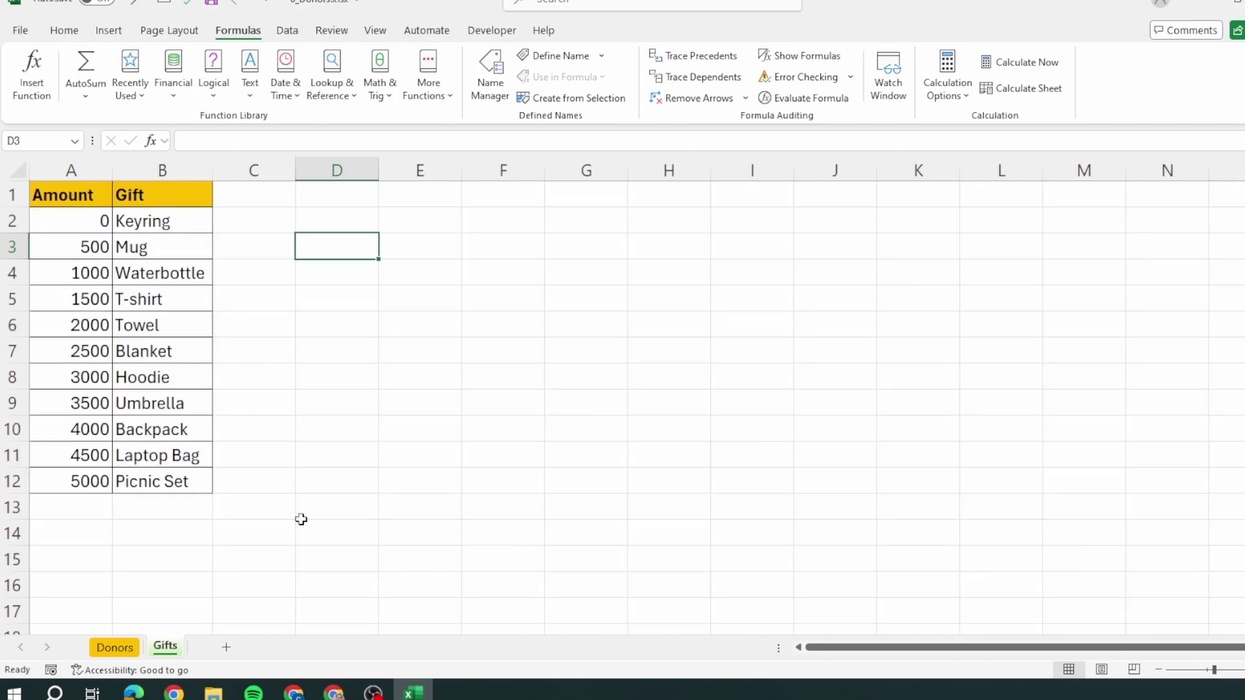
{"action": "left_click", "coordinate": [83, 224]}
{"action": "left_click", "coordinate": [71, 245]}
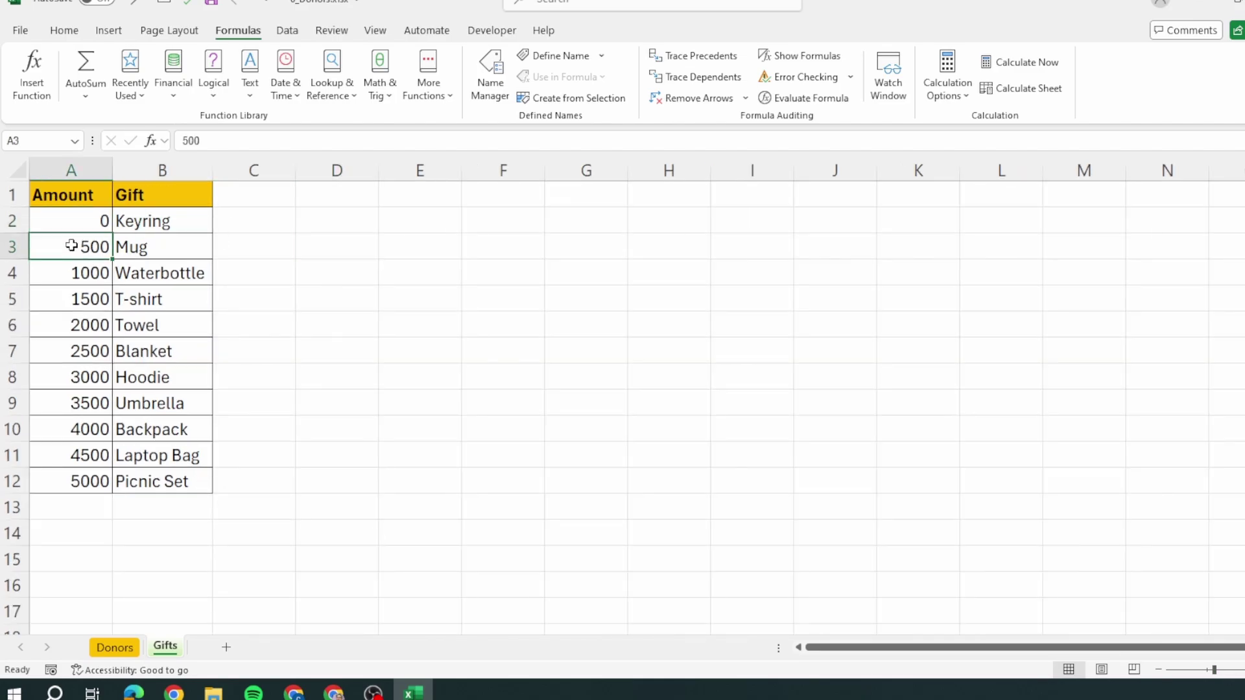
{"action": "left_click", "coordinate": [70, 271]}
{"action": "left_click", "coordinate": [130, 647]}
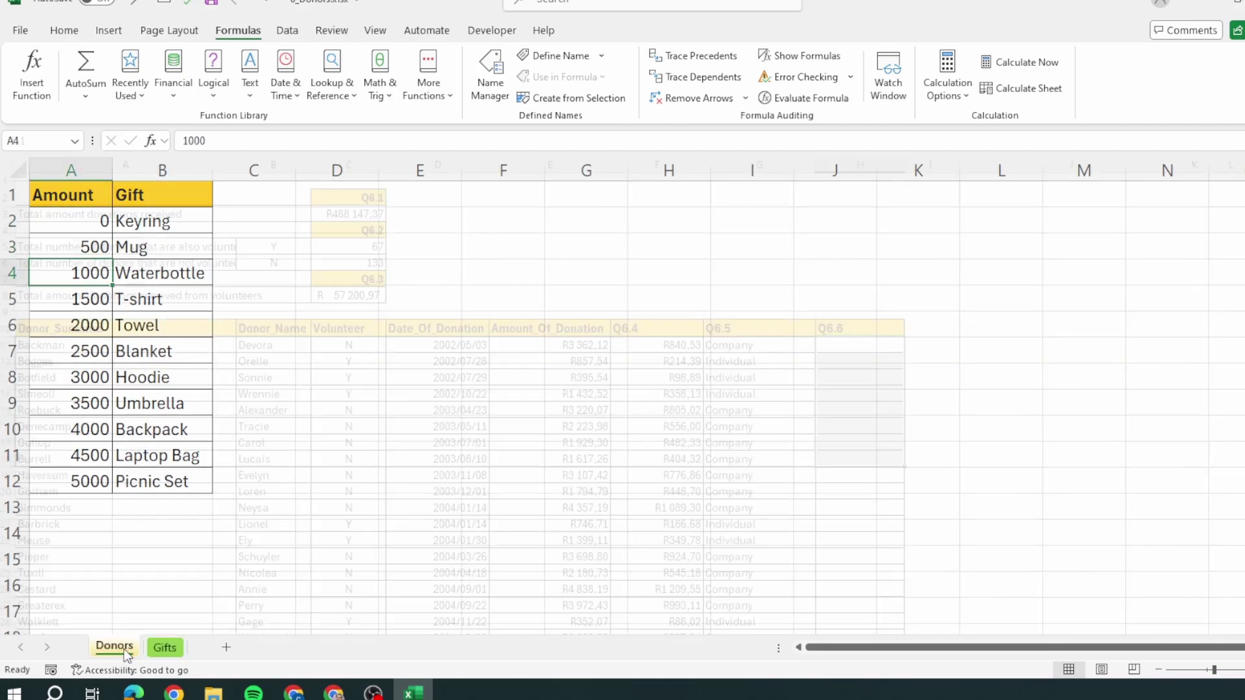
Start a VLOOKUP function in H11 under Q6.6 with E11 as the lookup value.
{"action": "left_click", "coordinate": [852, 344]}
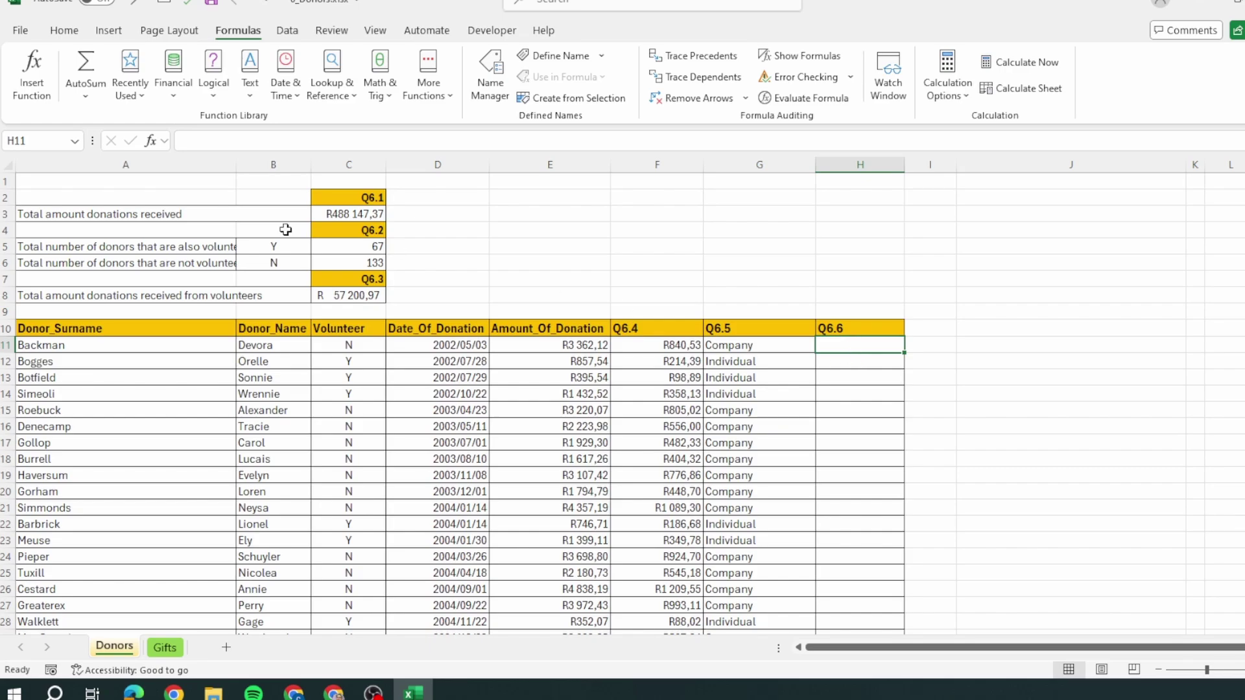
{"action": "left_click", "coordinate": [32, 78]}
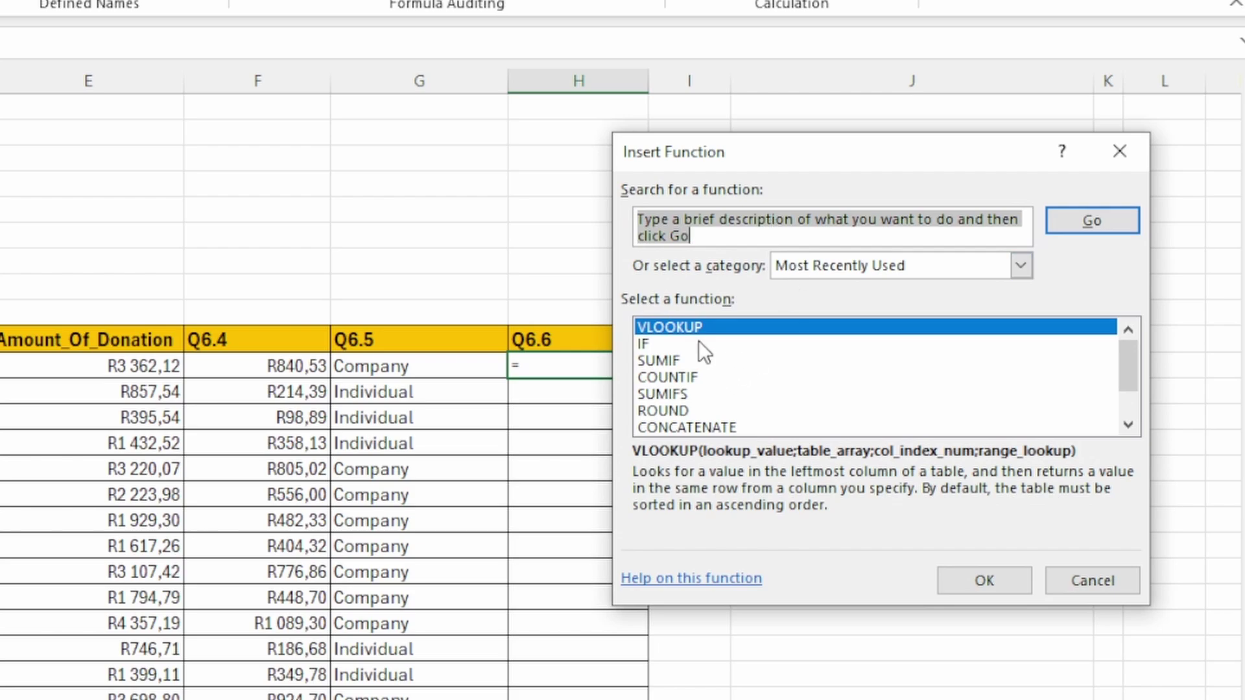
{"action": "double_click", "coordinate": [699, 328]}
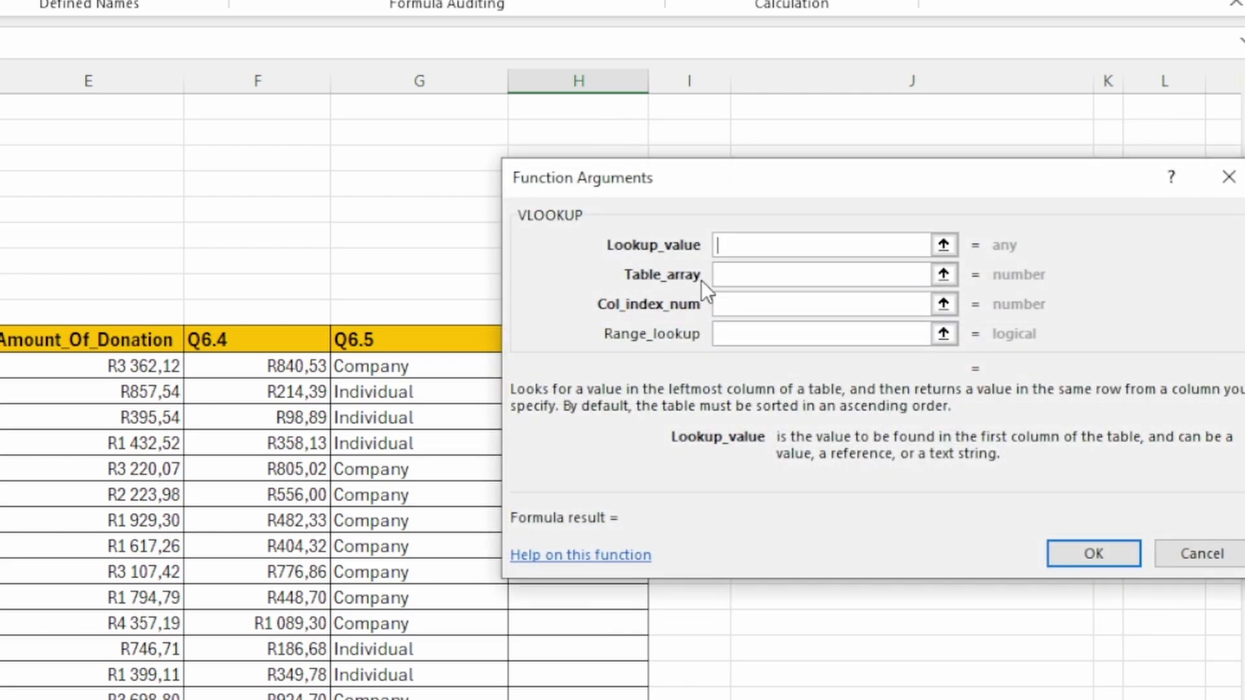
{"action": "left_click_drag", "start_coordinate": [693, 175], "coordinate": [579, 79]}
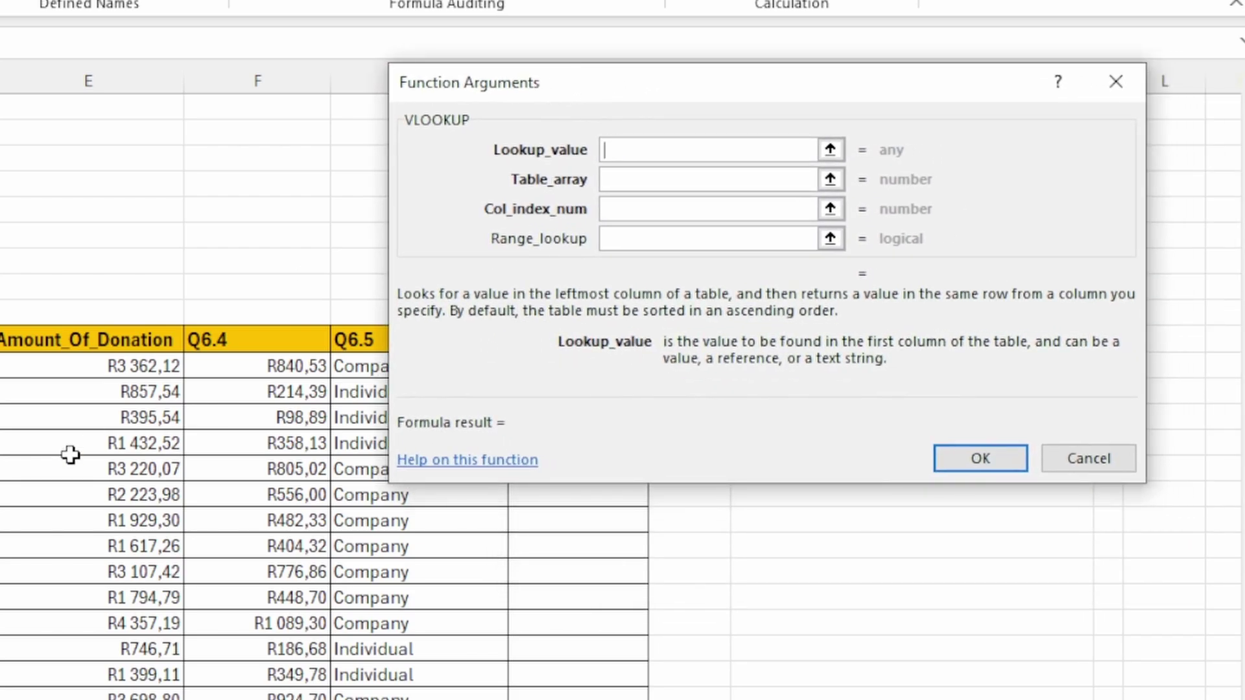
{"action": "left_click", "coordinate": [103, 374]}
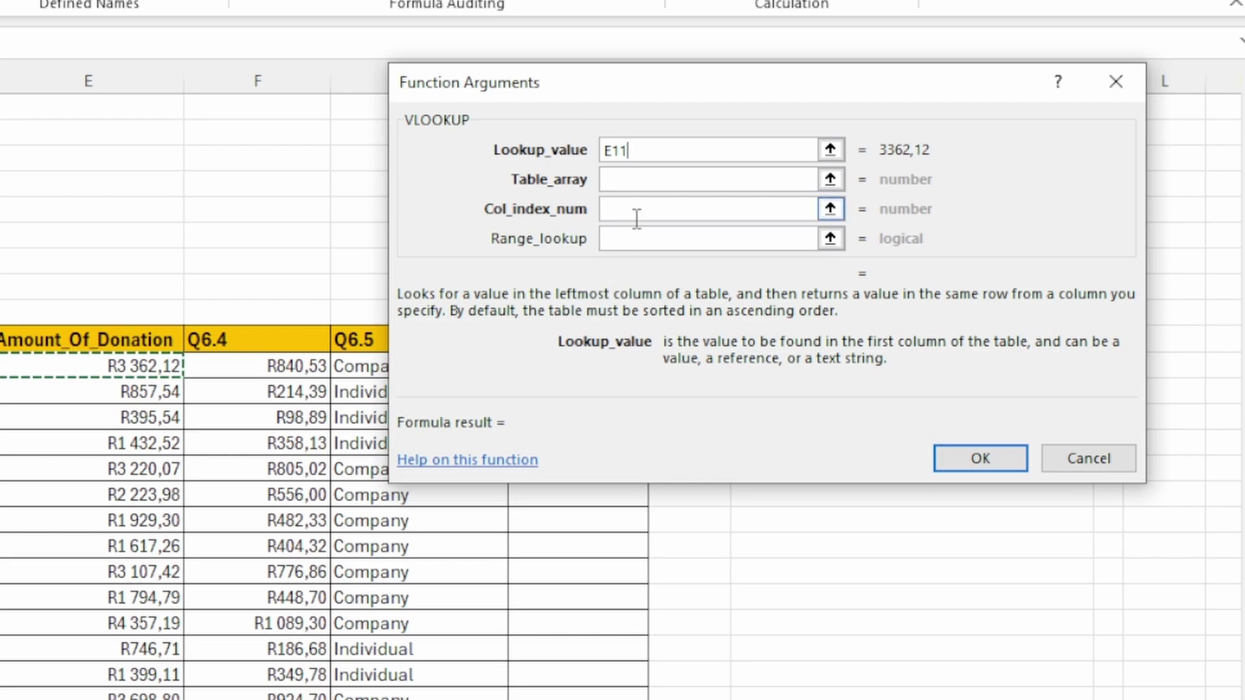
Set the VLOOKUP table array to the range A2:B12 on the Gifts sheet.
{"action": "left_click", "coordinate": [638, 178]}
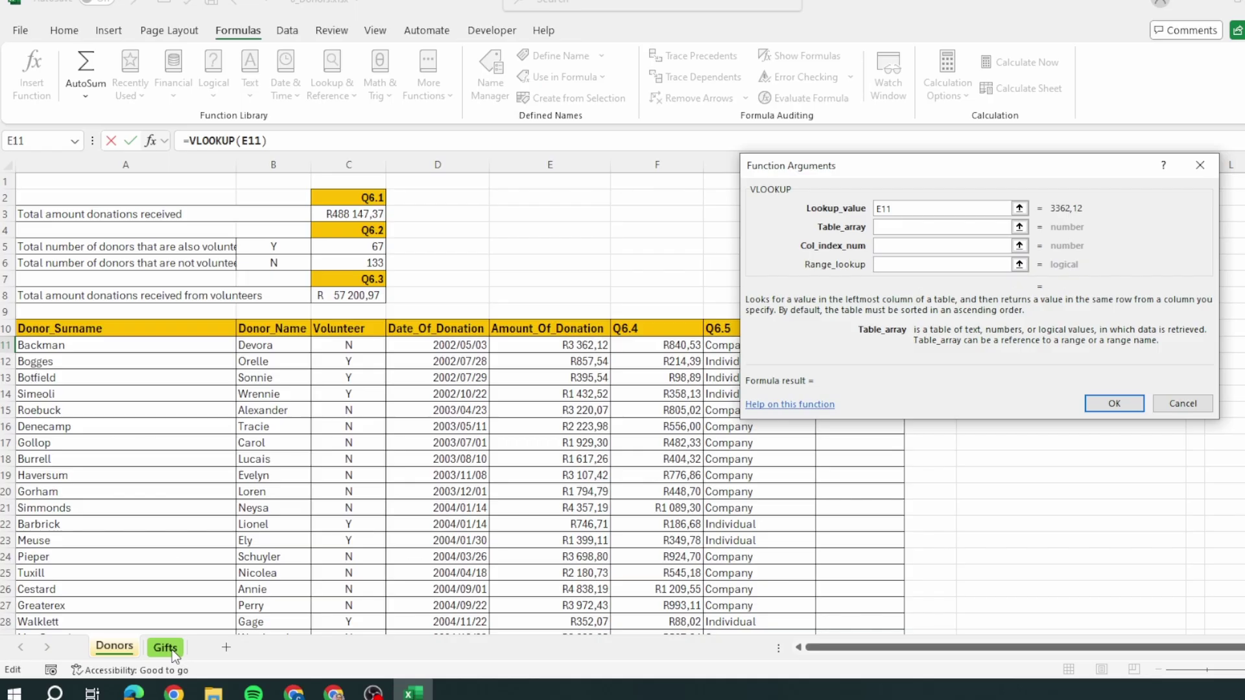
{"action": "left_click", "coordinate": [169, 649]}
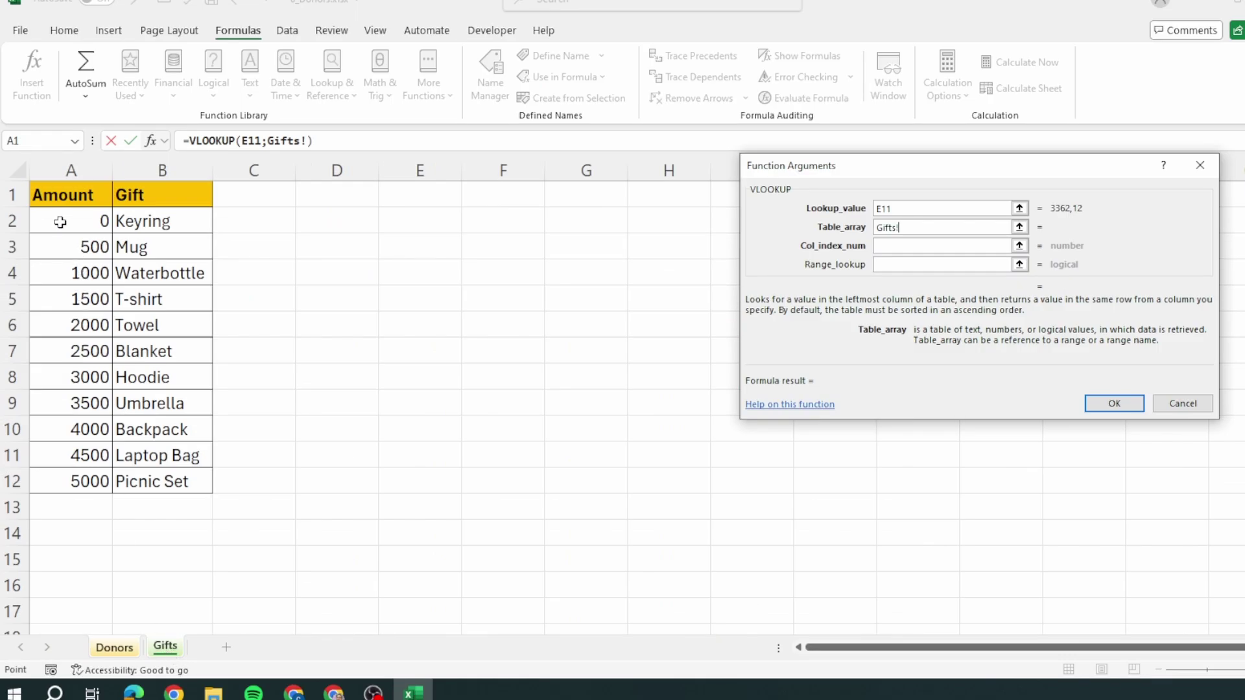
{"action": "left_click_drag", "start_coordinate": [60, 222], "coordinate": [150, 477]}
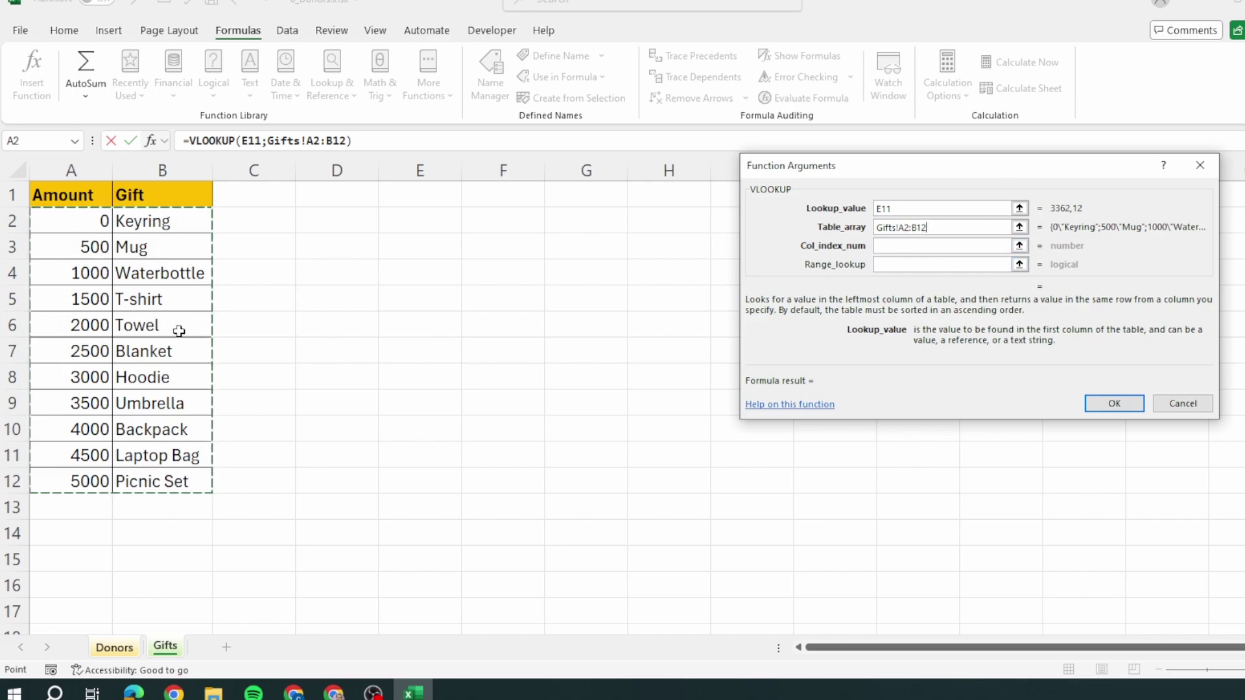
Set the VLOOKUP column index to 2 and the range lookup to False, and complete the formula in H11.
{"action": "left_click", "coordinate": [940, 245]}
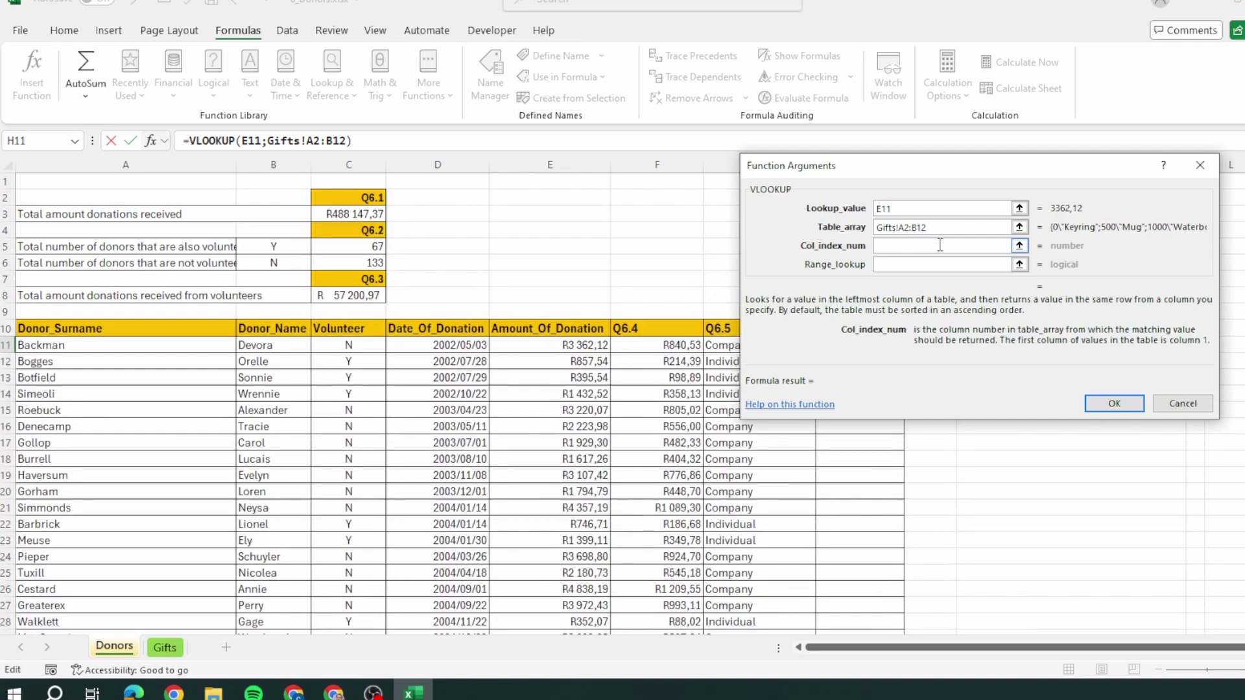
{"action": "type", "text": "2"}
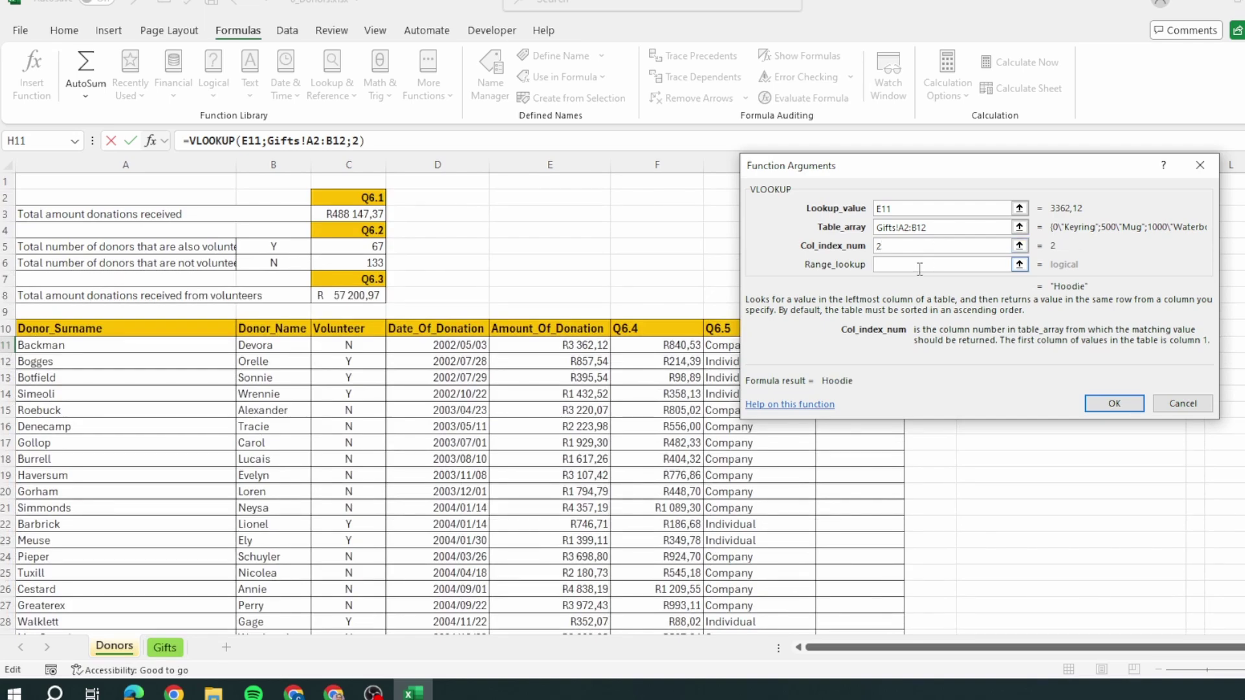
{"action": "left_click", "coordinate": [920, 265]}
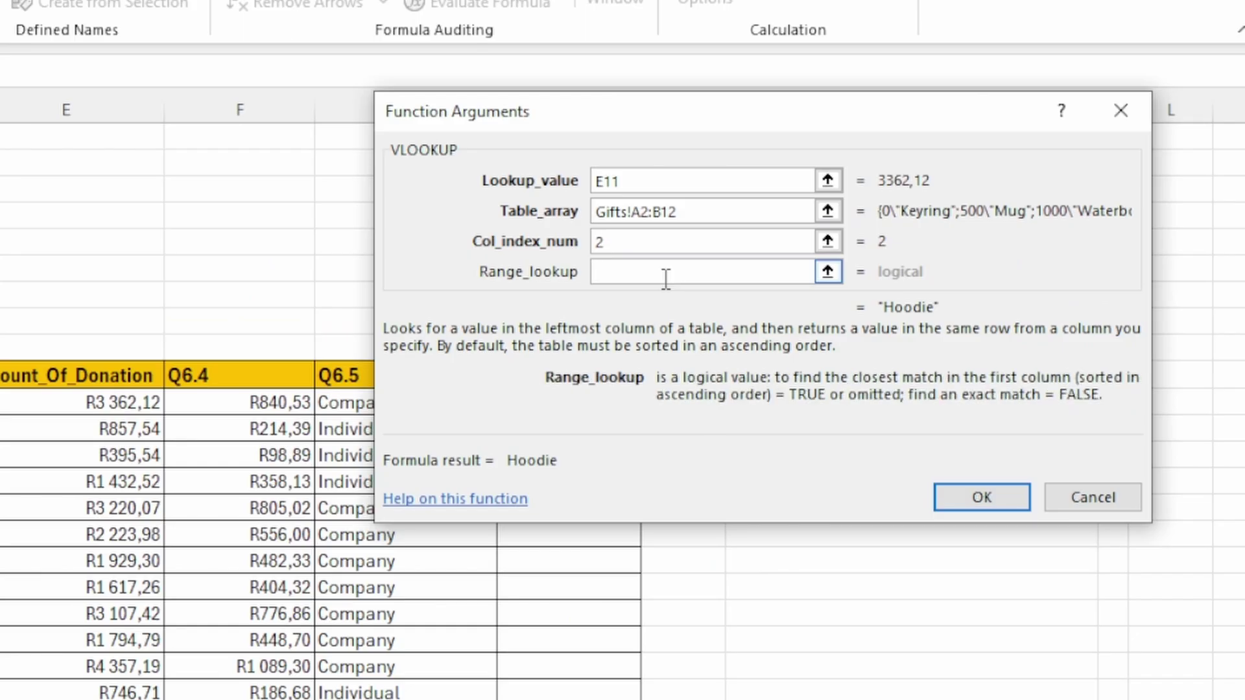
{"action": "type", "text": "Fals"}
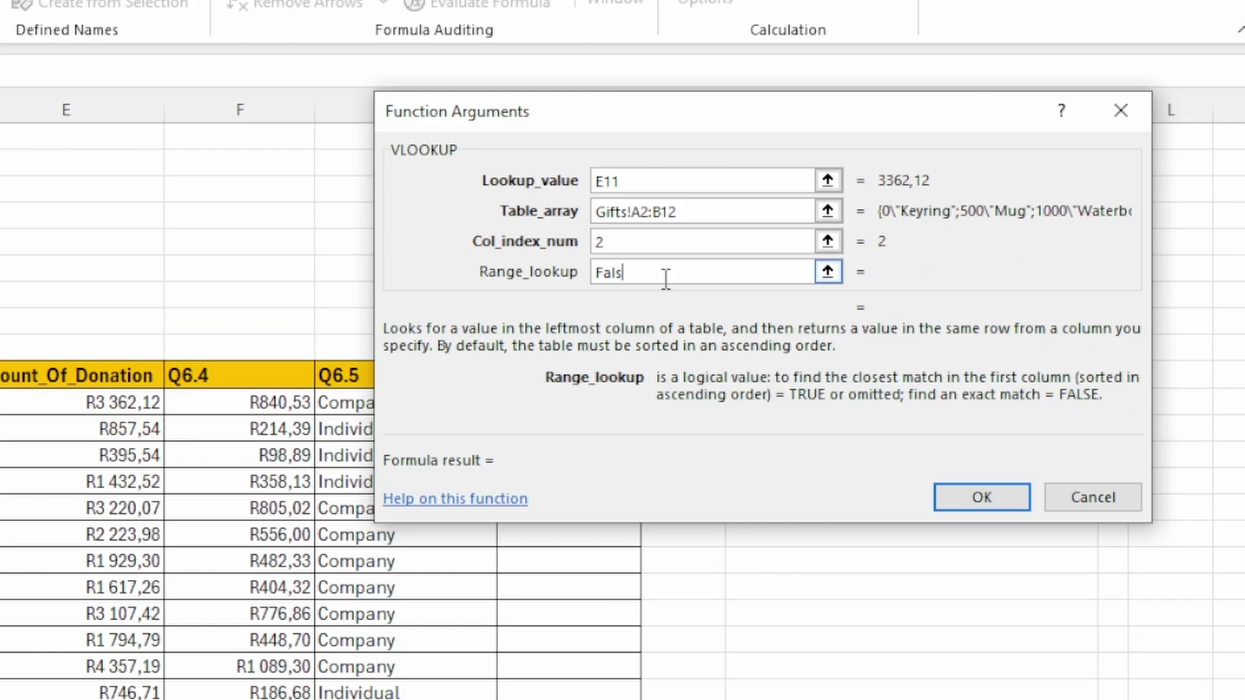
{"action": "type", "text": "e"}
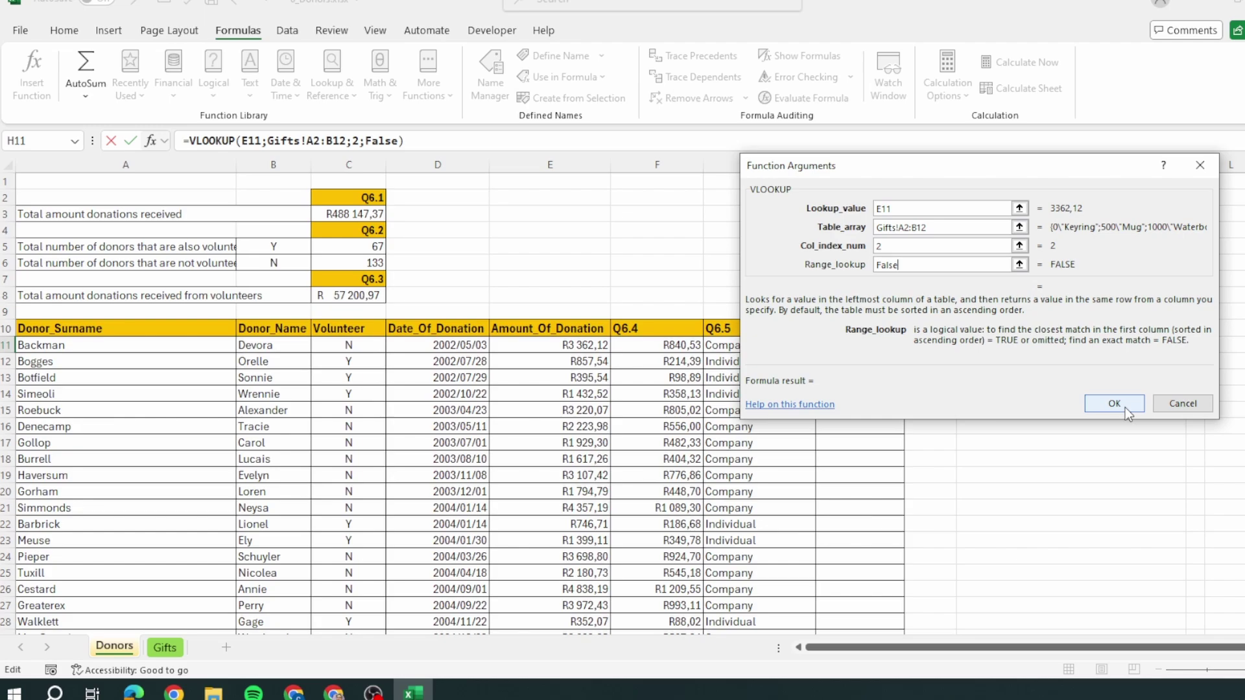
{"action": "left_click", "coordinate": [982, 497]}
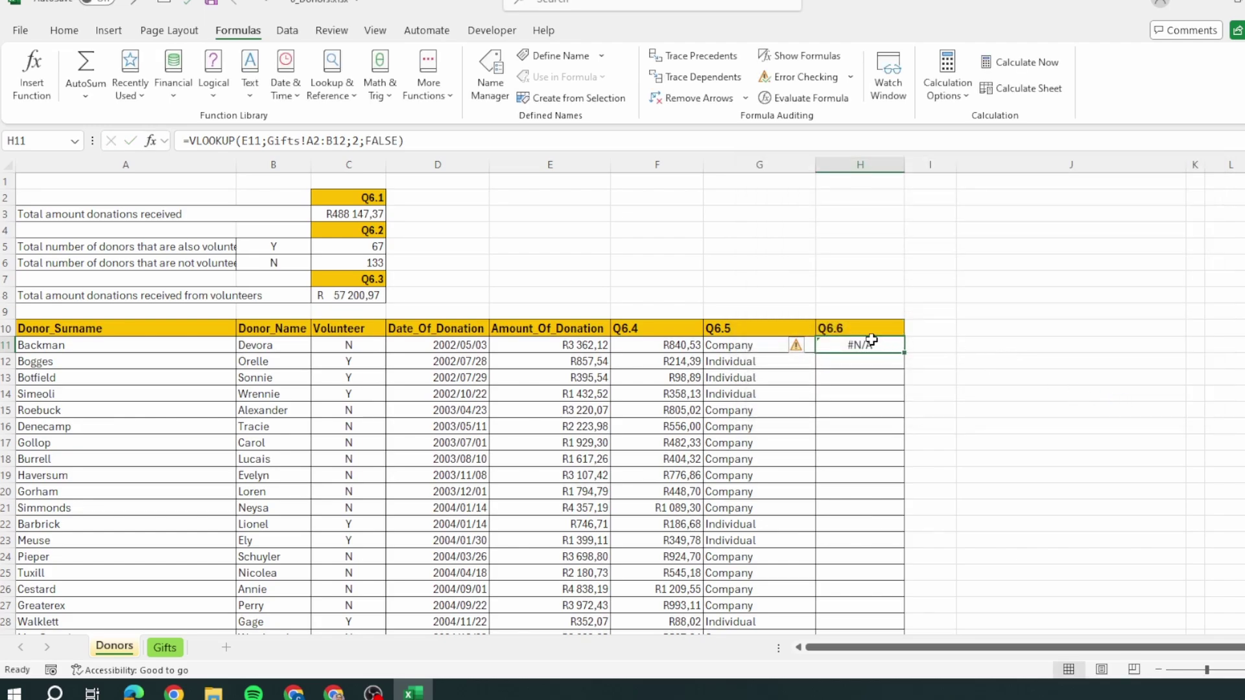
Check the Gifts table's amounts and change the range lookup argument in H11's VLOOKUP formula to True.
{"action": "left_click", "coordinate": [163, 647]}
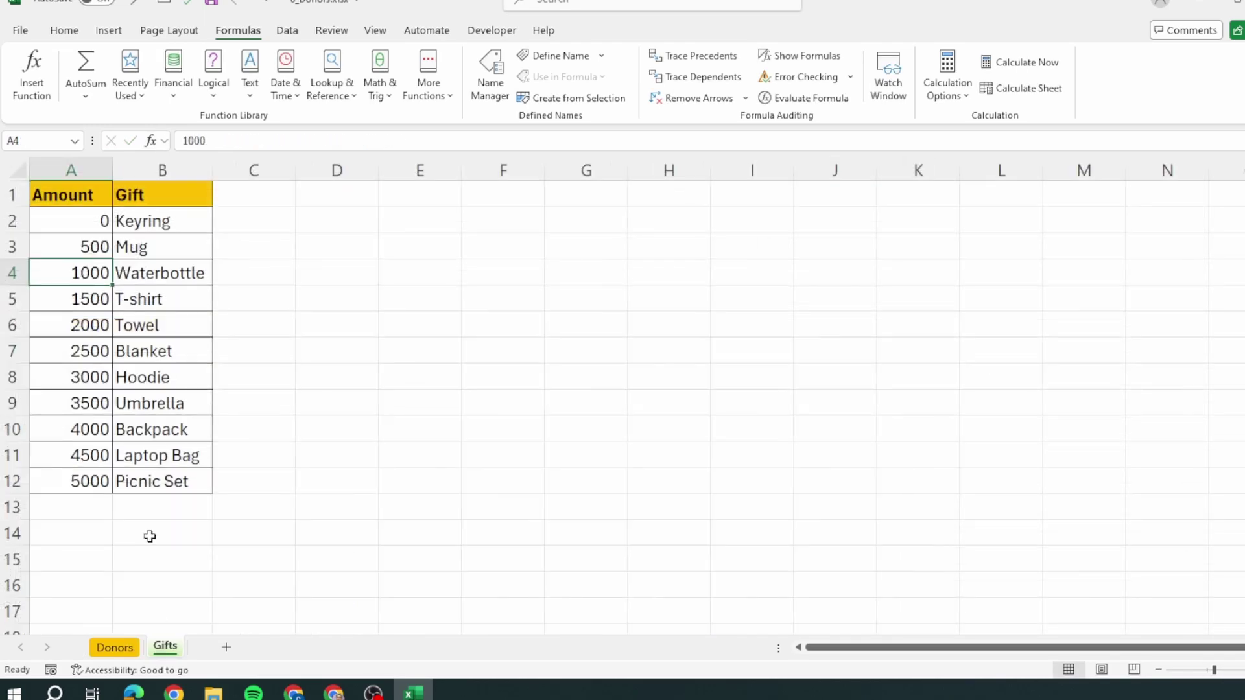
{"action": "left_click", "coordinate": [108, 648]}
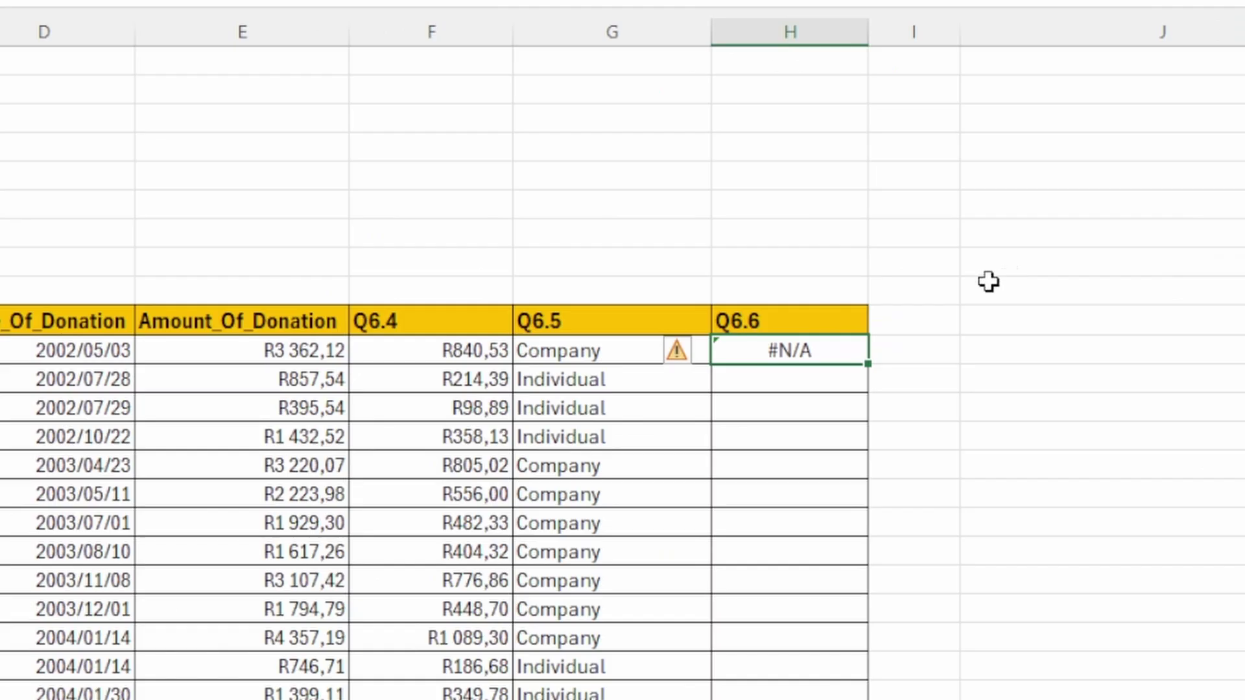
{"action": "double_click", "coordinate": [772, 342]}
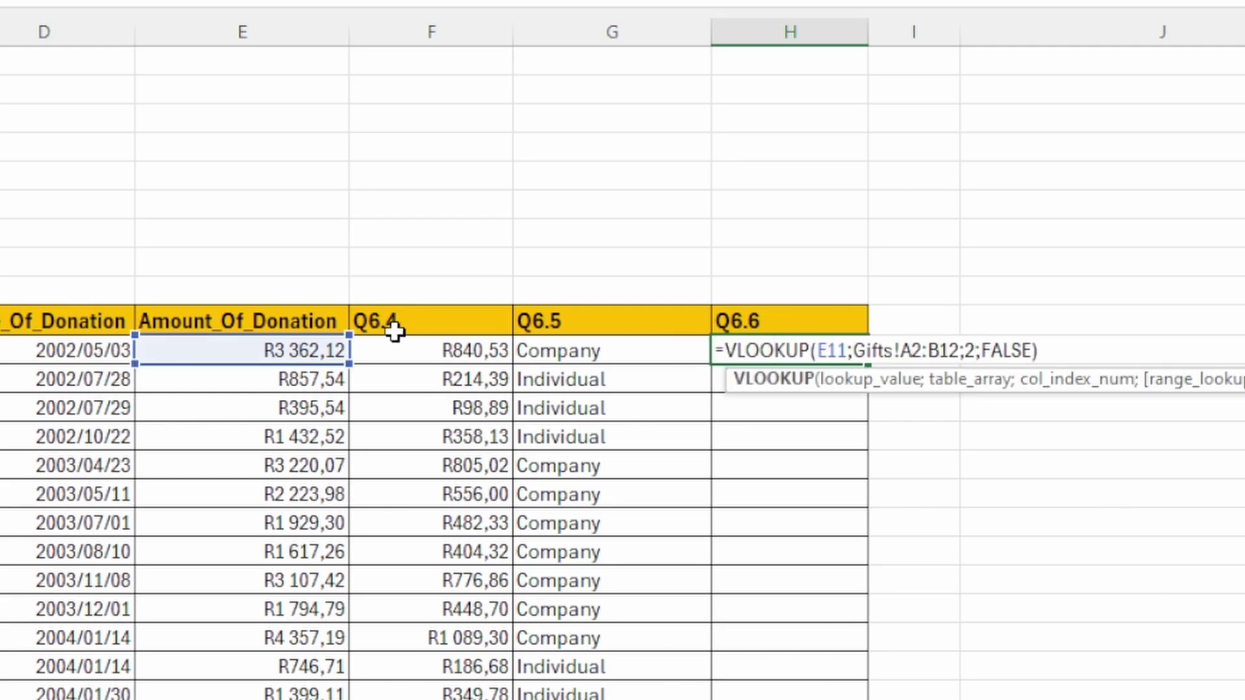
{"action": "left_click_drag", "start_coordinate": [982, 351], "coordinate": [1032, 350]}
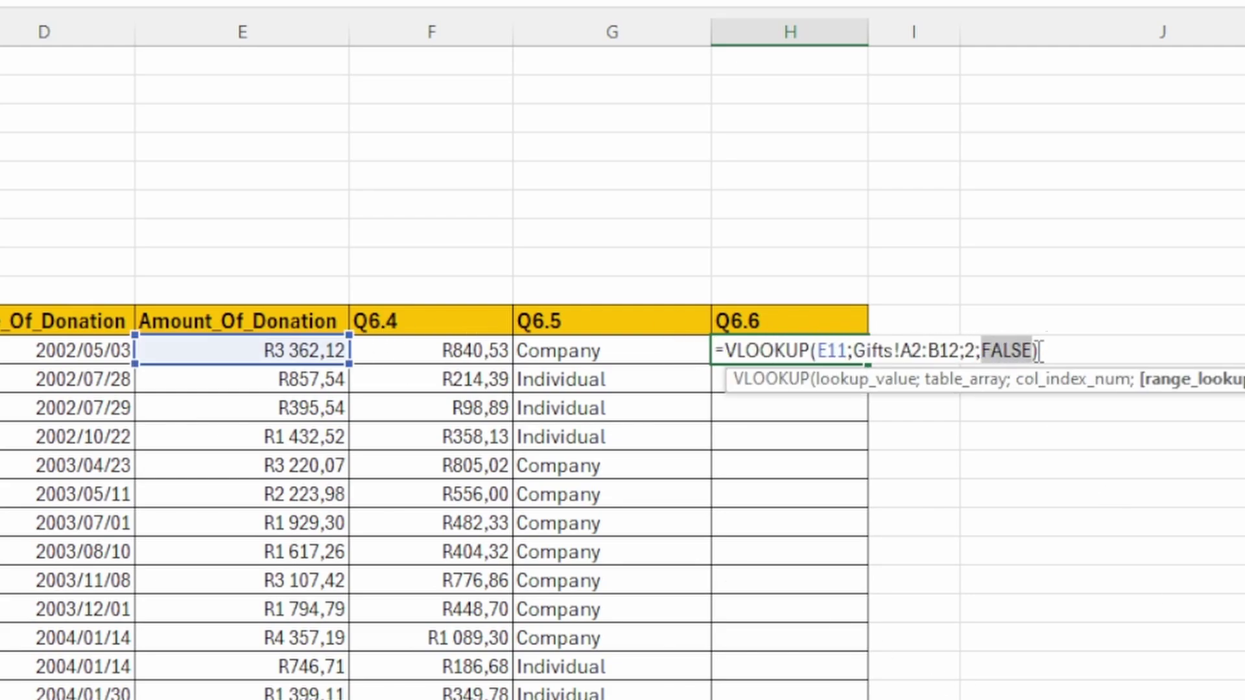
{"action": "type", "text": "Tru"}
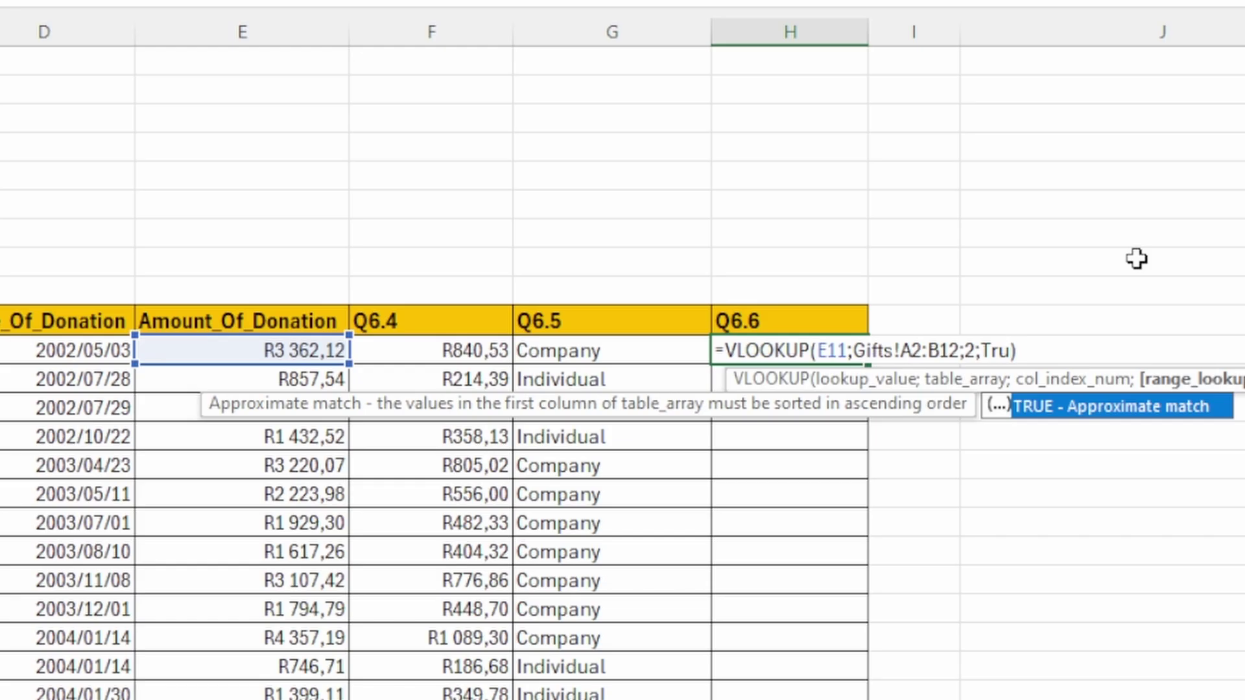
{"action": "type", "text": "e"}
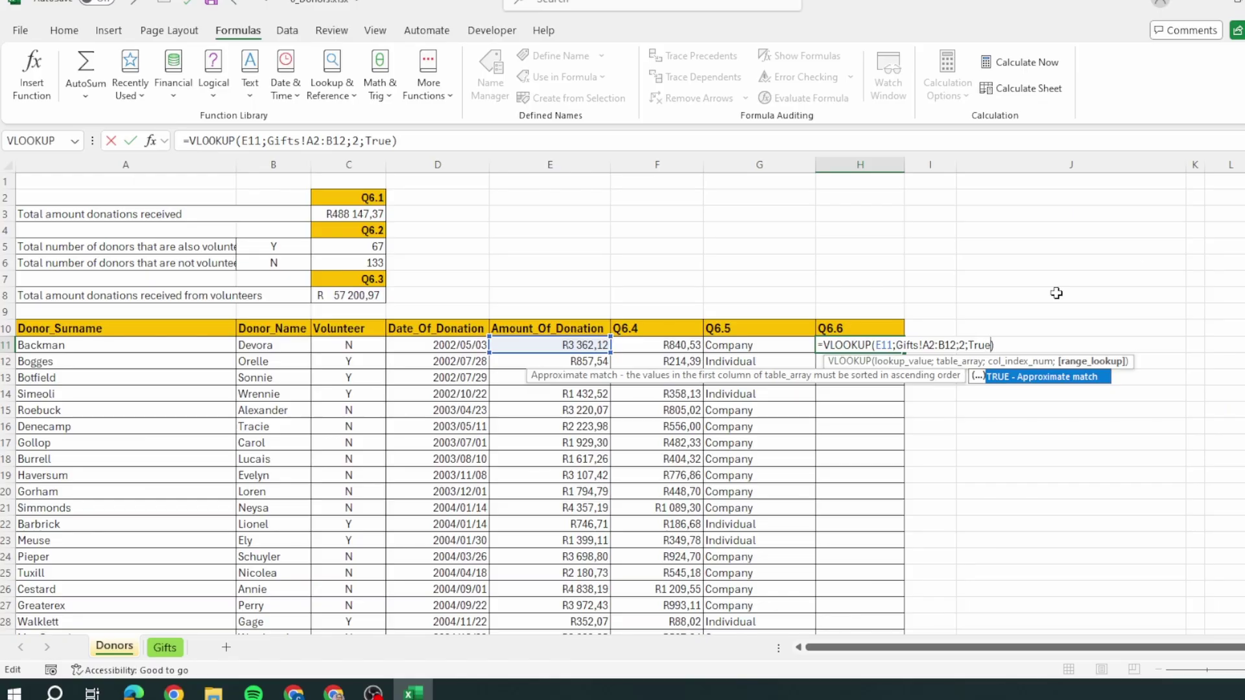
{"action": "key", "text": "Return"}
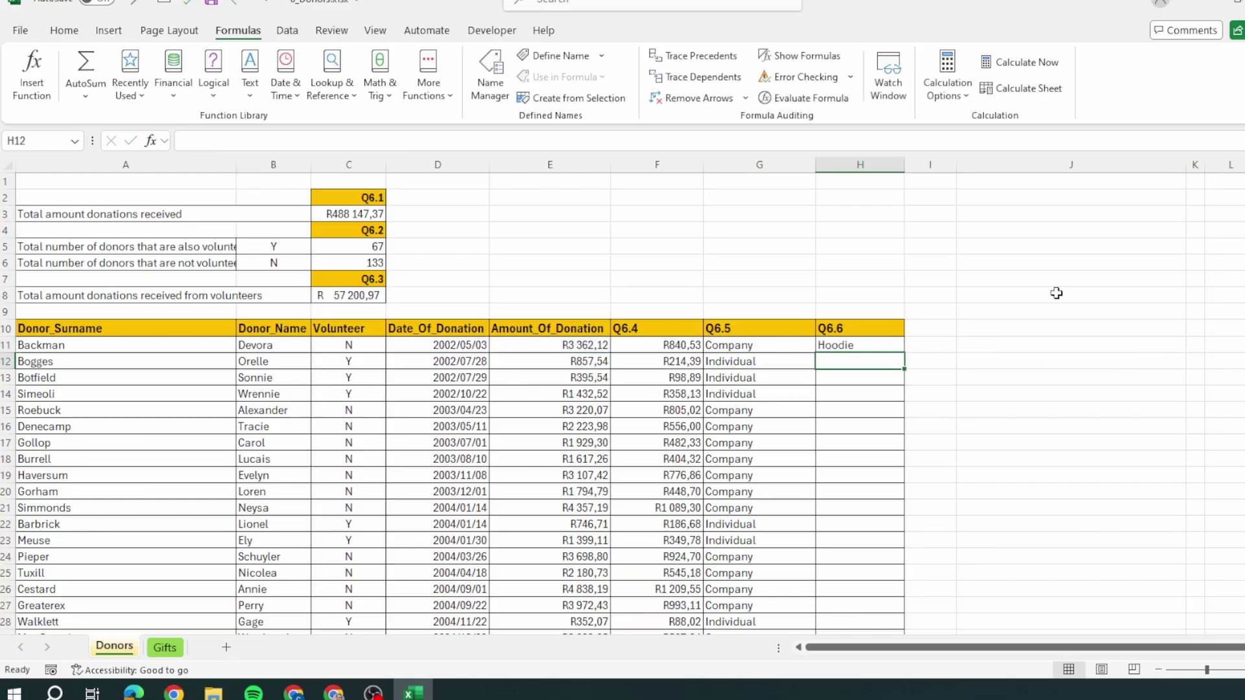
Try copying the VLOOKUP formula from H11 down the Q6.6 column to H24.
{"action": "scroll", "coordinate": [1056, 293], "scroll_direction": "up", "scroll_amount": 3}
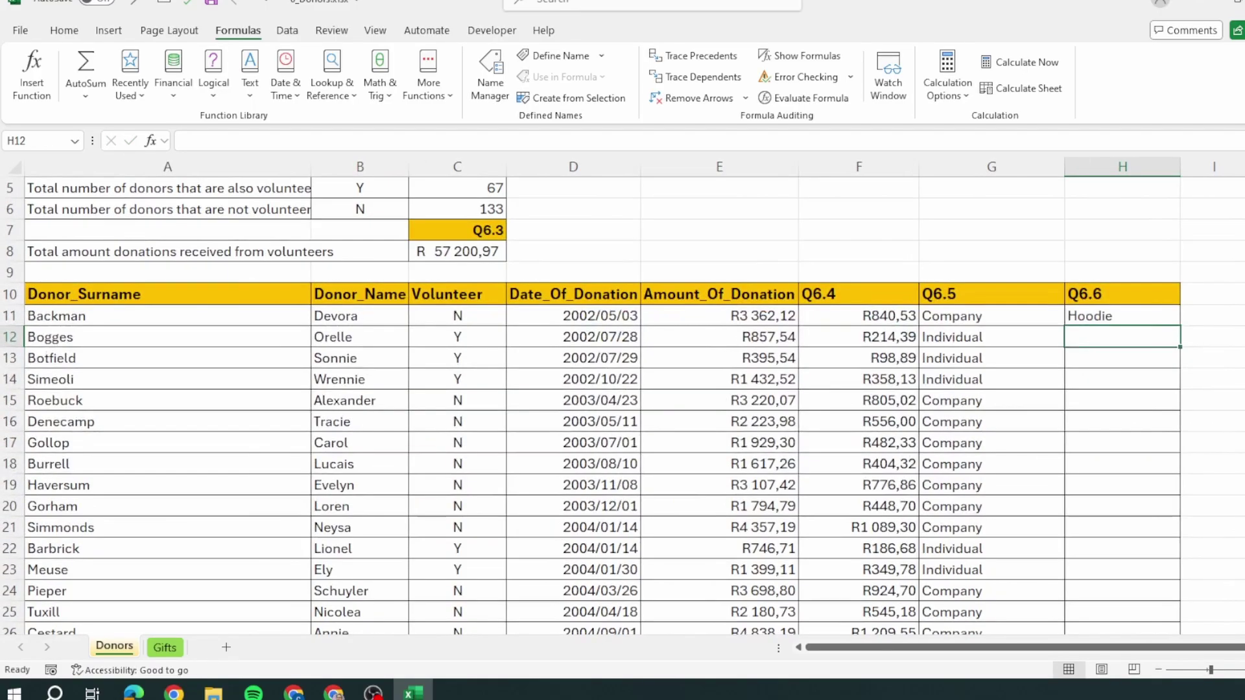
{"action": "scroll", "coordinate": [1046, 659], "scroll_direction": "right", "scroll_amount": 1}
{"action": "left_click", "coordinate": [1107, 316]}
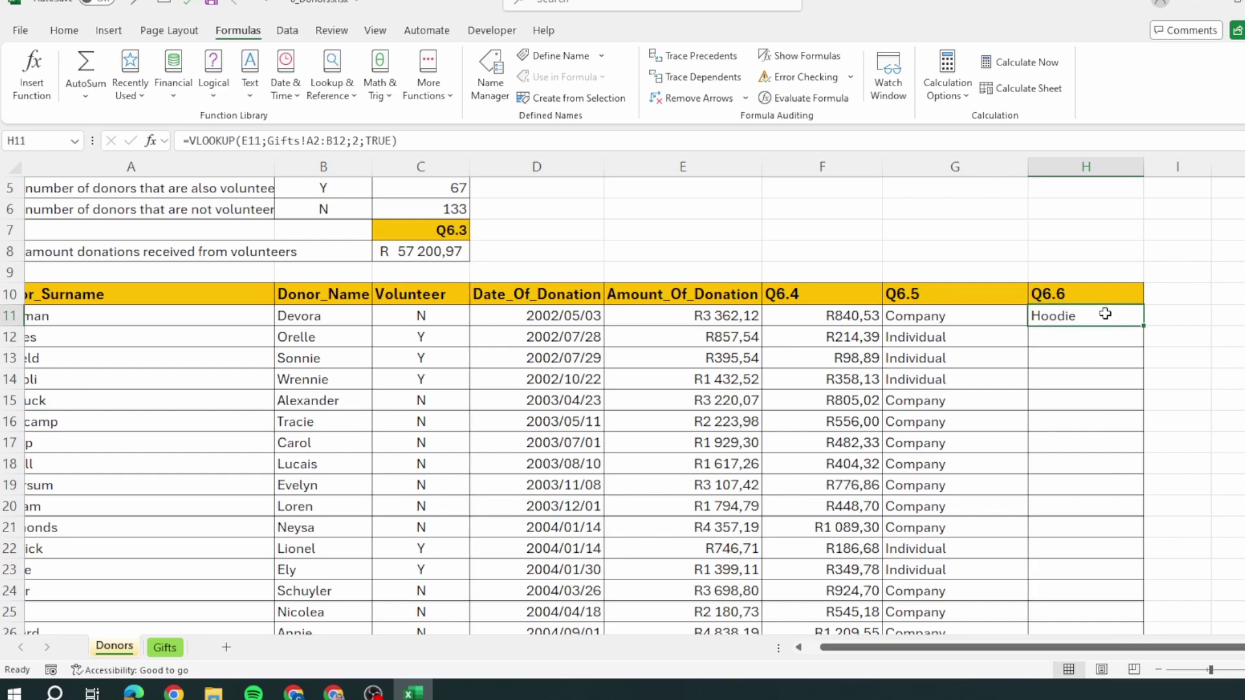
{"action": "left_click_drag", "start_coordinate": [1137, 323], "coordinate": [1080, 337]}
{"action": "left_click", "coordinate": [1171, 545]}
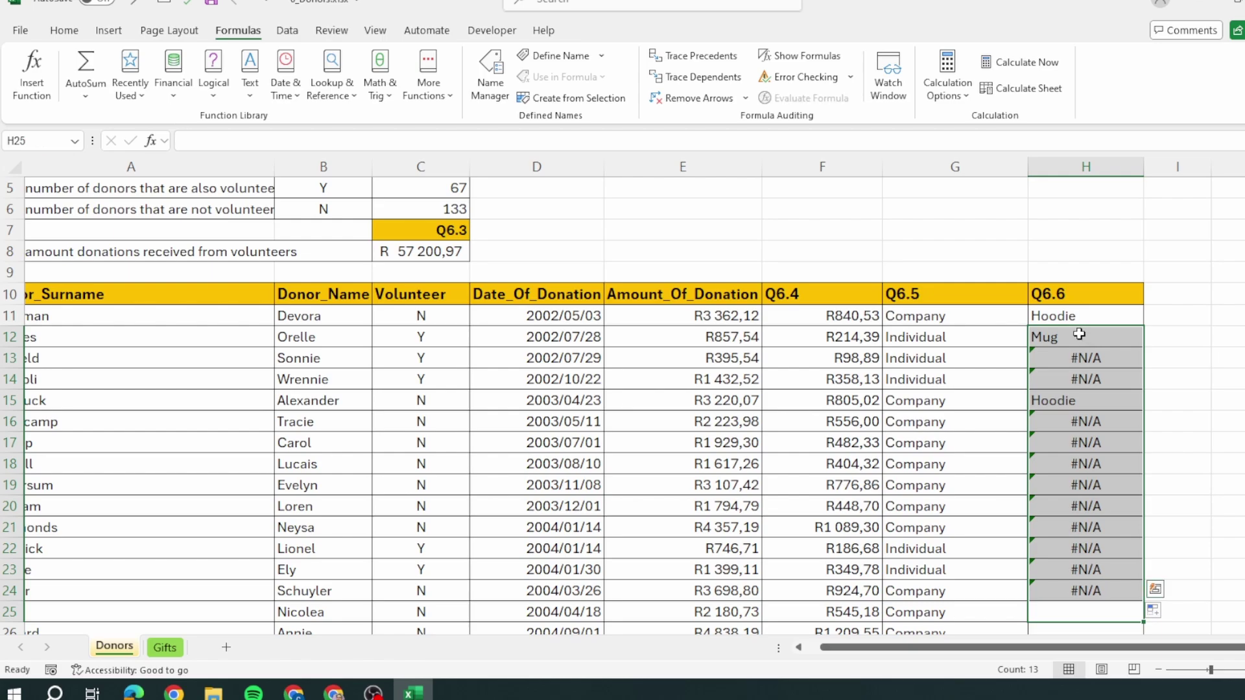
Compare the table ranges in the H11 and H12 formulas and clear the copied formulas from H12:H24.
{"action": "left_click", "coordinate": [1070, 317]}
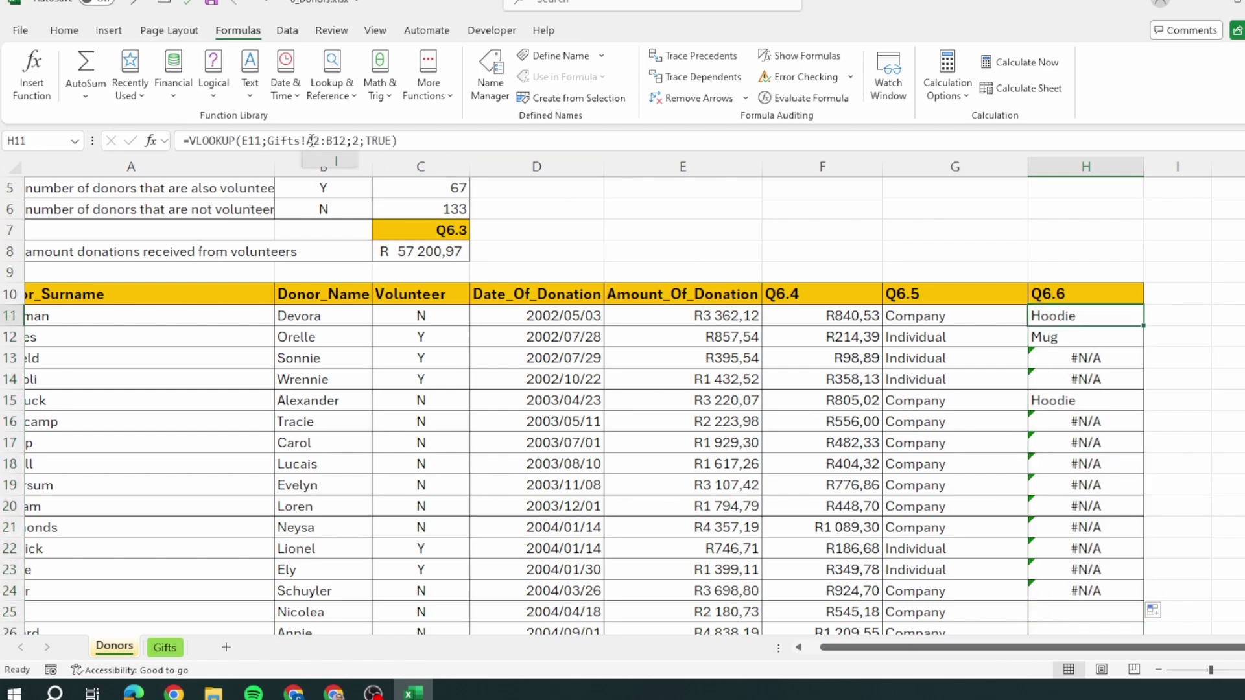
{"action": "left_click", "coordinate": [1081, 340]}
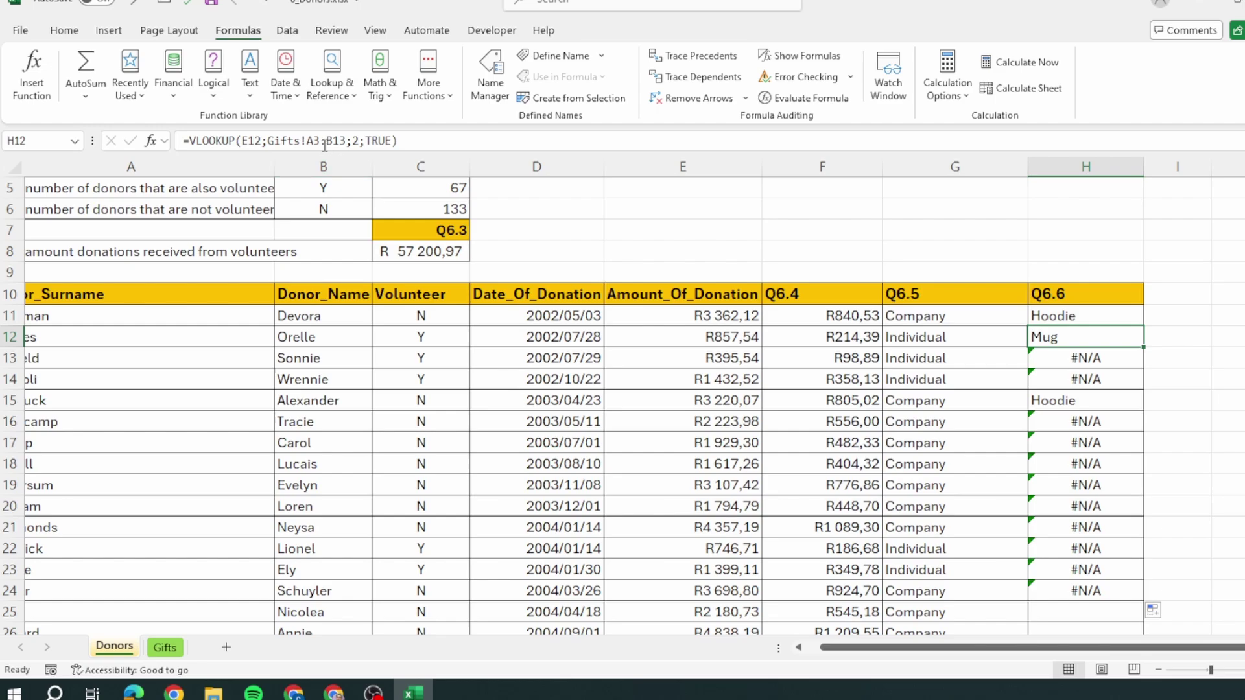
{"action": "left_click_drag", "start_coordinate": [1096, 340], "coordinate": [1092, 588]}
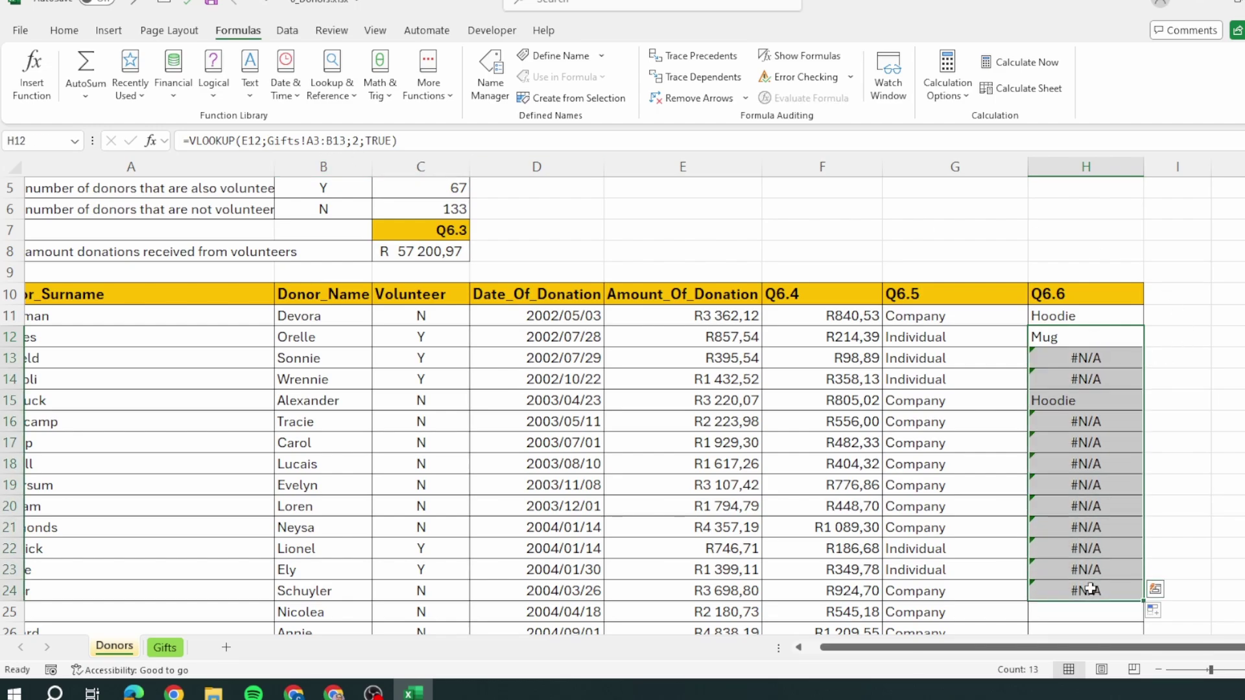
{"action": "key", "text": "Delete"}
Make the Gifts table range in H11's VLOOKUP formula absolute as $A$2:$B$12.
{"action": "double_click", "coordinate": [789, 329]}
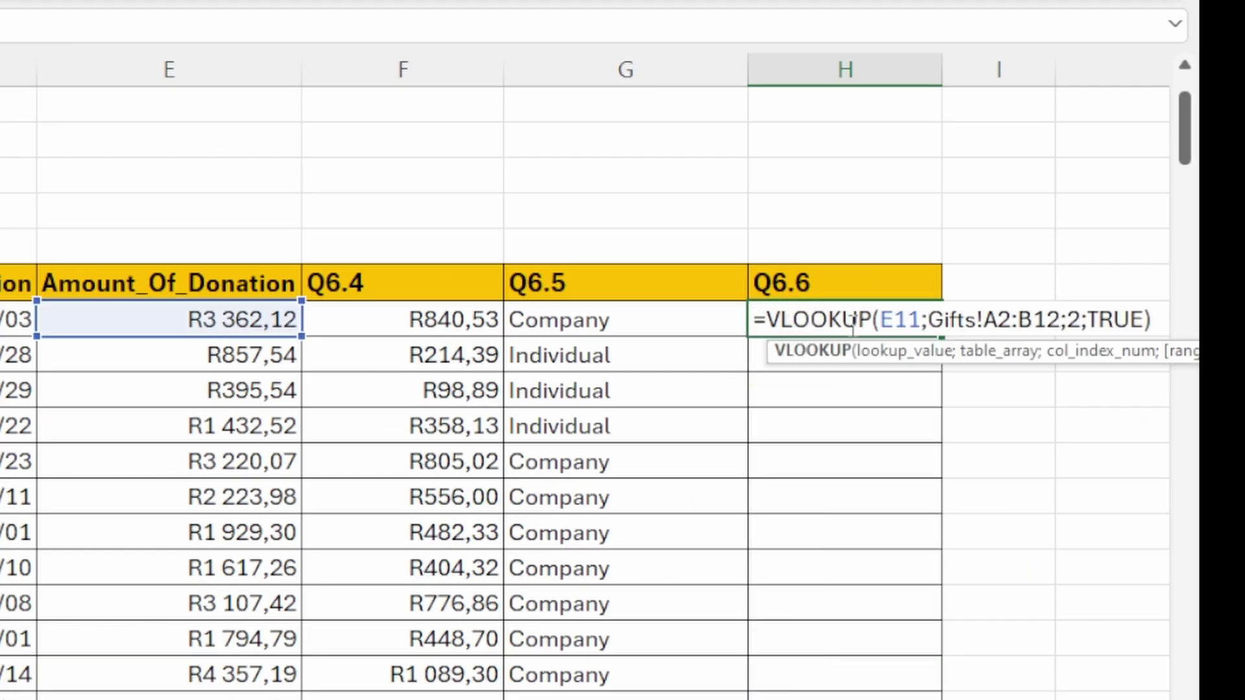
{"action": "left_click", "coordinate": [999, 319]}
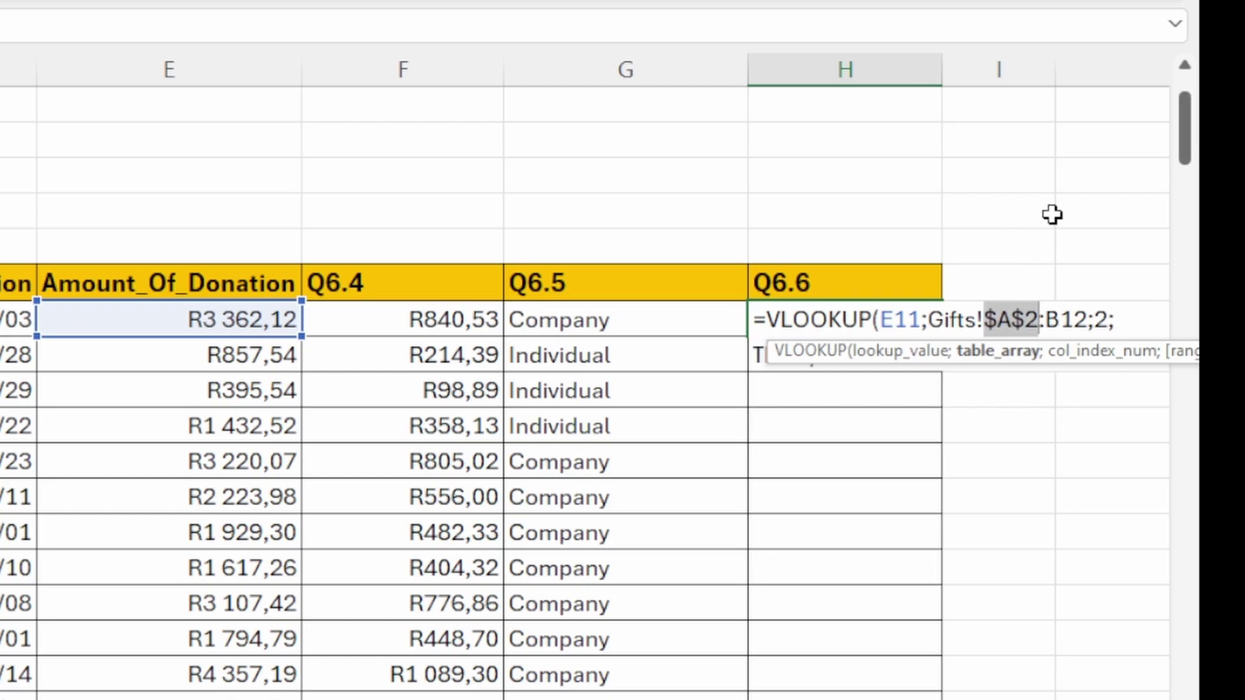
{"action": "key", "text": "F4"}
{"action": "left_click", "coordinate": [1073, 321]}
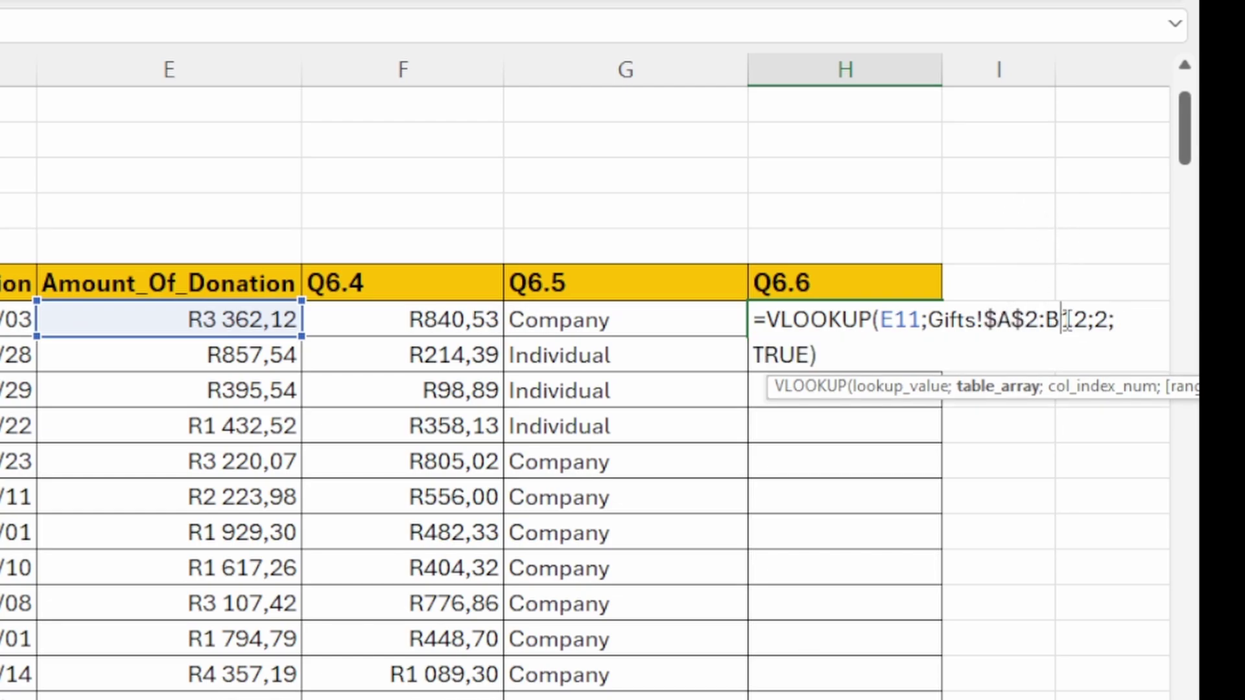
{"action": "key", "text": "F4"}
{"action": "key", "text": "ctrl+Return"}
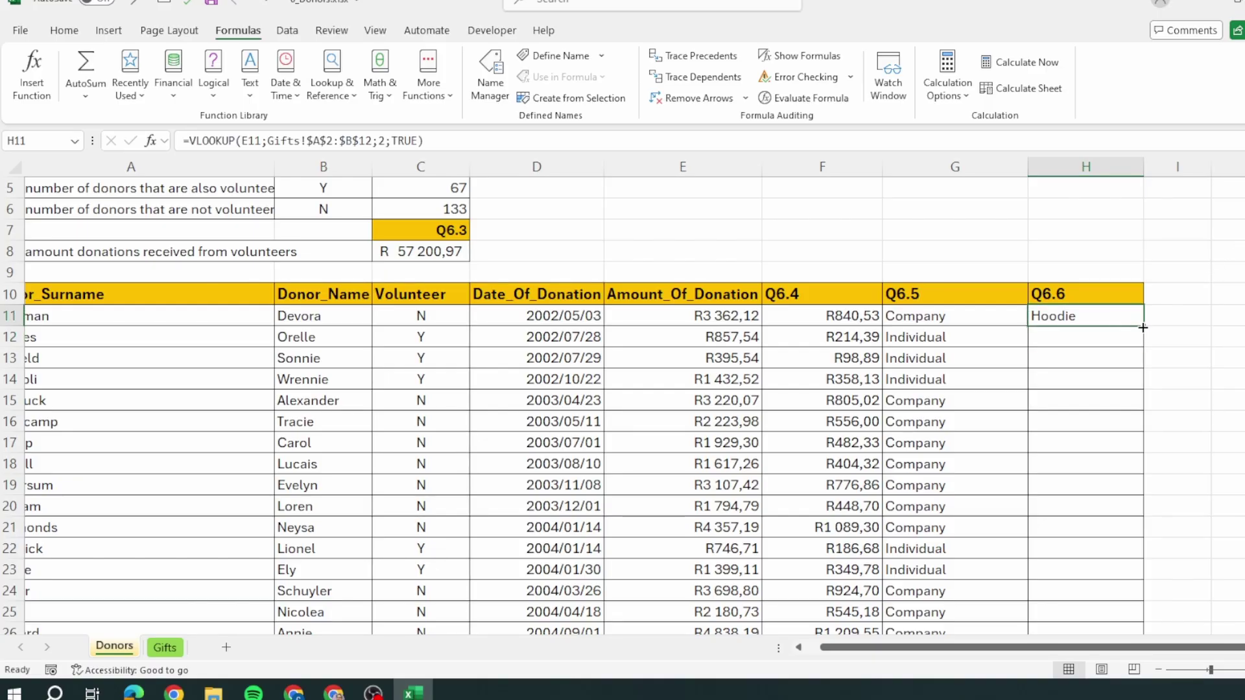
Copy the VLOOKUP formula from H11 down to H25 and check H16's table range against the Gifts table.
{"action": "left_click_drag", "start_coordinate": [1142, 327], "coordinate": [1129, 621]}
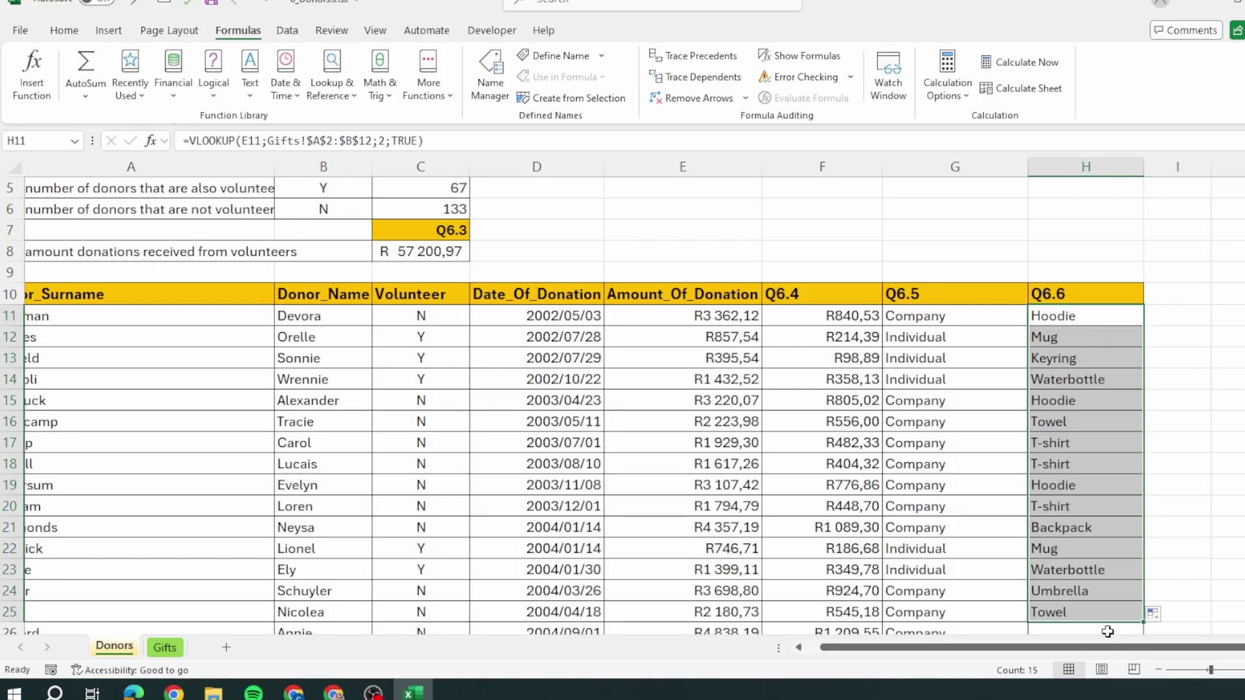
{"action": "left_click", "coordinate": [164, 647]}
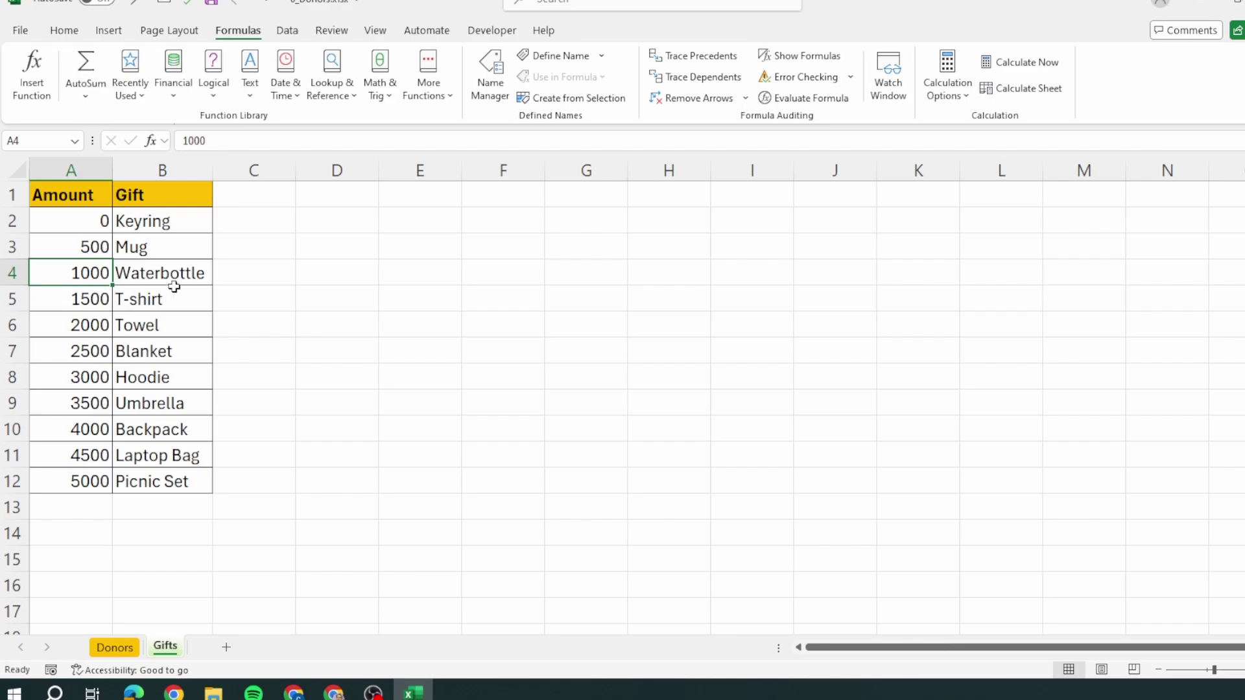
{"action": "left_click", "coordinate": [114, 647]}
{"action": "double_click", "coordinate": [1100, 421]}
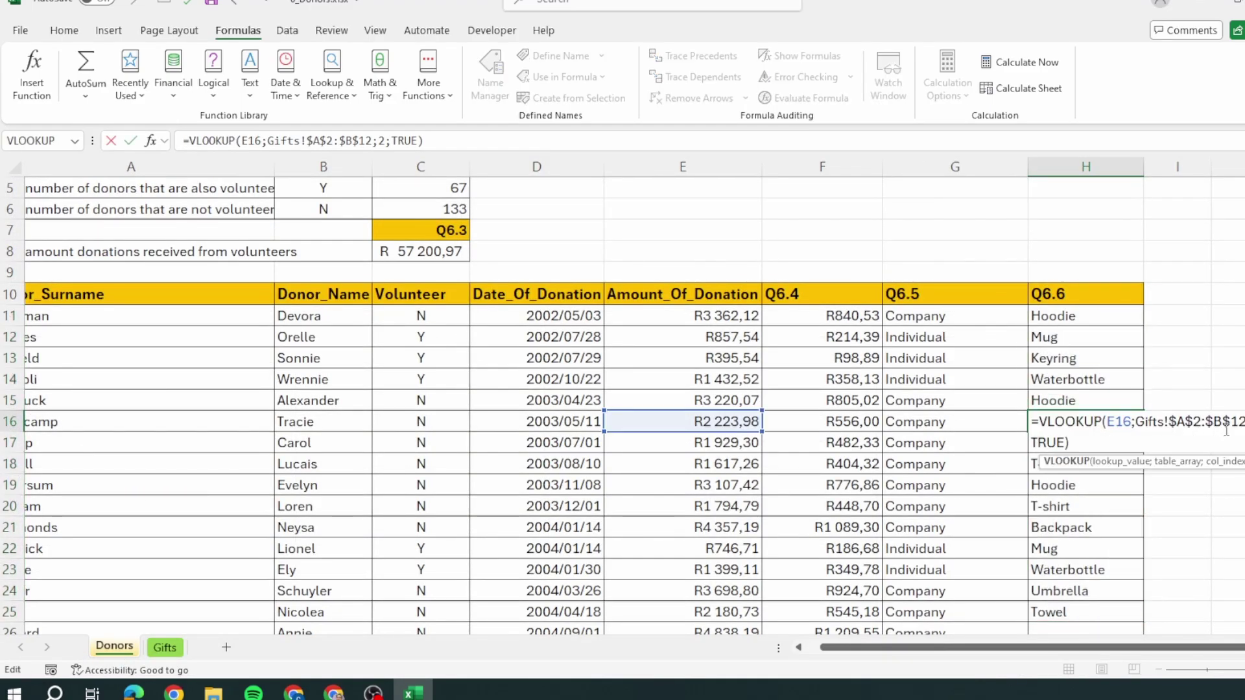
{"action": "key", "text": "Escape"}
Copy the VLOOKUP formula from H25 down to the last donor row, H210.
{"action": "scroll", "coordinate": [1106, 425], "scroll_direction": "down", "scroll_amount": 3}
{"action": "left_click", "coordinate": [1127, 426]}
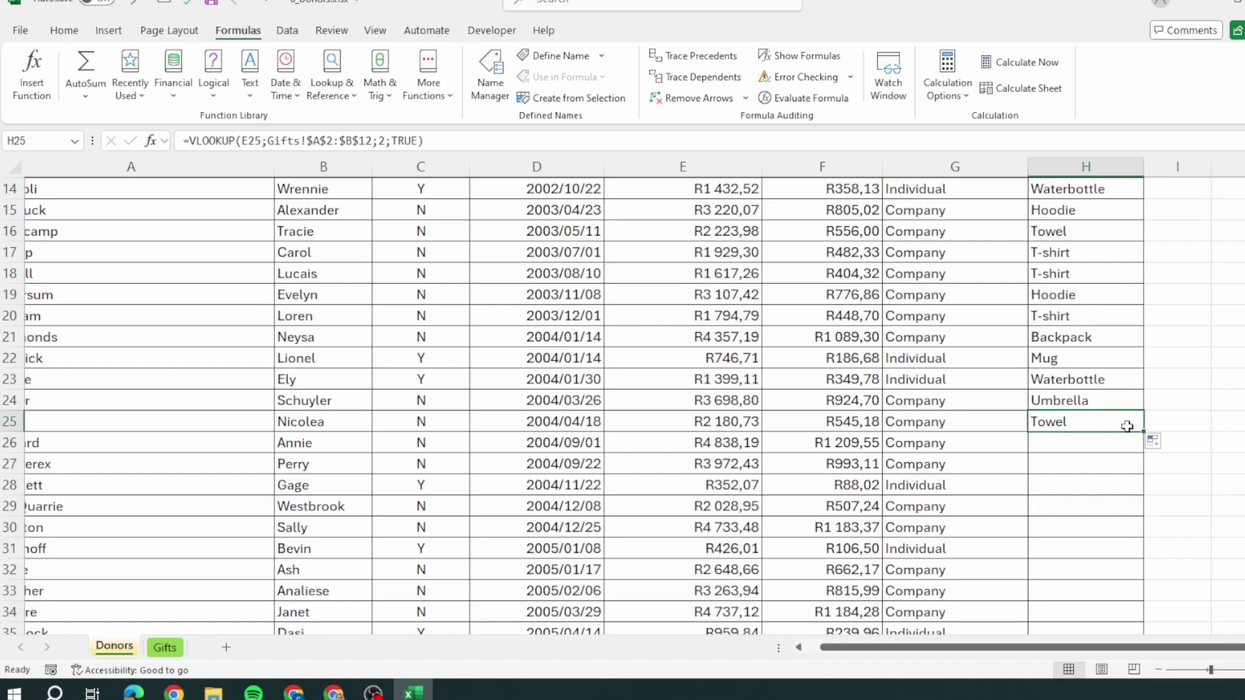
{"action": "left_click_drag", "start_coordinate": [1144, 432], "coordinate": [1138, 594]}
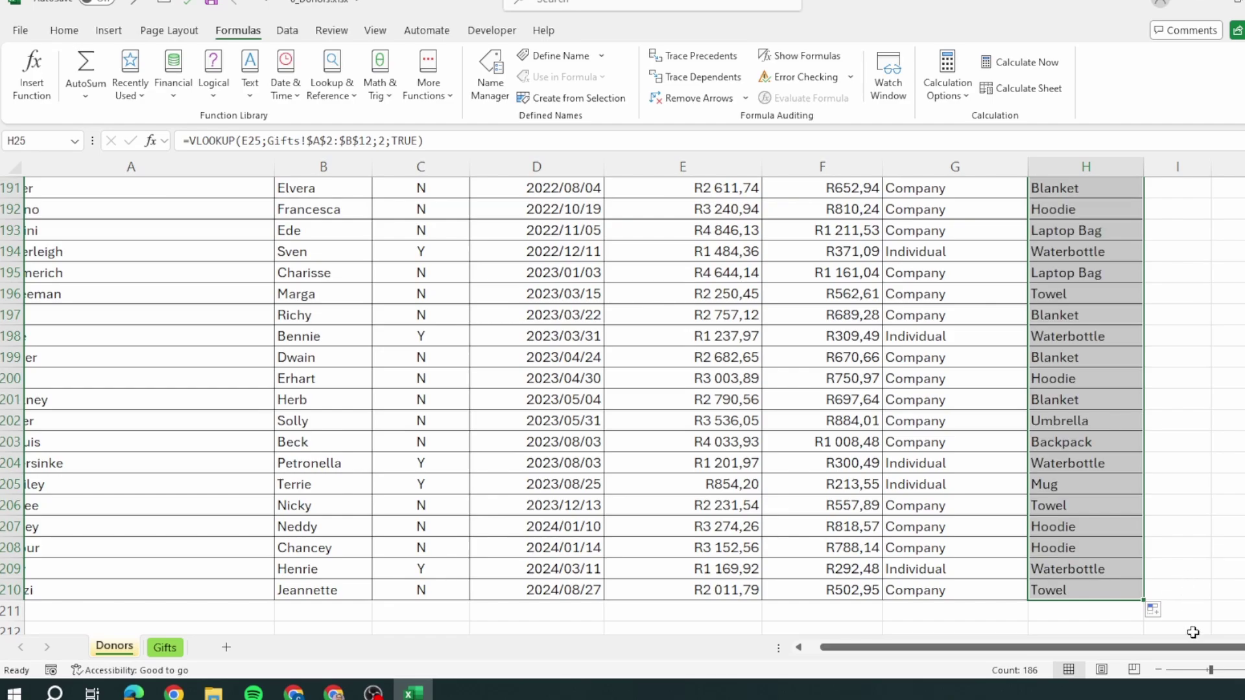
Review the gifts assigned to all donors in the Q6.6 column.
{"action": "left_click", "coordinate": [1158, 670]}
{"action": "left_click", "coordinate": [1158, 670]}
{"action": "left_click", "coordinate": [1158, 670]}
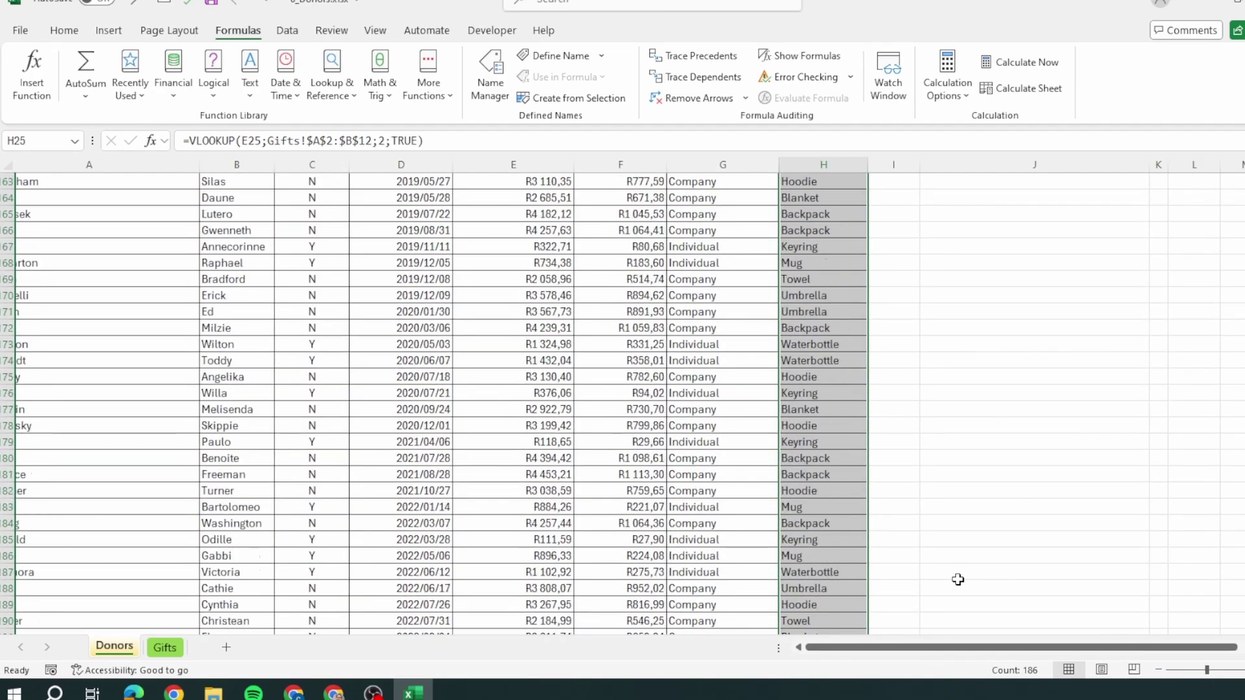
{"action": "scroll", "coordinate": [957, 579], "scroll_direction": "up", "scroll_amount": 18}
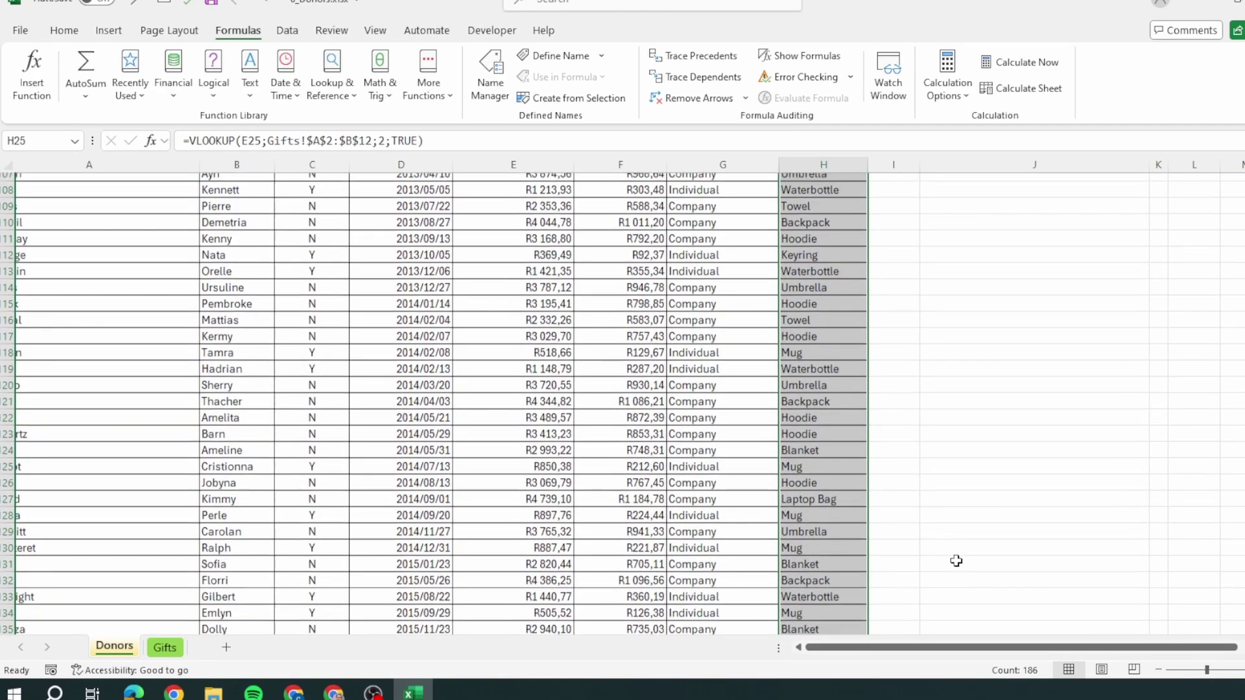
{"action": "scroll", "coordinate": [956, 561], "scroll_direction": "up", "scroll_amount": 20}
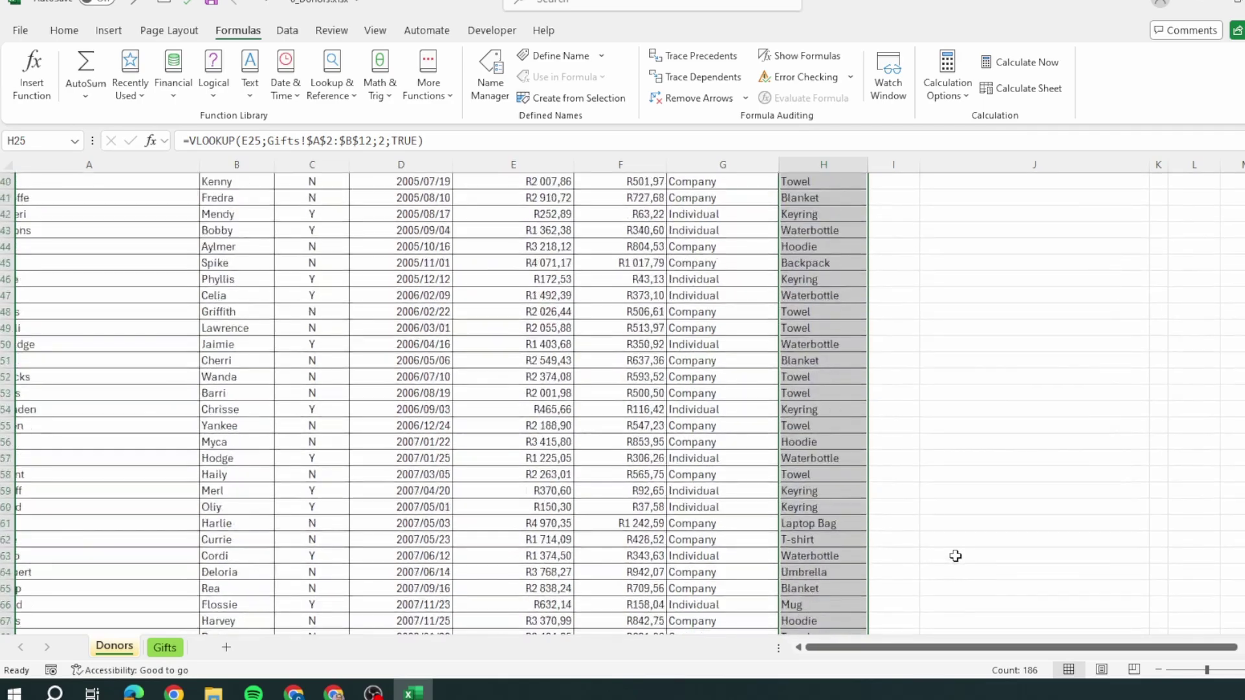
{"action": "scroll", "coordinate": [956, 556], "scroll_direction": "up", "scroll_amount": 8}
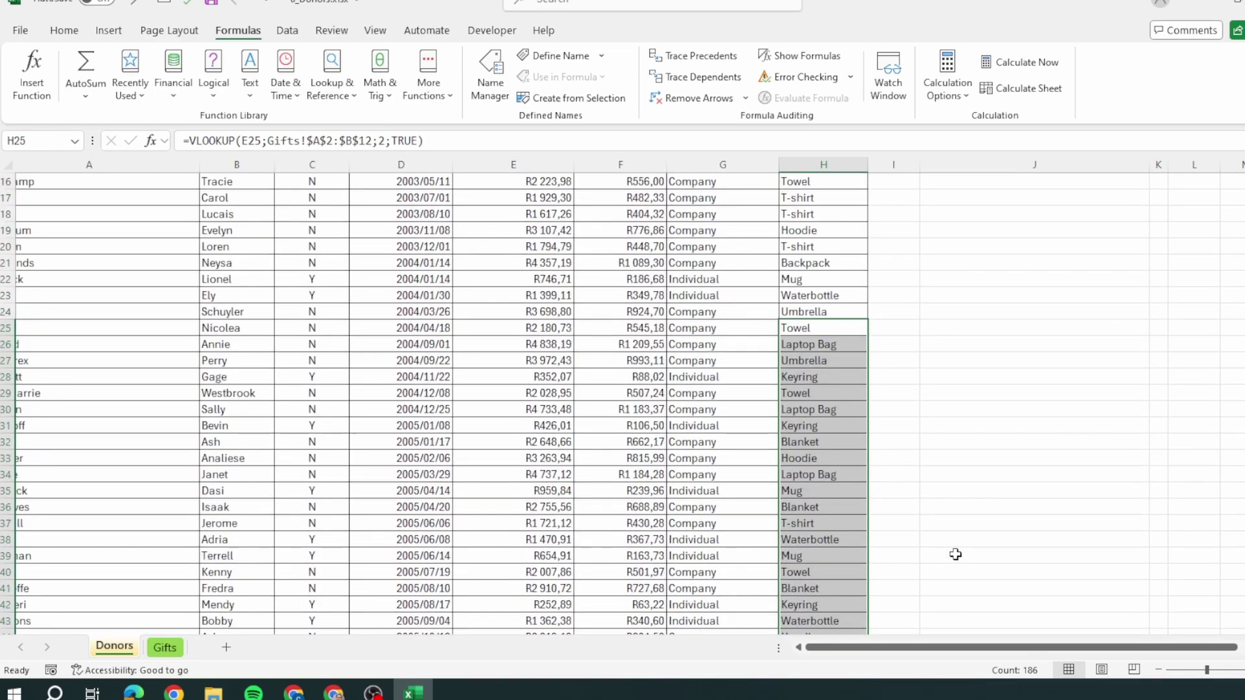
{"action": "scroll", "coordinate": [956, 554], "scroll_direction": "up", "scroll_amount": 5}
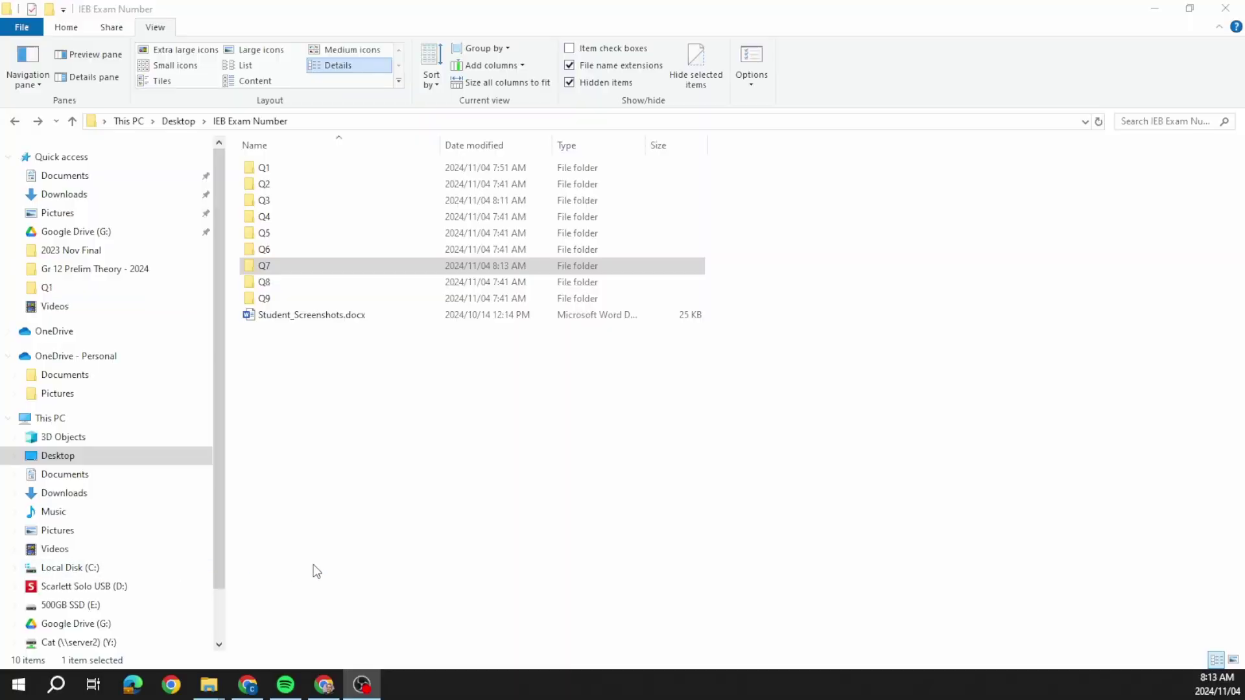
Open 7_AnimalStats.xlsx from the Q7 folder and look through the animal names and types on the SubTotal sheet.
{"action": "double_click", "coordinate": [271, 268]}
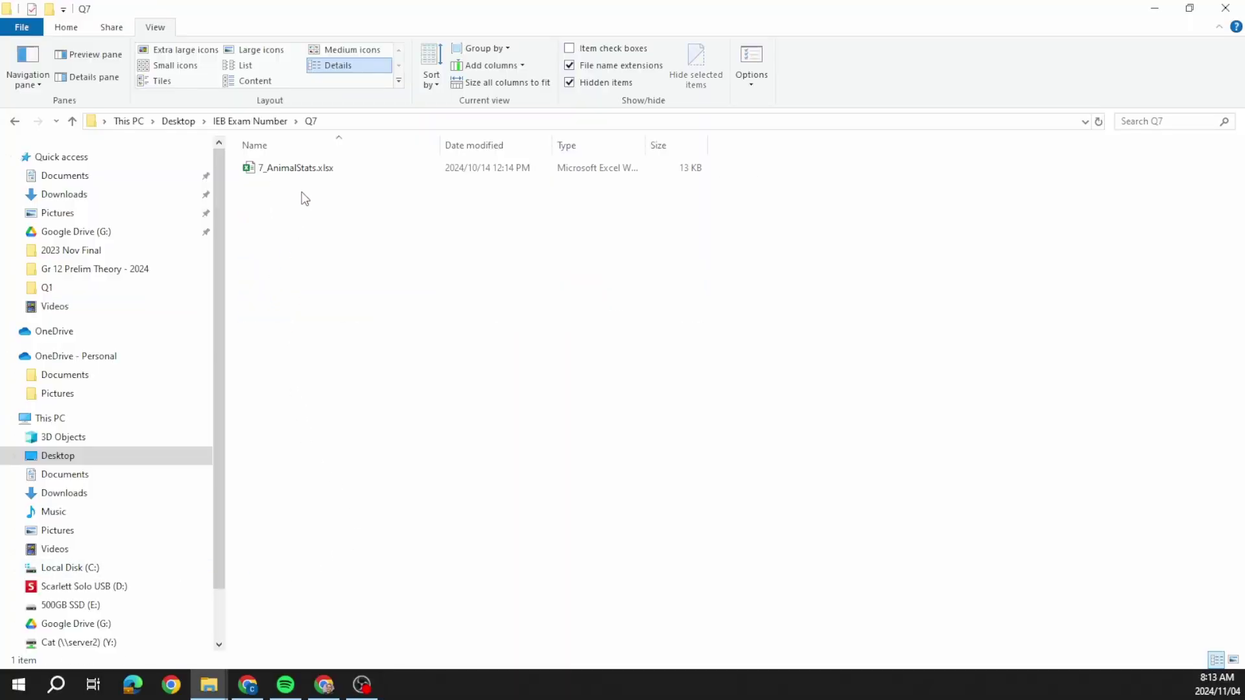
{"action": "double_click", "coordinate": [304, 169]}
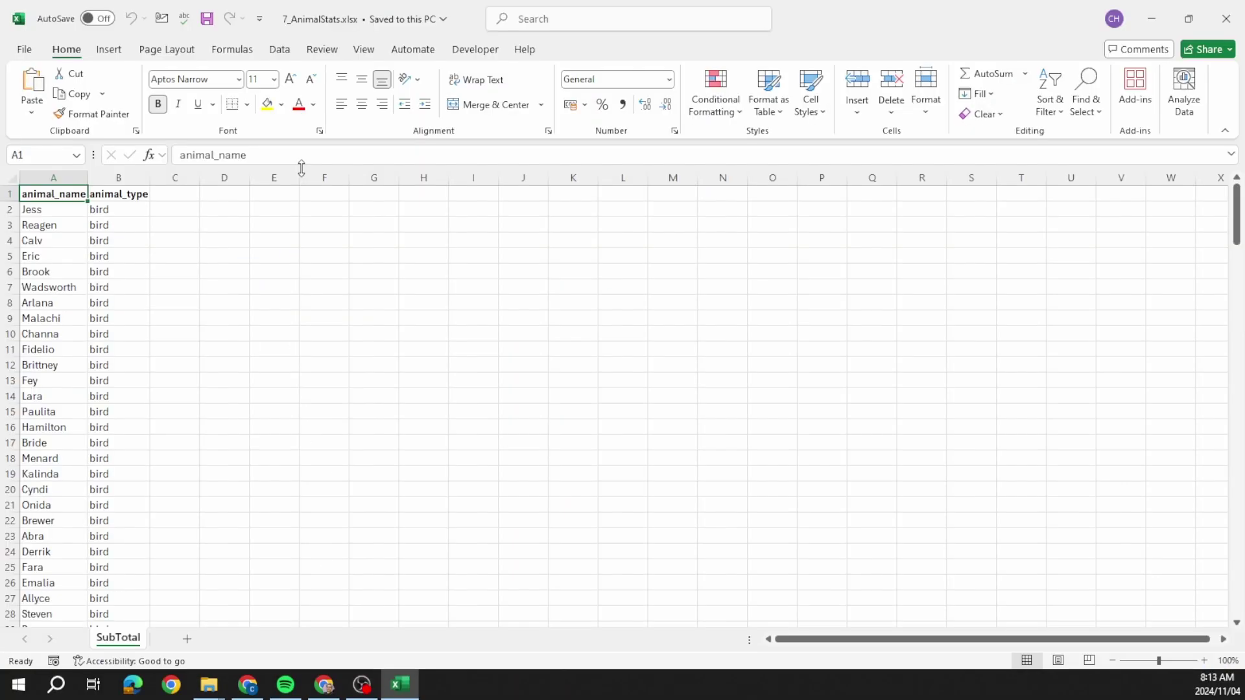
{"action": "scroll", "coordinate": [146, 363], "scroll_direction": "down", "scroll_amount": 8}
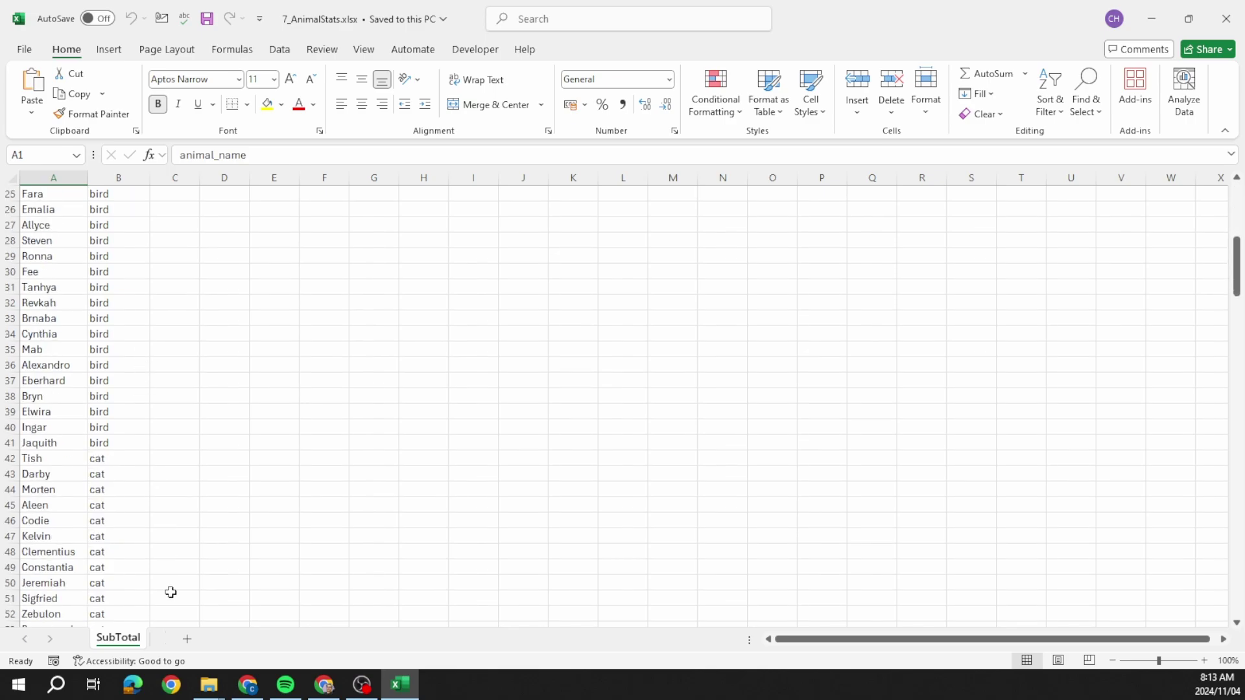
{"action": "scroll", "coordinate": [132, 470], "scroll_direction": "up", "scroll_amount": 8}
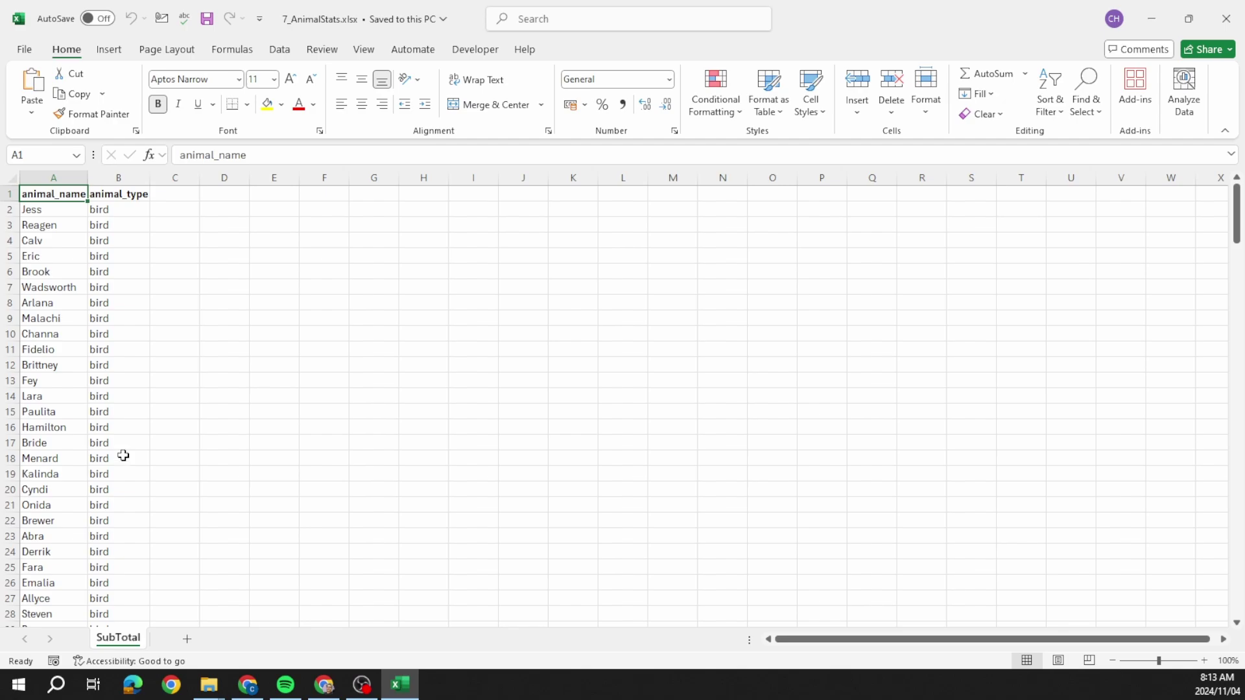
Select the complete animal_name and animal_type list, including its header row, on the SubTotal sheet.
{"action": "left_click", "coordinate": [123, 51]}
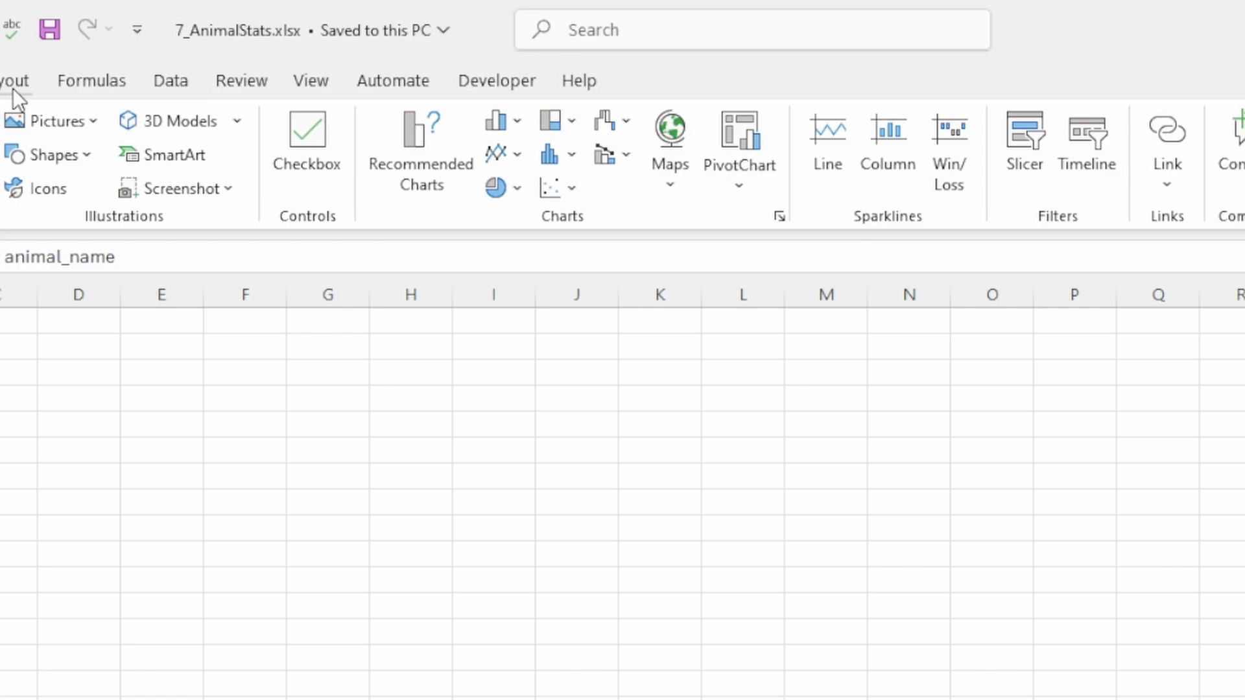
{"action": "left_click", "coordinate": [185, 54]}
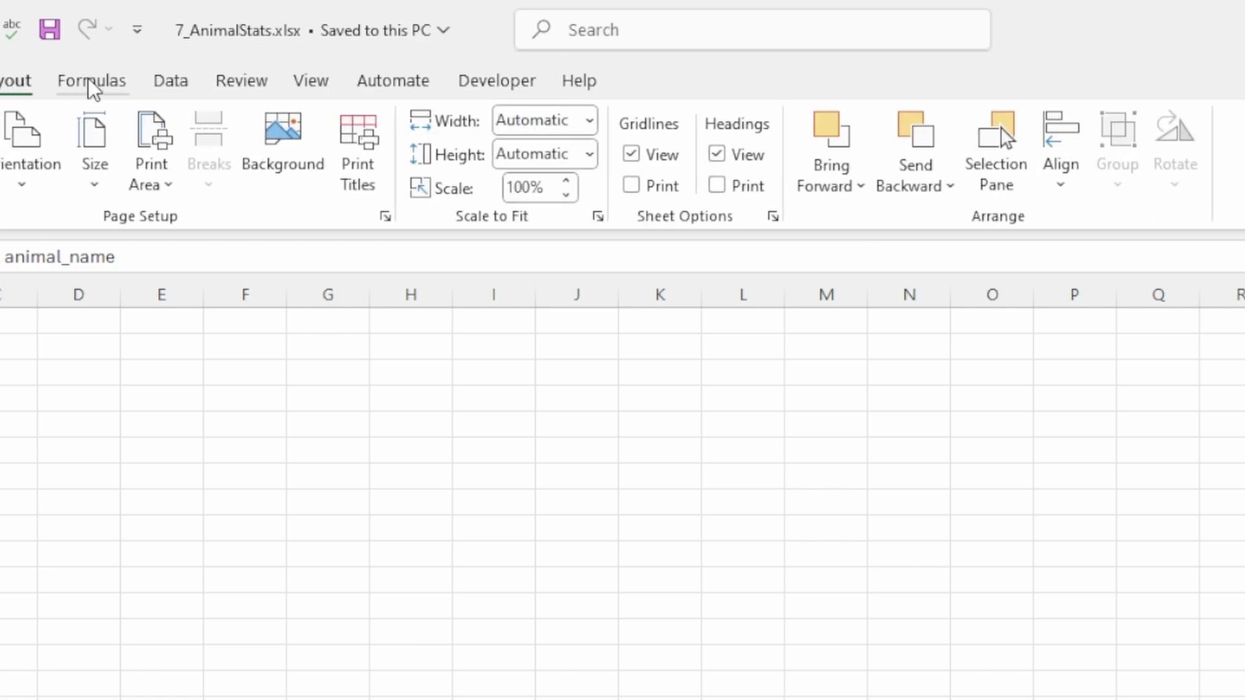
{"action": "left_click", "coordinate": [231, 49]}
{"action": "left_click", "coordinate": [170, 80]}
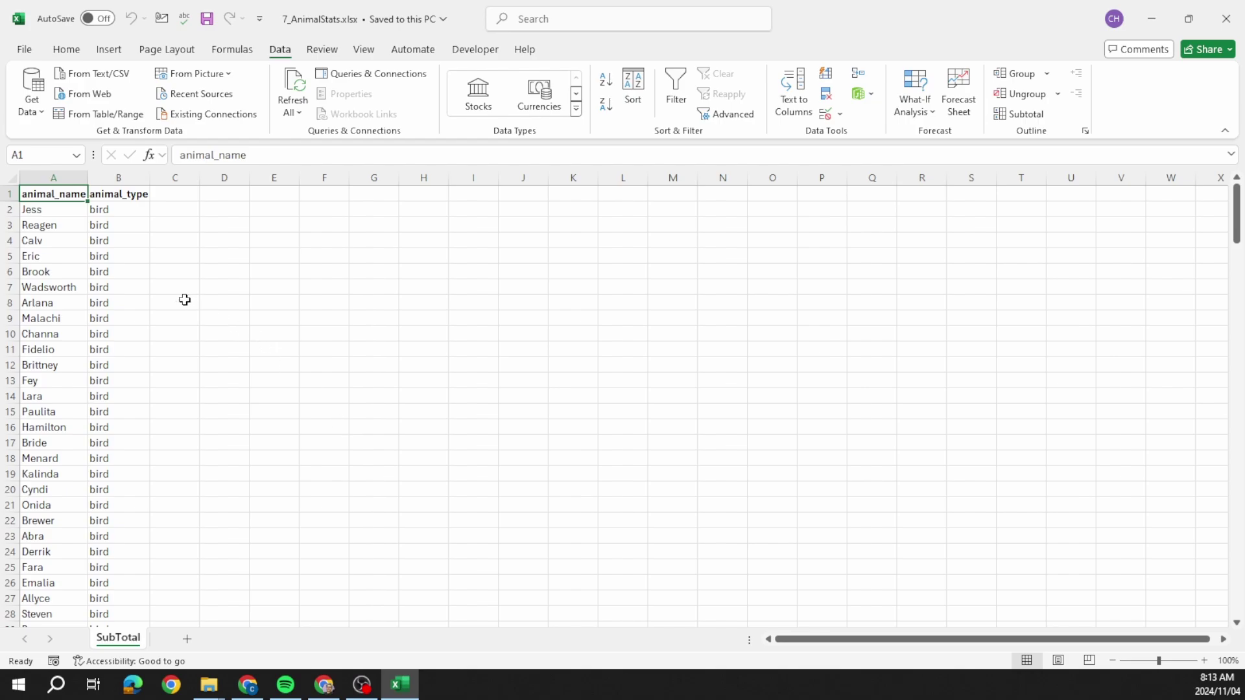
{"action": "left_click_drag", "start_coordinate": [57, 196], "coordinate": [120, 584]}
{"action": "scroll", "coordinate": [536, 400], "scroll_direction": "up", "scroll_amount": 20}
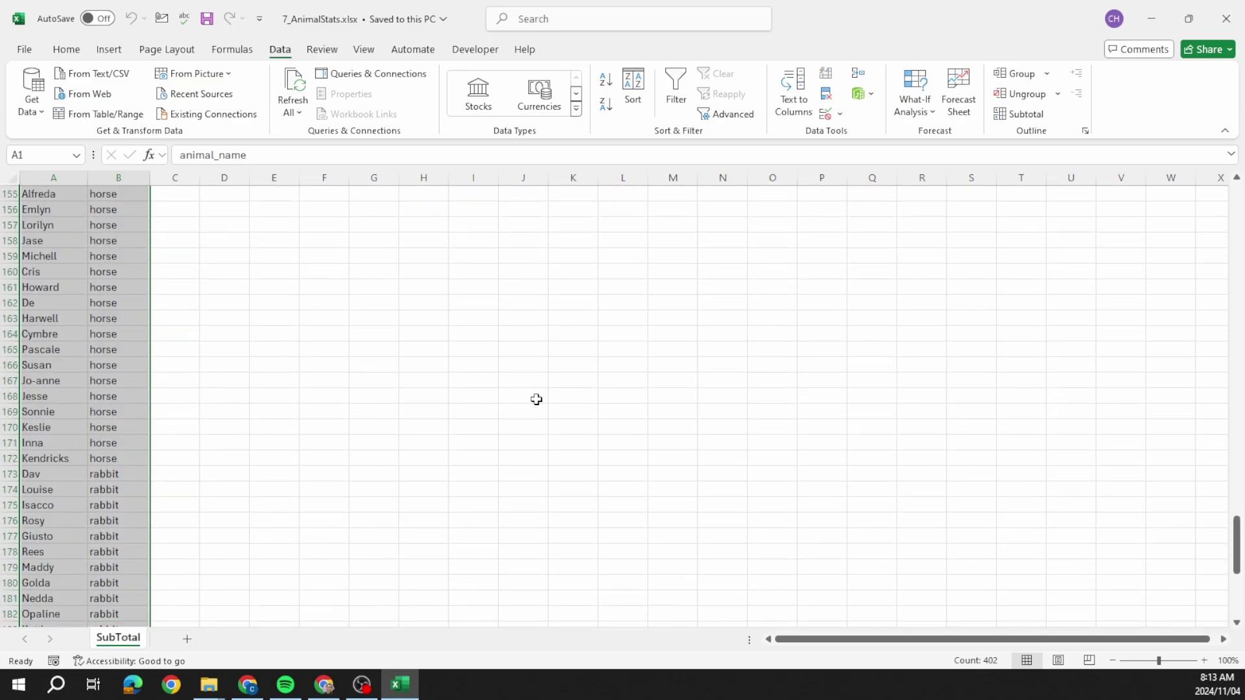
{"action": "scroll", "coordinate": [536, 400], "scroll_direction": "up", "scroll_amount": 8}
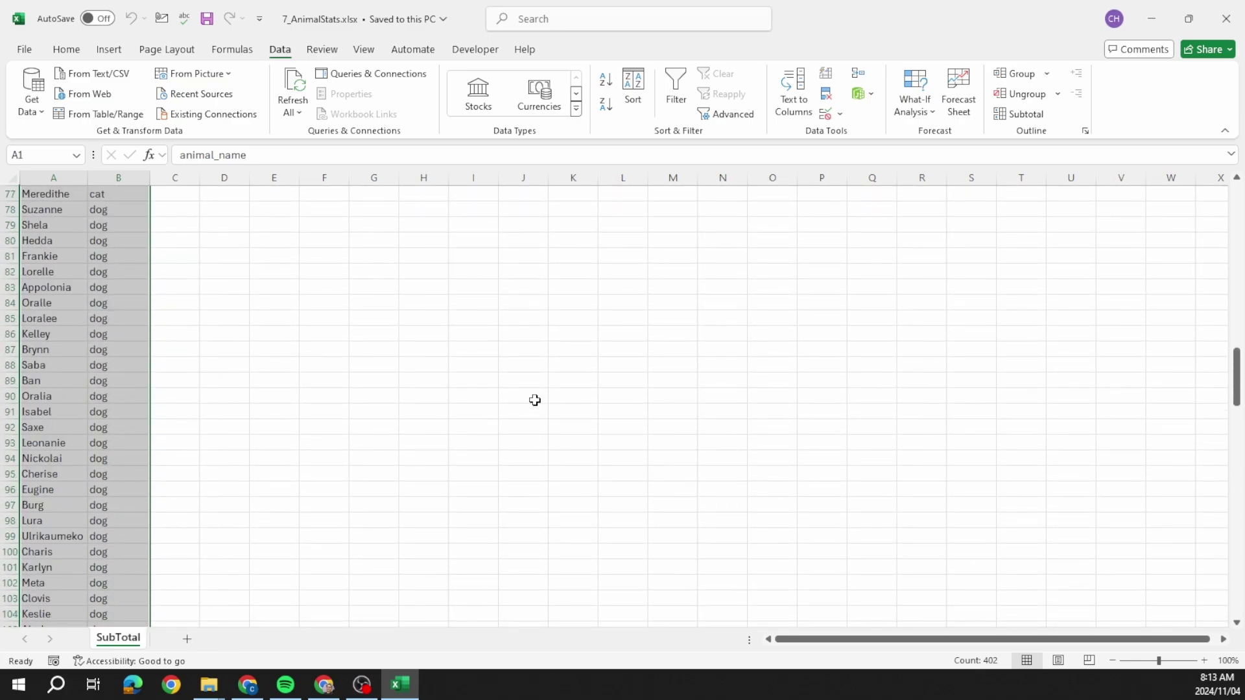
{"action": "scroll", "coordinate": [532, 400], "scroll_direction": "up", "scroll_amount": 3}
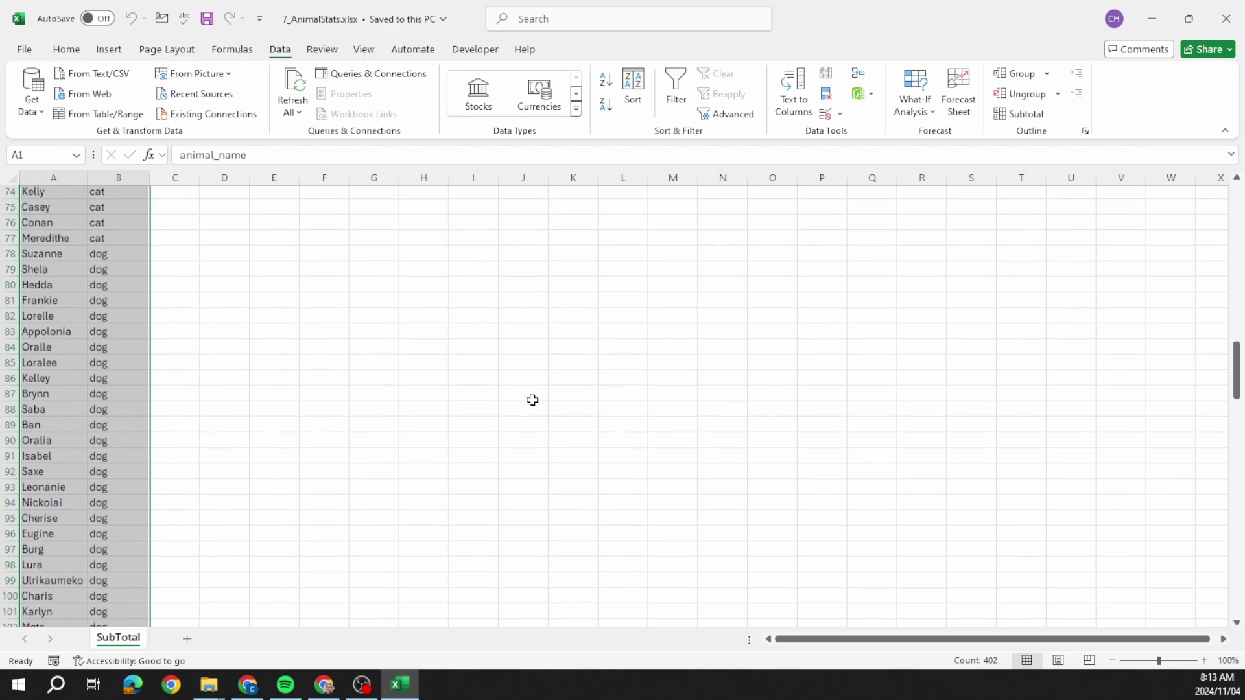
{"action": "scroll", "coordinate": [532, 400], "scroll_direction": "up", "scroll_amount": 14}
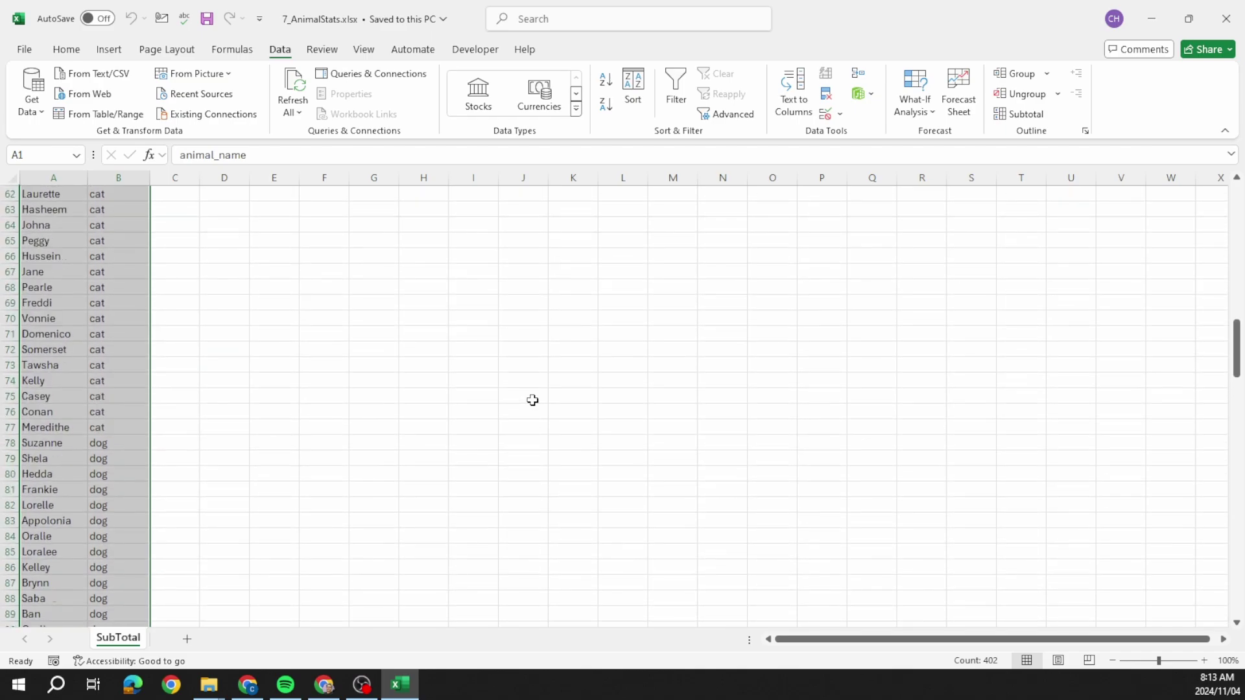
{"action": "scroll", "coordinate": [33, 412], "scroll_direction": "up", "scroll_amount": 8}
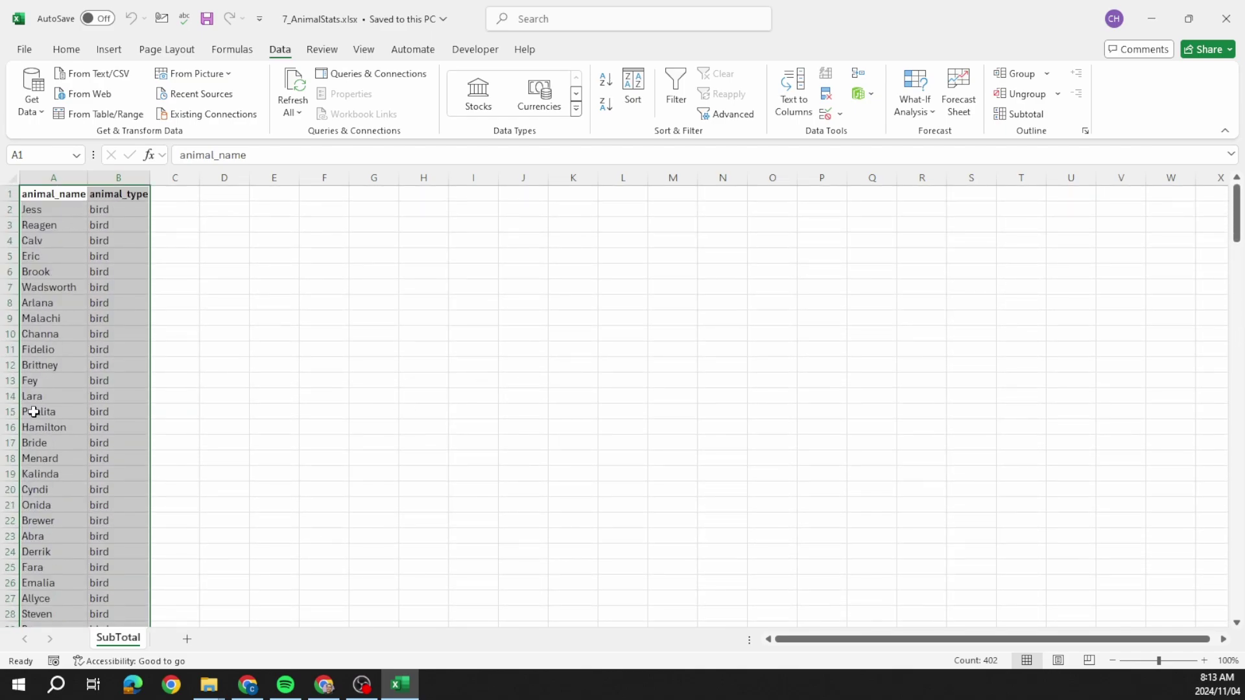
Add Count subtotals to animal_type at each change in animal_type, with page breaks between groups, and check the group totals.
{"action": "left_click", "coordinate": [1021, 115]}
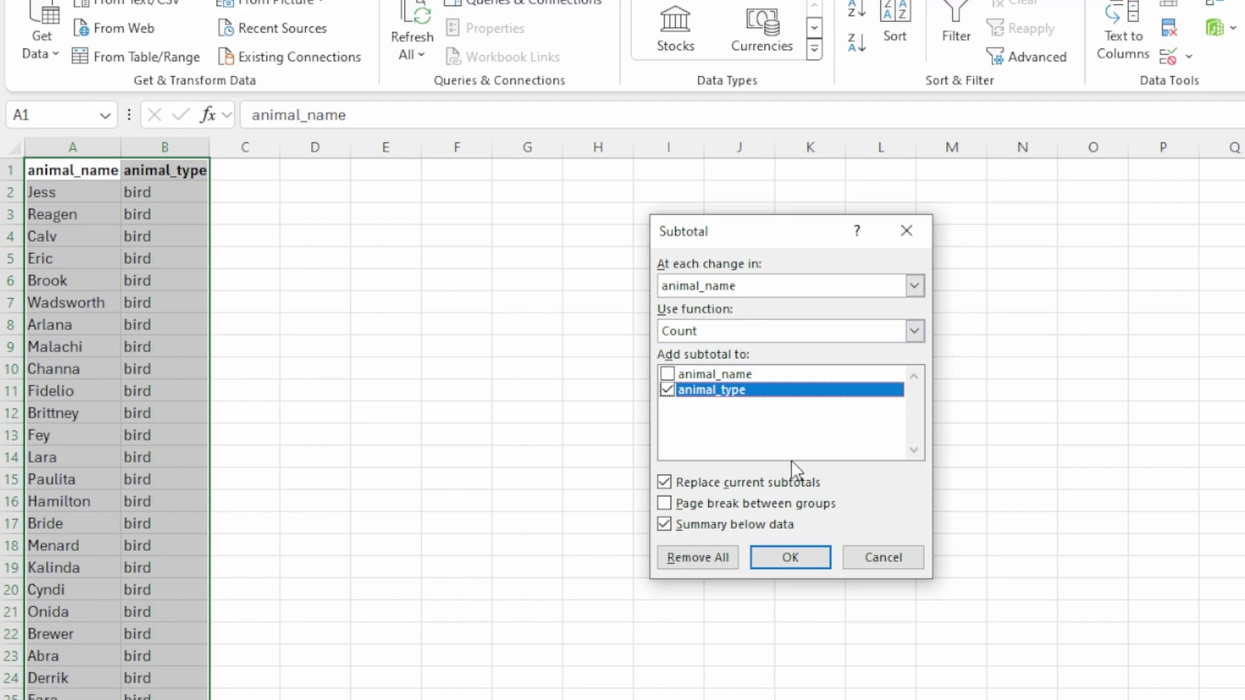
{"action": "left_click", "coordinate": [665, 505]}
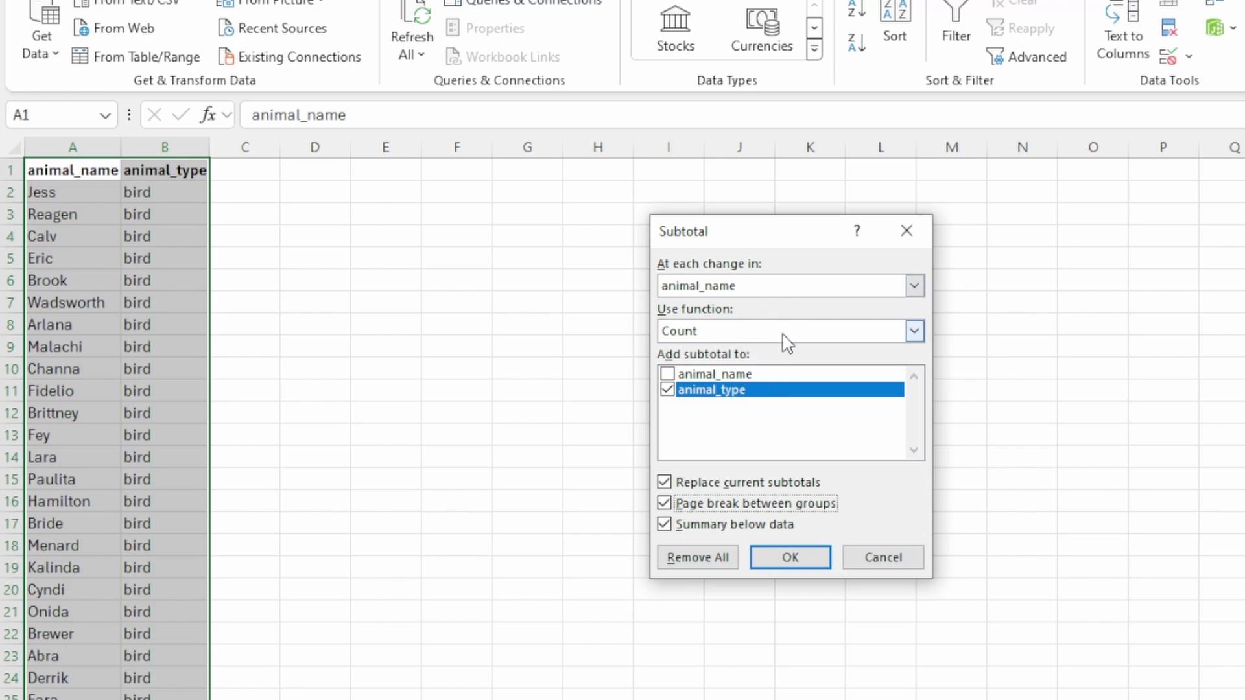
{"action": "left_click", "coordinate": [813, 288]}
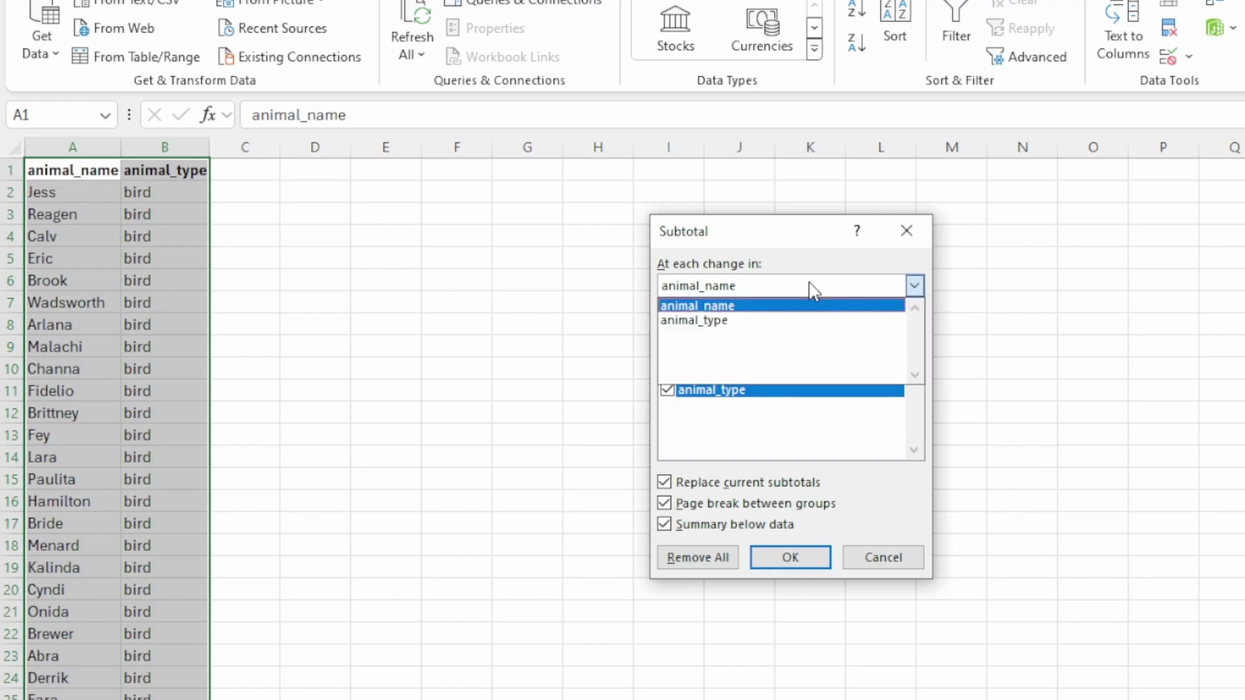
{"action": "left_click", "coordinate": [800, 321]}
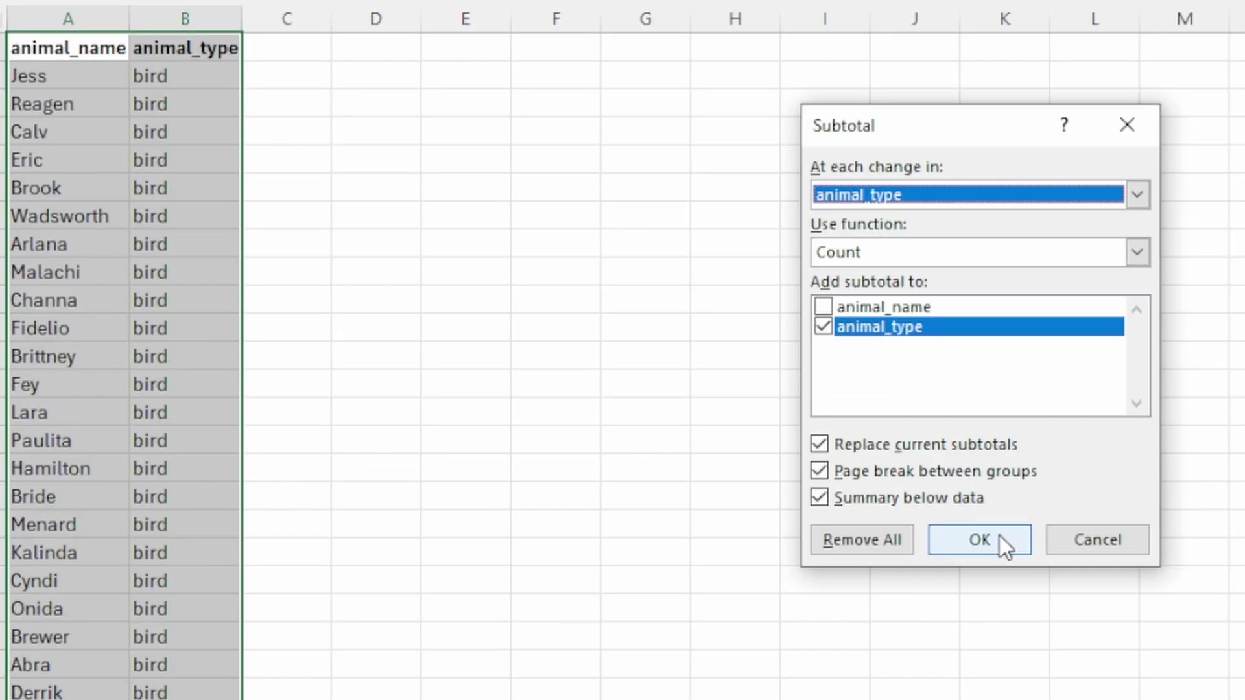
{"action": "left_click", "coordinate": [806, 559]}
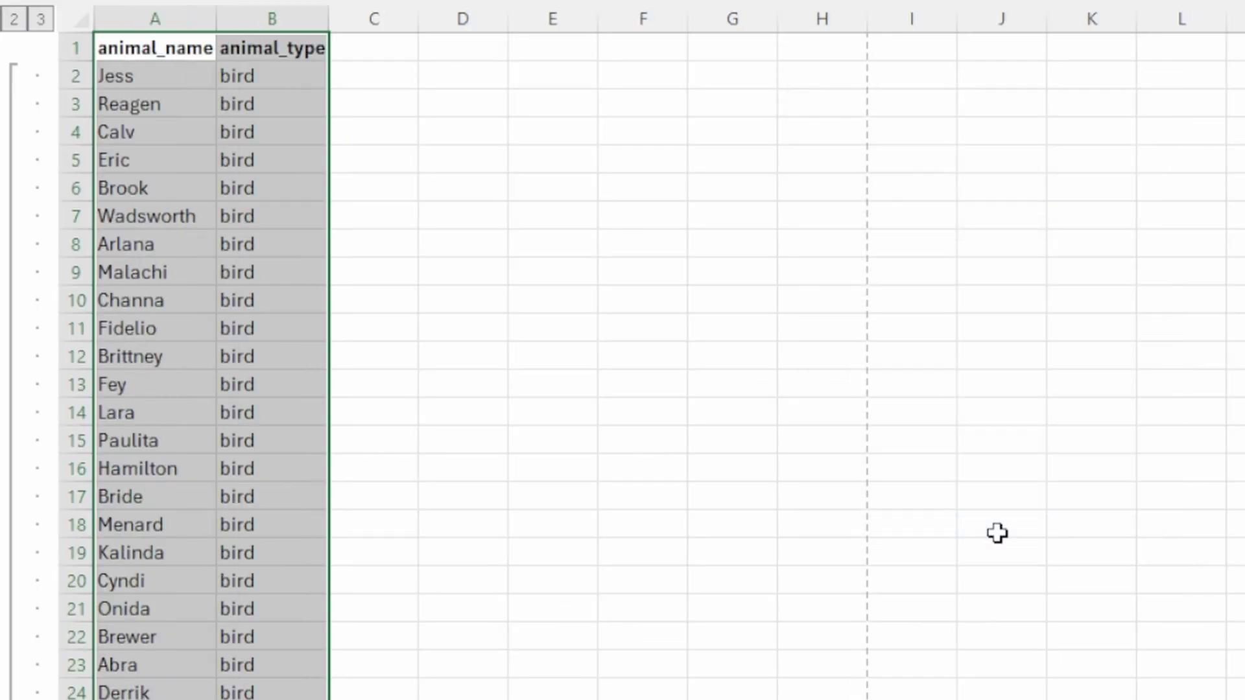
{"action": "scroll", "coordinate": [503, 309], "scroll_direction": "down", "scroll_amount": 9}
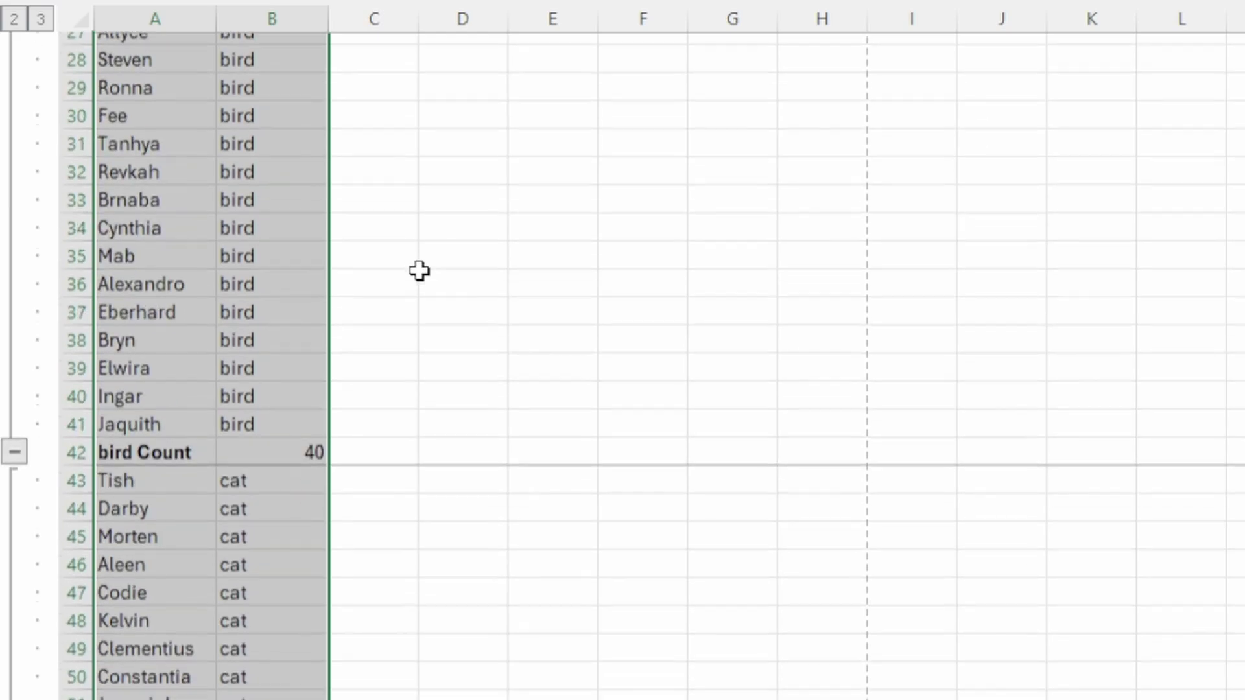
{"action": "scroll", "coordinate": [417, 279], "scroll_direction": "down", "scroll_amount": 4}
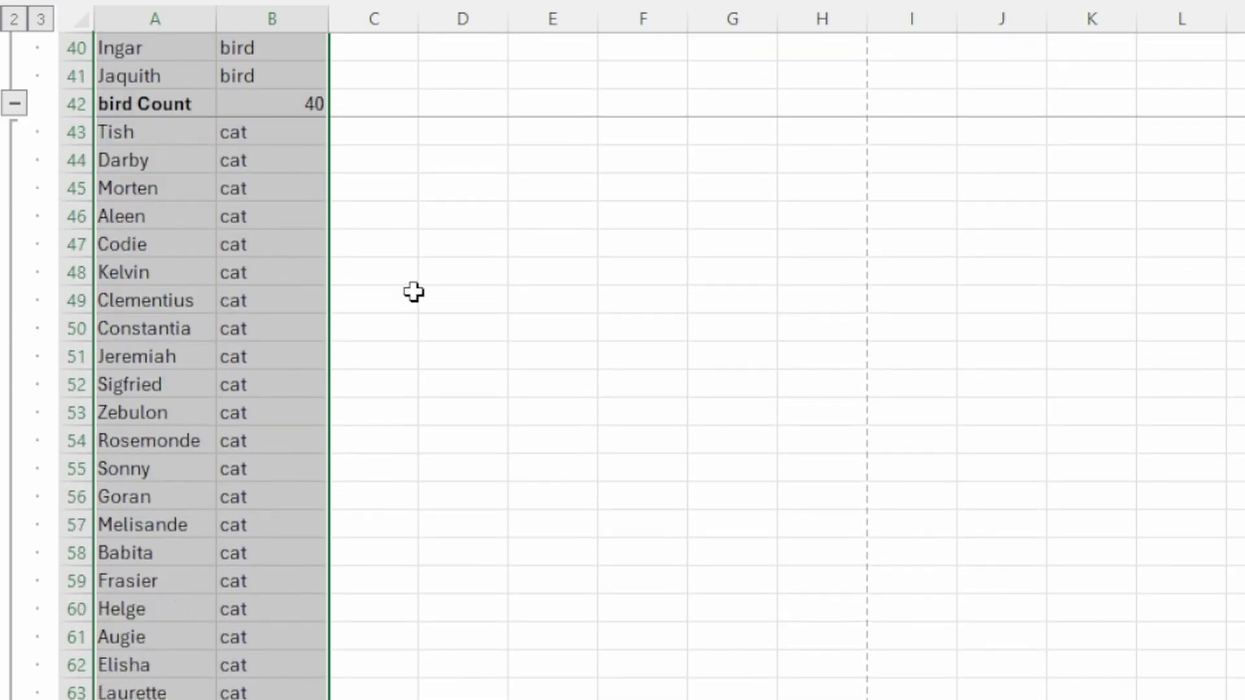
{"action": "scroll", "coordinate": [413, 293], "scroll_direction": "down", "scroll_amount": 6}
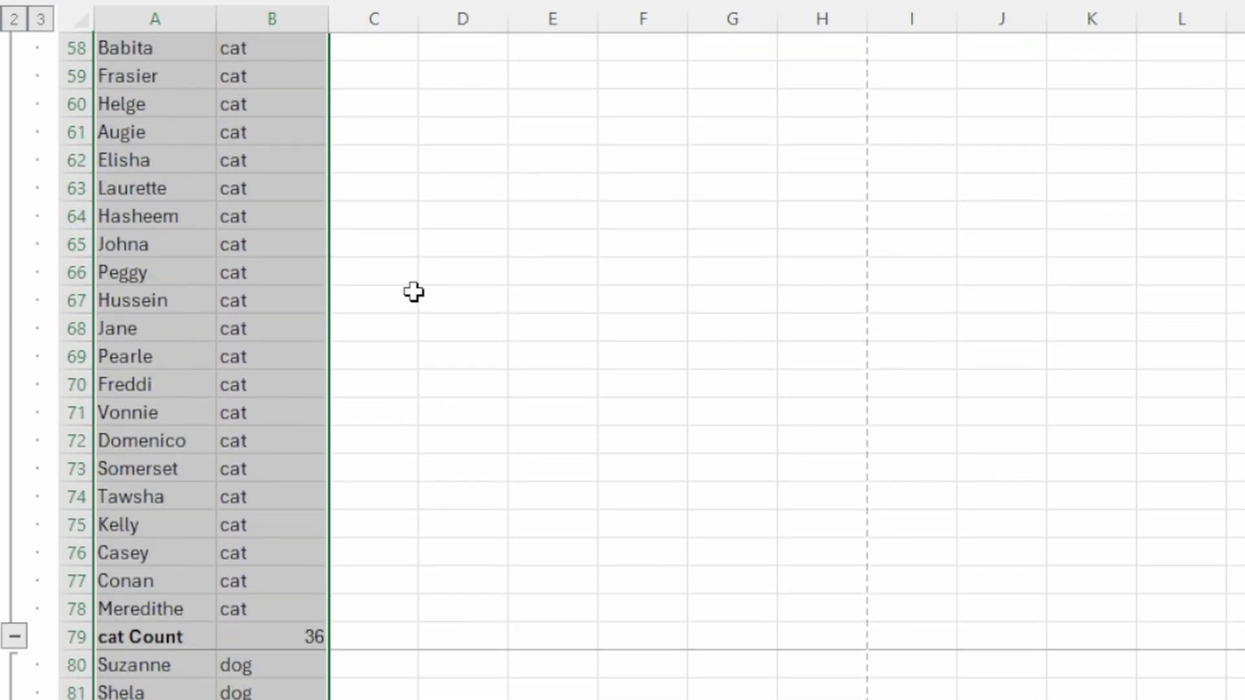
{"action": "scroll", "coordinate": [414, 293], "scroll_direction": "down", "scroll_amount": 4}
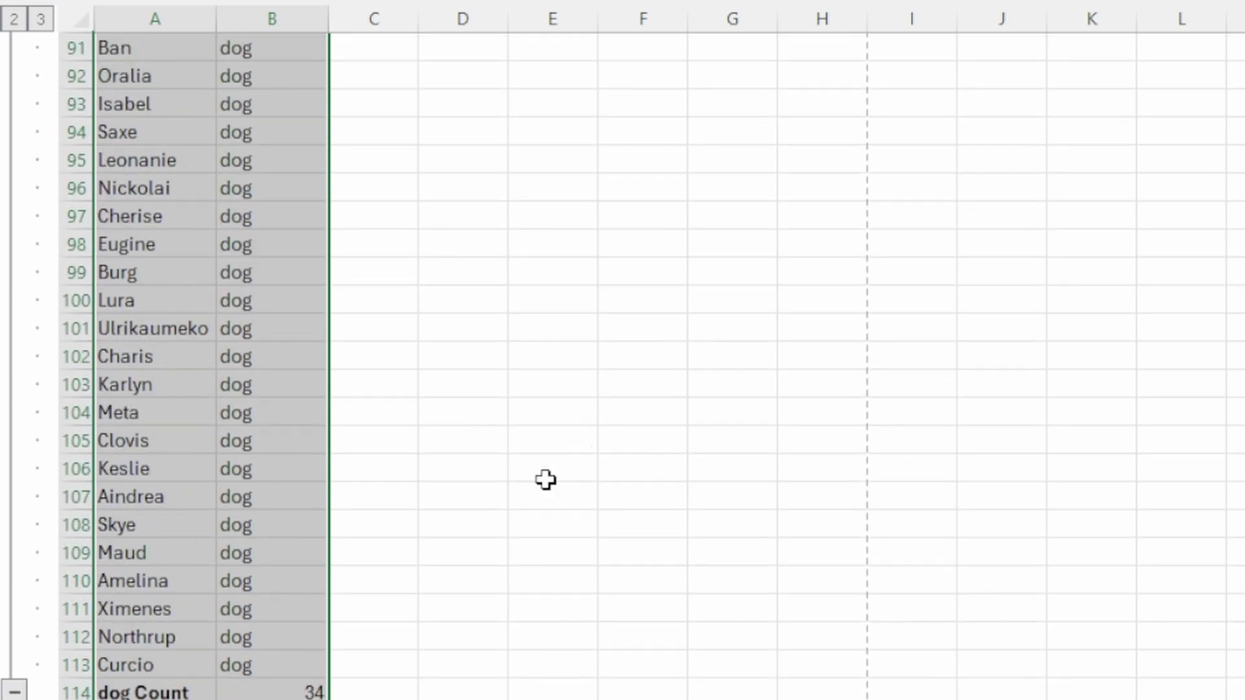
Collapse the bird, cat and dog groups in the animal list to their count rows.
{"action": "scroll", "coordinate": [545, 480], "scroll_direction": "down", "scroll_amount": 4}
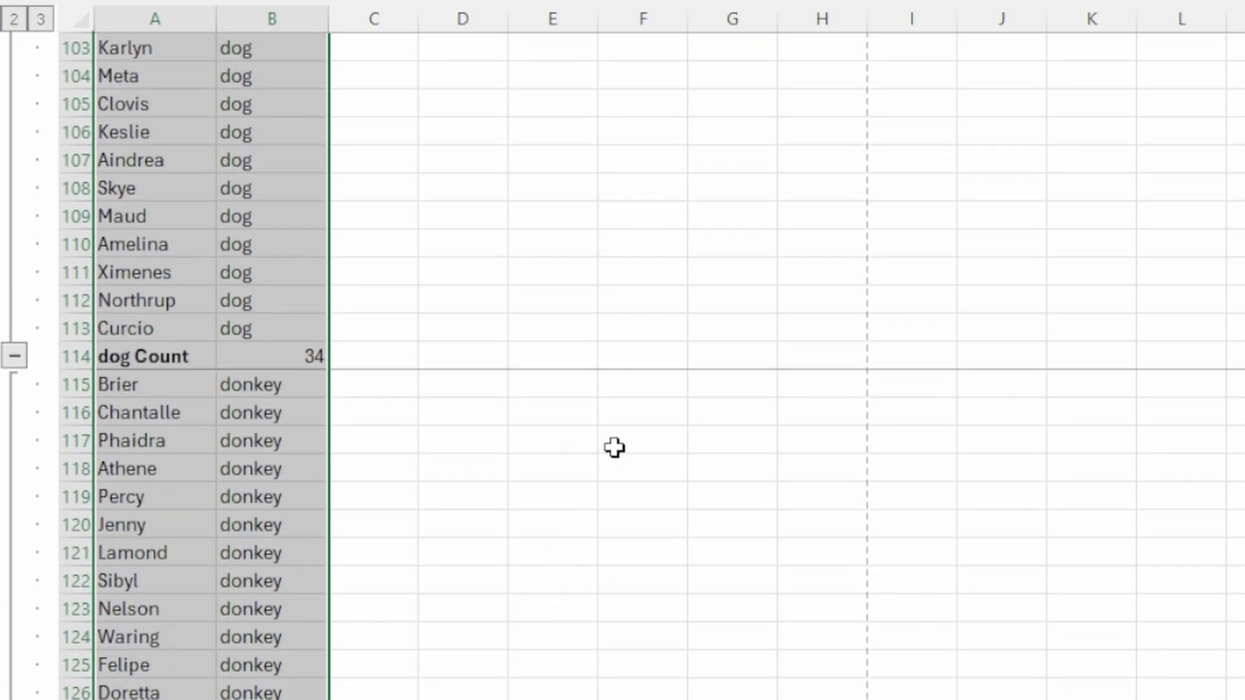
{"action": "scroll", "coordinate": [614, 447], "scroll_direction": "down", "scroll_amount": 6}
{"action": "scroll", "coordinate": [617, 447], "scroll_direction": "up", "scroll_amount": 20}
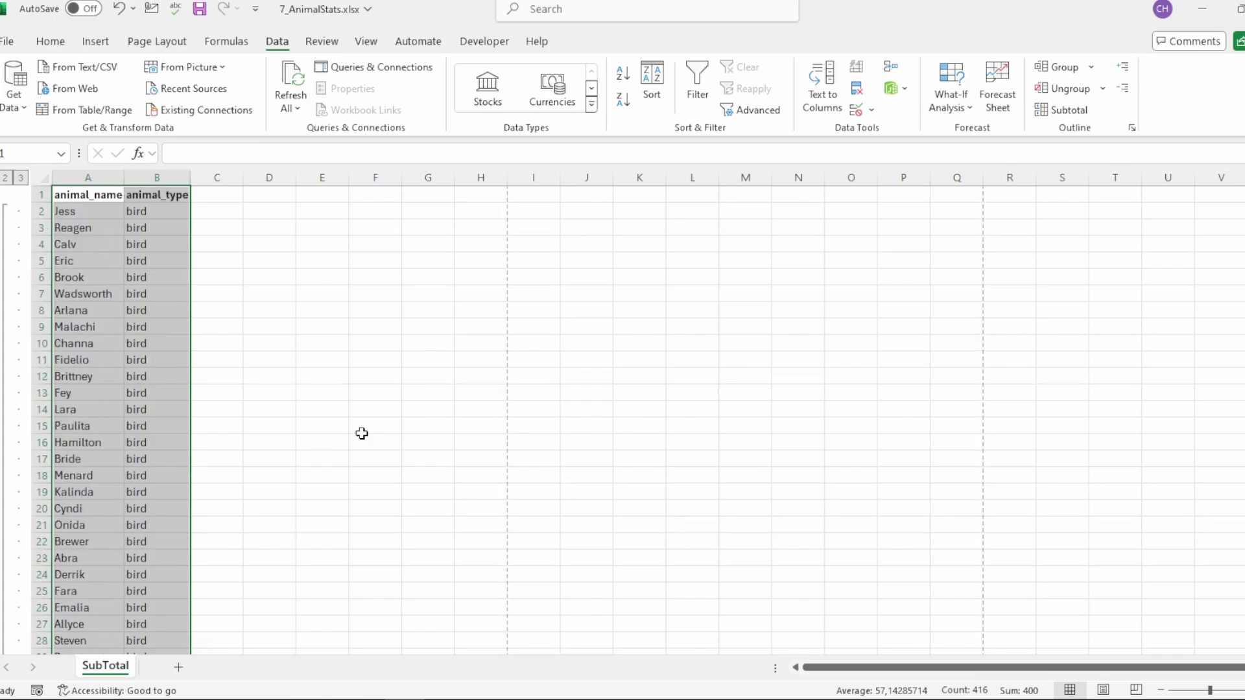
{"action": "scroll", "coordinate": [362, 433], "scroll_direction": "down", "scroll_amount": 6}
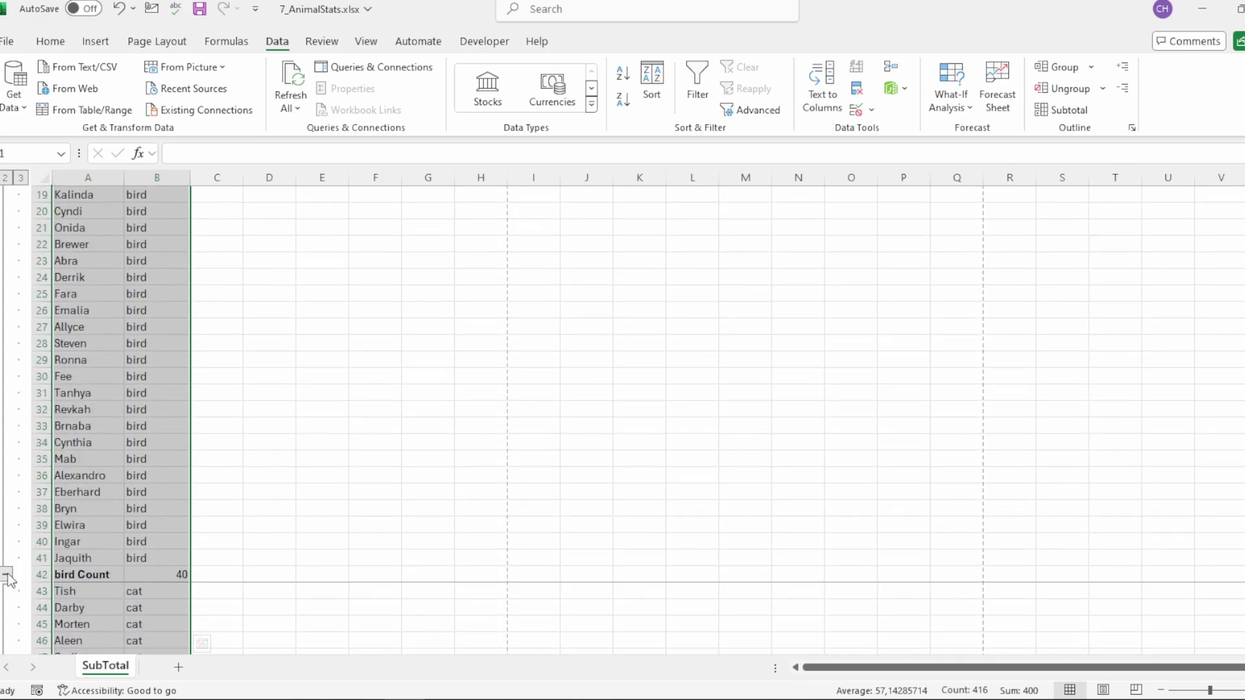
{"action": "left_click", "coordinate": [8, 576]}
{"action": "scroll", "coordinate": [18, 528], "scroll_direction": "down", "scroll_amount": 6}
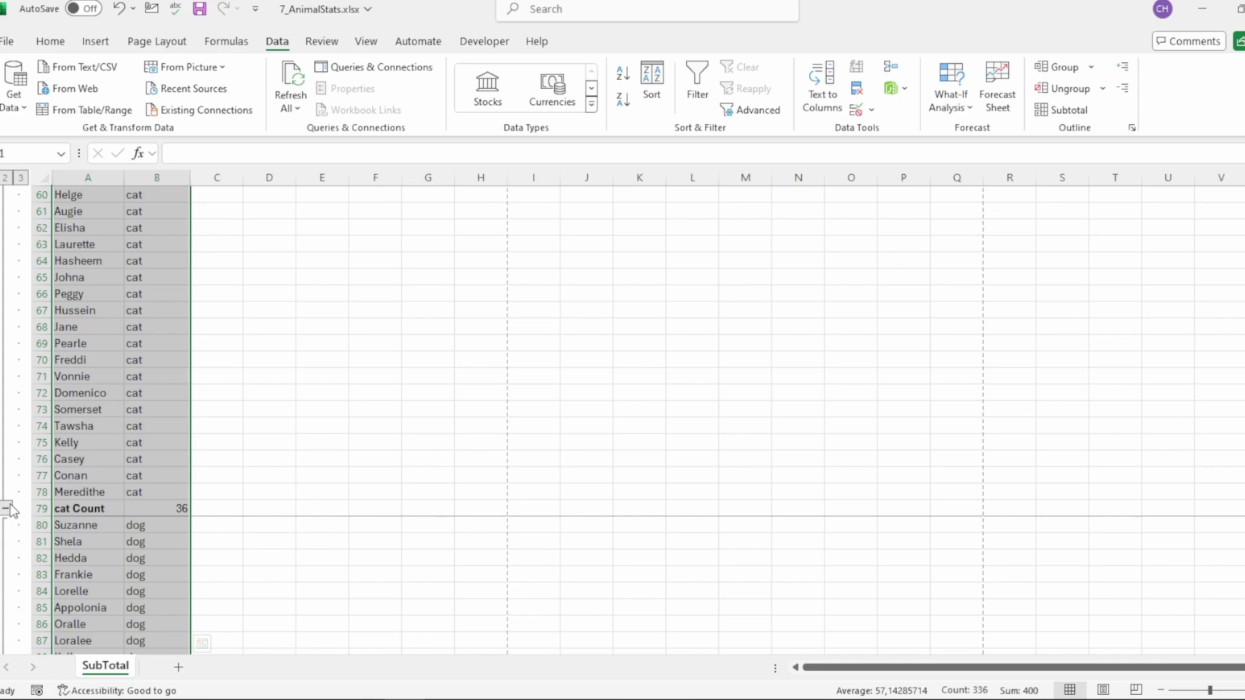
{"action": "left_click", "coordinate": [7, 509]}
{"action": "scroll", "coordinate": [12, 526], "scroll_direction": "down", "scroll_amount": 3}
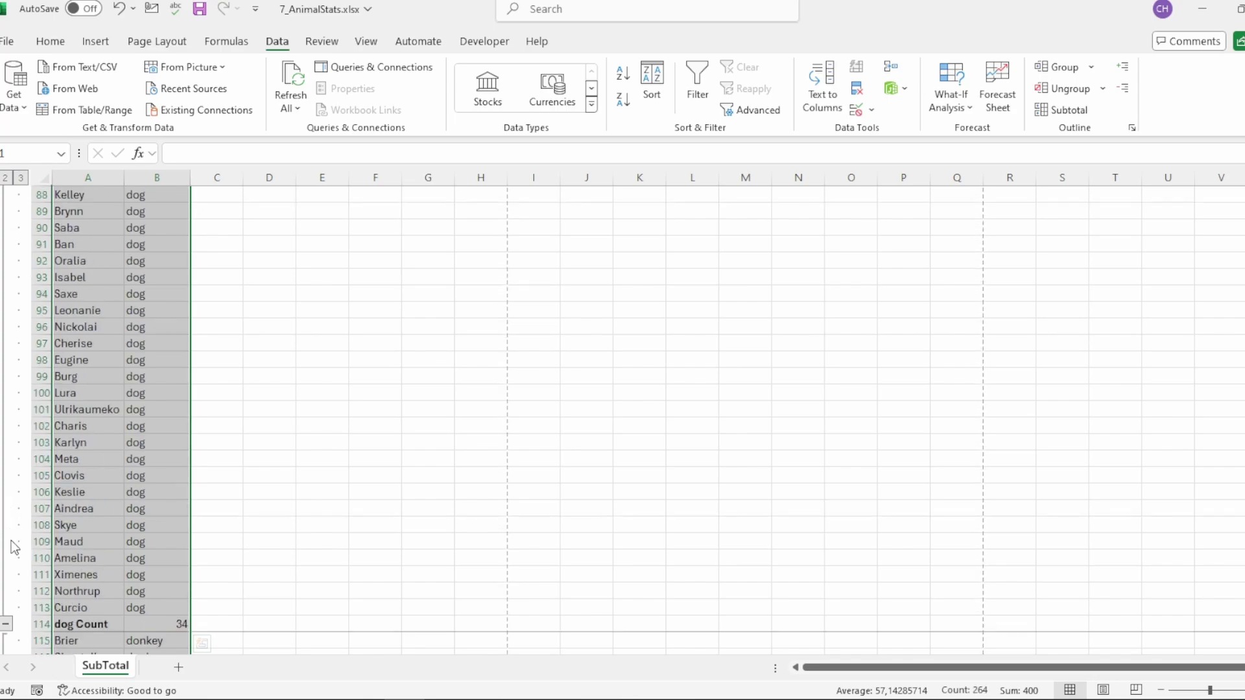
{"action": "left_click", "coordinate": [7, 625]}
Collapse the donkey, horse and rabbit groups to their count rows, leaving a summary of all animal types.
{"action": "scroll", "coordinate": [11, 622], "scroll_direction": "down", "scroll_amount": 3}
{"action": "left_click", "coordinate": [7, 605]}
{"action": "scroll", "coordinate": [13, 613], "scroll_direction": "down", "scroll_amount": 4}
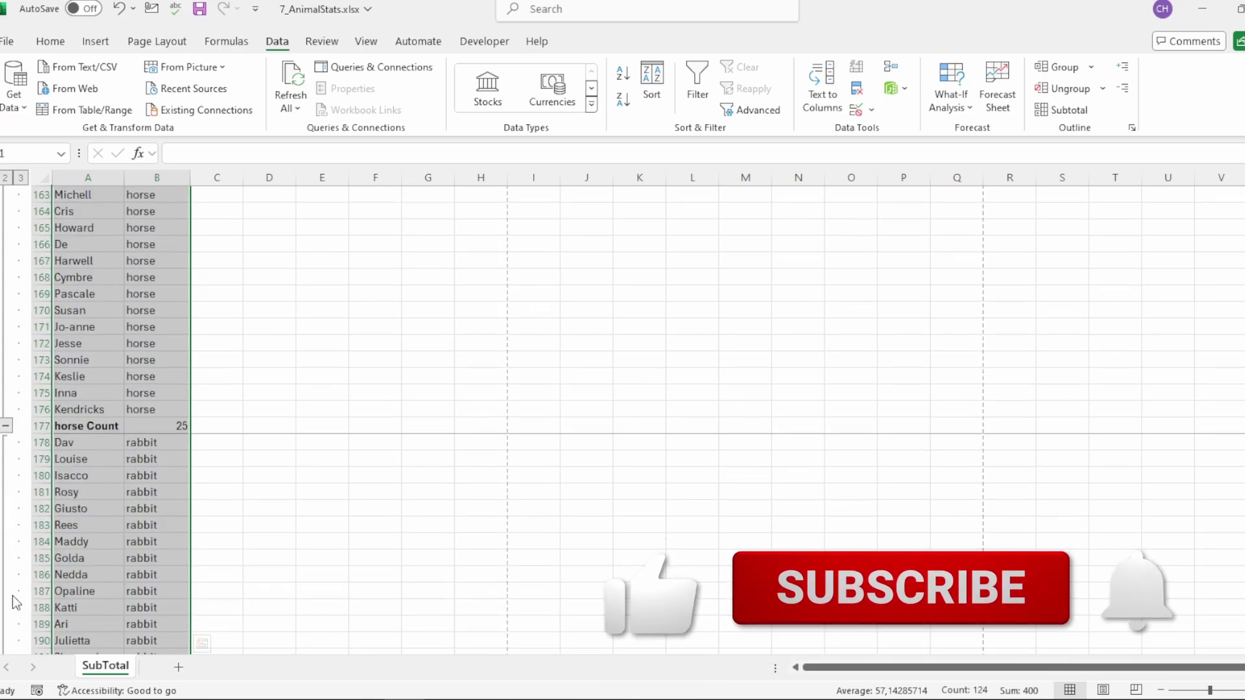
{"action": "left_click", "coordinate": [6, 426]}
{"action": "scroll", "coordinate": [19, 518], "scroll_direction": "down", "scroll_amount": 4}
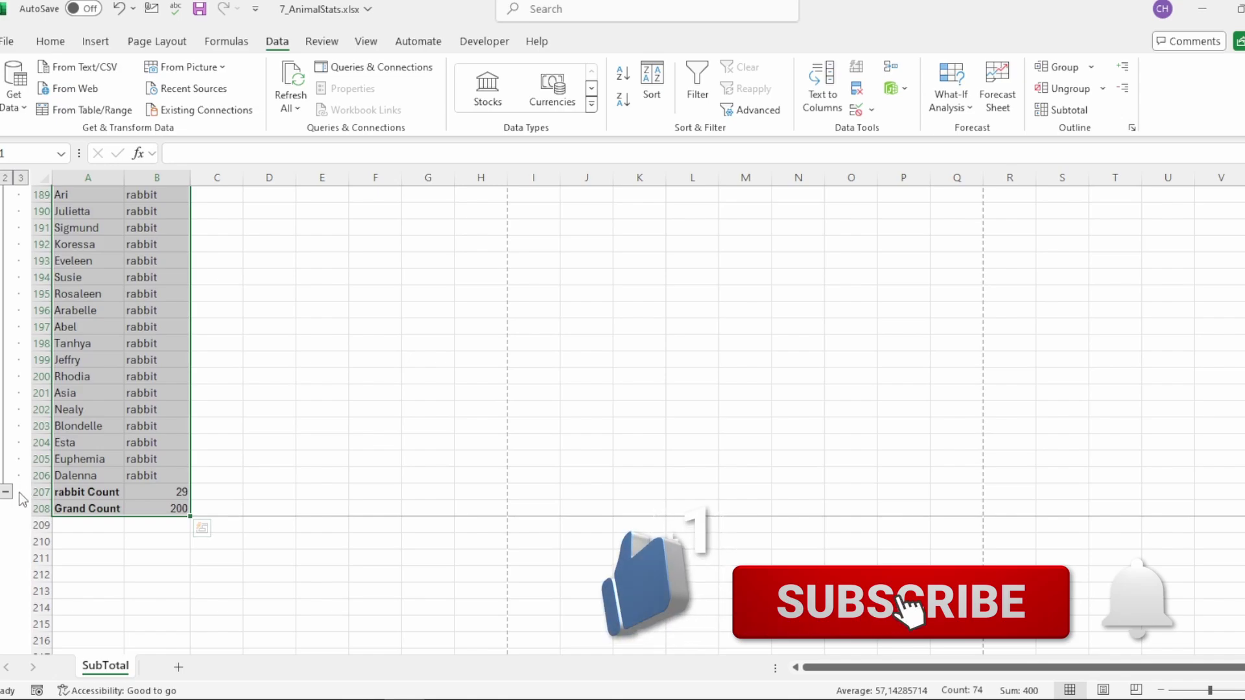
{"action": "left_click", "coordinate": [6, 491]}
{"action": "scroll", "coordinate": [234, 452], "scroll_direction": "up", "scroll_amount": 3}
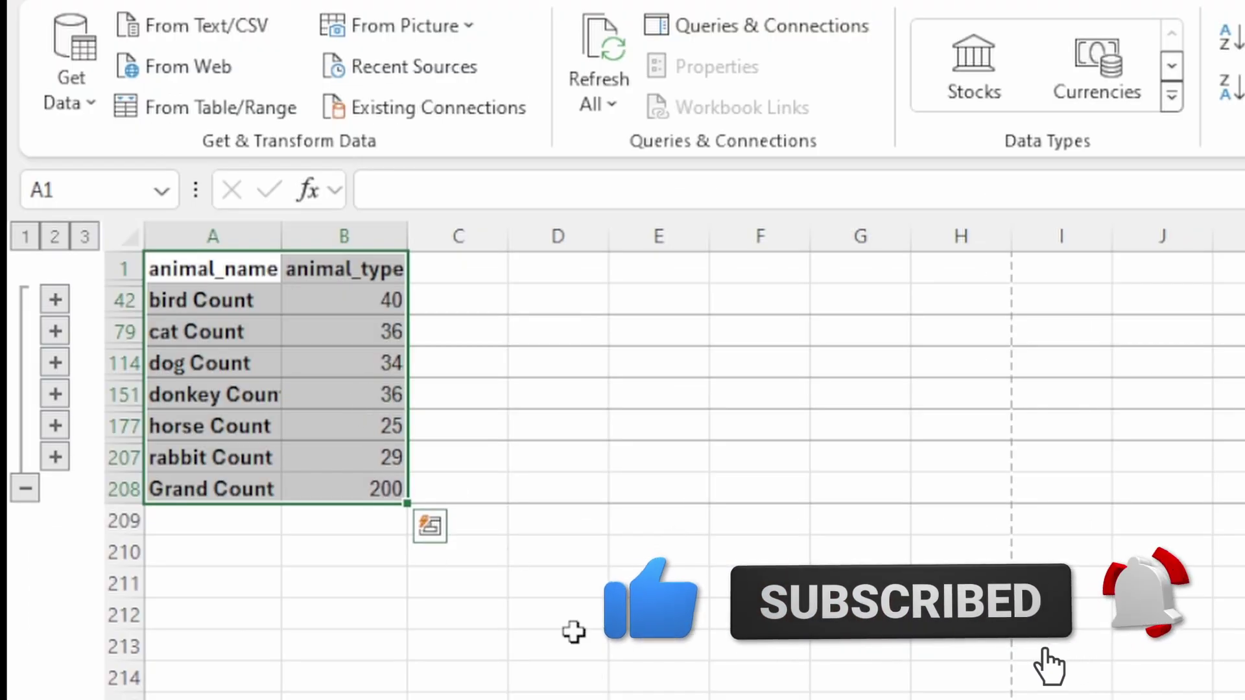